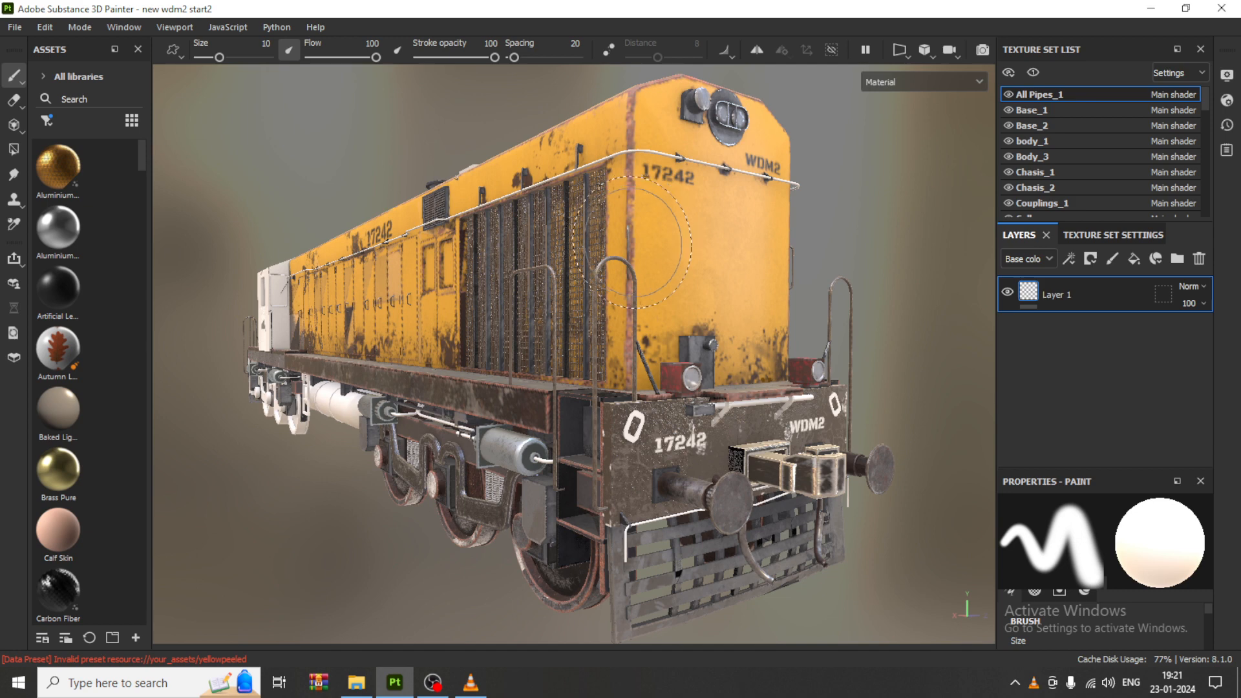
Delete the default paint layer from the All Pipes_1 texture set.
{"action": "mouse_move", "coordinate": [686, 283]}
{"action": "left_mouse_down", "text": "alt"}
{"action": "mouse_move", "coordinate": [727, 344]}
{"action": "mouse_move", "coordinate": [687, 336]}
{"action": "mouse_move", "coordinate": [706, 343]}
{"action": "mouse_move", "coordinate": [687, 446]}
{"action": "mouse_move", "coordinate": [672, 442]}
{"action": "mouse_move", "coordinate": [708, 452]}
{"action": "left_mouse_up", "text": "alt"}
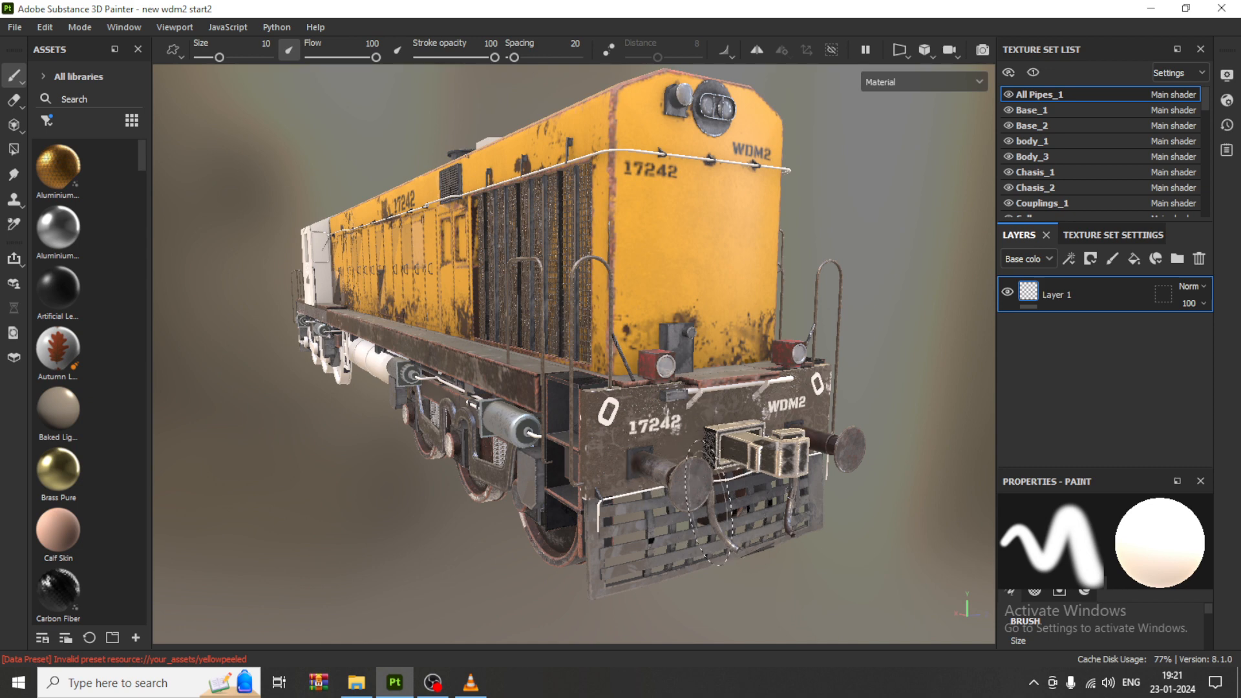
{"action": "scroll", "coordinate": [458, 309], "scroll_direction": "up", "scroll_amount": 2}
{"action": "scroll", "coordinate": [458, 309], "scroll_direction": "down", "scroll_amount": 3}
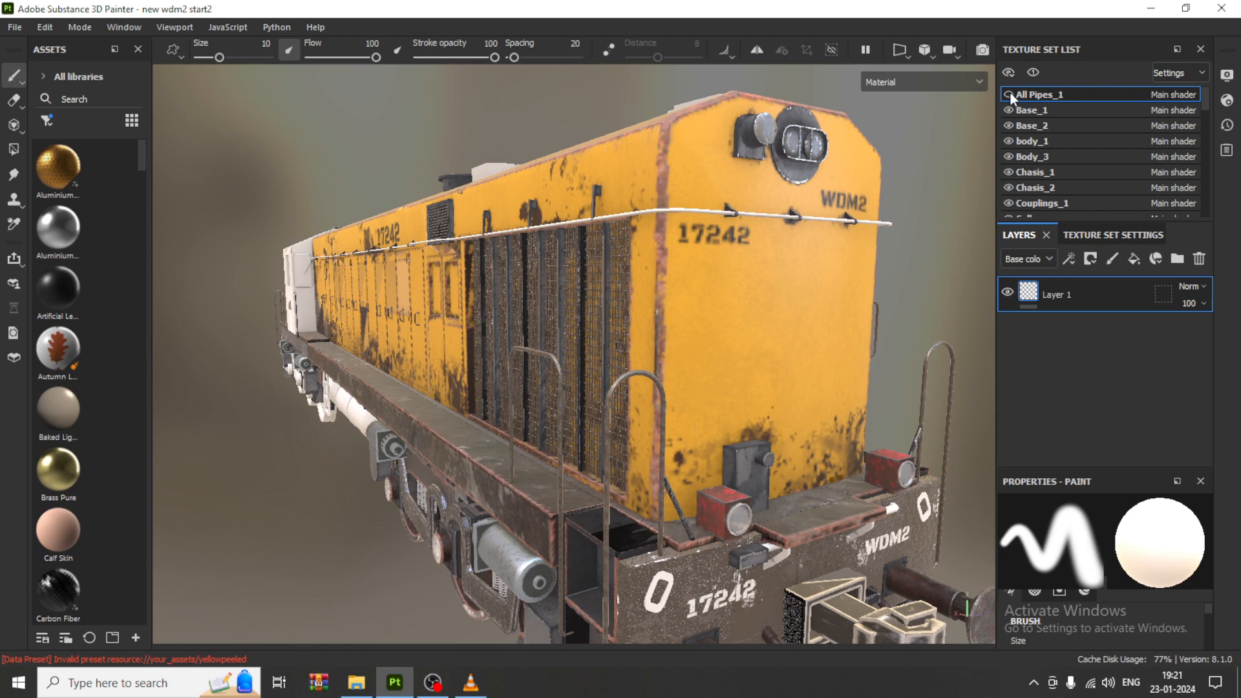
{"action": "middle_click_drag", "start_coordinate": [806, 418], "coordinate": [801, 353], "text": "alt"}
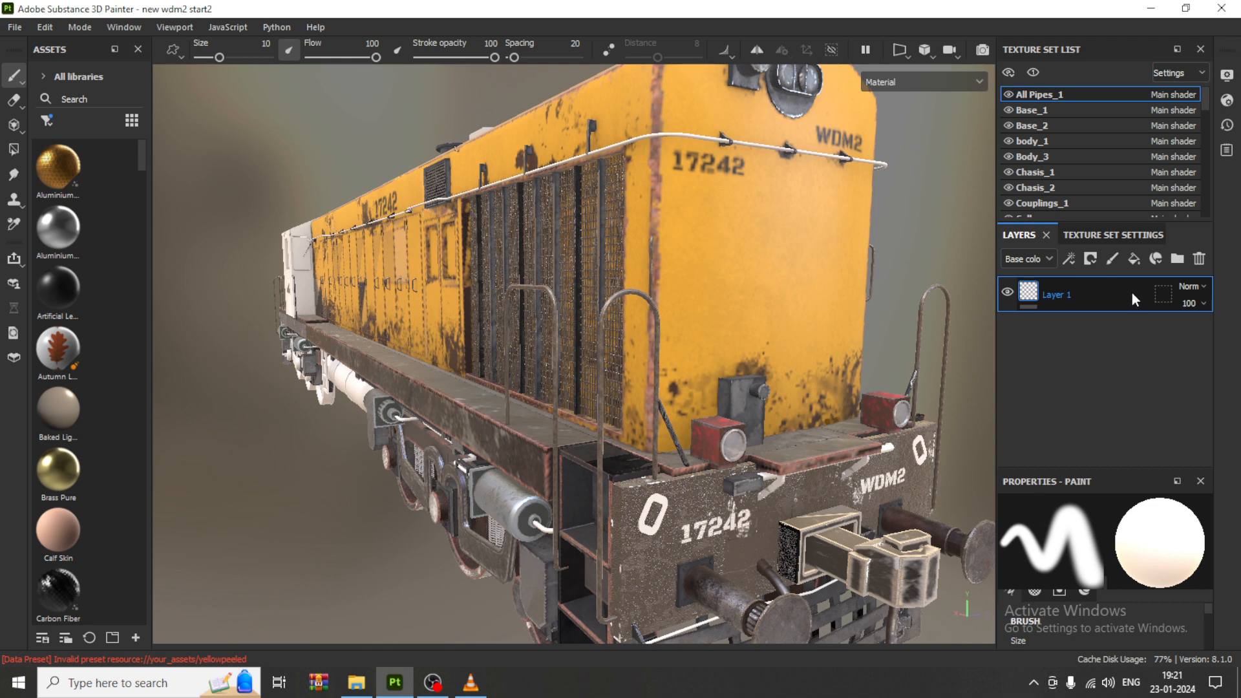
{"action": "key", "text": "Delete"}
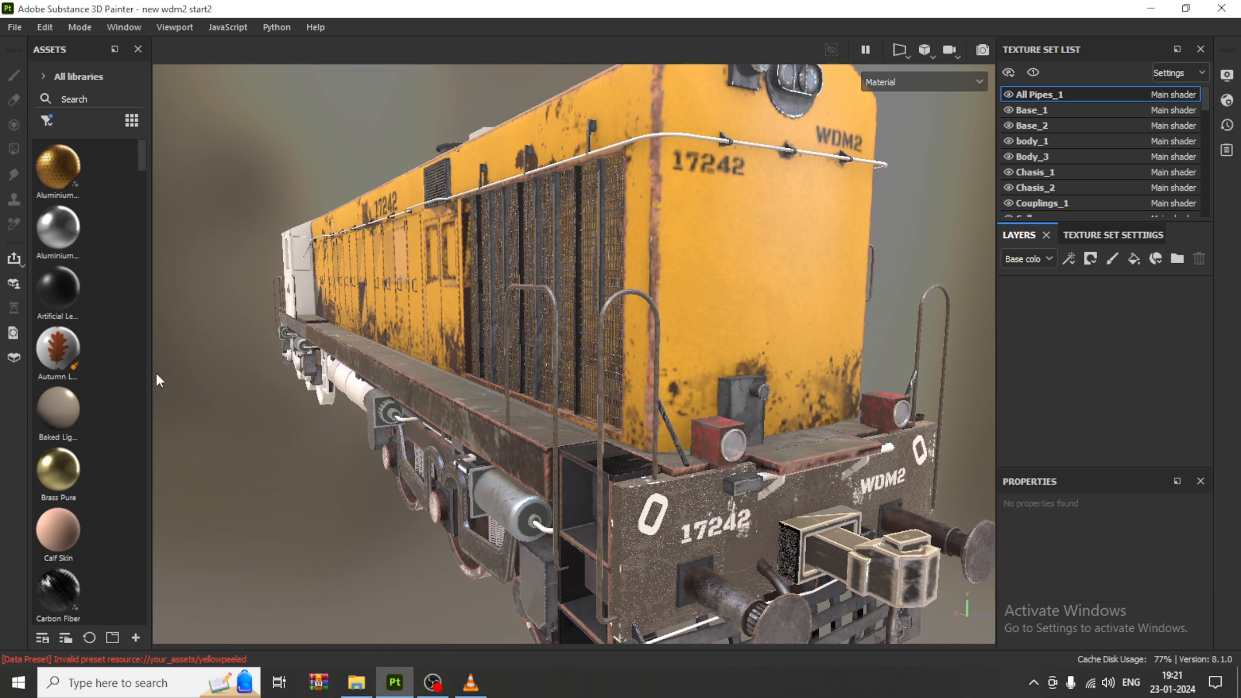
Widen the asset library to show four thumbnails per row and keep it filtered to materials.
{"action": "left_click_drag", "start_coordinate": [151, 369], "coordinate": [239, 378]}
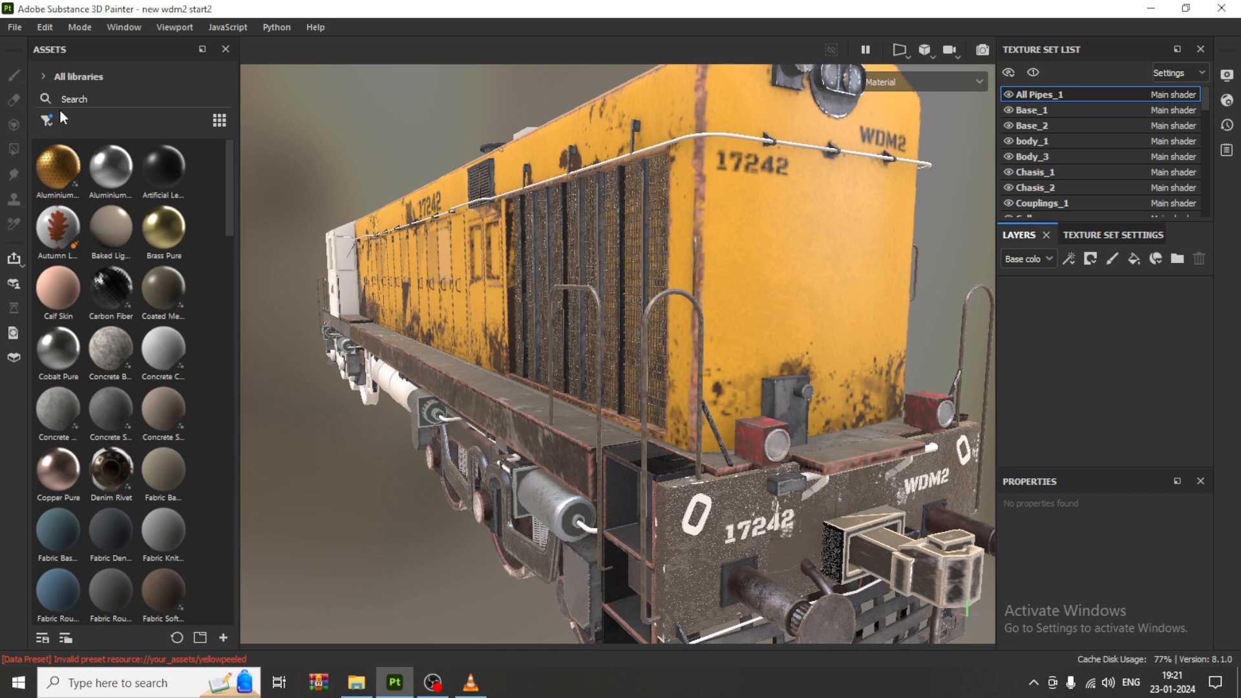
{"action": "left_click_drag", "start_coordinate": [237, 244], "coordinate": [271, 245]}
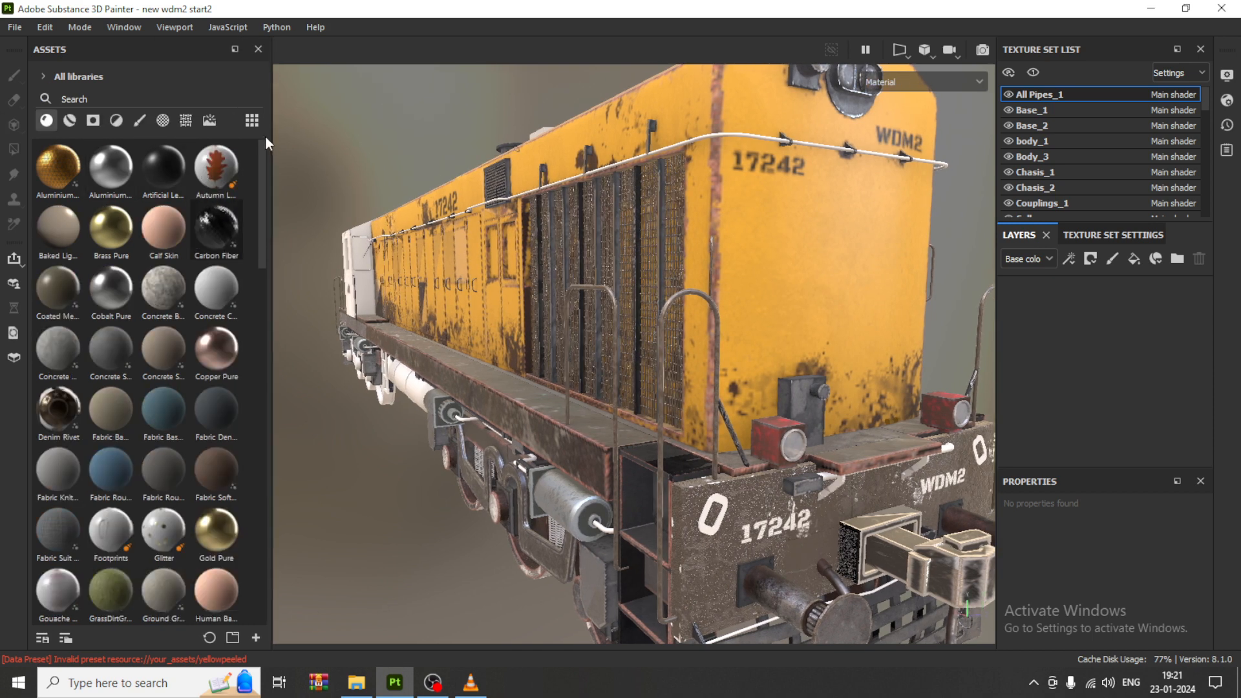
{"action": "left_click", "coordinate": [46, 120]}
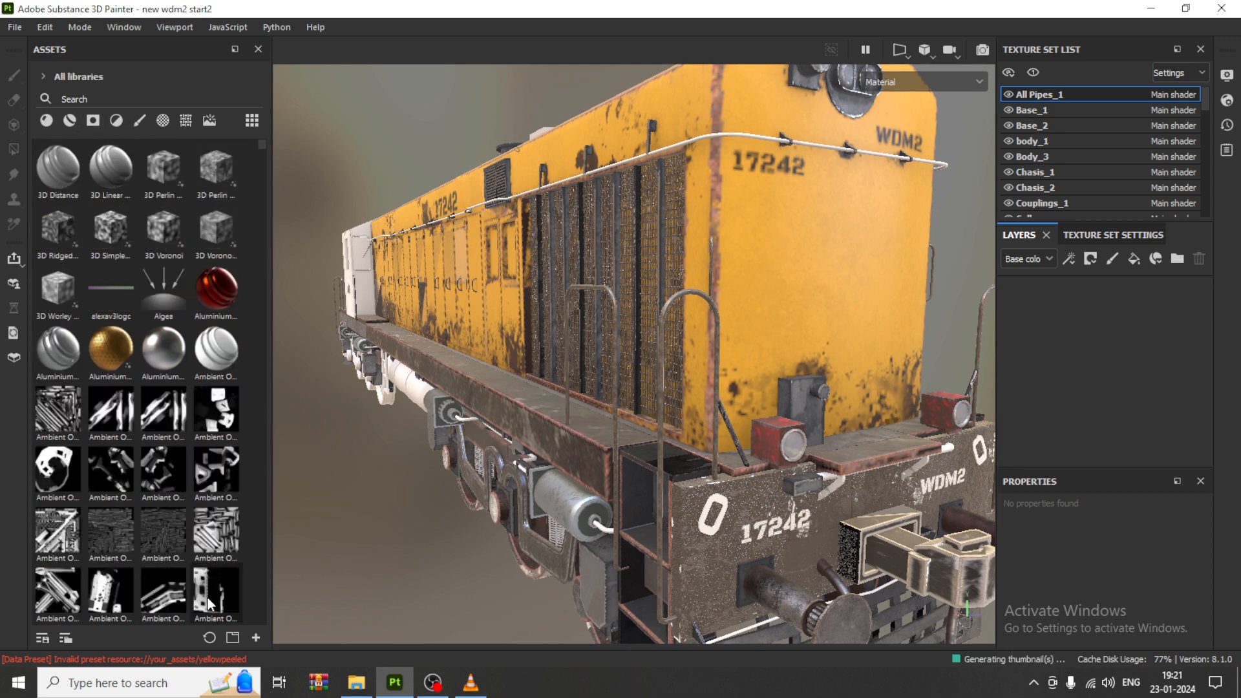
{"action": "left_click", "coordinate": [45, 120]}
{"action": "mouse_move", "coordinate": [173, 547]}
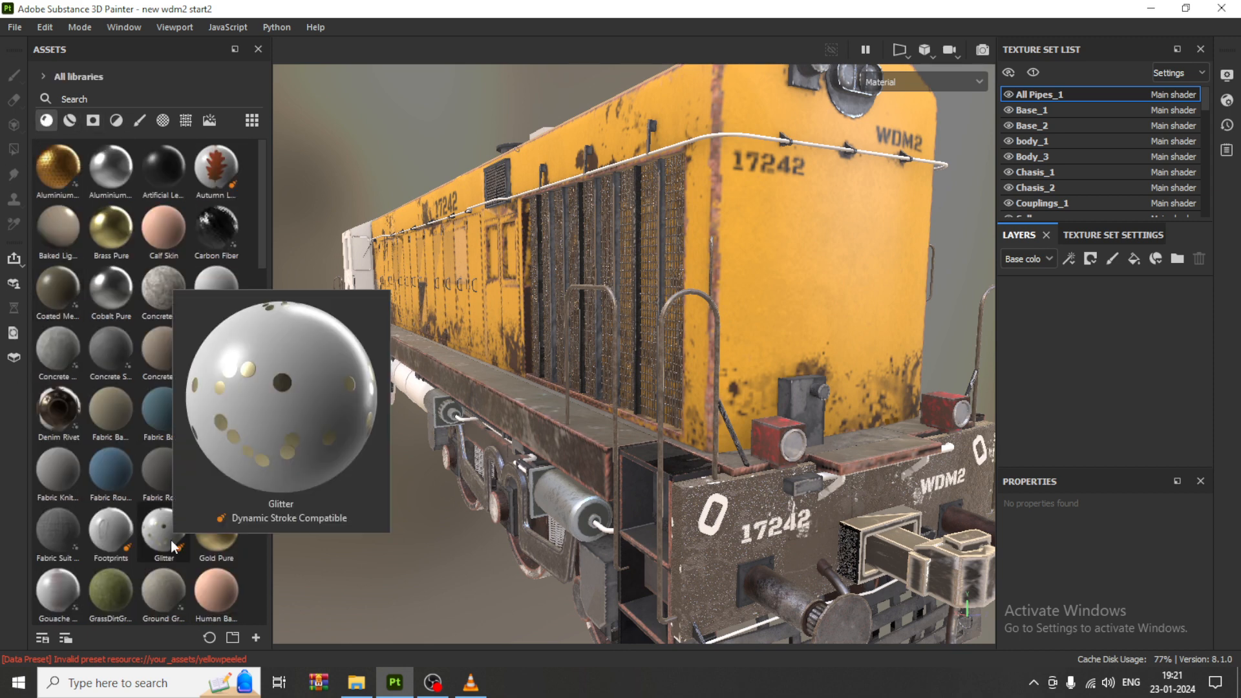
Find the Iron Raw Damaged material and apply it to the locomotive's pipes as a fill layer.
{"action": "scroll", "coordinate": [170, 530], "scroll_direction": "down", "scroll_amount": 12}
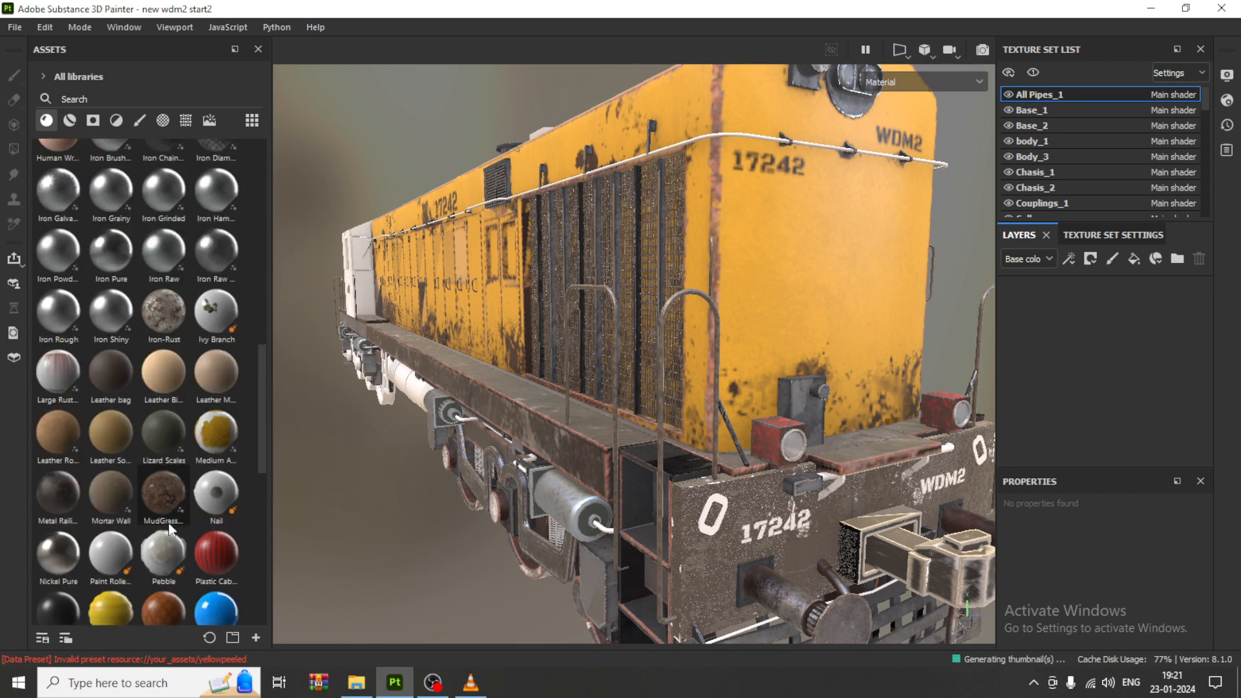
{"action": "scroll", "coordinate": [140, 424], "scroll_direction": "up", "scroll_amount": 3}
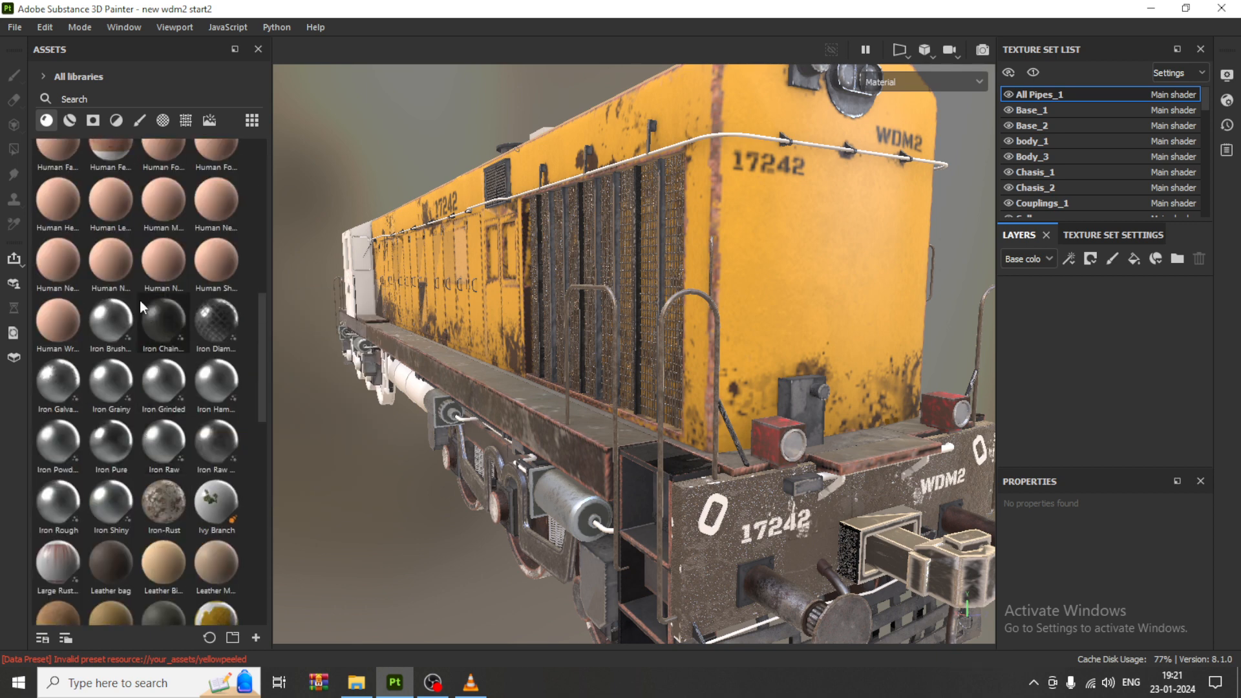
{"action": "scroll", "coordinate": [161, 387], "scroll_direction": "down", "scroll_amount": 3}
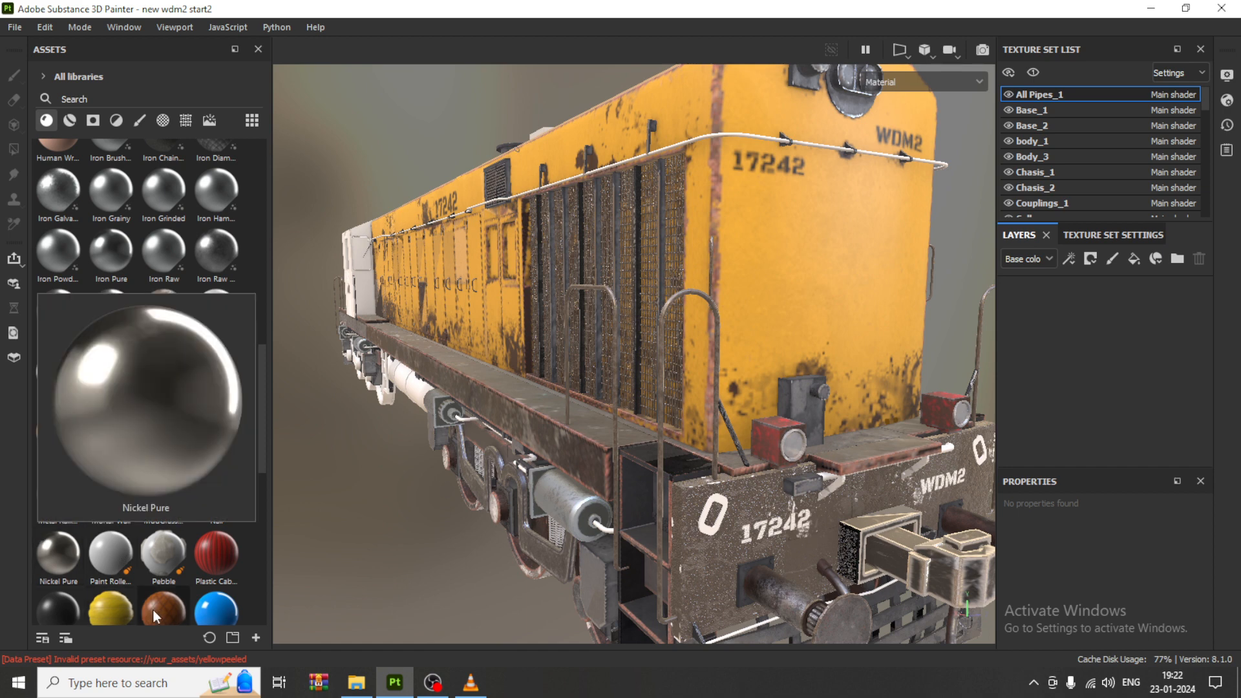
{"action": "mouse_move", "coordinate": [164, 289]}
{"action": "mouse_move", "coordinate": [222, 249]}
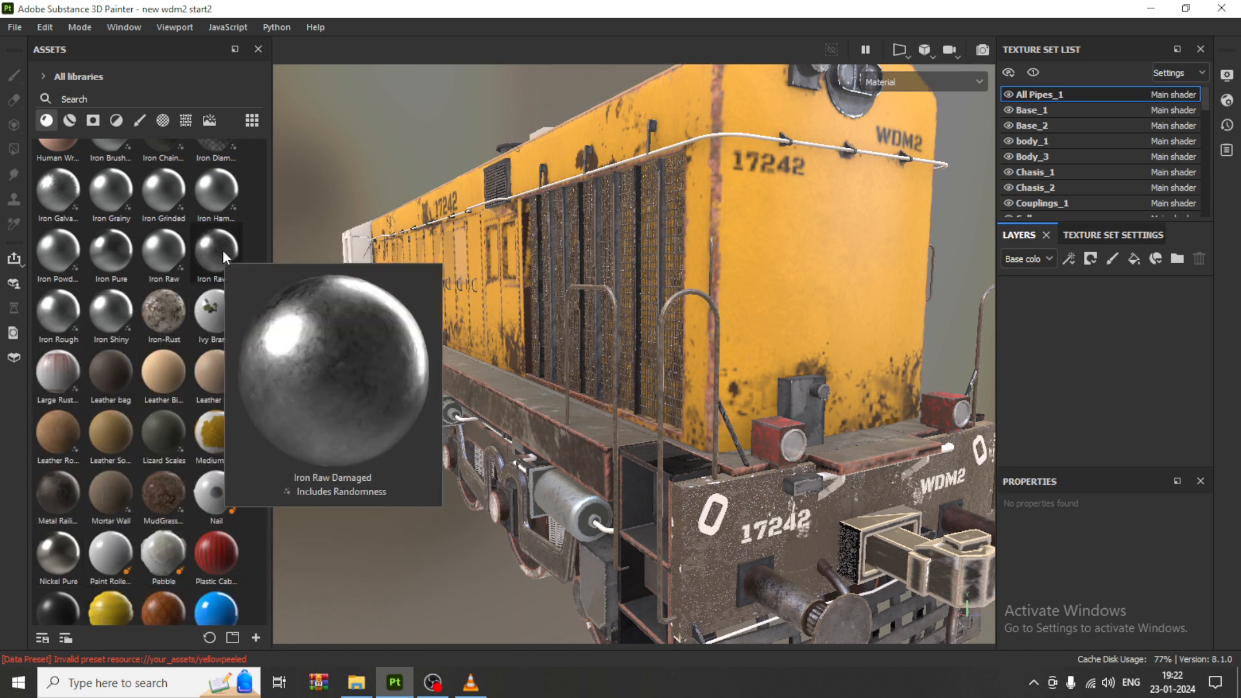
{"action": "left_click_drag", "start_coordinate": [216, 254], "coordinate": [609, 528]}
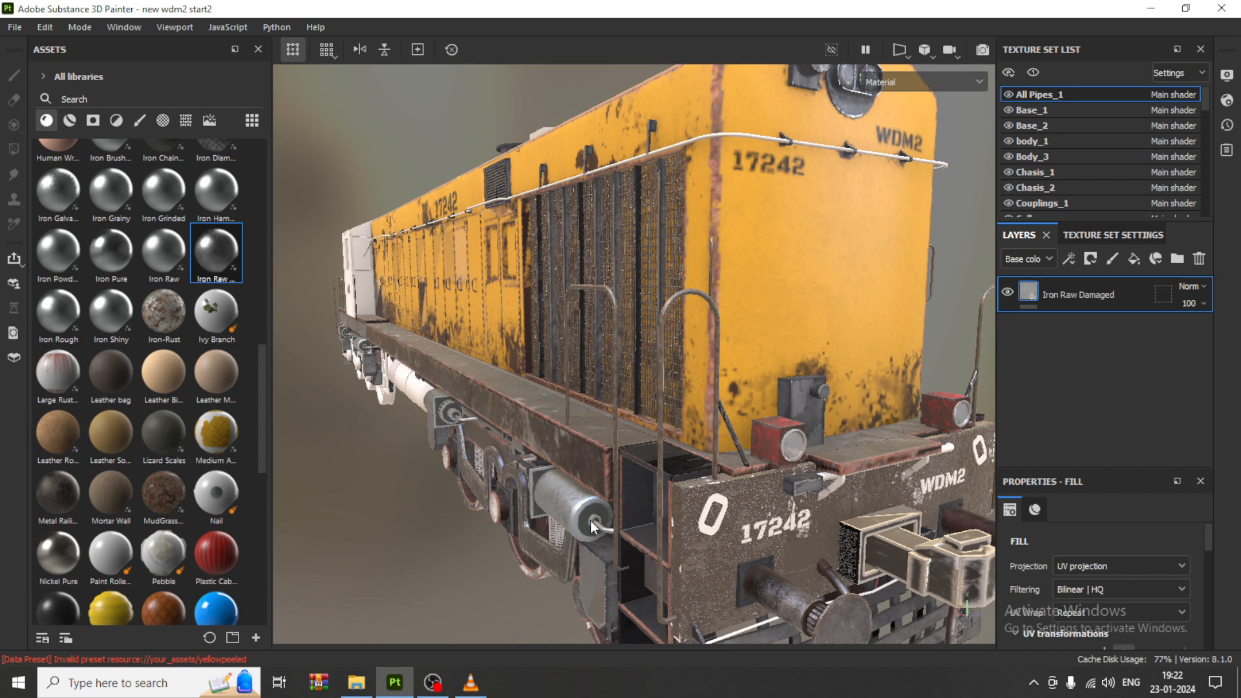
Search the materials for "meta" and apply Steel Rust and Wear to the pipe beside the cylinder, above the Iron Raw Damaged layer.
{"action": "scroll", "coordinate": [610, 546], "scroll_direction": "up", "scroll_amount": 5}
{"action": "right_click_drag", "start_coordinate": [603, 468], "coordinate": [674, 498], "text": "alt"}
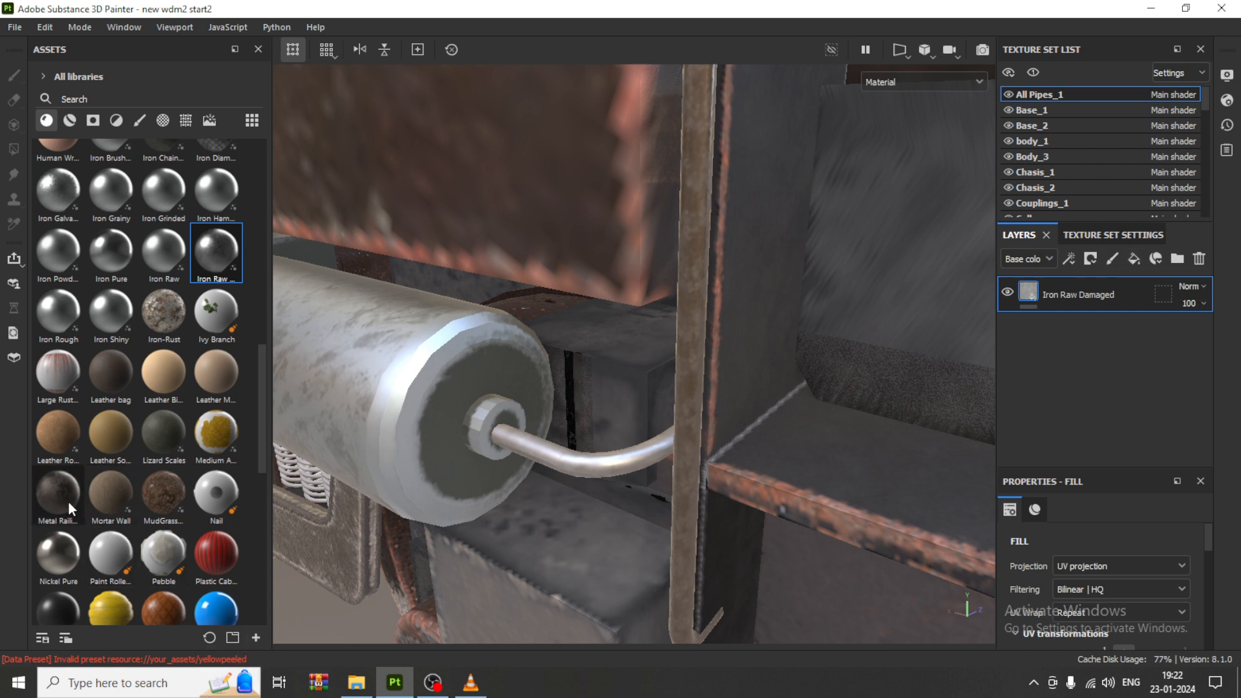
{"action": "mouse_move", "coordinate": [68, 499]}
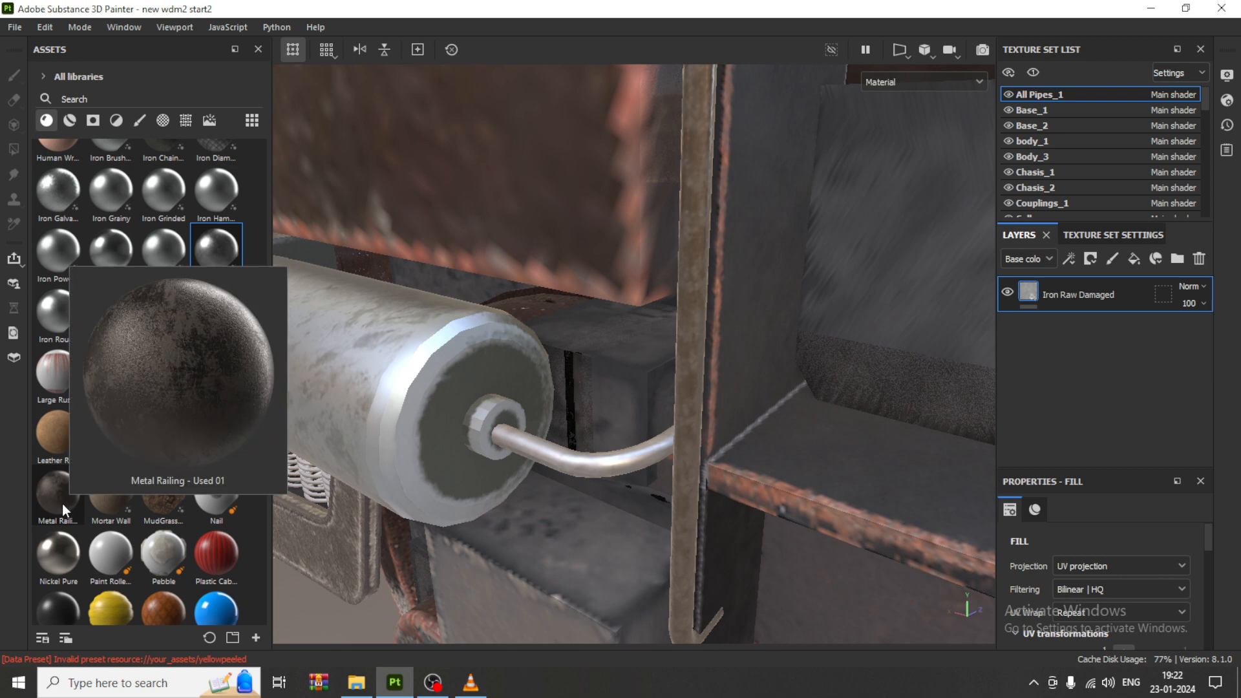
{"action": "scroll", "coordinate": [141, 579], "scroll_direction": "down", "scroll_amount": 5}
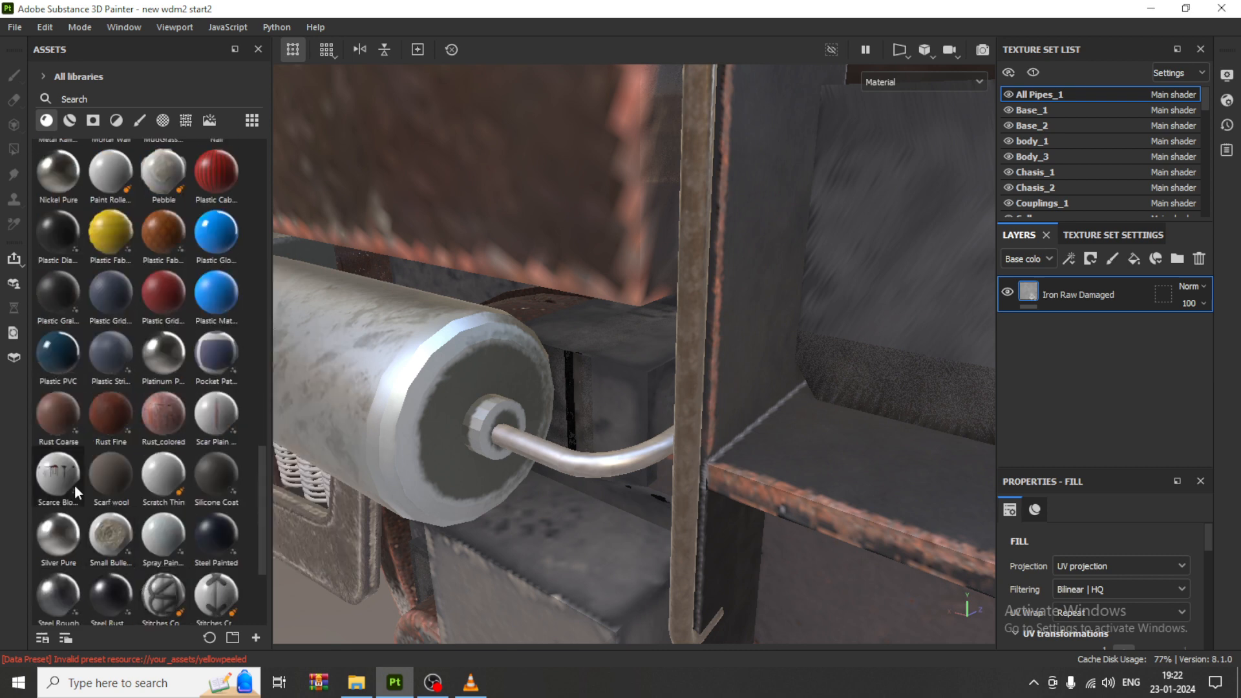
{"action": "scroll", "coordinate": [112, 473], "scroll_direction": "down", "scroll_amount": 3}
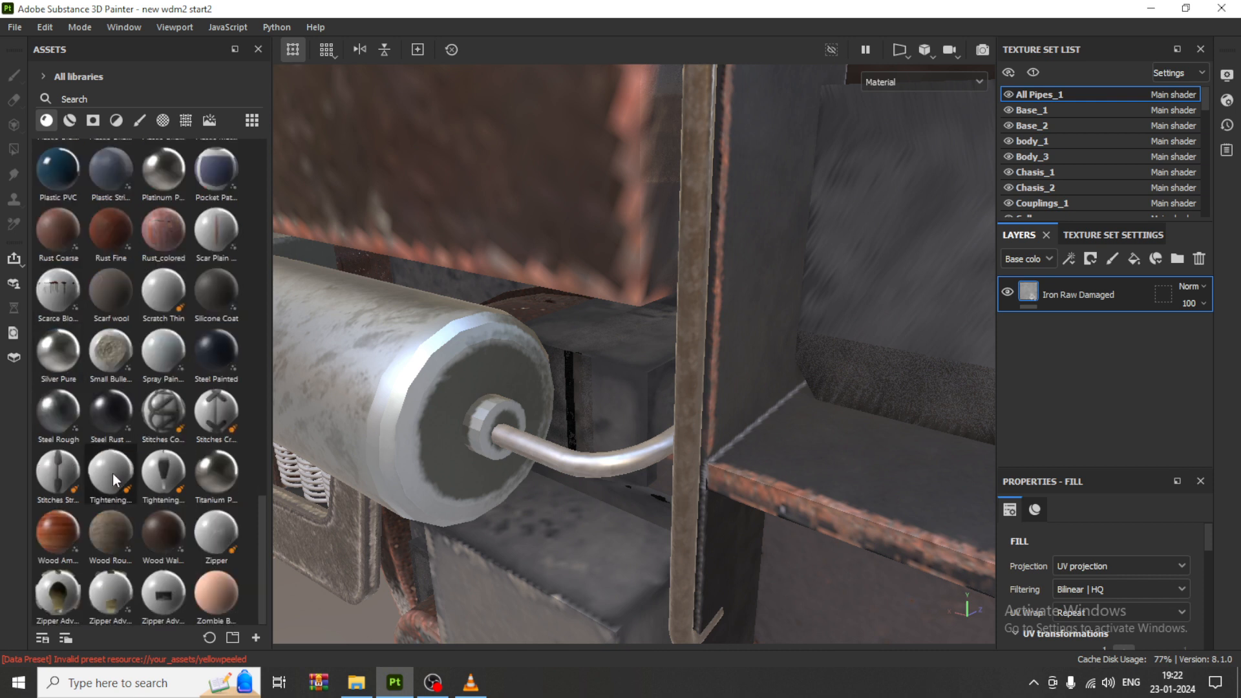
{"action": "left_click", "coordinate": [112, 99]}
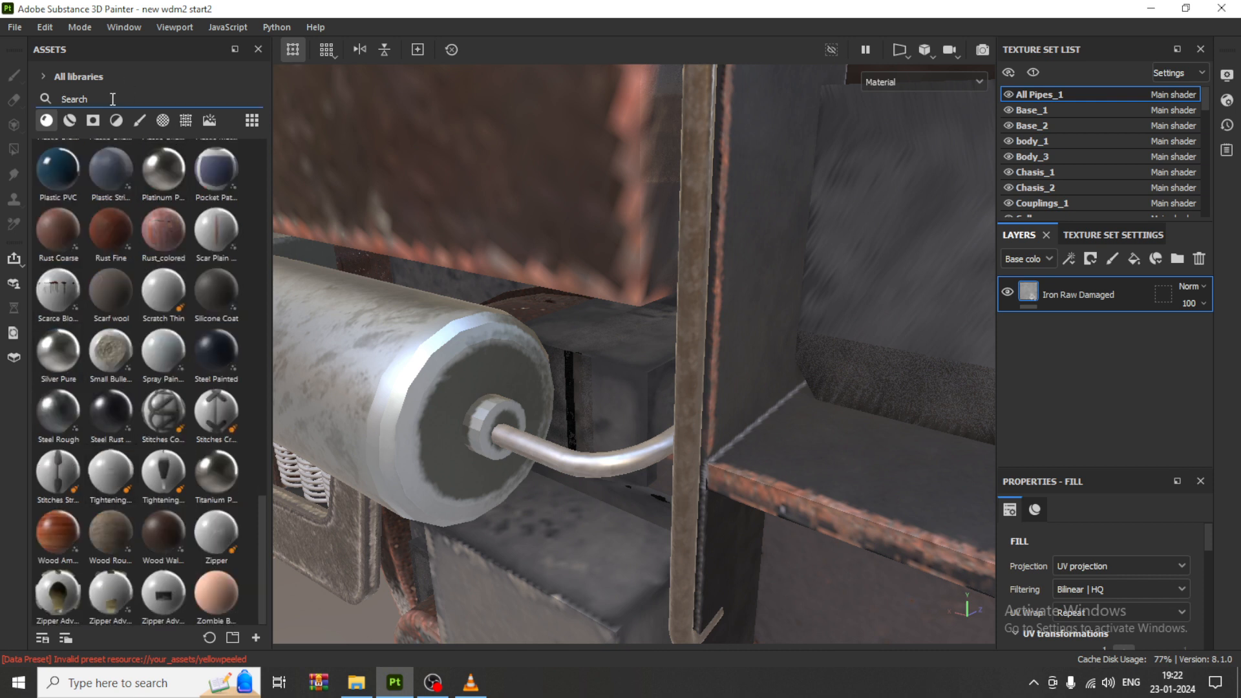
{"action": "type", "text": "meta"}
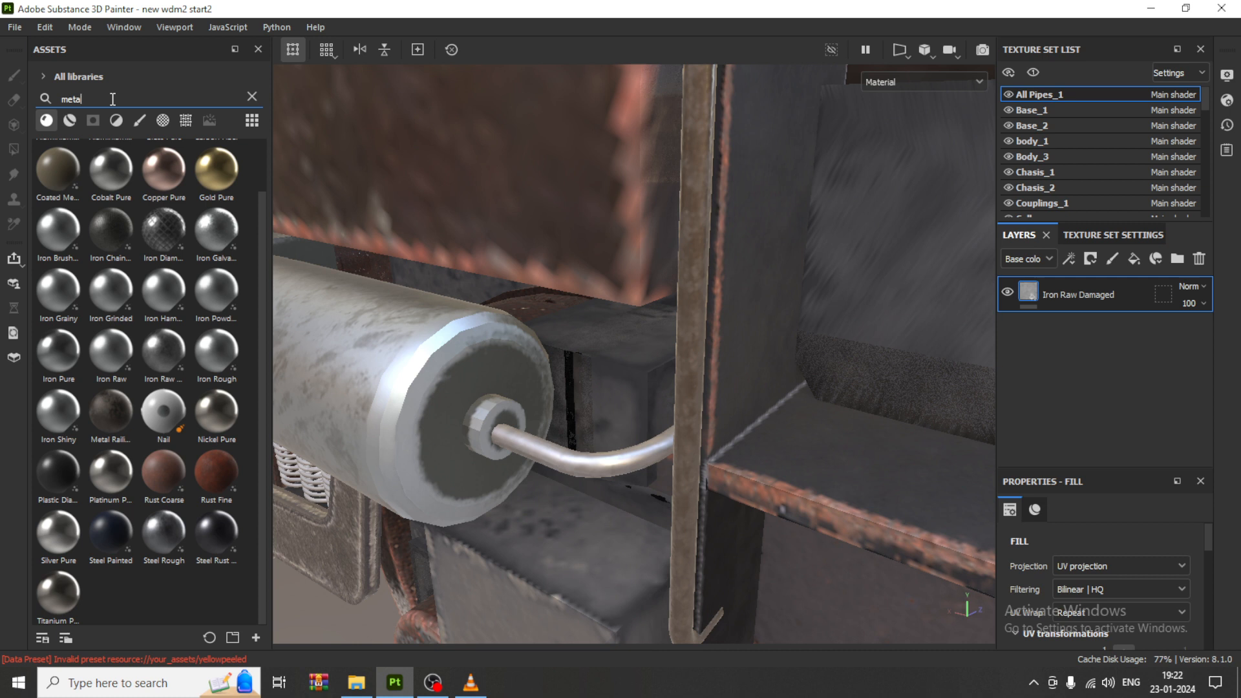
{"action": "type", "text": "l"}
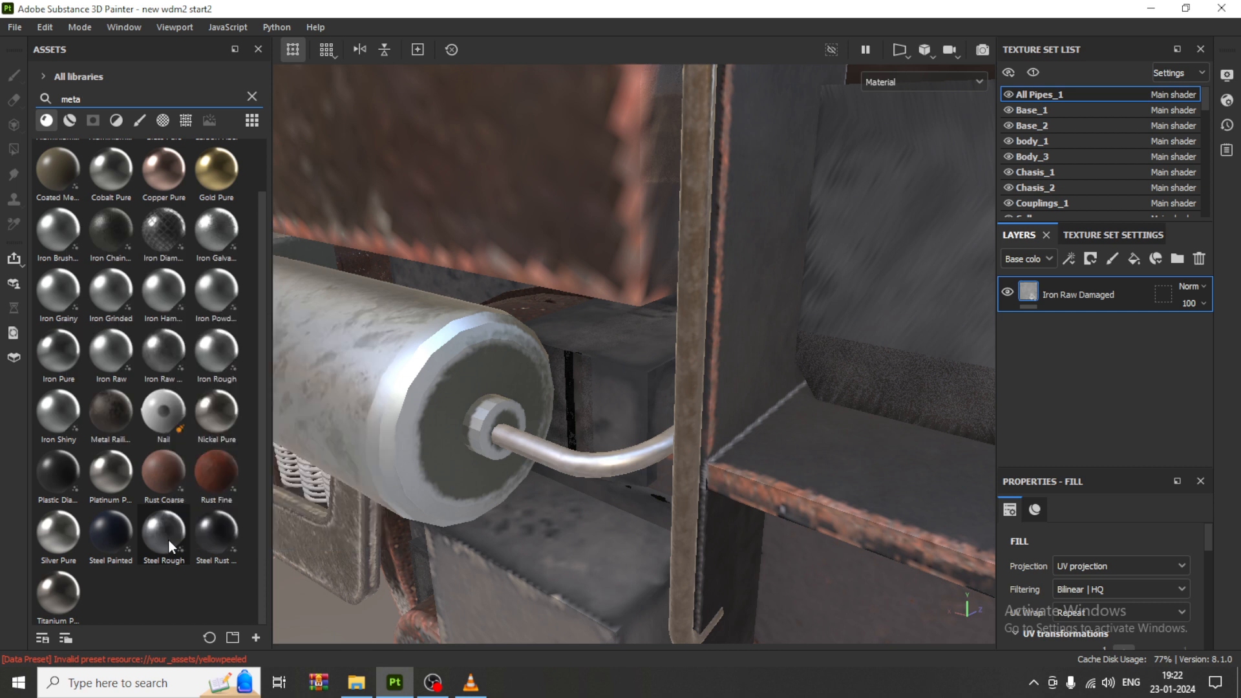
{"action": "mouse_move", "coordinate": [204, 534]}
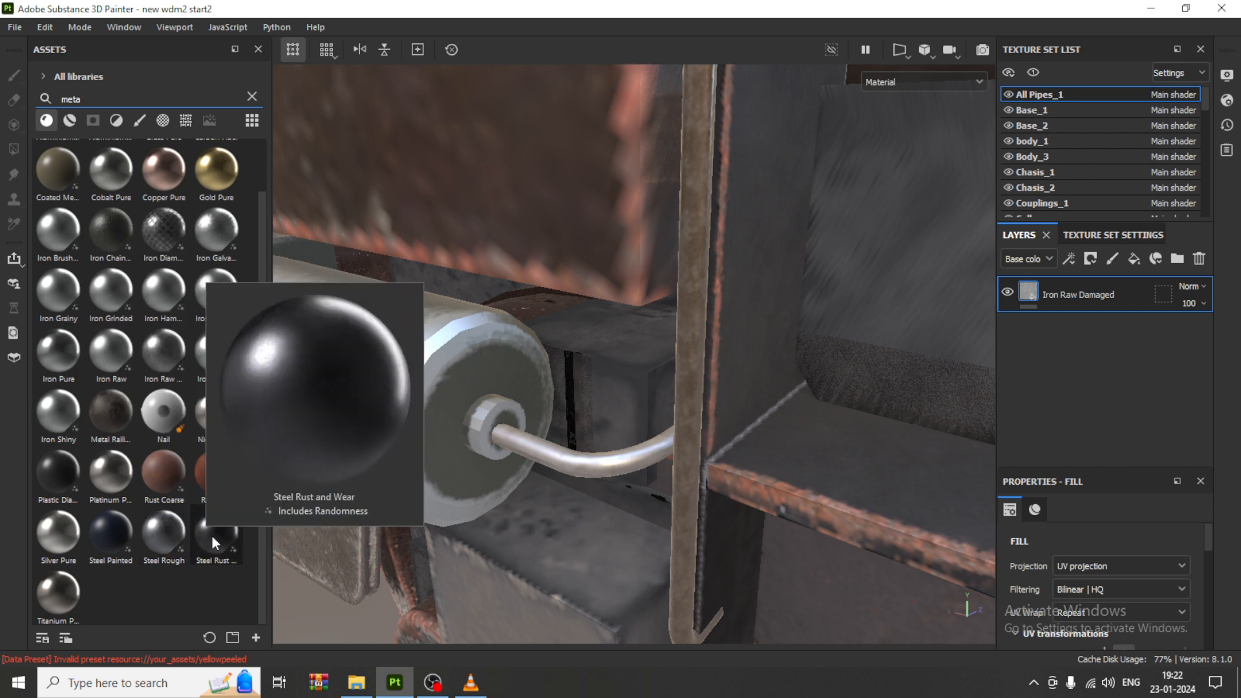
{"action": "left_click_drag", "start_coordinate": [212, 534], "coordinate": [605, 458]}
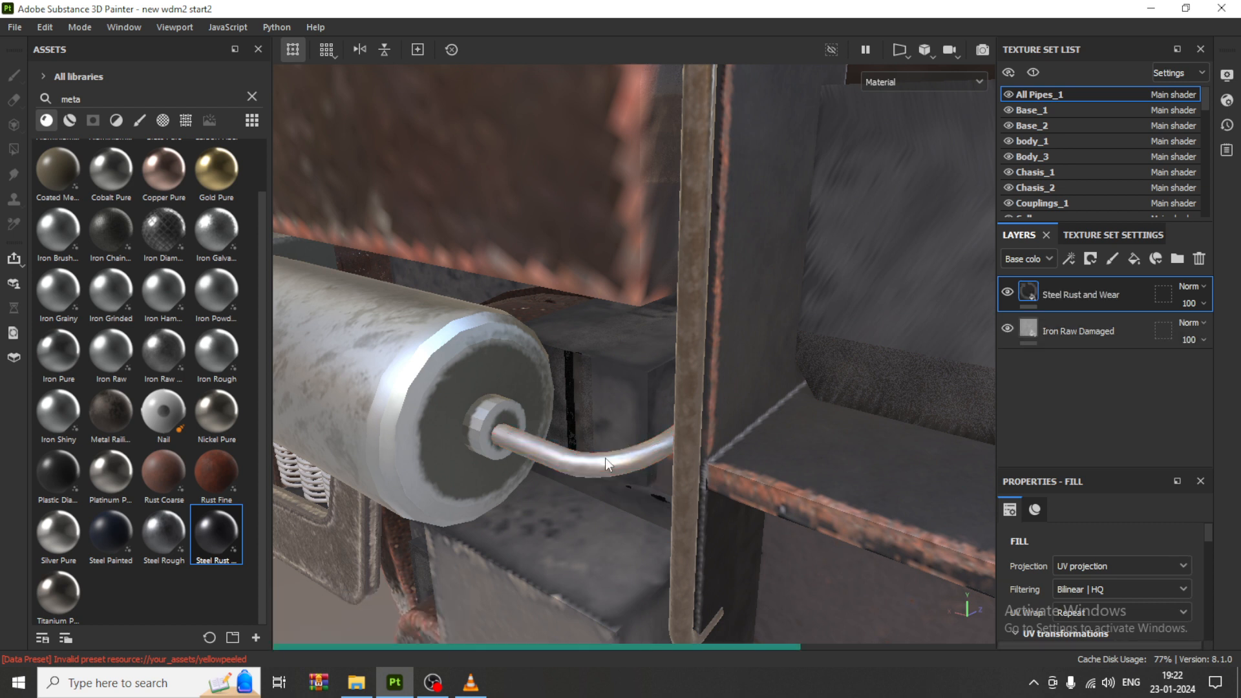
Add a black mask to the Steel Rust and Wear layer and list all smart masks without a search term.
{"action": "left_click", "coordinate": [1091, 260]}
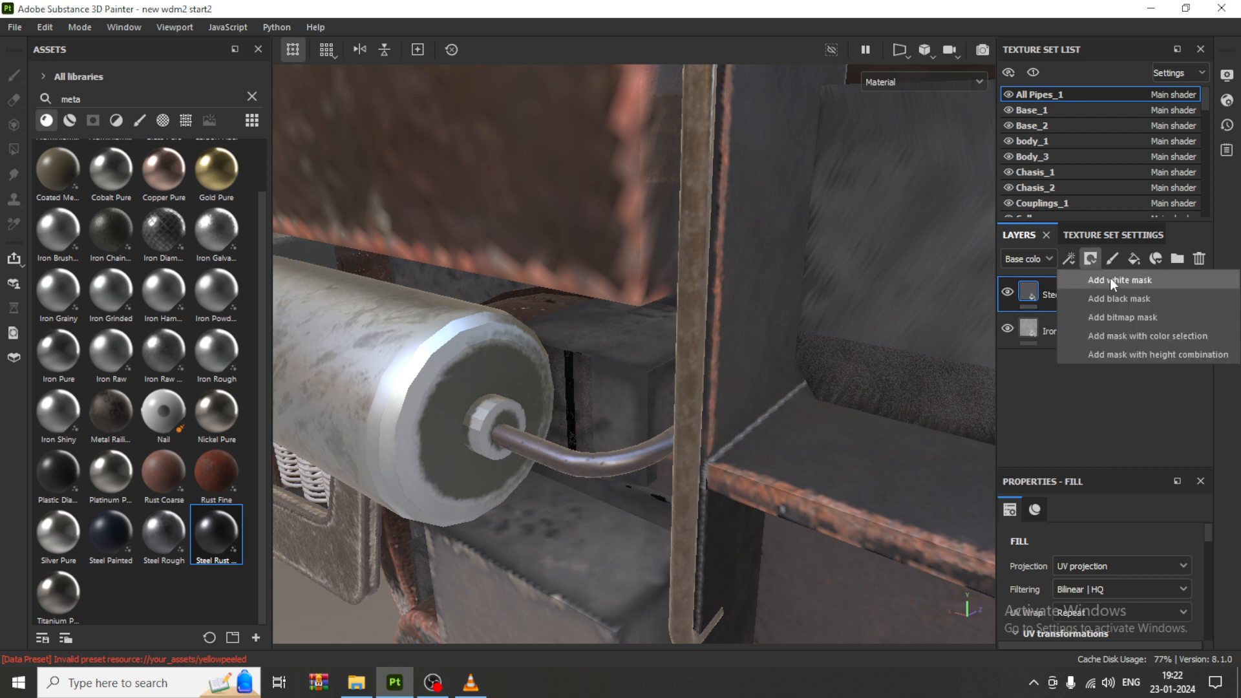
{"action": "left_click", "coordinate": [1131, 300]}
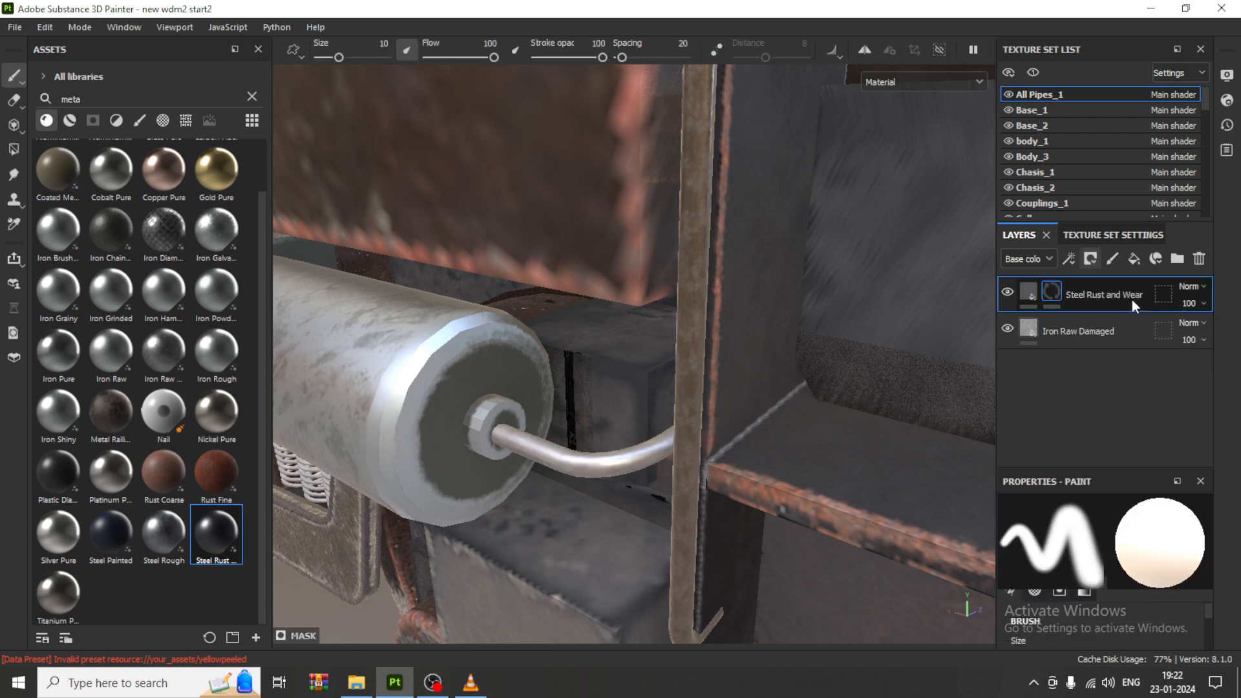
{"action": "left_click", "coordinate": [72, 121]}
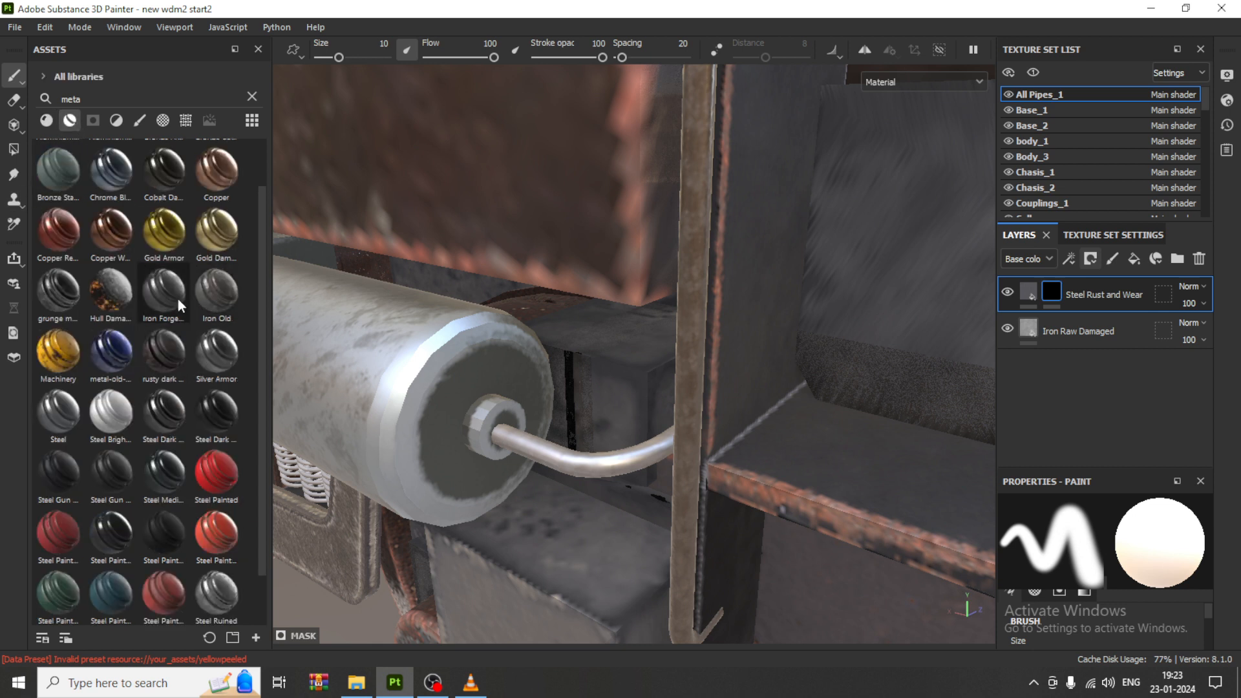
{"action": "left_click", "coordinate": [94, 127]}
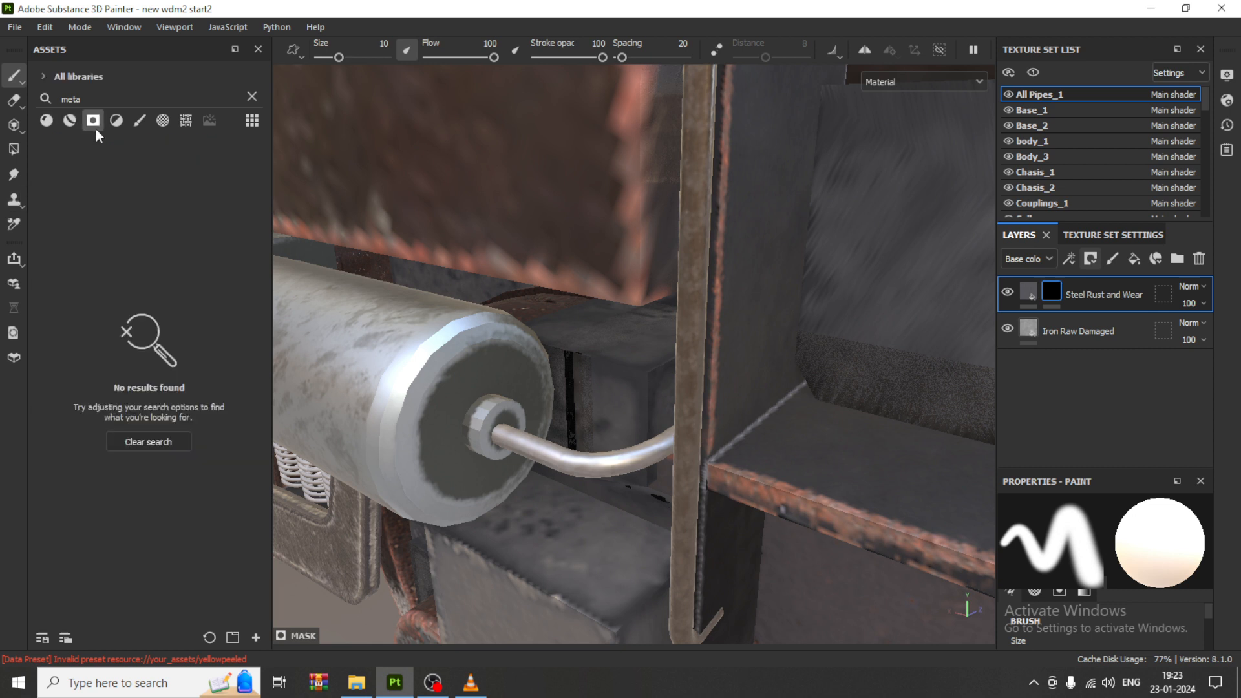
{"action": "left_click", "coordinate": [246, 96]}
{"action": "left_click", "coordinate": [252, 97]}
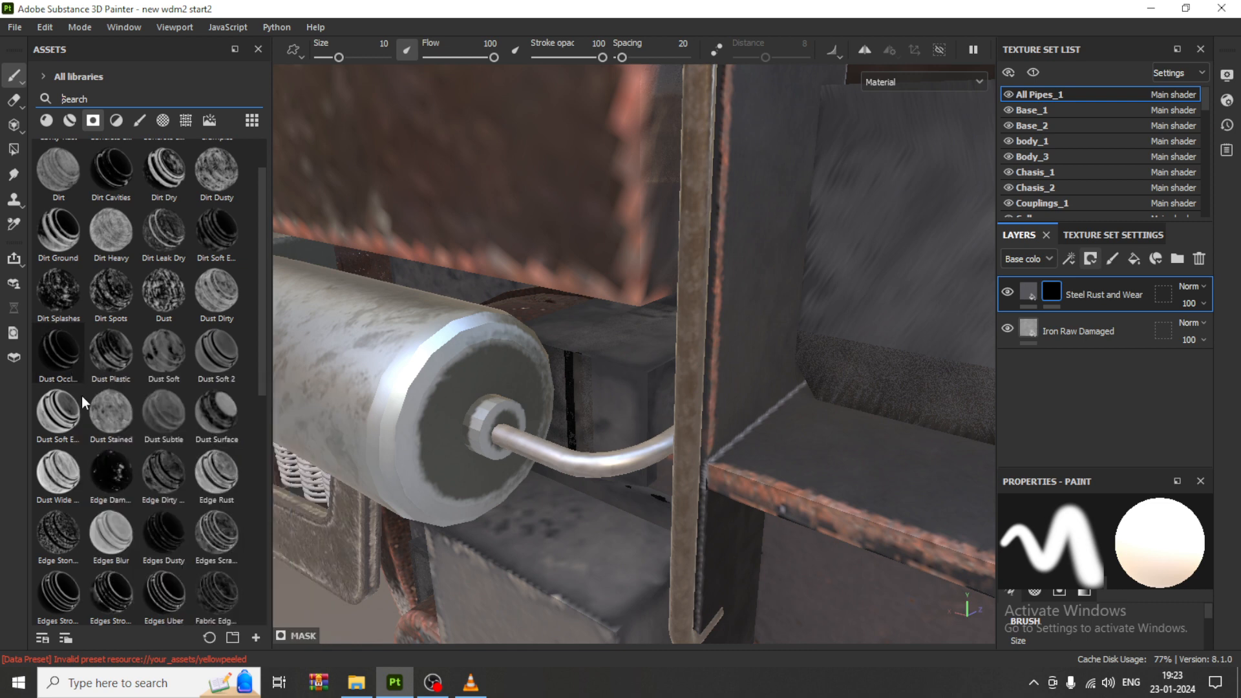
Try the Edges Strong Scratched smart mask on the Steel Rust and Wear layer and check its Curvature generator parameters.
{"action": "scroll", "coordinate": [127, 448], "scroll_direction": "down", "scroll_amount": 5}
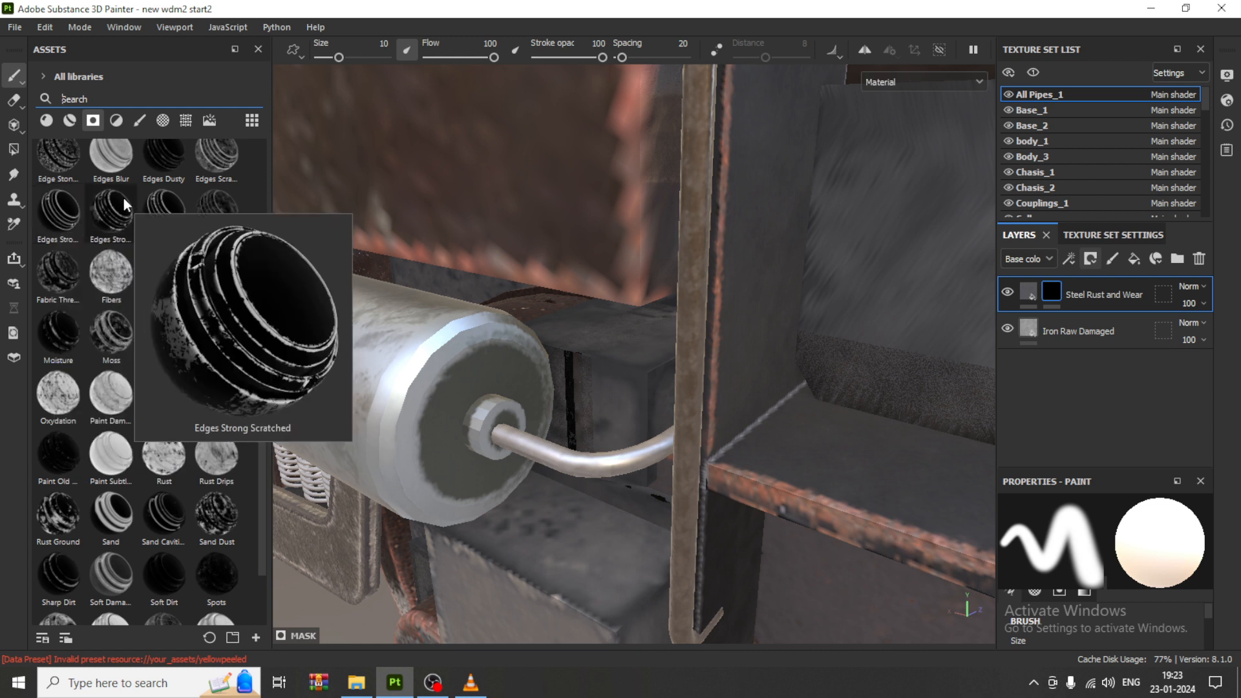
{"action": "left_click_drag", "start_coordinate": [122, 197], "coordinate": [1054, 292]}
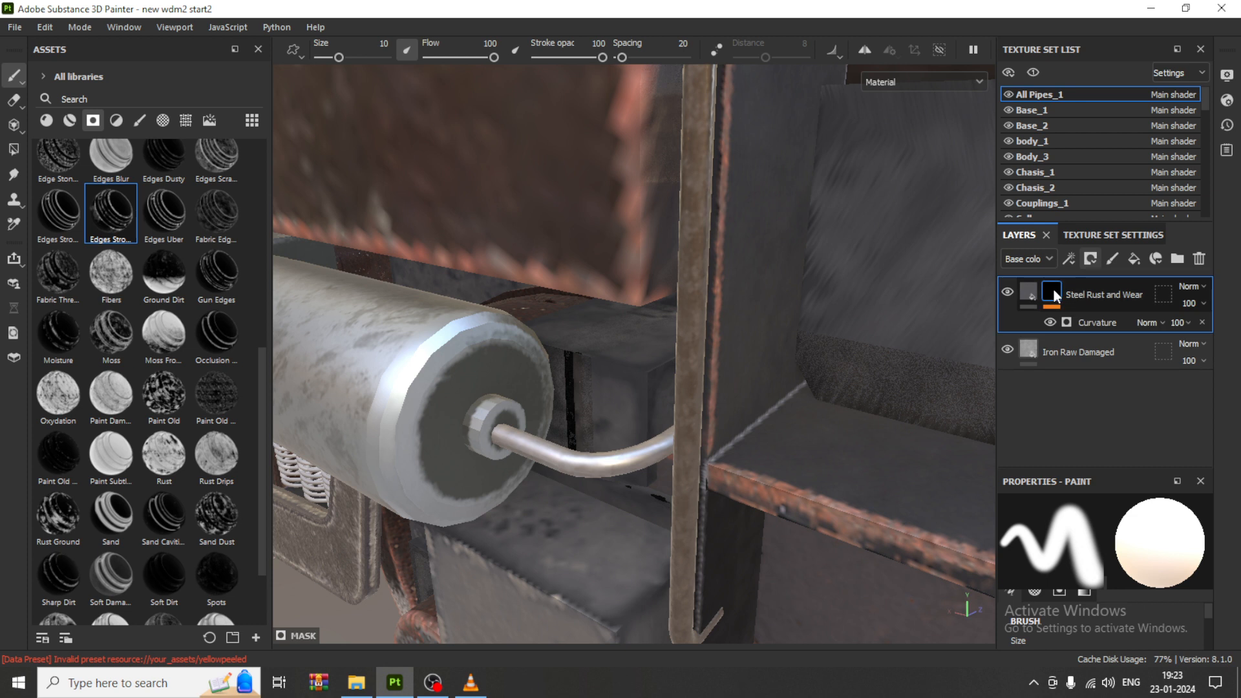
{"action": "mouse_move", "coordinate": [1056, 295]}
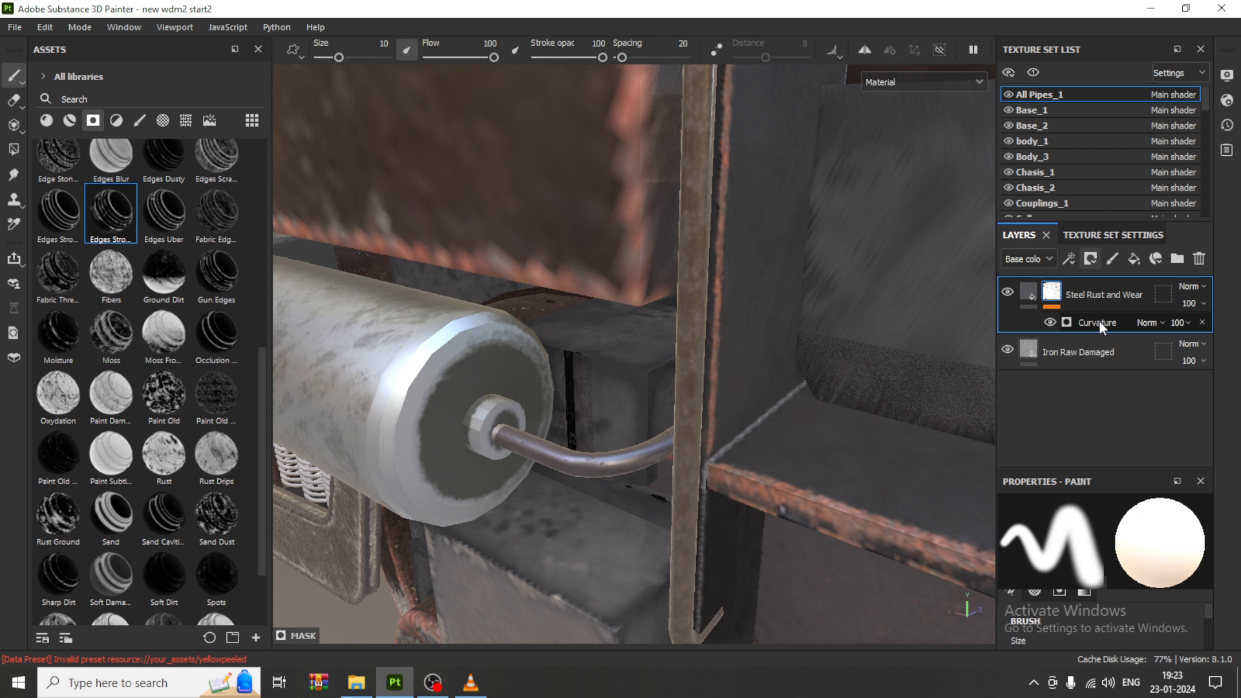
{"action": "left_click", "coordinate": [1099, 321]}
{"action": "scroll", "coordinate": [1117, 541], "scroll_direction": "down", "scroll_amount": 3}
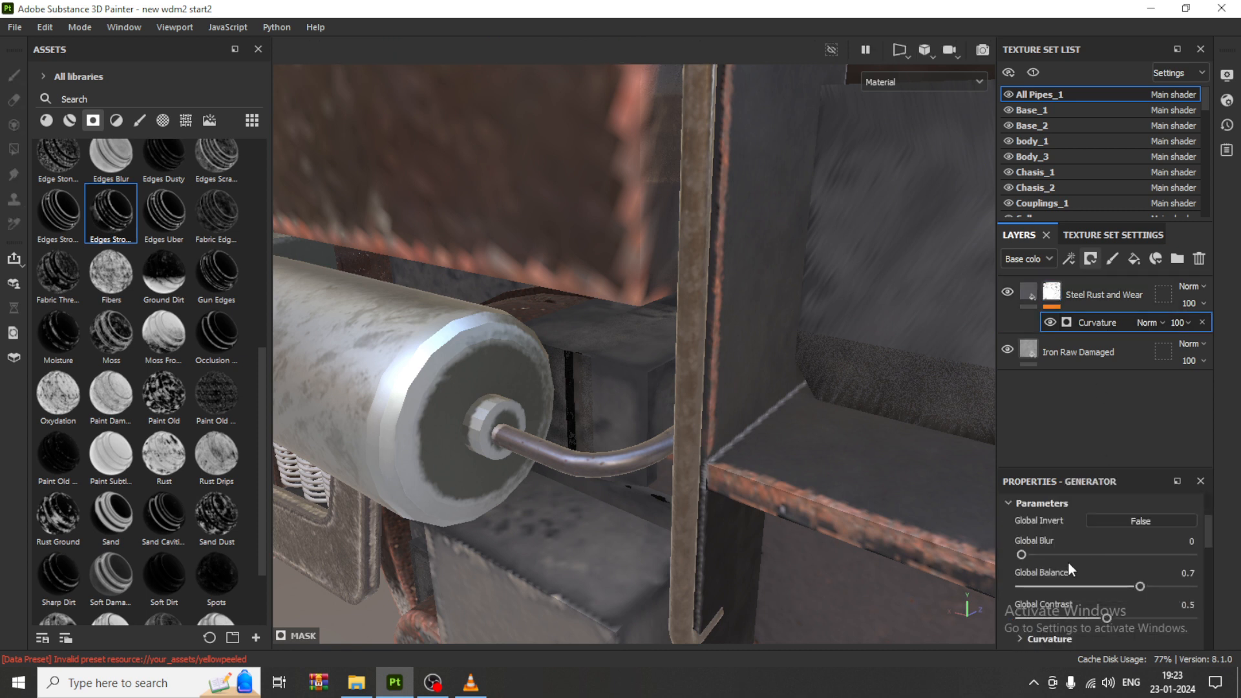
{"action": "left_click", "coordinate": [1027, 294]}
{"action": "left_click", "coordinate": [1051, 292]}
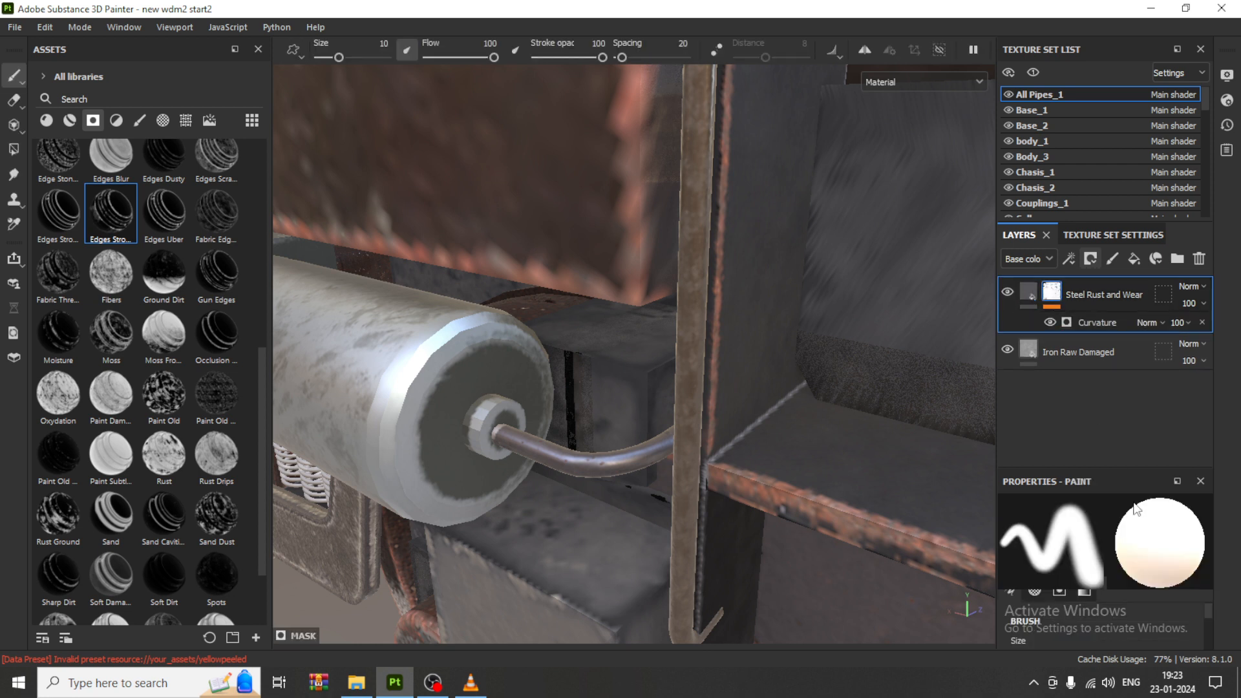
Set the brush size to 21.28 in the enlarged paint properties and undo the Edges Strong Scratched smart mask.
{"action": "left_click_drag", "start_coordinate": [1090, 467], "coordinate": [1087, 390]}
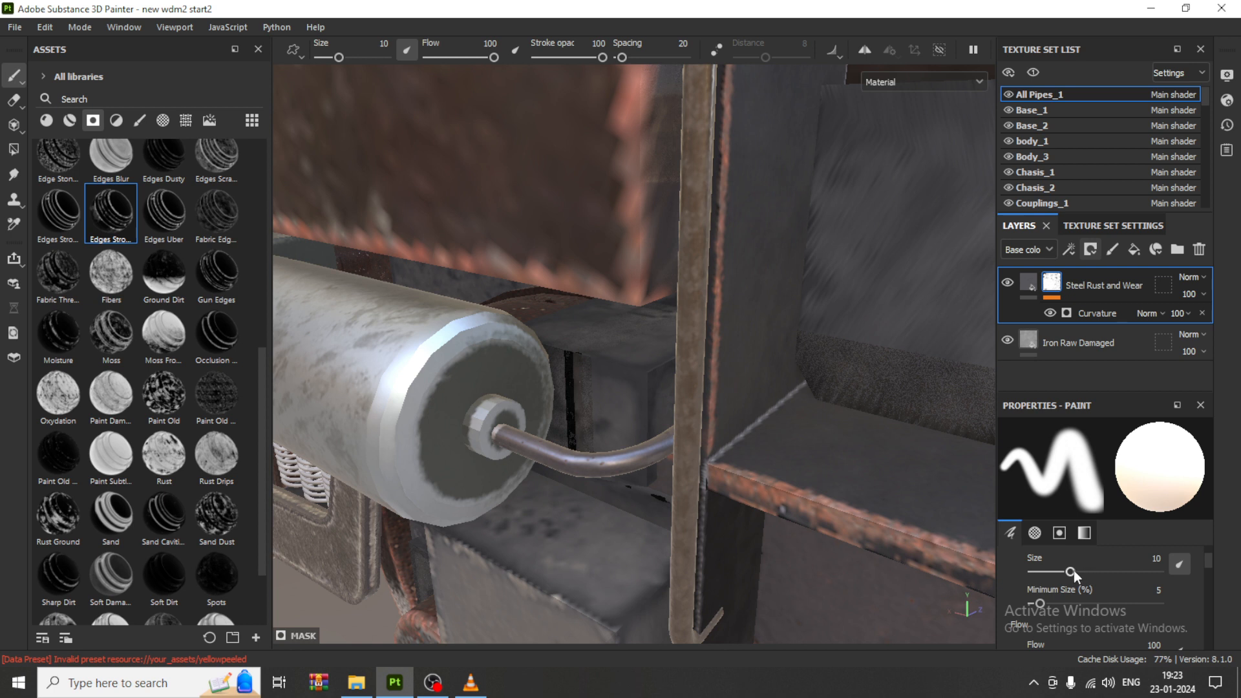
{"action": "mouse_move", "coordinate": [1071, 571]}
{"action": "left_mouse_down"}
{"action": "mouse_move", "coordinate": [1118, 571]}
{"action": "mouse_move", "coordinate": [1088, 573]}
{"action": "left_mouse_up"}
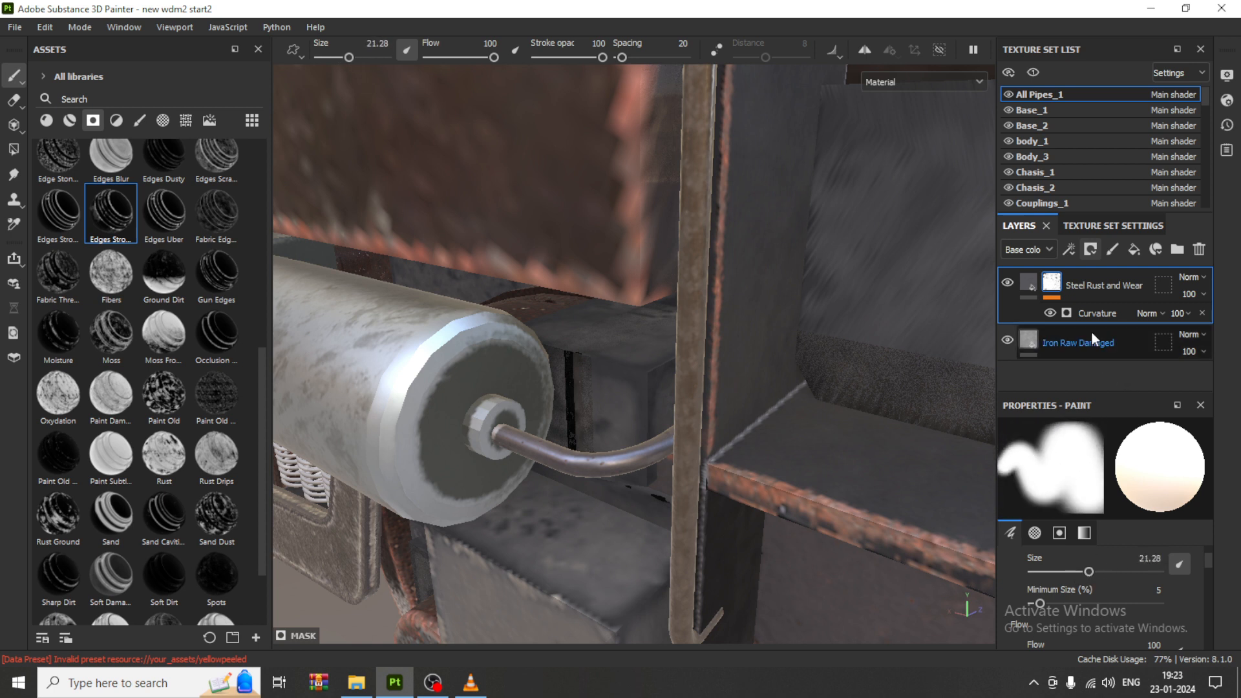
{"action": "key", "text": "ctrl+z"}
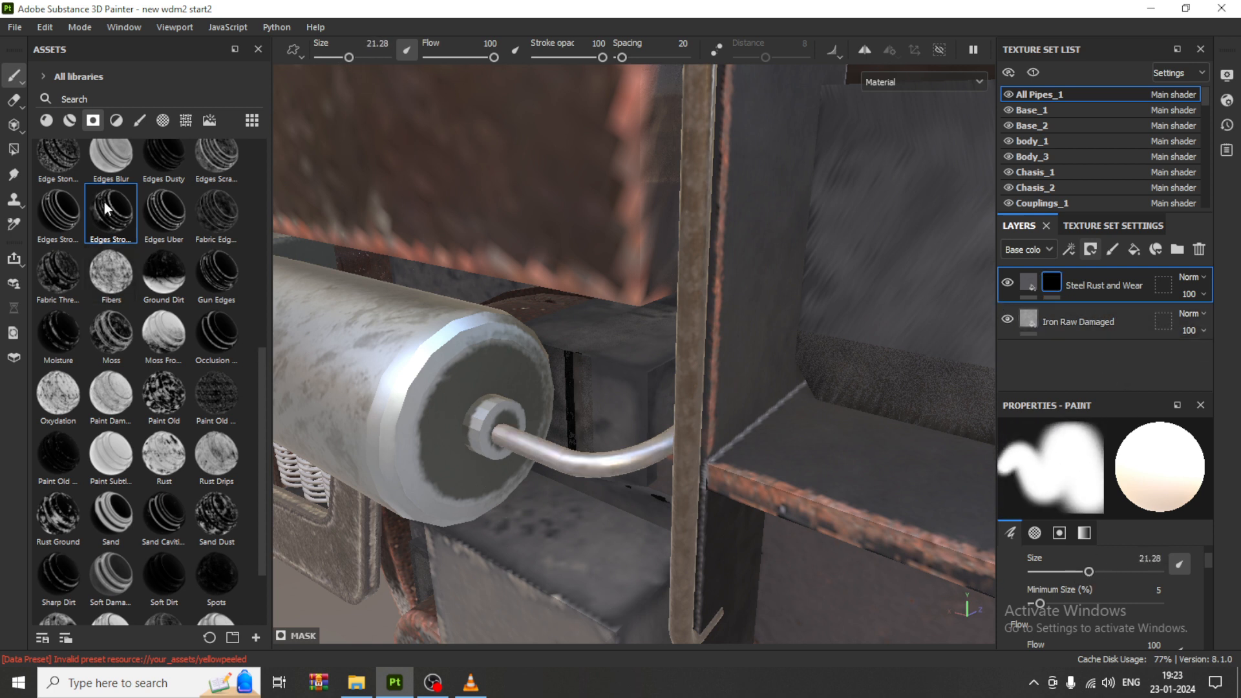
Apply the Edges Strong Scratched smart mask to the Steel Rust and Wear layer and set its Curvature generator's Global Balance to 0.74.
{"action": "mouse_move", "coordinate": [107, 208]}
{"action": "left_mouse_down"}
{"action": "mouse_move", "coordinate": [223, 249]}
{"action": "mouse_move", "coordinate": [996, 352]}
{"action": "mouse_move", "coordinate": [1051, 287]}
{"action": "left_mouse_up"}
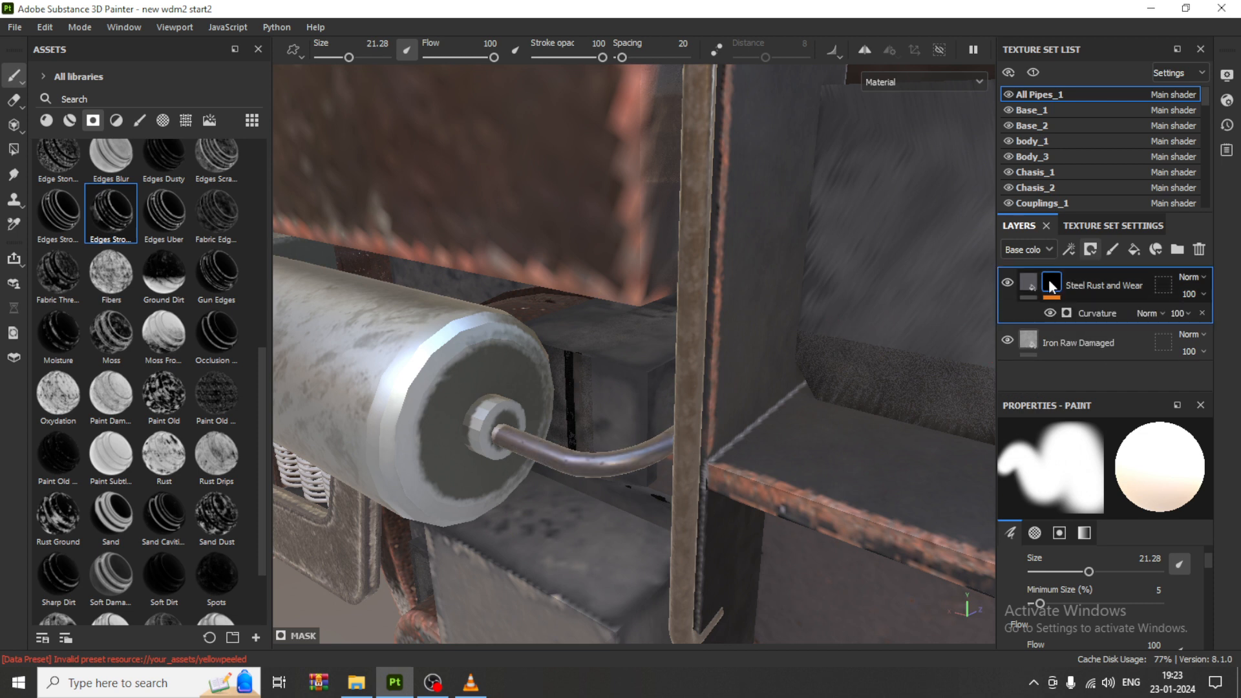
{"action": "left_click", "coordinate": [1101, 314]}
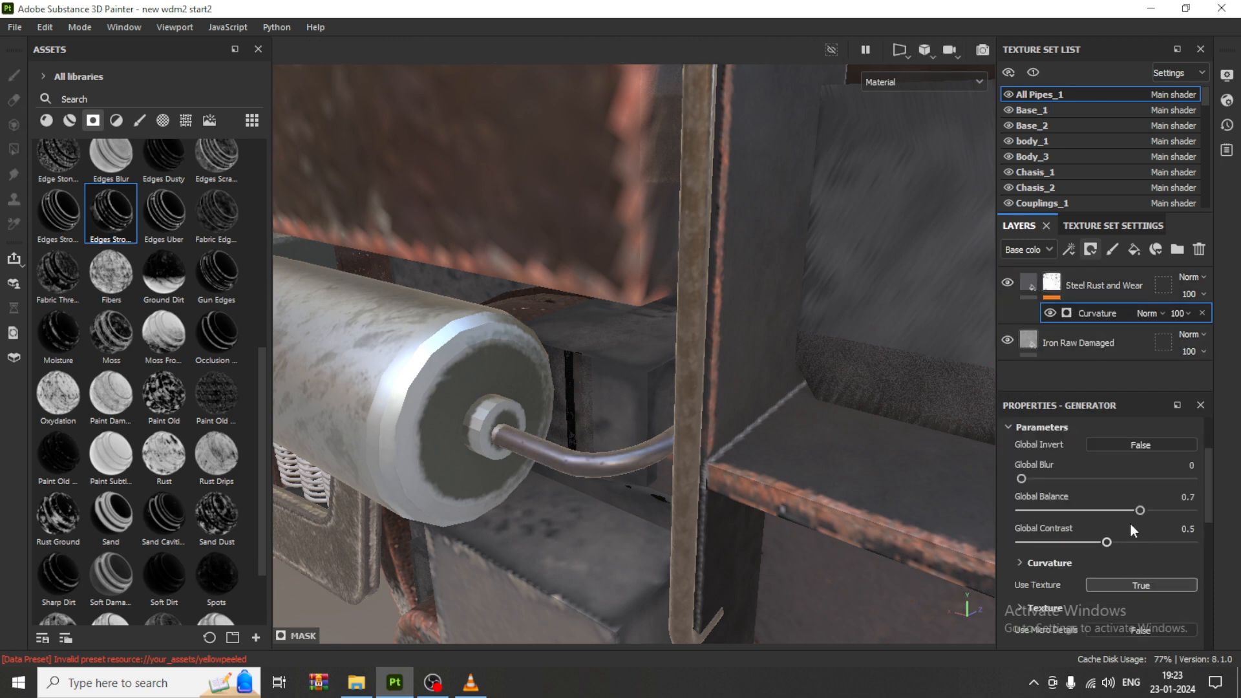
{"action": "left_click", "coordinate": [1110, 512]}
{"action": "left_click", "coordinate": [1100, 512]}
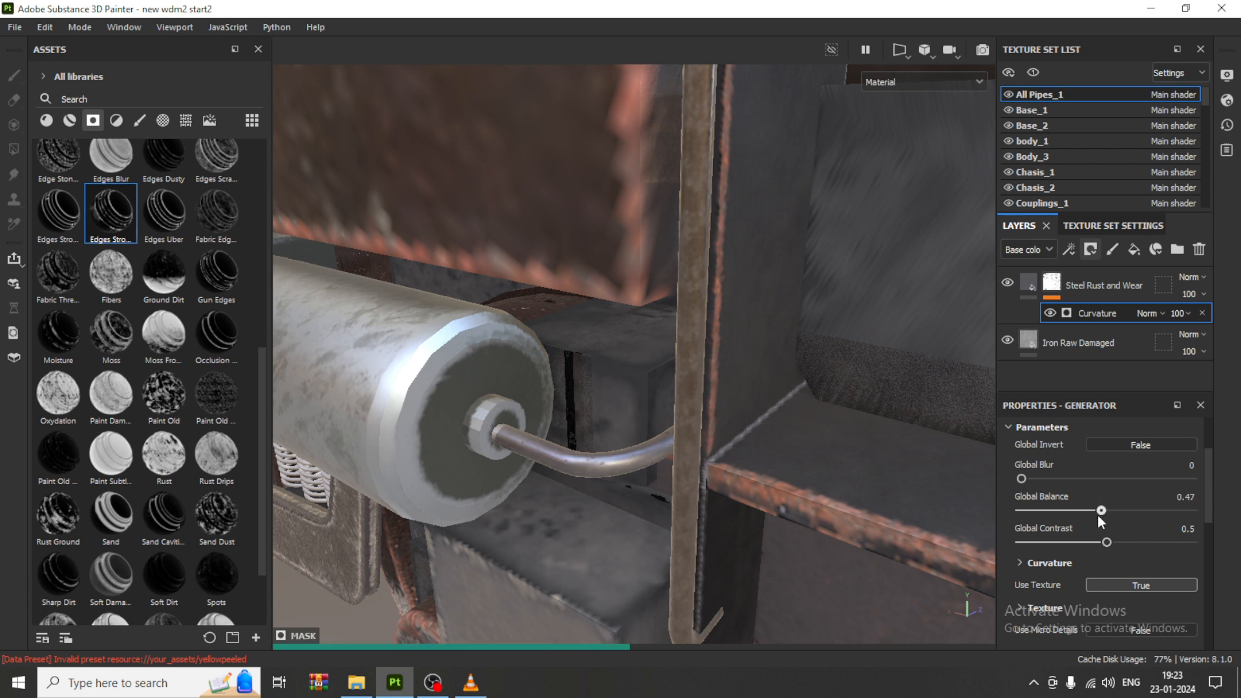
{"action": "left_click", "coordinate": [1147, 514]}
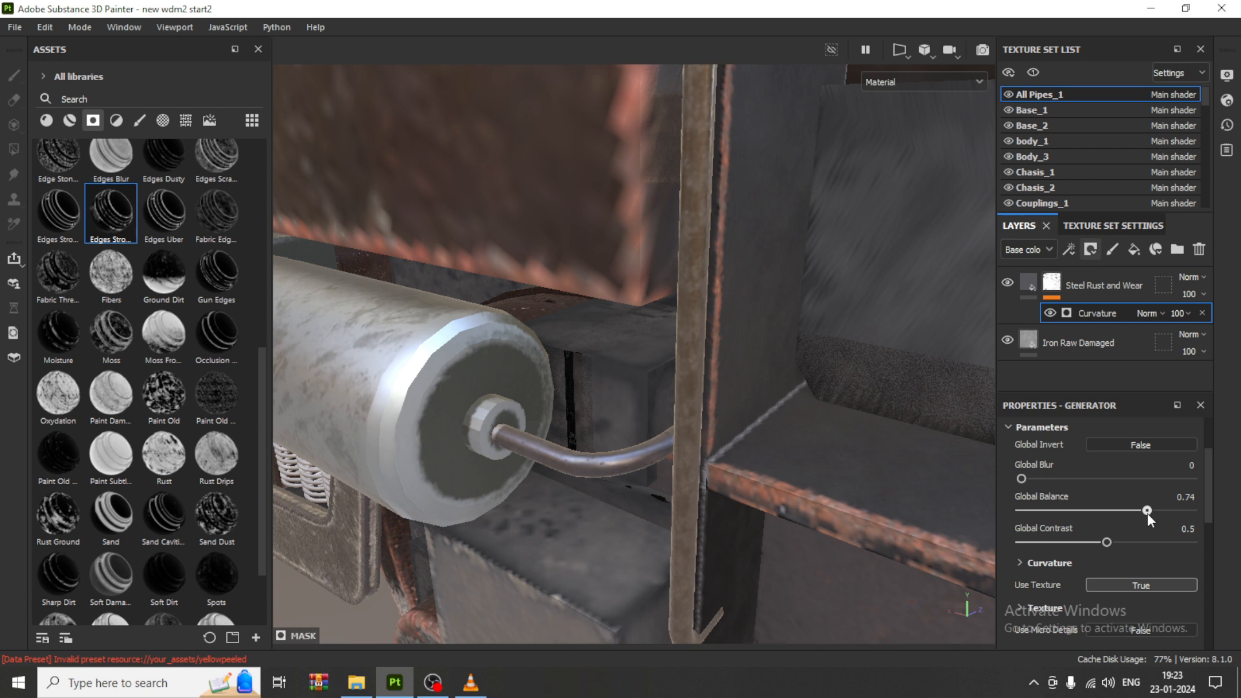
Try a Brush Pattern of 0.16 on the Curvature generator's grunge texture and return it to 0.
{"action": "scroll", "coordinate": [1139, 546], "scroll_direction": "down", "scroll_amount": 5}
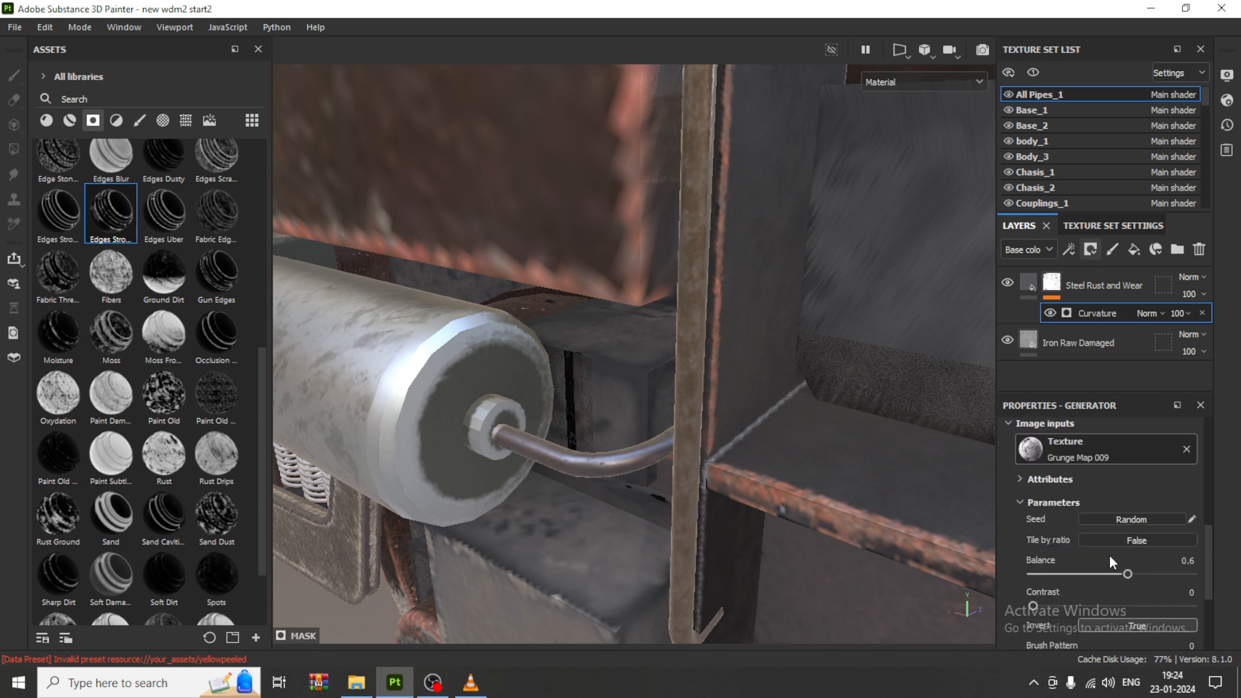
{"action": "left_click", "coordinate": [1033, 483]}
{"action": "scroll", "coordinate": [1114, 537], "scroll_direction": "down", "scroll_amount": 6}
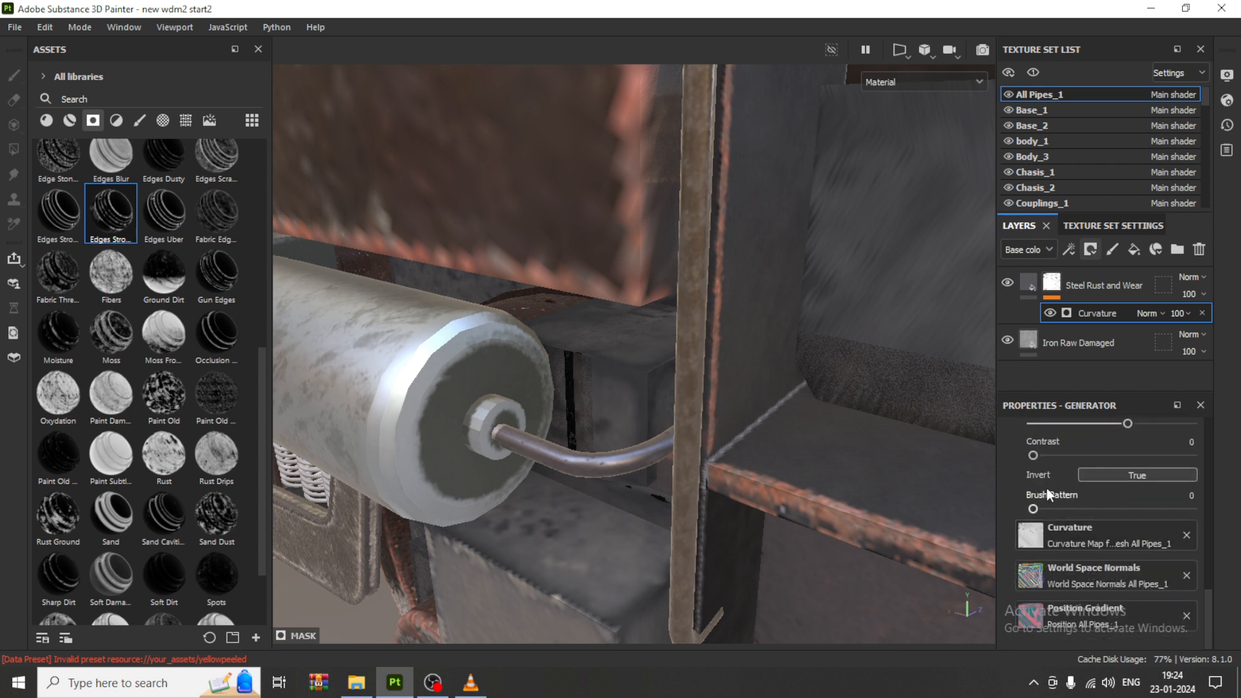
{"action": "left_click", "coordinate": [1059, 508]}
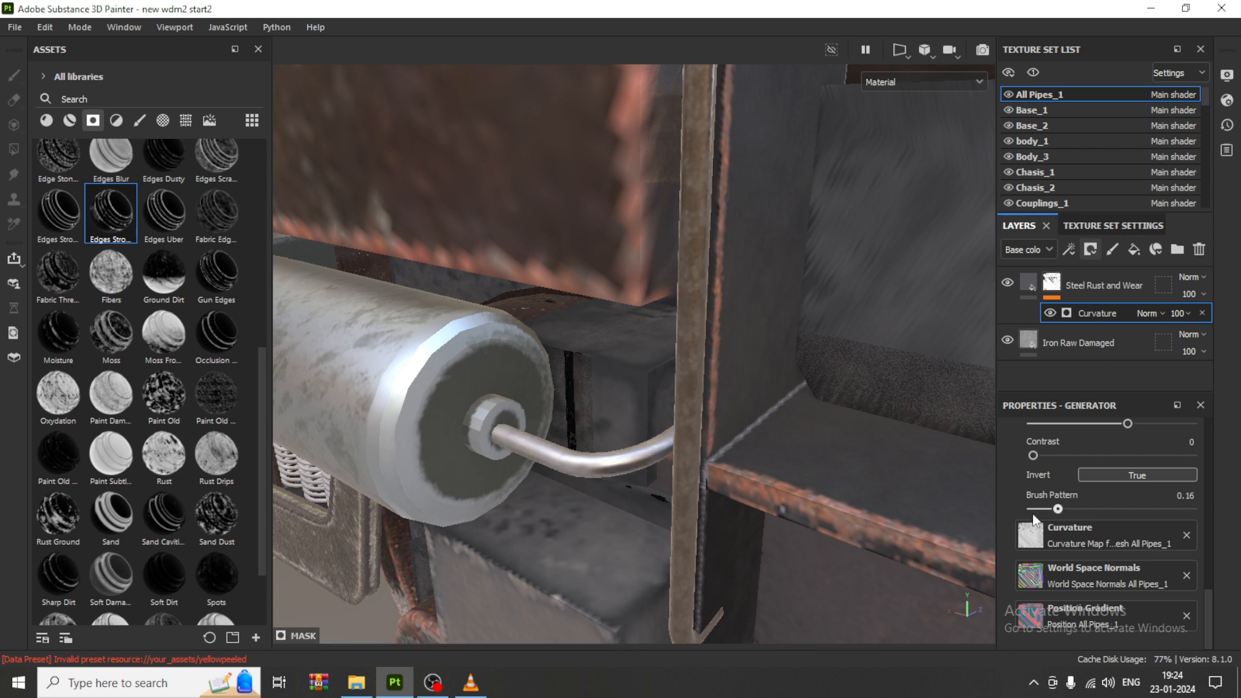
{"action": "left_click", "coordinate": [1028, 511]}
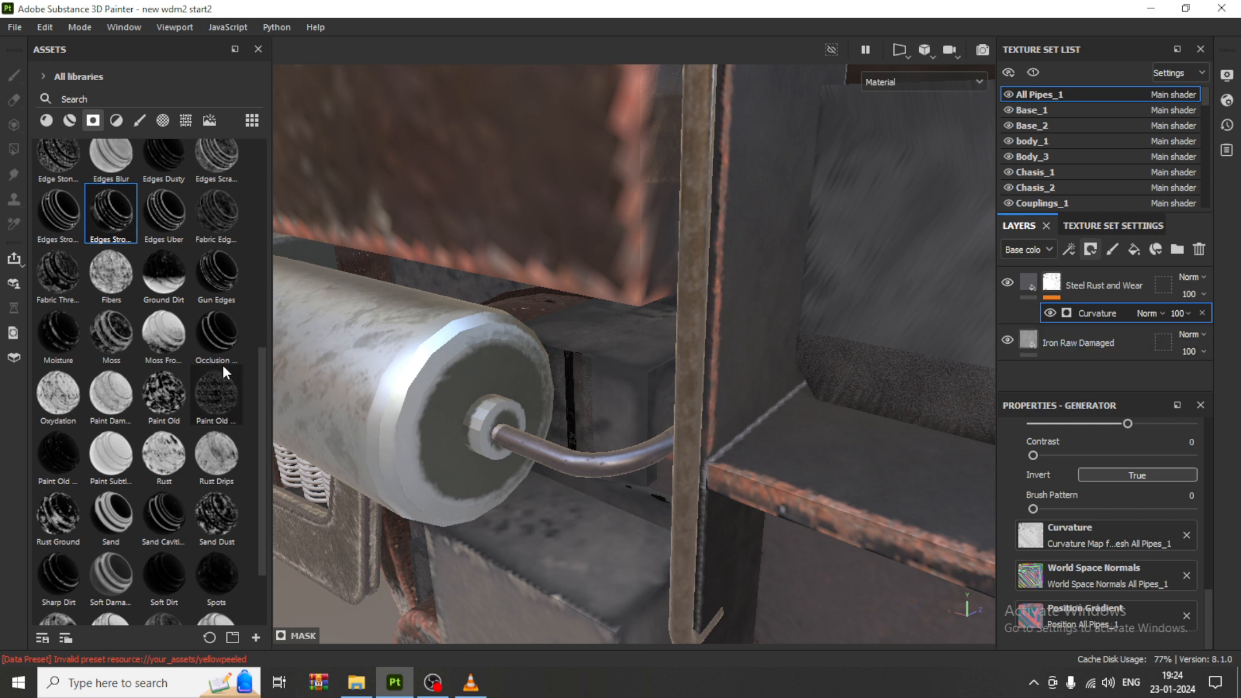
Group the Steel Rust and Wear and Iron Raw Damaged layers into one folder and collapse it.
{"action": "left_click", "coordinate": [1029, 285]}
{"action": "scroll", "coordinate": [1139, 571], "scroll_direction": "down", "scroll_amount": 5}
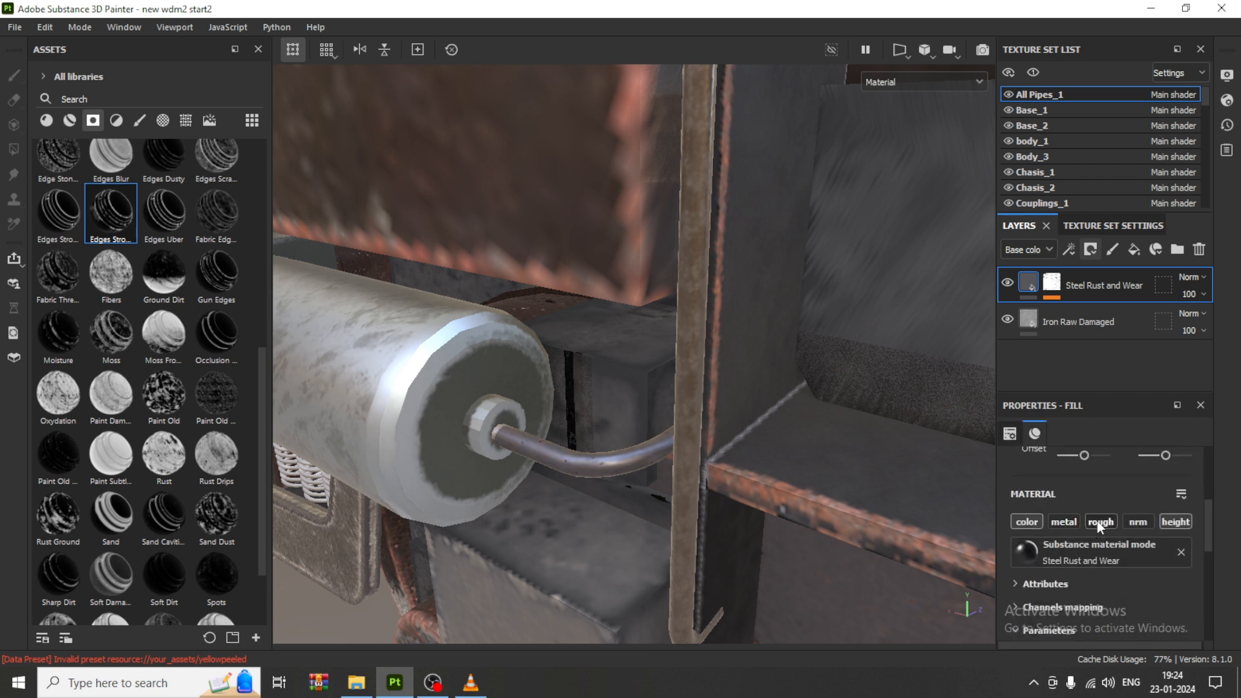
{"action": "left_click", "coordinate": [1126, 322], "text": "ctrl"}
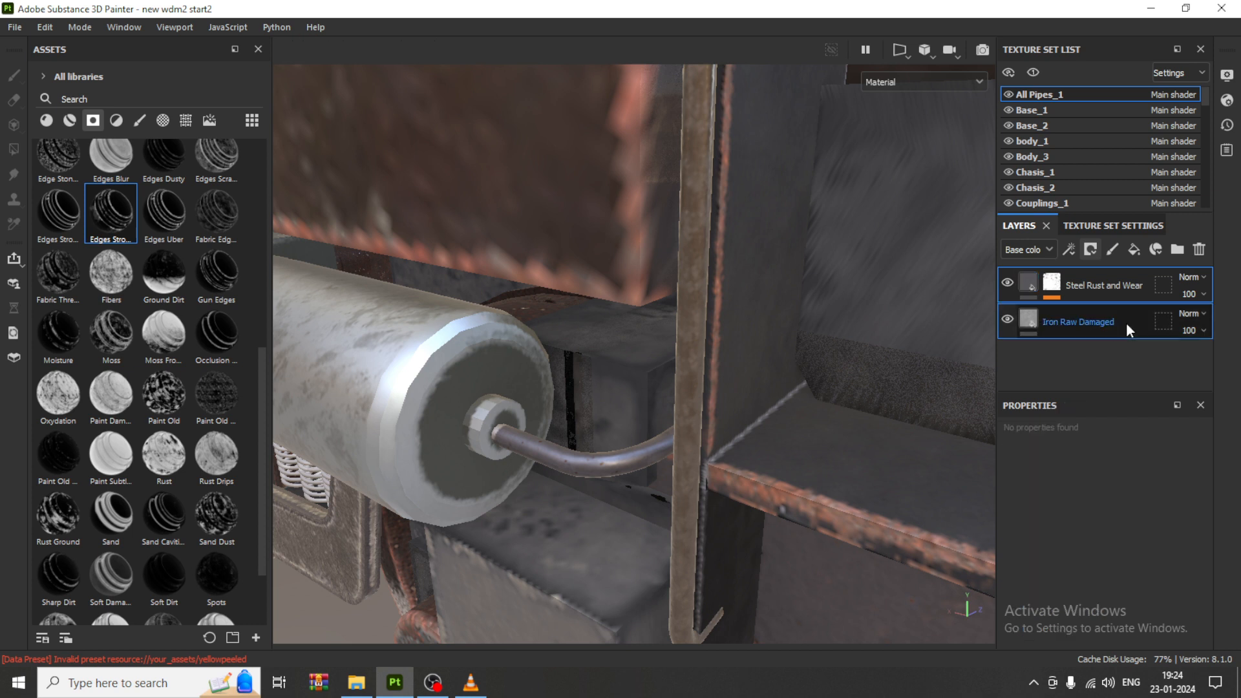
{"action": "right_click", "coordinate": [1126, 322]}
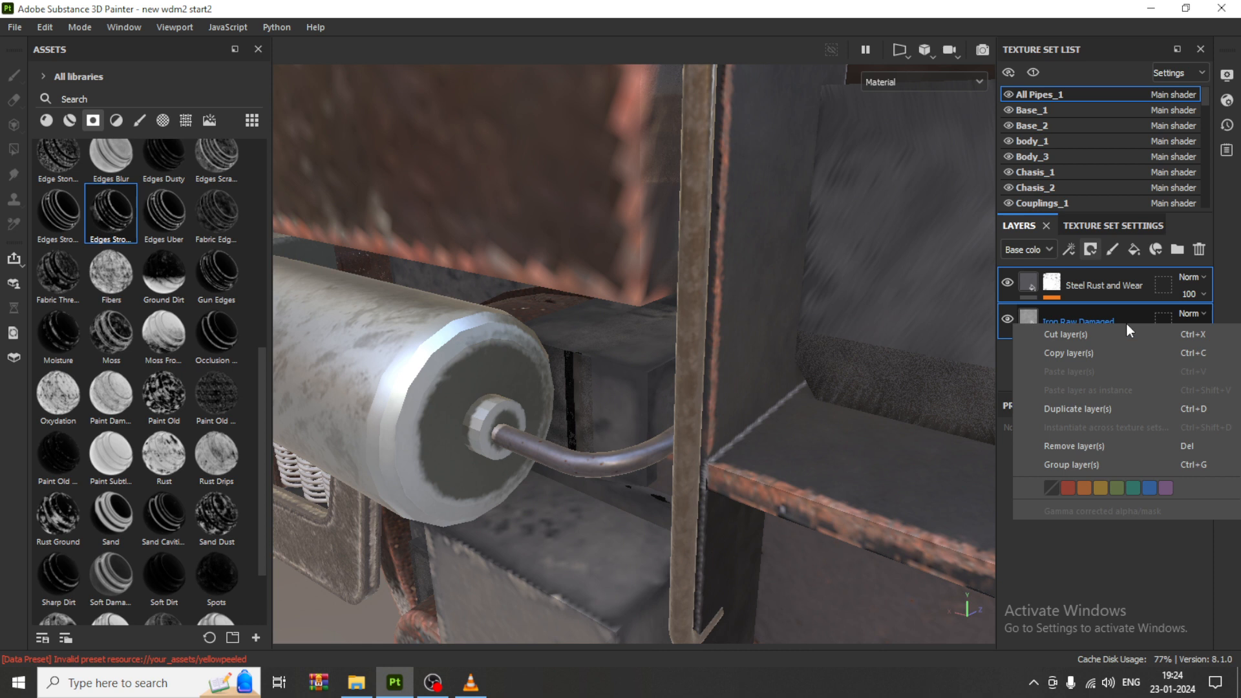
{"action": "left_click", "coordinate": [1118, 464]}
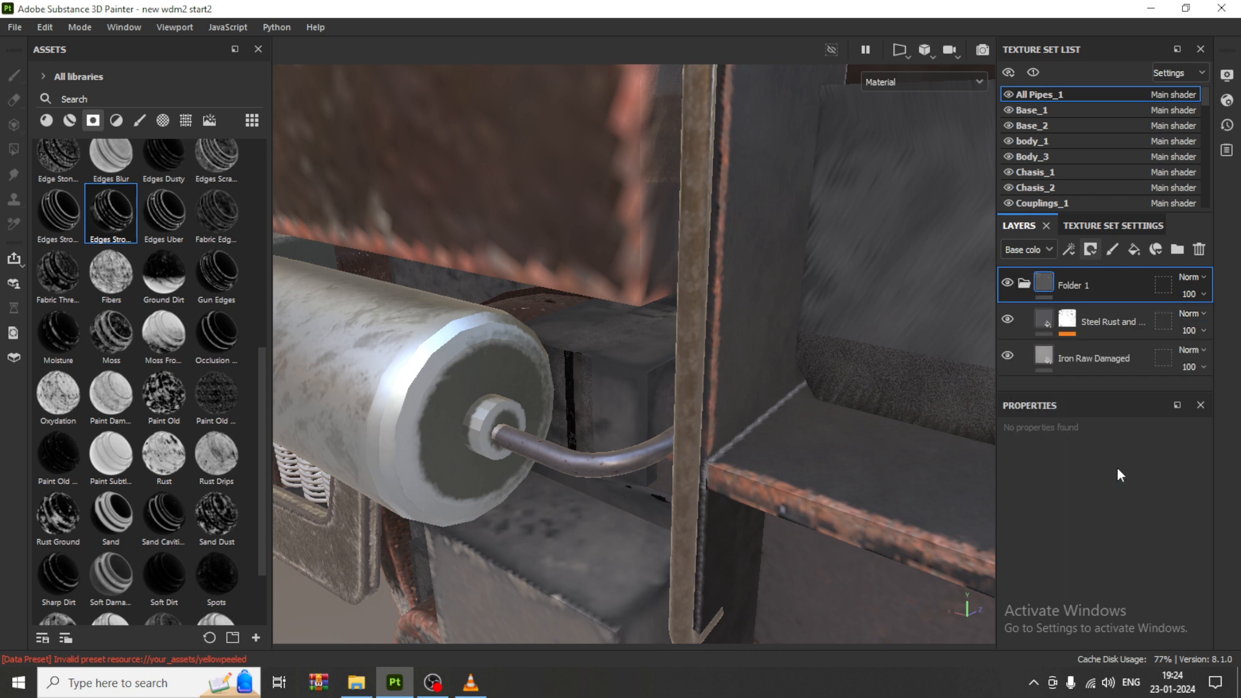
{"action": "left_click", "coordinate": [1024, 285]}
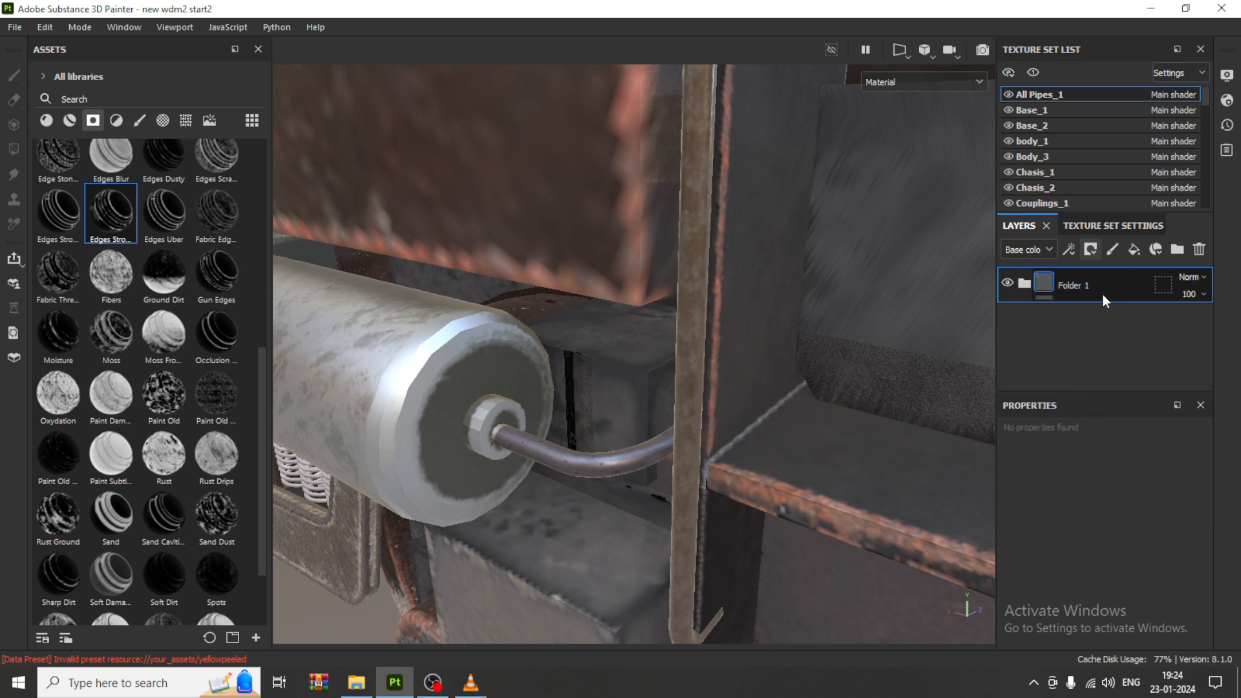
Rename the layer folder as "My new metal".
{"action": "double_click", "coordinate": [1077, 286]}
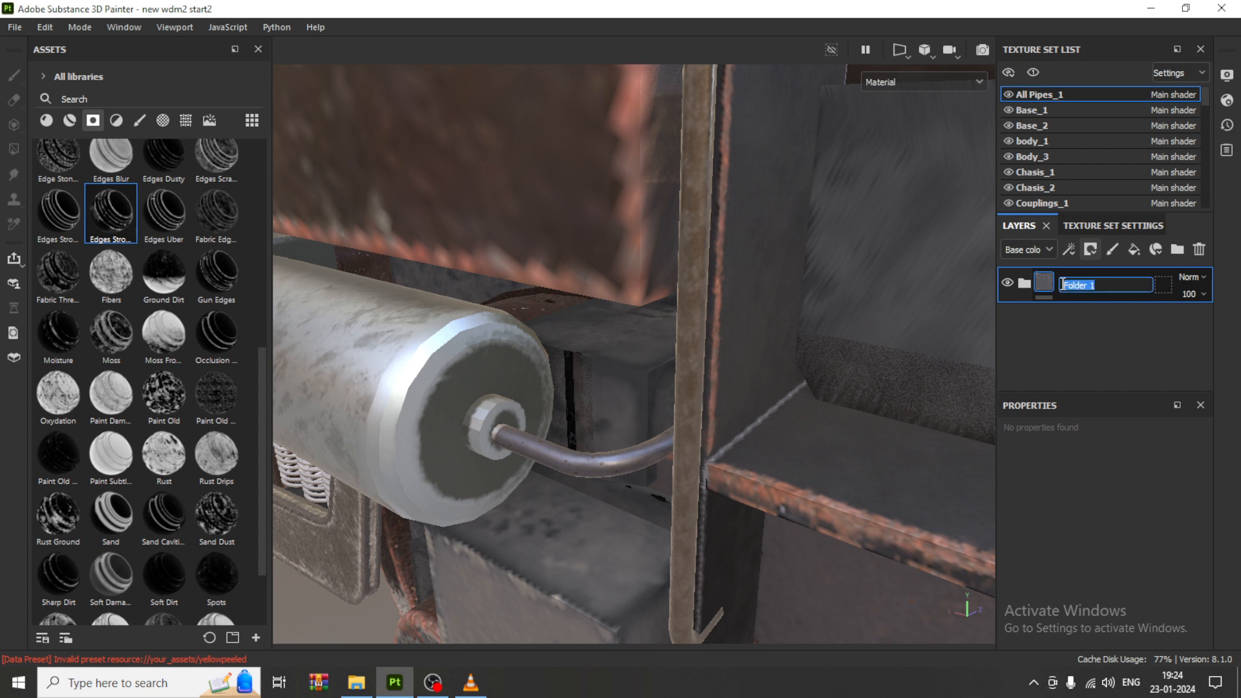
{"action": "type", "text": "My"}
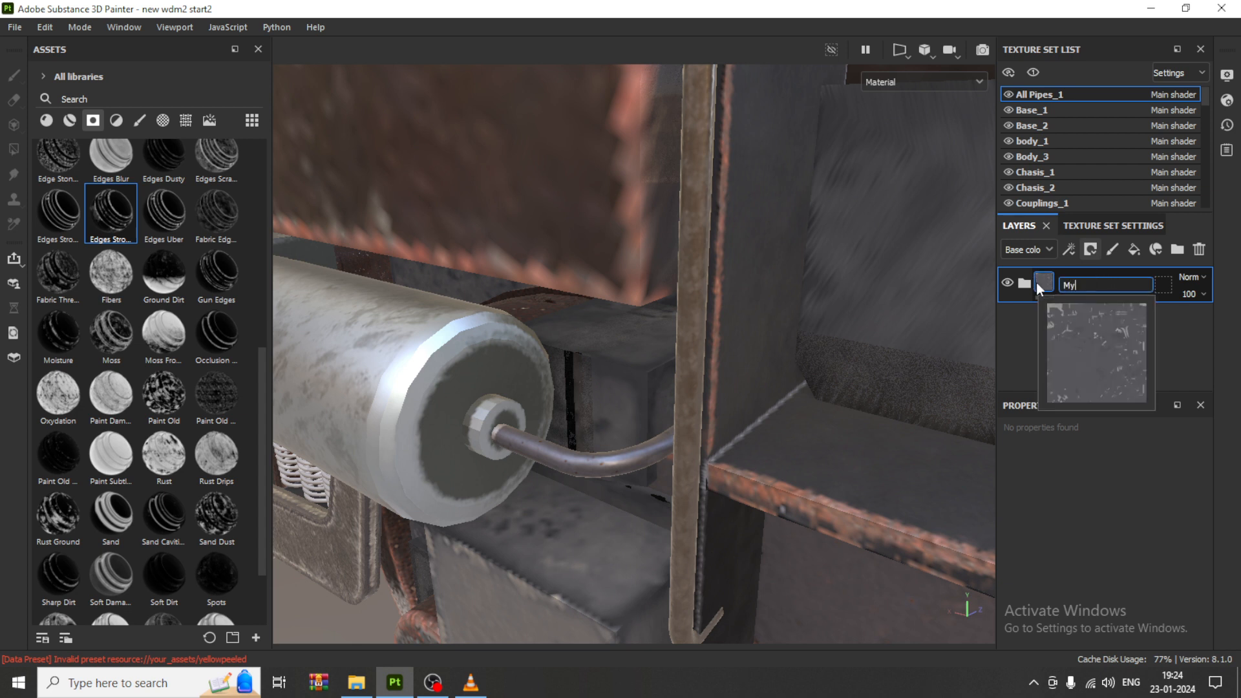
{"action": "type", "text": " new metal"}
{"action": "key", "text": "Return"}
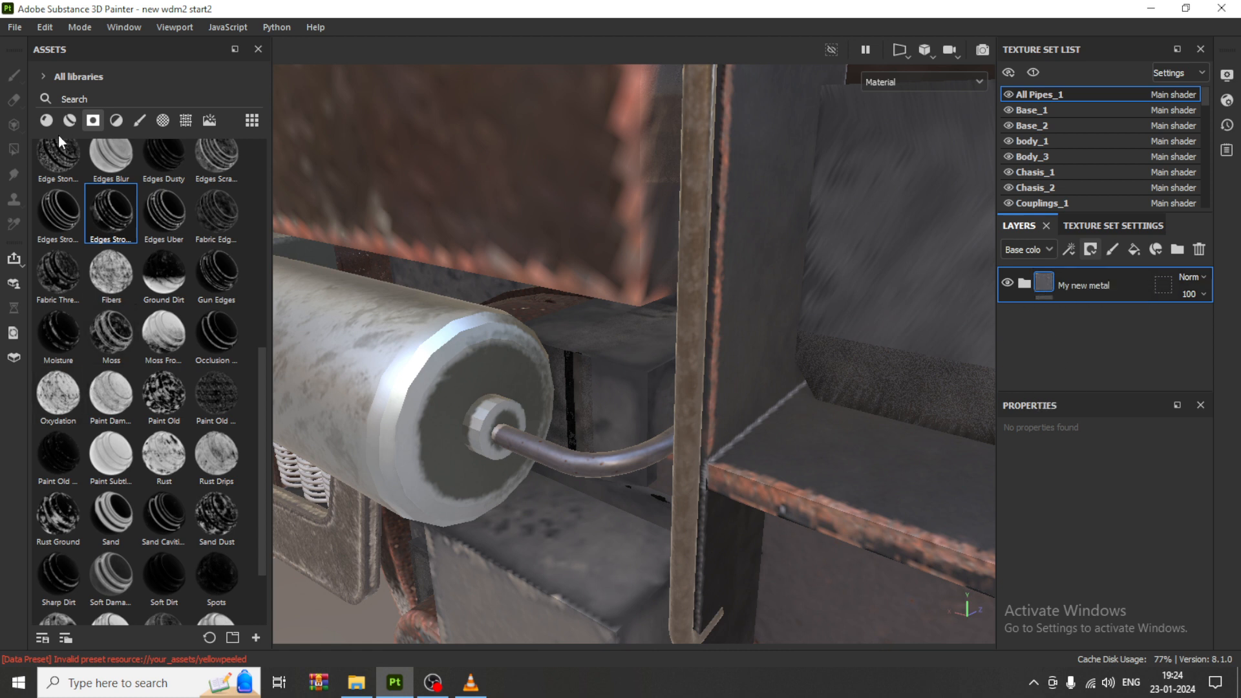
Browse the smart materials and create a new smart material from the My new metal folder.
{"action": "left_click", "coordinate": [68, 121]}
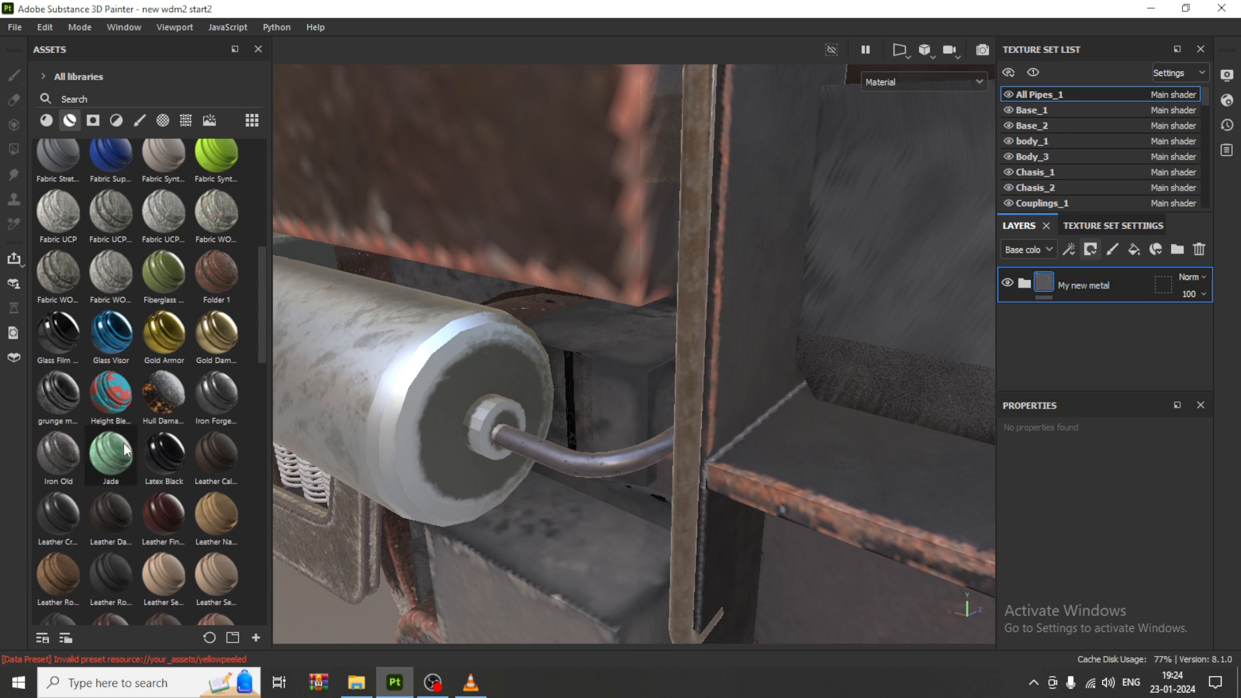
{"action": "scroll", "coordinate": [155, 540], "scroll_direction": "down", "scroll_amount": 3}
{"action": "scroll", "coordinate": [158, 538], "scroll_direction": "down", "scroll_amount": 8}
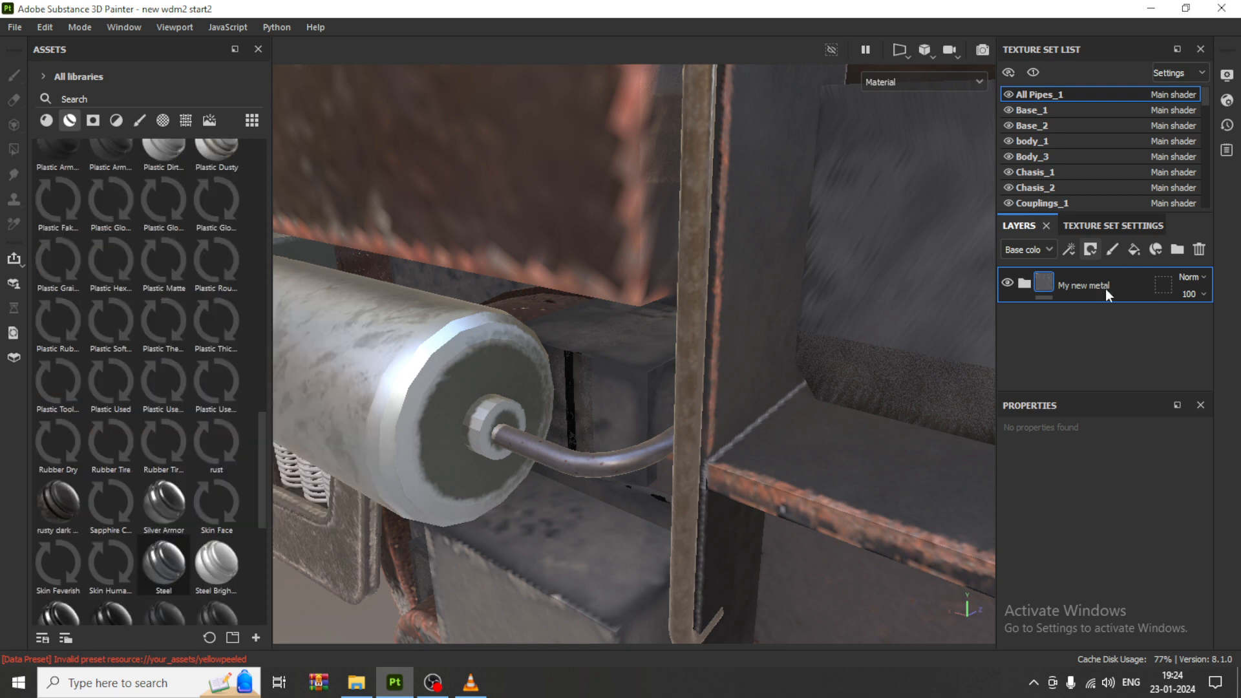
{"action": "scroll", "coordinate": [174, 502], "scroll_direction": "down", "scroll_amount": 7}
{"action": "right_click", "coordinate": [1125, 285]}
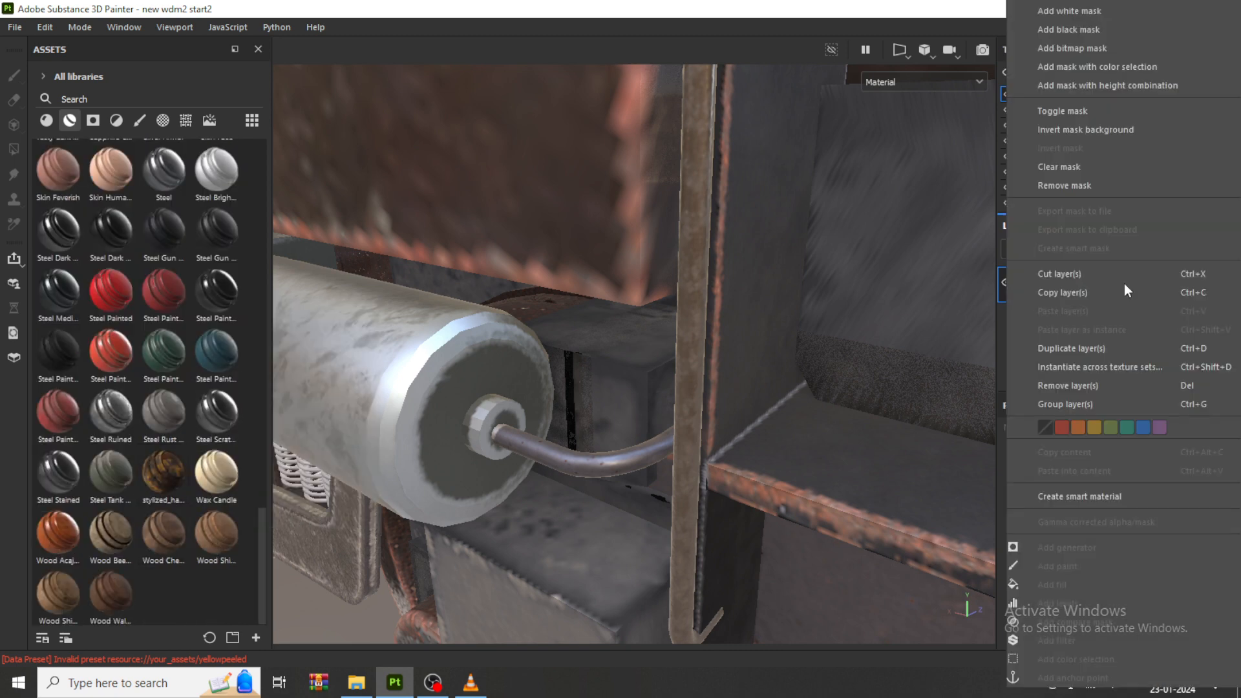
{"action": "left_click", "coordinate": [1145, 499]}
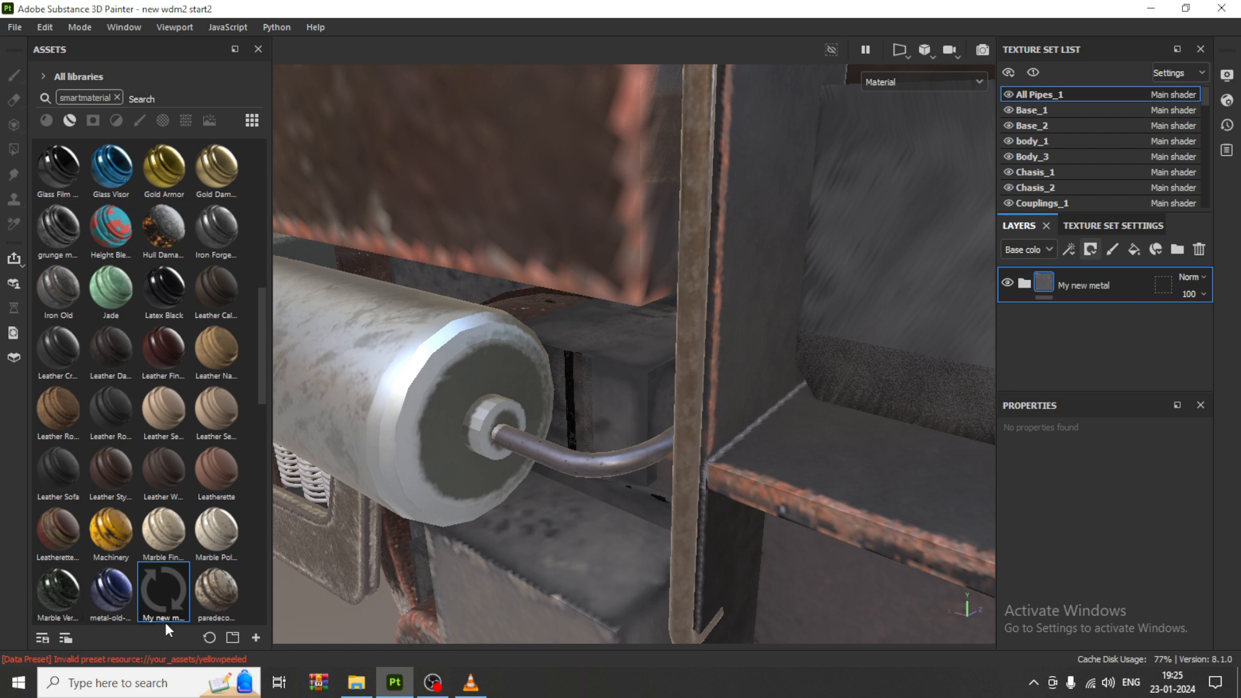
{"action": "mouse_move", "coordinate": [172, 617]}
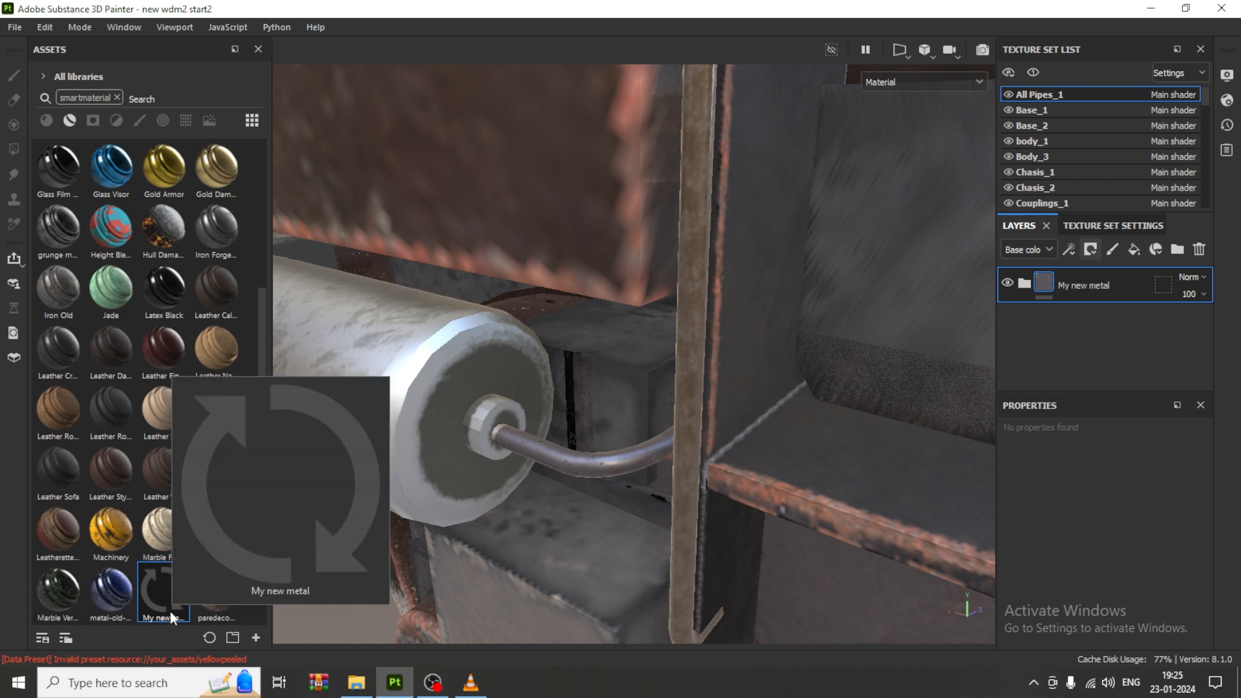
Examine the locomotive's front end and check which part uses the Material _18 texture set by toggling its visibility.
{"action": "left_click_drag", "start_coordinate": [381, 417], "coordinate": [680, 506], "text": "alt"}
{"action": "scroll", "coordinate": [680, 506], "scroll_direction": "down", "scroll_amount": 2}
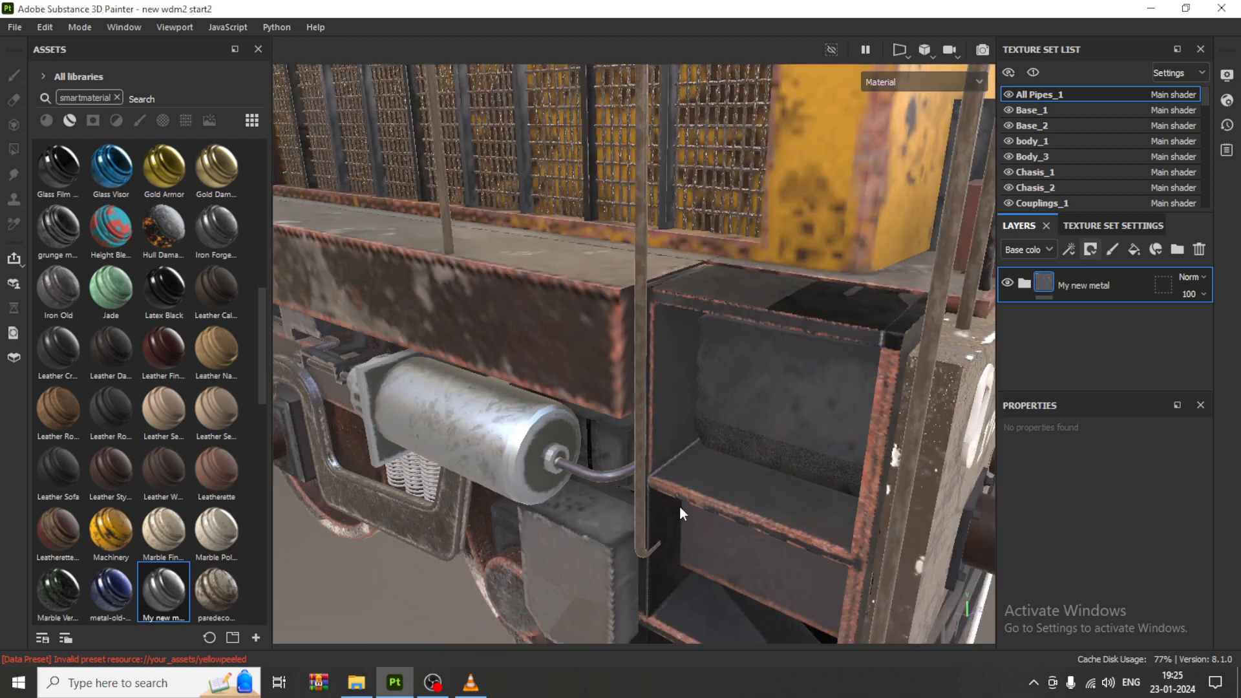
{"action": "scroll", "coordinate": [680, 506], "scroll_direction": "down", "scroll_amount": 2}
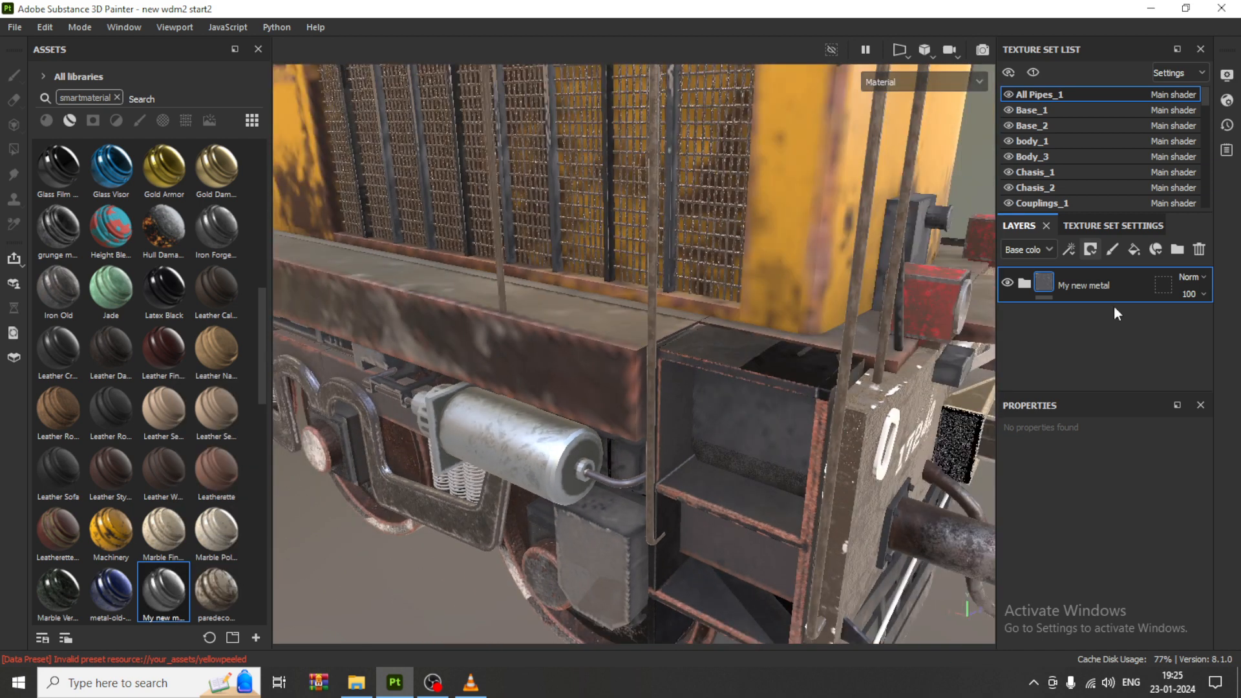
{"action": "scroll", "coordinate": [661, 387], "scroll_direction": "down", "scroll_amount": 3}
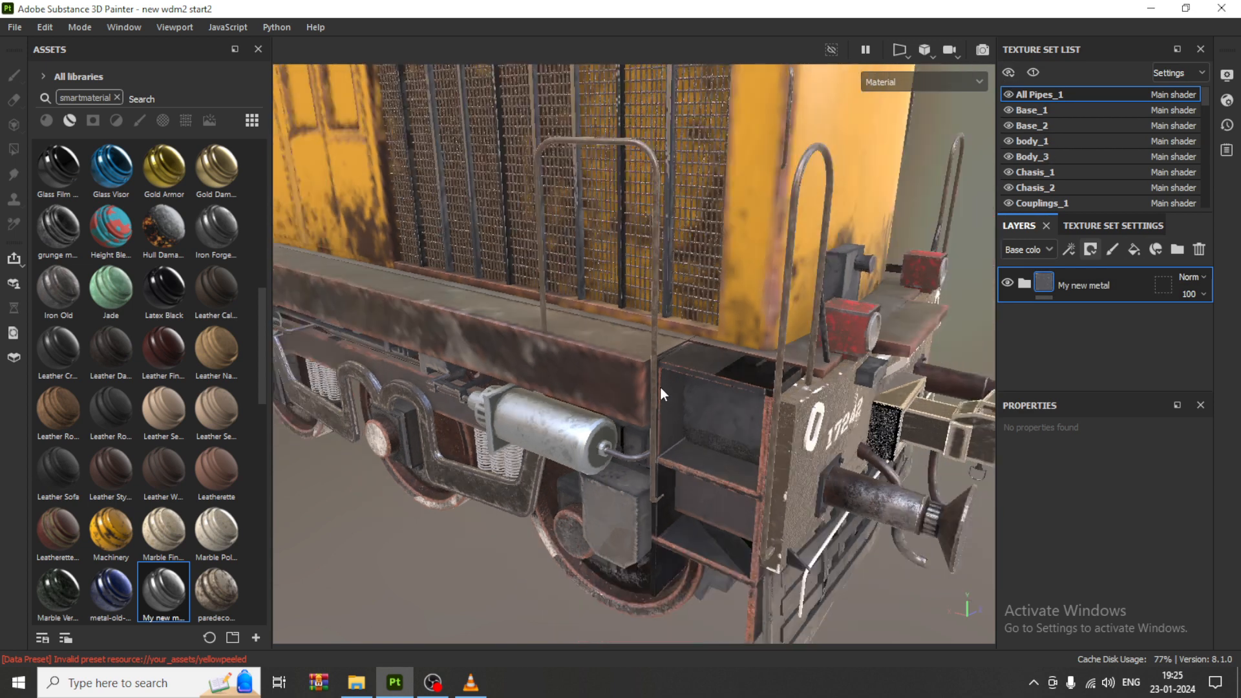
{"action": "scroll", "coordinate": [661, 387], "scroll_direction": "down", "scroll_amount": 2}
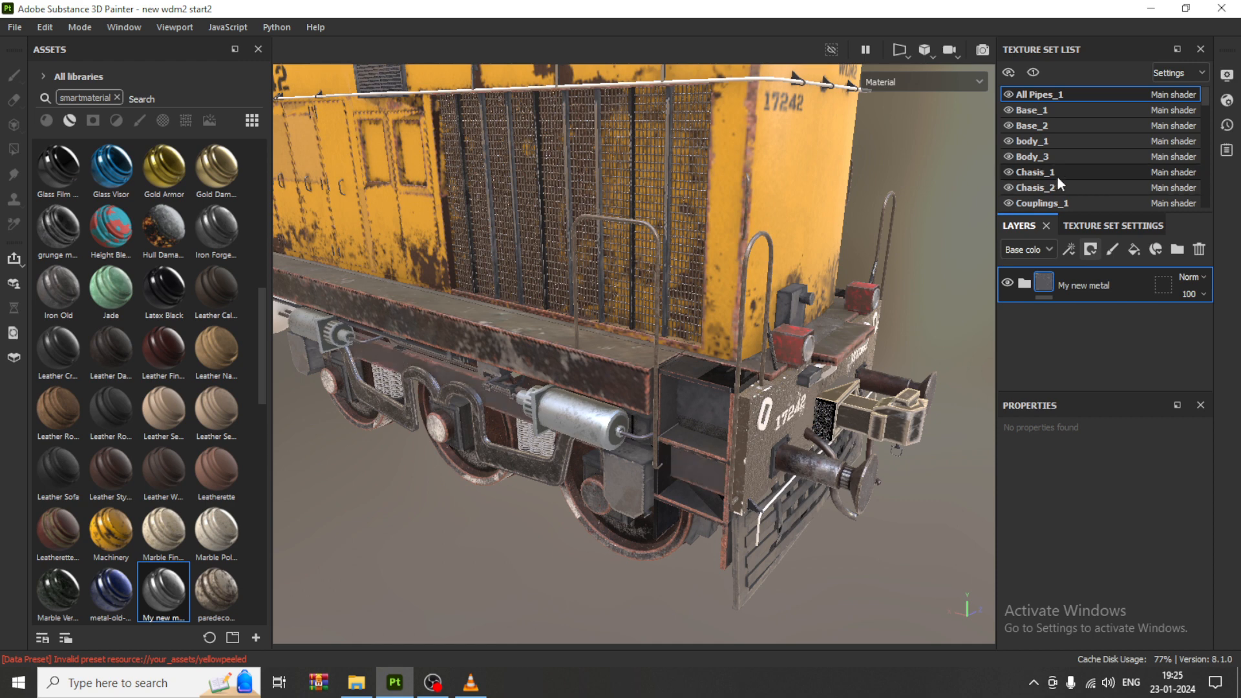
{"action": "scroll", "coordinate": [1058, 177], "scroll_direction": "down", "scroll_amount": 3}
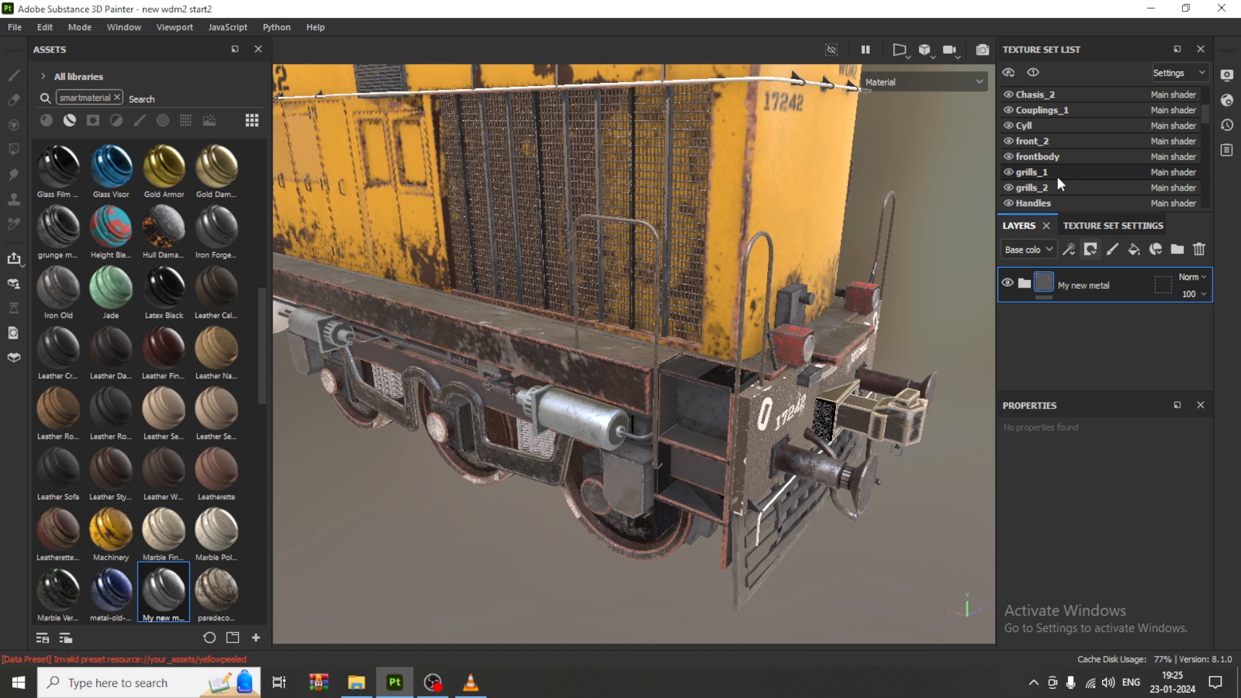
{"action": "scroll", "coordinate": [1058, 177], "scroll_direction": "down", "scroll_amount": 3}
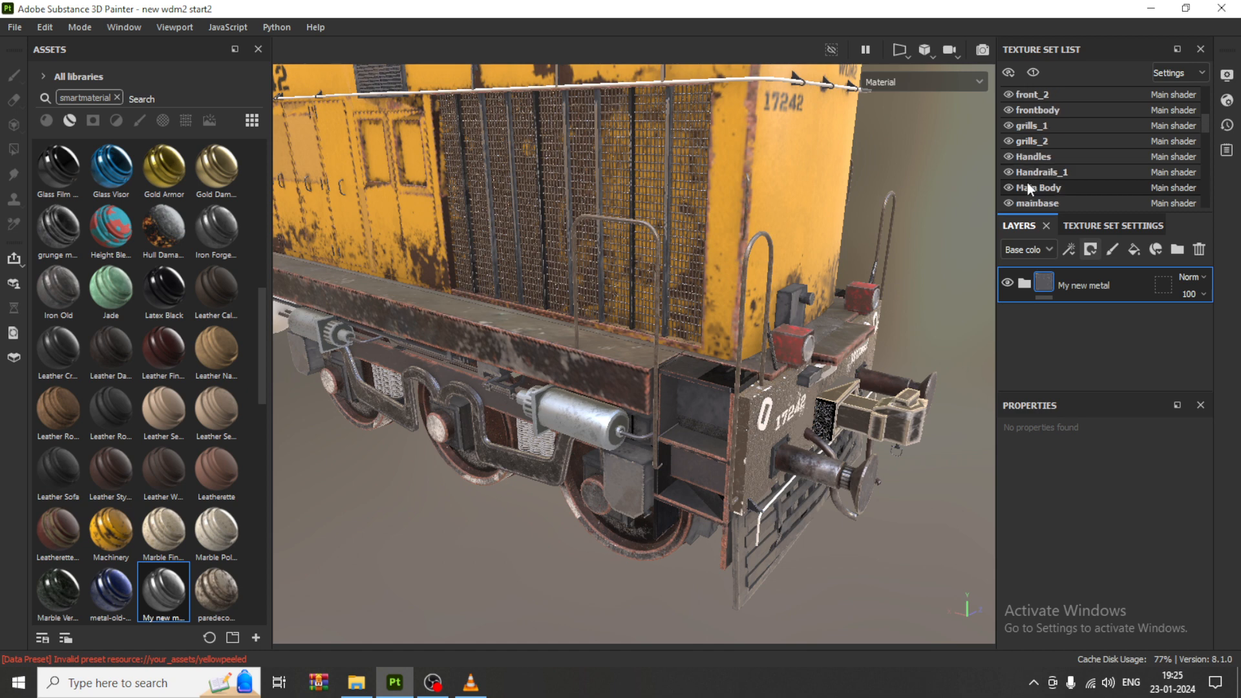
{"action": "scroll", "coordinate": [1018, 185], "scroll_direction": "down", "scroll_amount": 2}
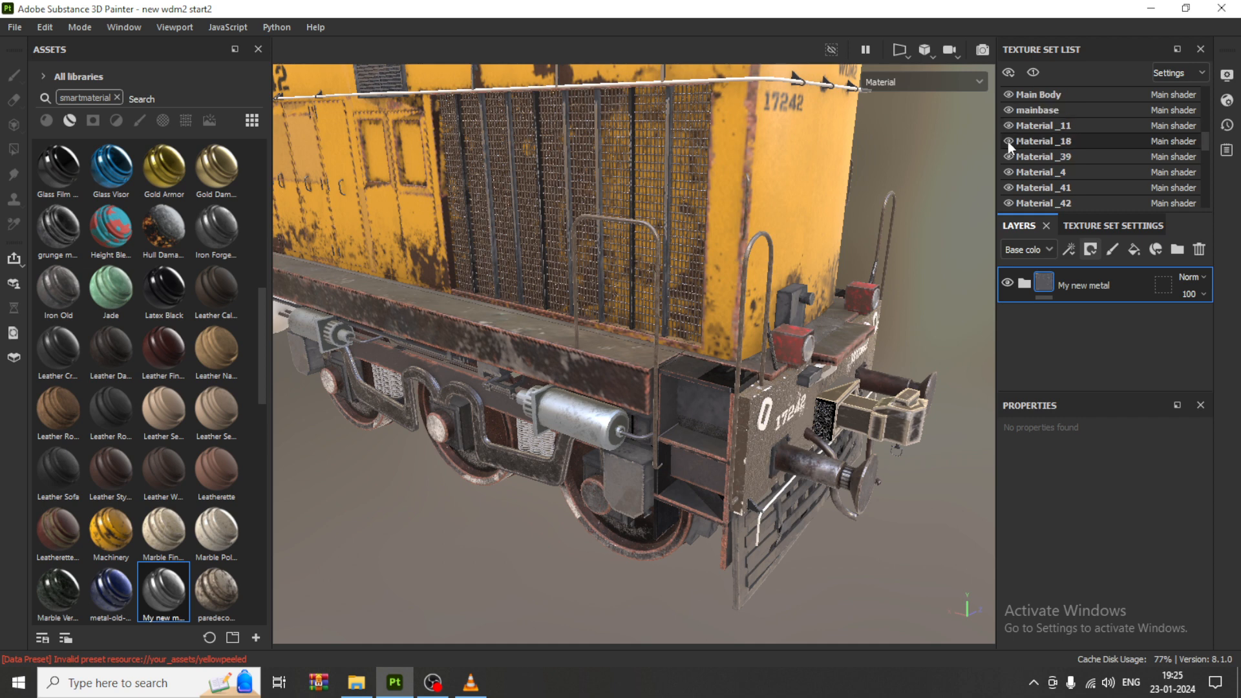
{"action": "left_click", "coordinate": [1009, 141]}
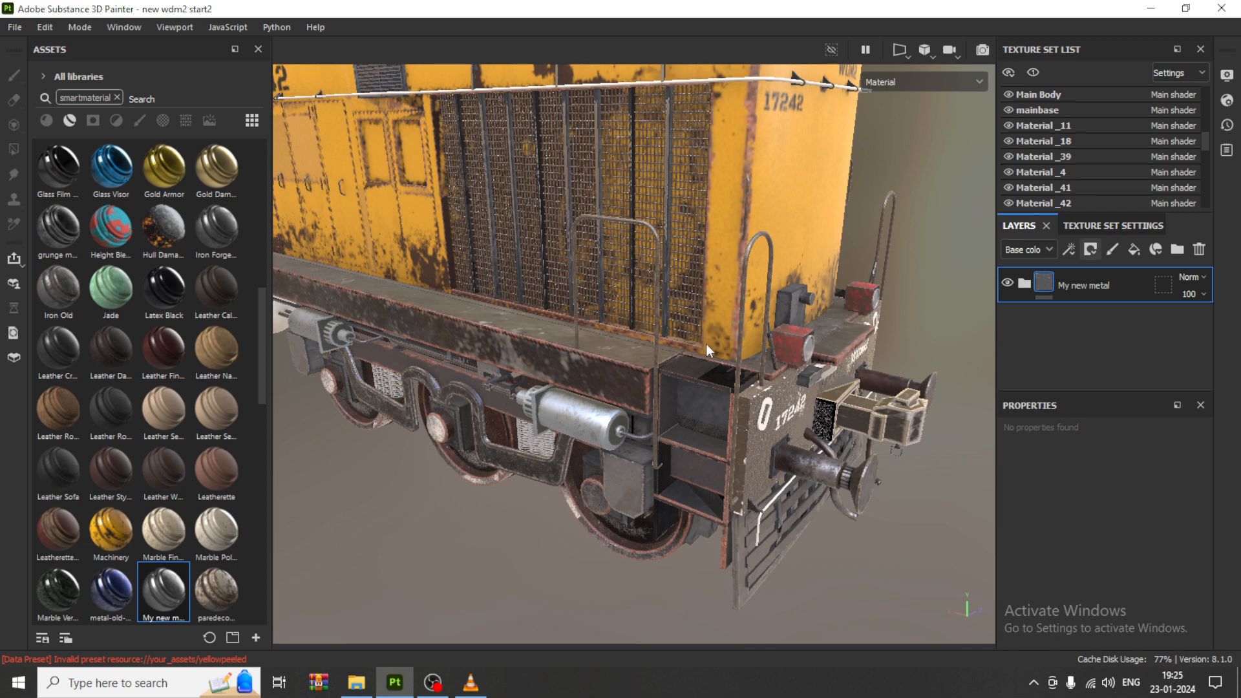
Identify the parts using Material _41 and Material _43 by toggling their visibility, and examine the locomotive's cab and underside tank.
{"action": "left_click_drag", "start_coordinate": [706, 344], "coordinate": [372, 324], "text": "alt"}
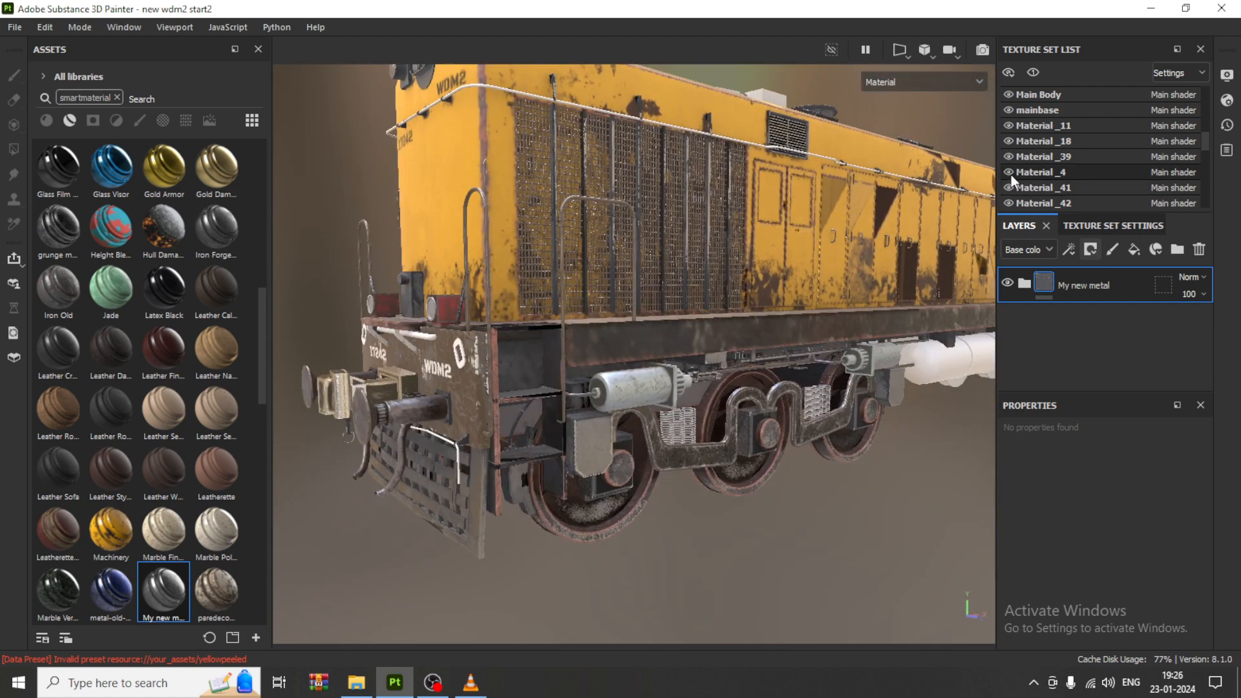
{"action": "scroll", "coordinate": [524, 456], "scroll_direction": "up", "scroll_amount": 6}
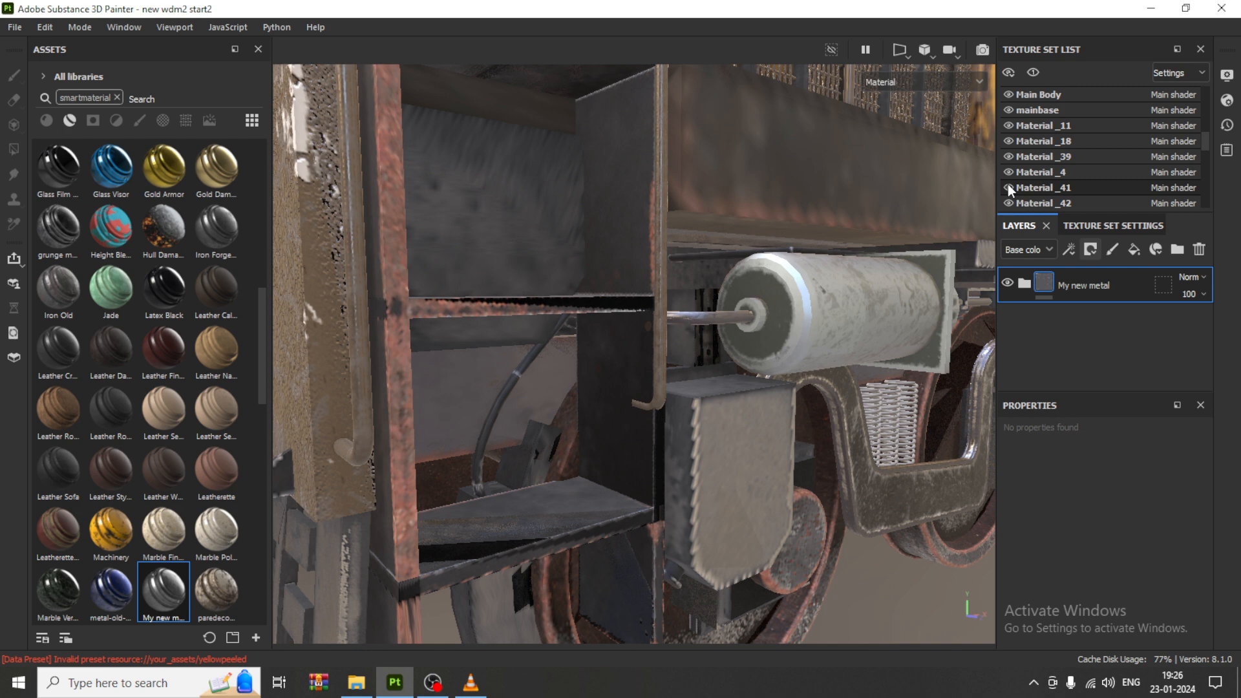
{"action": "scroll", "coordinate": [664, 384], "scroll_direction": "down", "scroll_amount": 3}
{"action": "scroll", "coordinate": [664, 384], "scroll_direction": "down", "scroll_amount": 5}
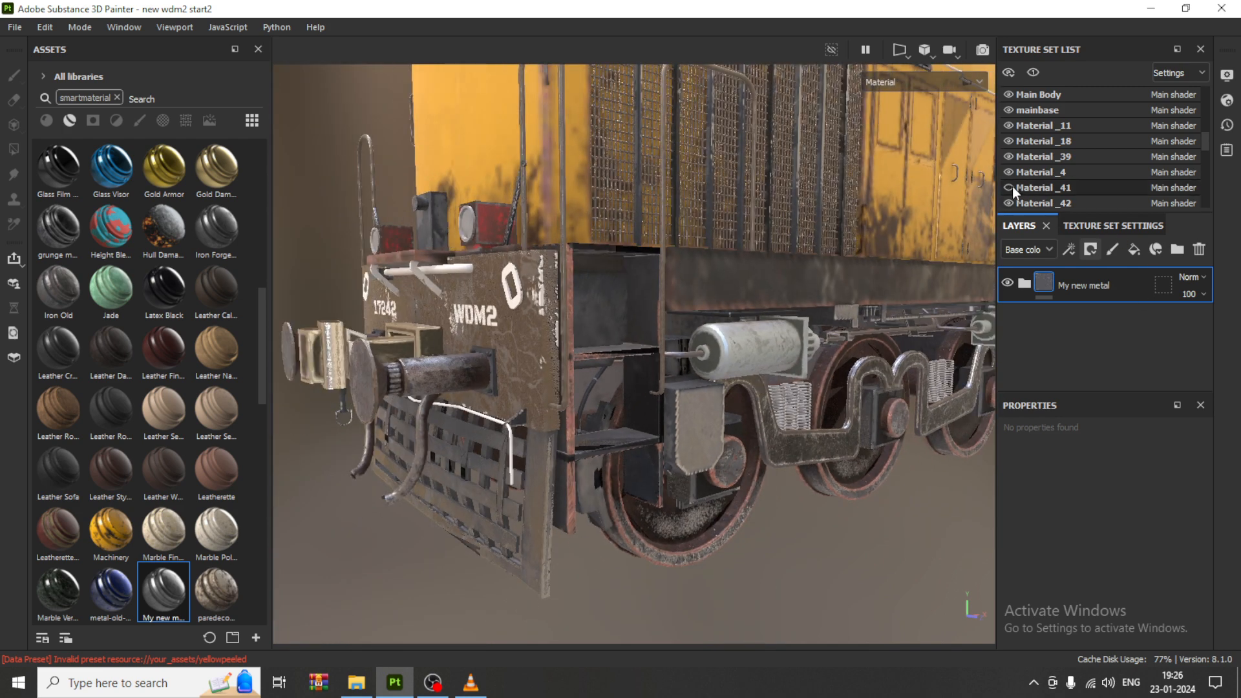
{"action": "left_click", "coordinate": [1009, 188]}
{"action": "scroll", "coordinate": [785, 247], "scroll_direction": "down", "scroll_amount": 2}
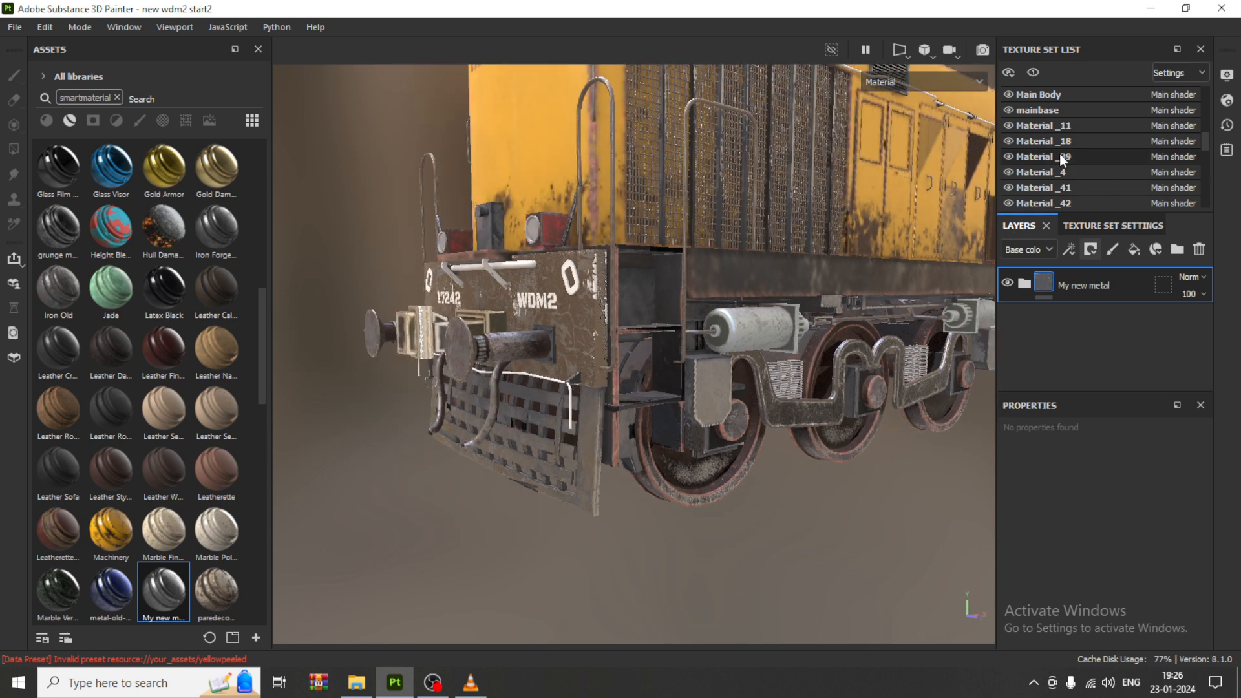
{"action": "left_click_drag", "start_coordinate": [1207, 138], "coordinate": [1209, 146]}
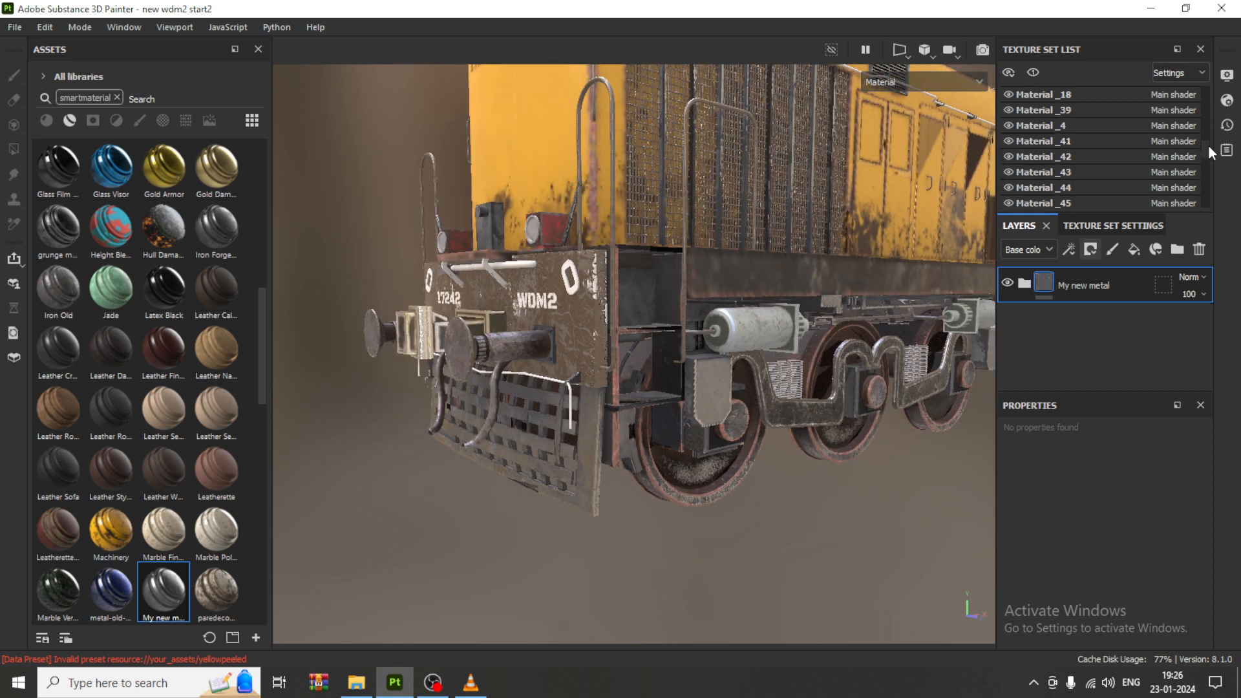
{"action": "left_click", "coordinate": [1008, 172]}
{"action": "left_click_drag", "start_coordinate": [500, 310], "coordinate": [441, 307], "text": "alt"}
{"action": "left_click_drag", "start_coordinate": [551, 331], "coordinate": [920, 340], "text": "alt"}
{"action": "middle_click_drag", "start_coordinate": [418, 407], "coordinate": [790, 368], "text": "alt"}
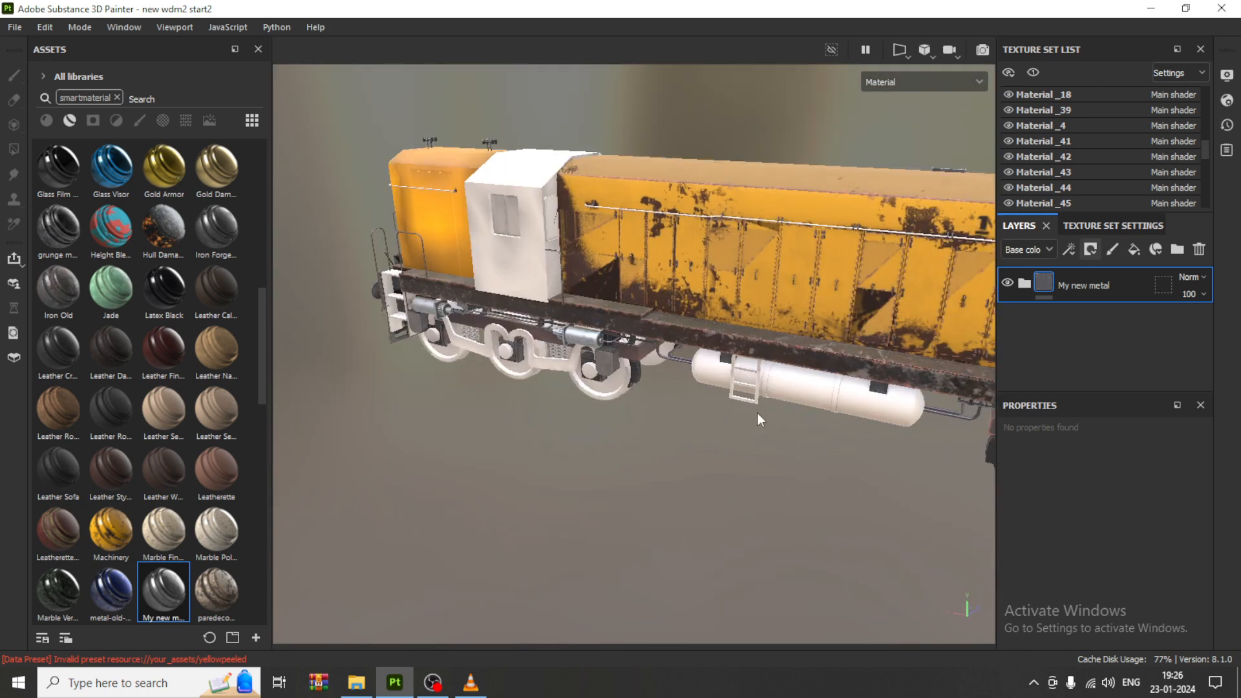
Examine the untextured wheels and tank under the locomotive and check which part uses the Wheels2 texture set by toggling its visibility.
{"action": "left_click_drag", "start_coordinate": [758, 412], "coordinate": [748, 395], "text": "alt"}
{"action": "middle_click_drag", "start_coordinate": [790, 384], "coordinate": [540, 437], "text": "alt"}
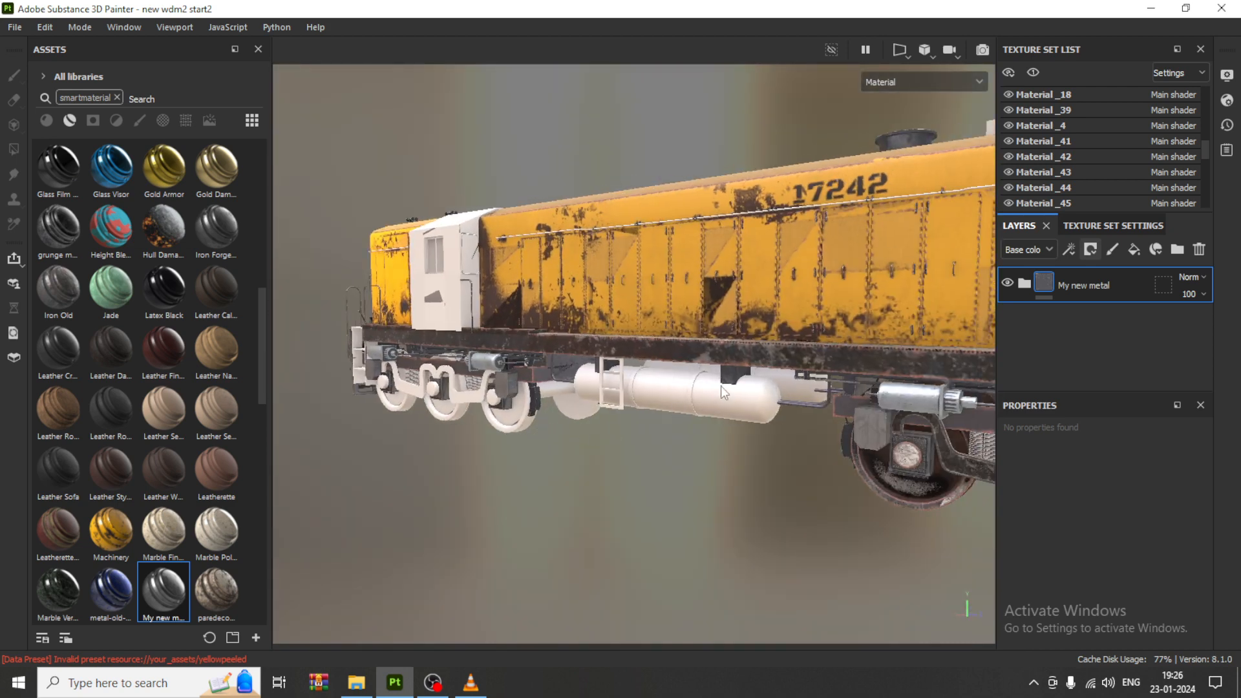
{"action": "scroll", "coordinate": [543, 434], "scroll_direction": "up", "scroll_amount": 1}
{"action": "scroll", "coordinate": [1030, 181], "scroll_direction": "down", "scroll_amount": 4}
{"action": "scroll", "coordinate": [1034, 203], "scroll_direction": "down", "scroll_amount": 2}
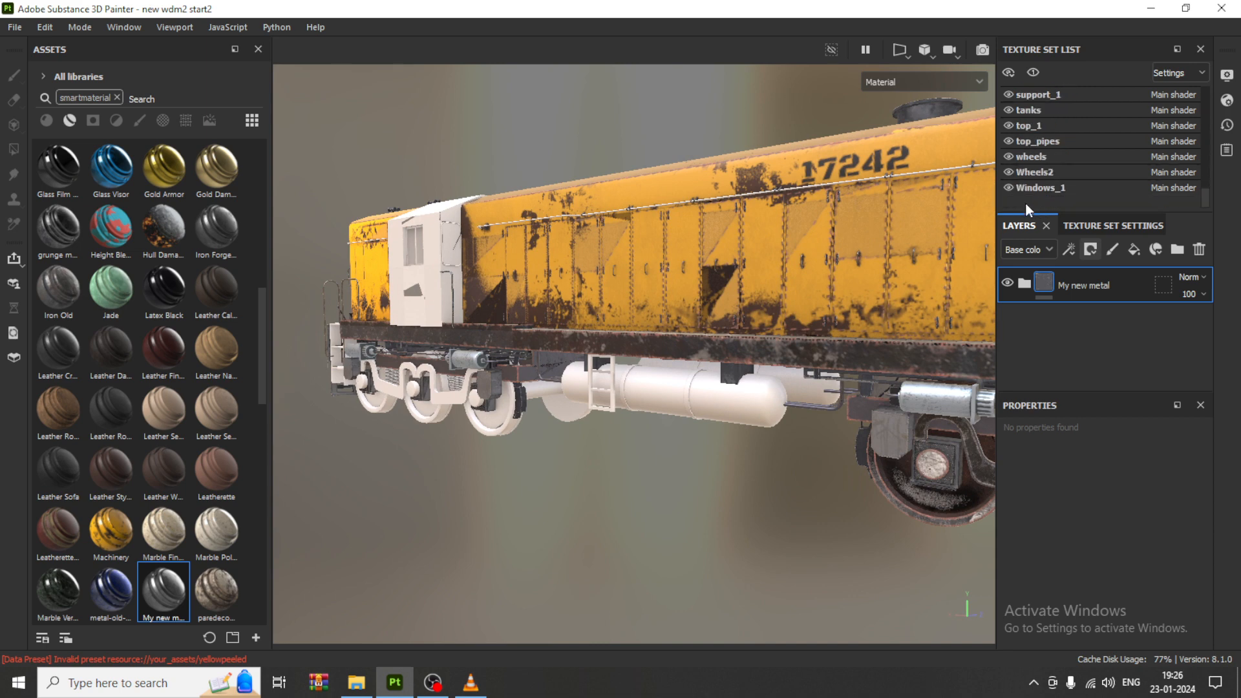
{"action": "left_click", "coordinate": [1008, 172]}
{"action": "left_click", "coordinate": [1008, 172]}
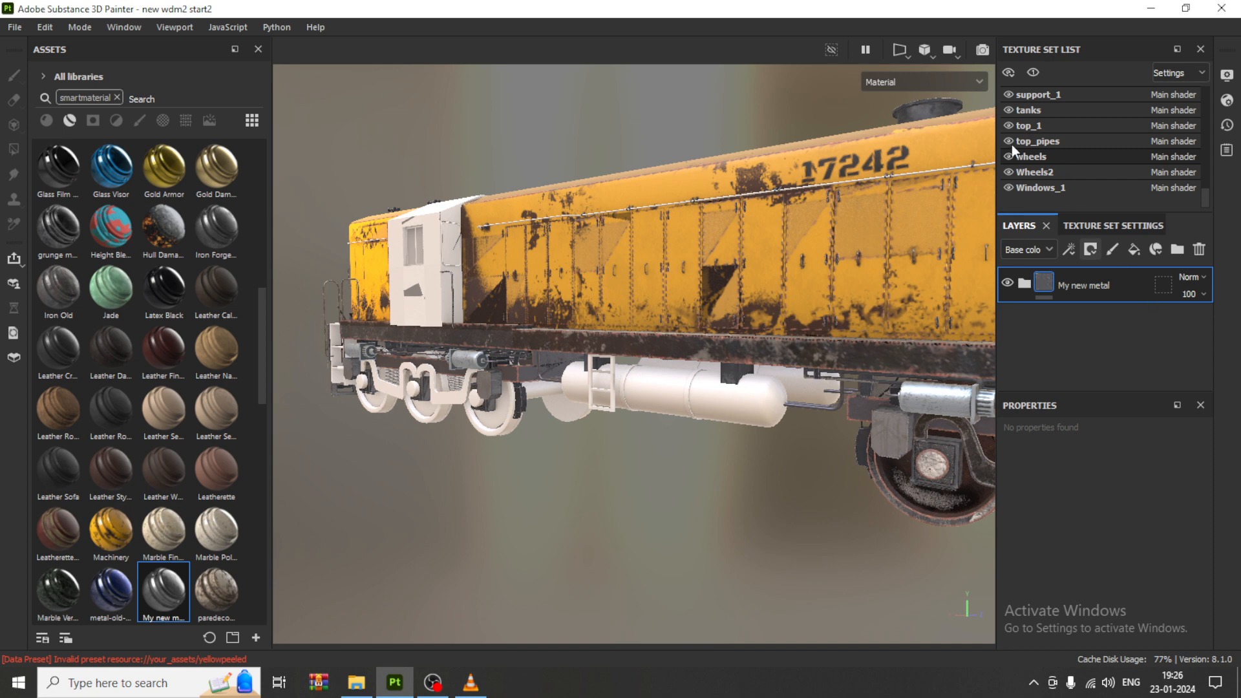
Group the Rust Coarse and rusty dark metal layers of the wheels texture set into one folder and collapse it.
{"action": "left_click", "coordinate": [1054, 157]}
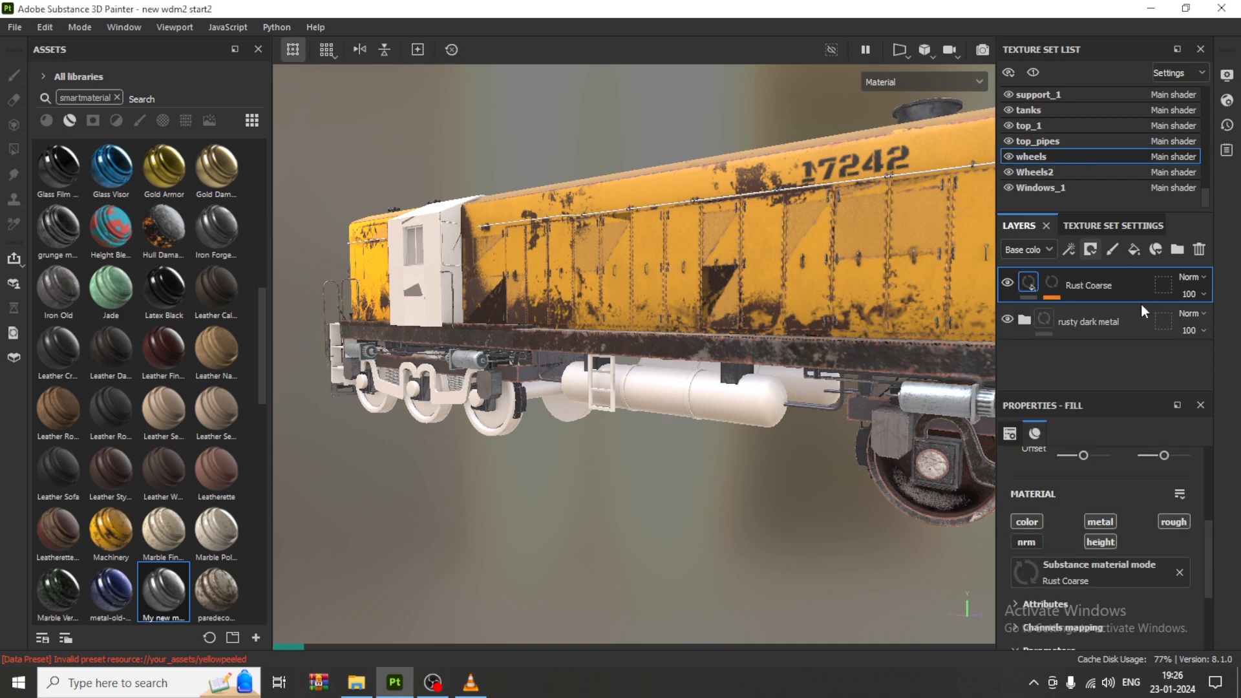
{"action": "left_click", "coordinate": [1112, 327], "text": "ctrl"}
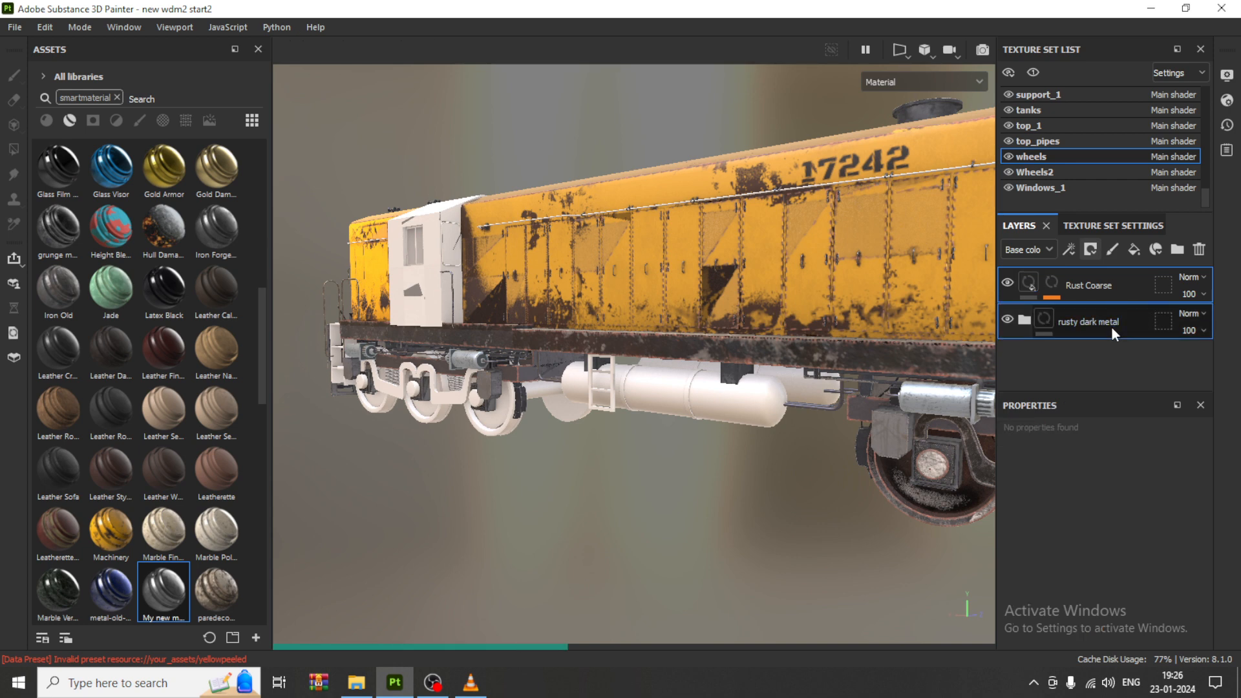
{"action": "right_click", "coordinate": [1112, 328]}
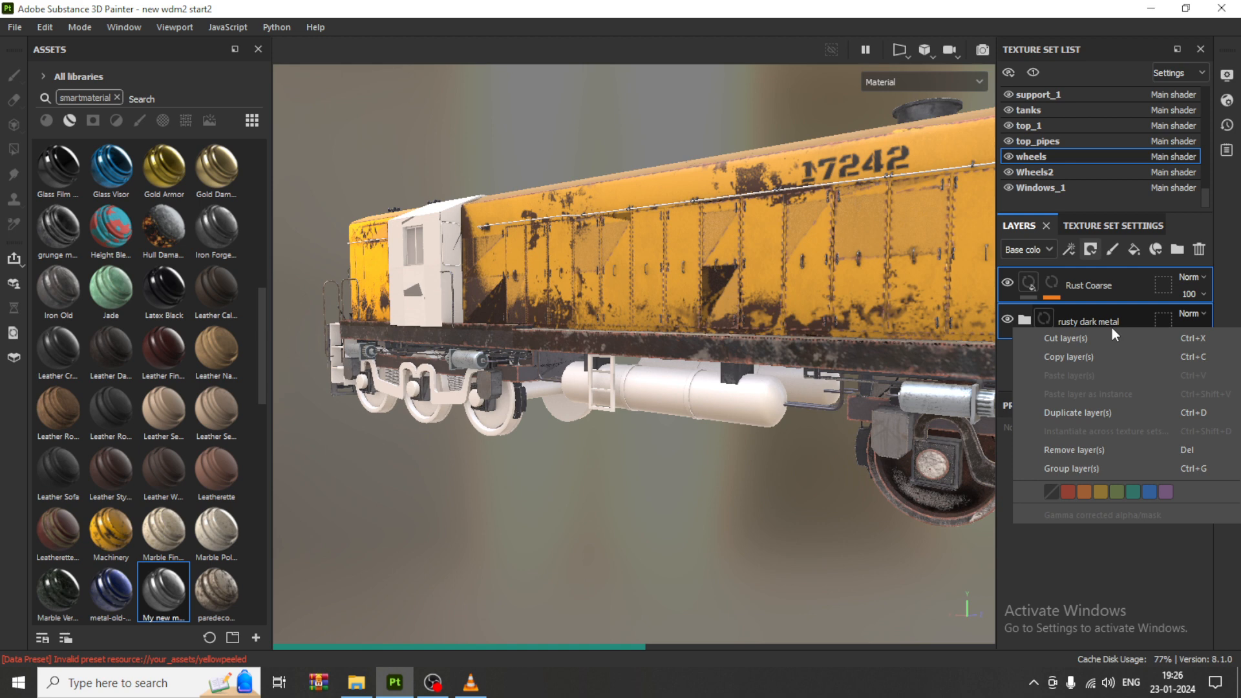
{"action": "left_click", "coordinate": [1094, 472]}
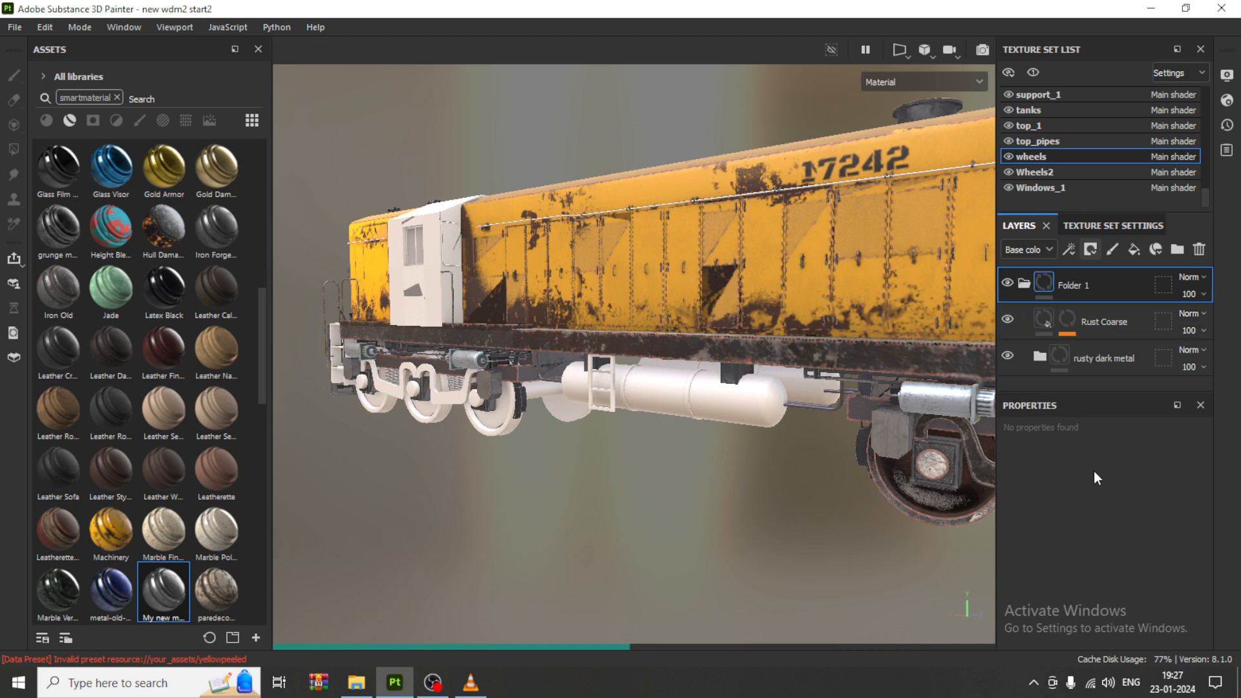
{"action": "left_click", "coordinate": [1025, 285]}
Instantiate the wheels texture set's layer folder across texture sets, with only Wheels2 as the target.
{"action": "right_click", "coordinate": [1104, 296]}
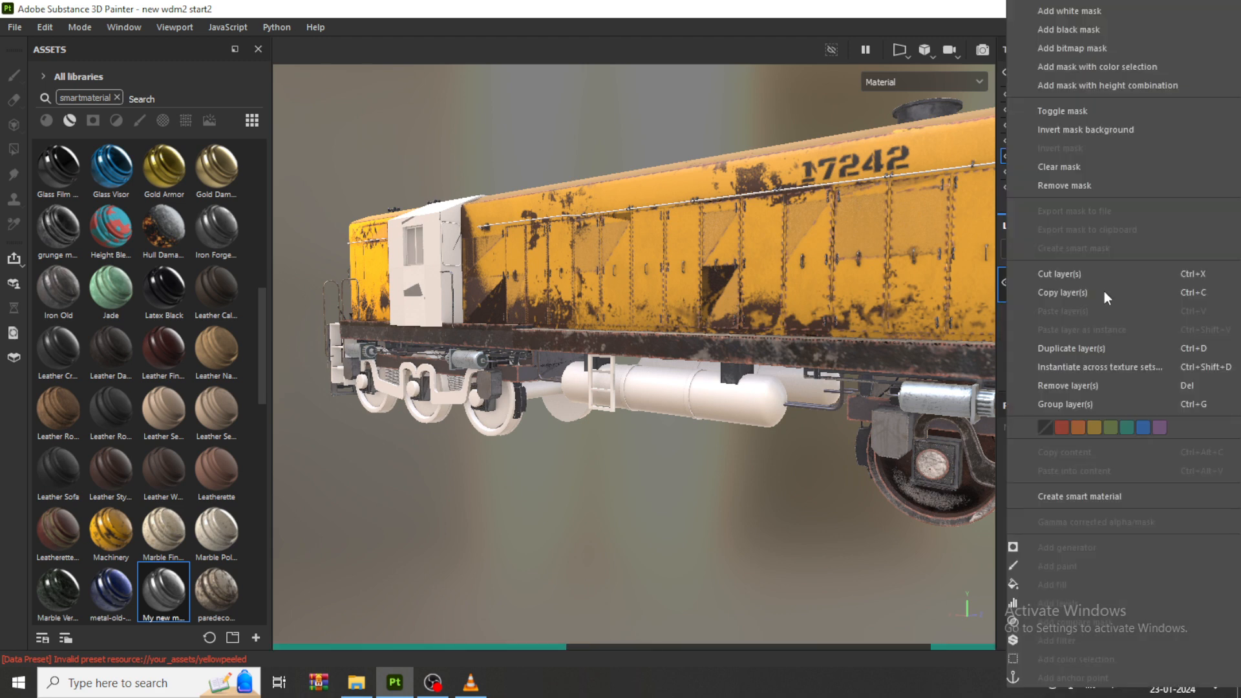
{"action": "left_click", "coordinate": [1135, 367]}
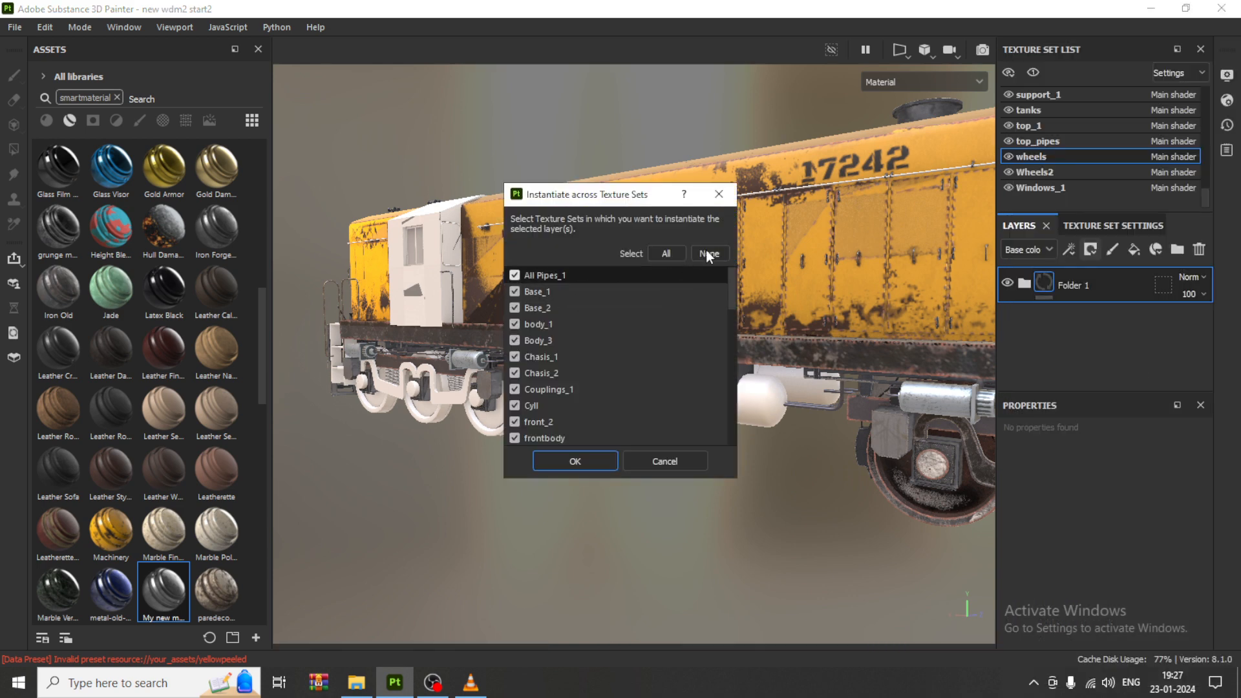
{"action": "left_click", "coordinate": [709, 255]}
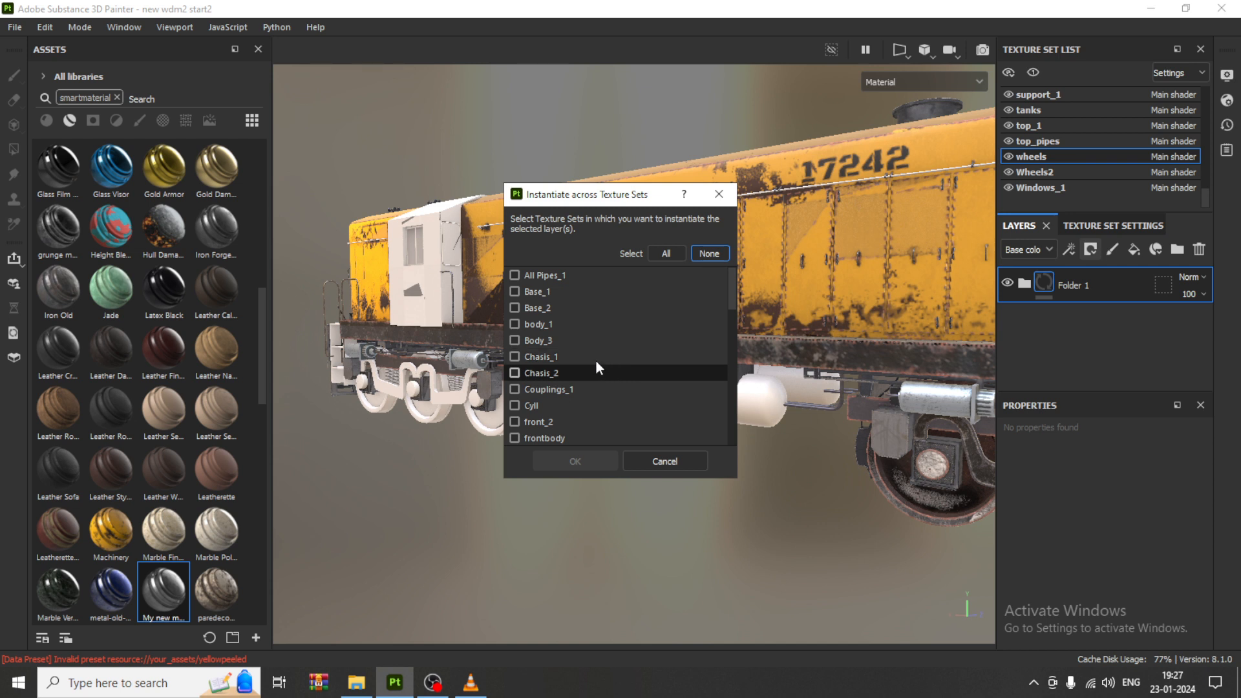
{"action": "scroll", "coordinate": [727, 398], "scroll_direction": "down", "scroll_amount": 4}
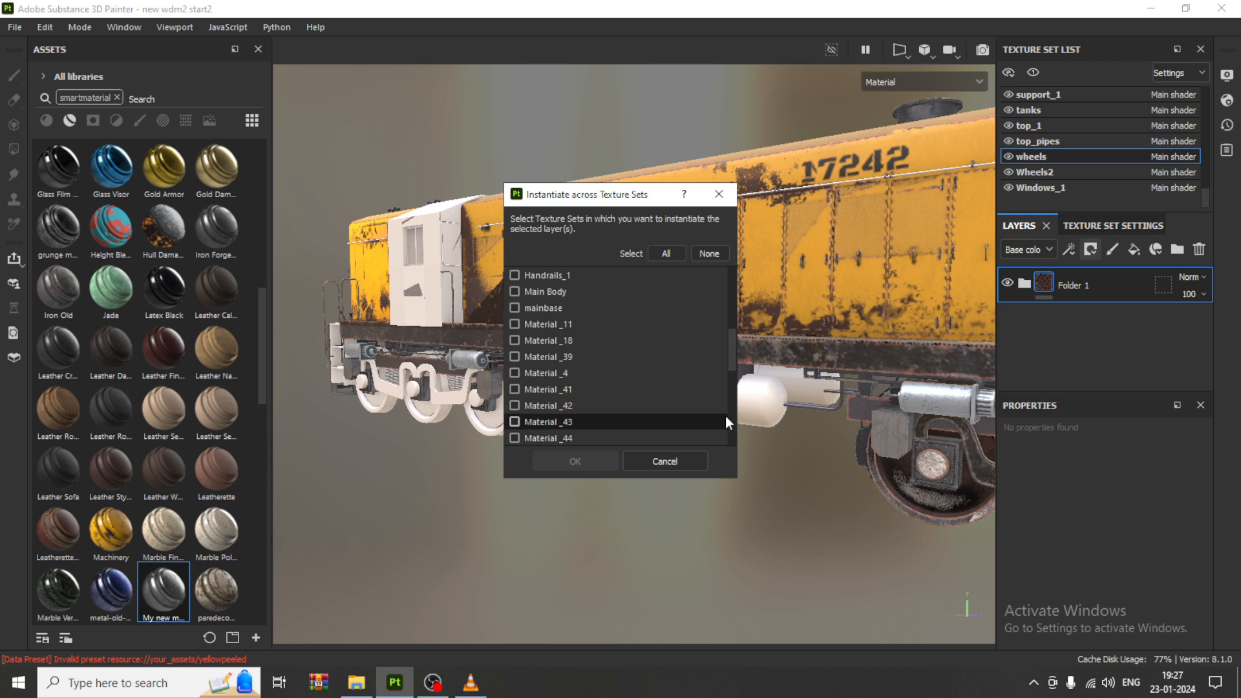
{"action": "scroll", "coordinate": [731, 356], "scroll_direction": "down", "scroll_amount": 5}
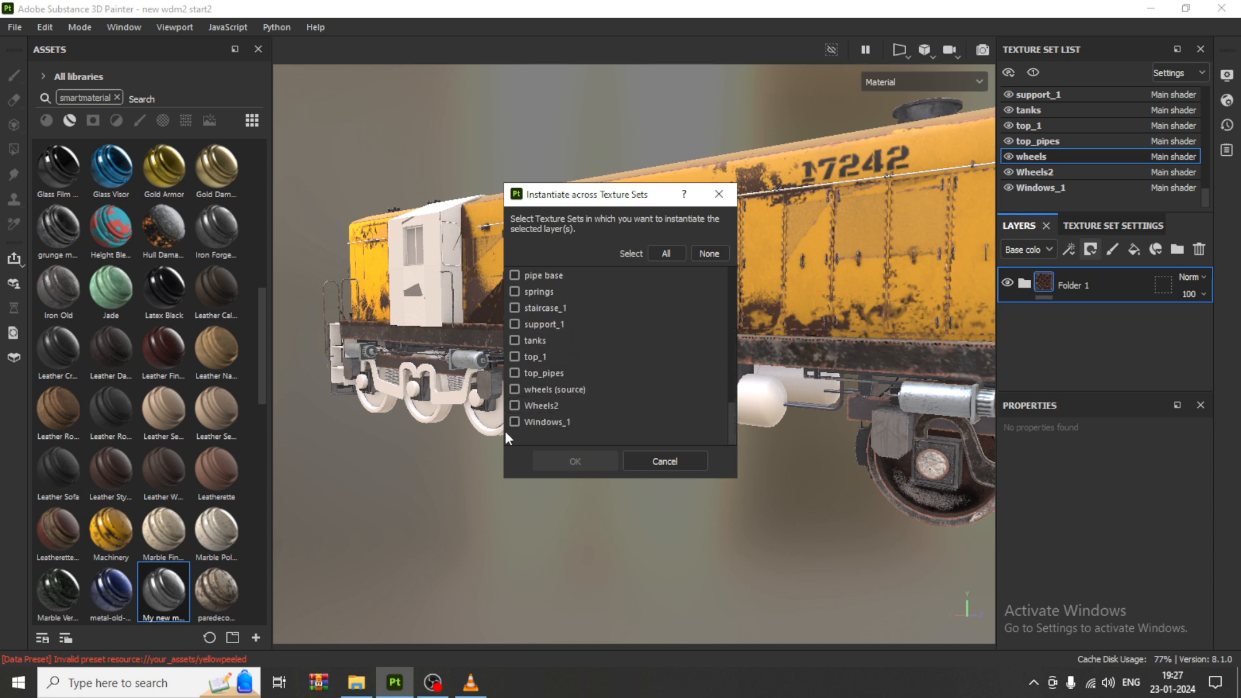
{"action": "left_click", "coordinate": [519, 407]}
{"action": "left_click", "coordinate": [571, 462]}
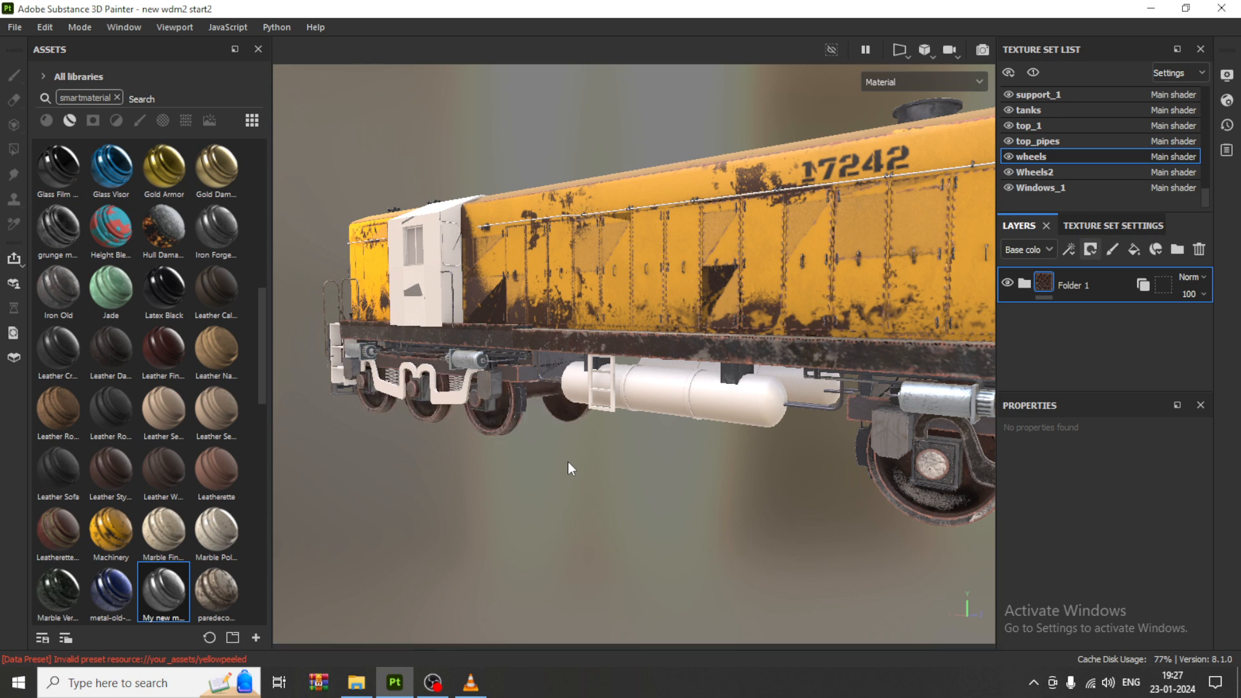
Examine the bogies and underside tanks and check which part uses the Base_2 texture set by toggling its visibility.
{"action": "scroll", "coordinate": [602, 405], "scroll_direction": "up", "scroll_amount": 2}
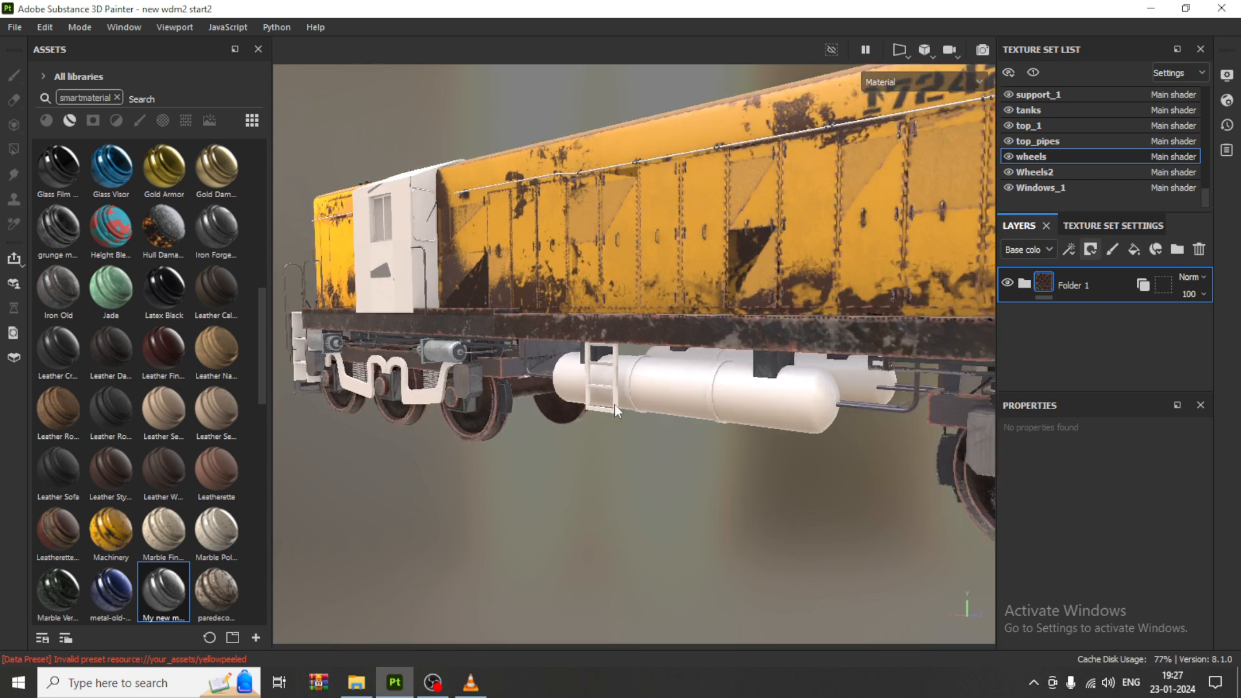
{"action": "middle_click_drag", "start_coordinate": [593, 431], "coordinate": [485, 428], "text": "alt"}
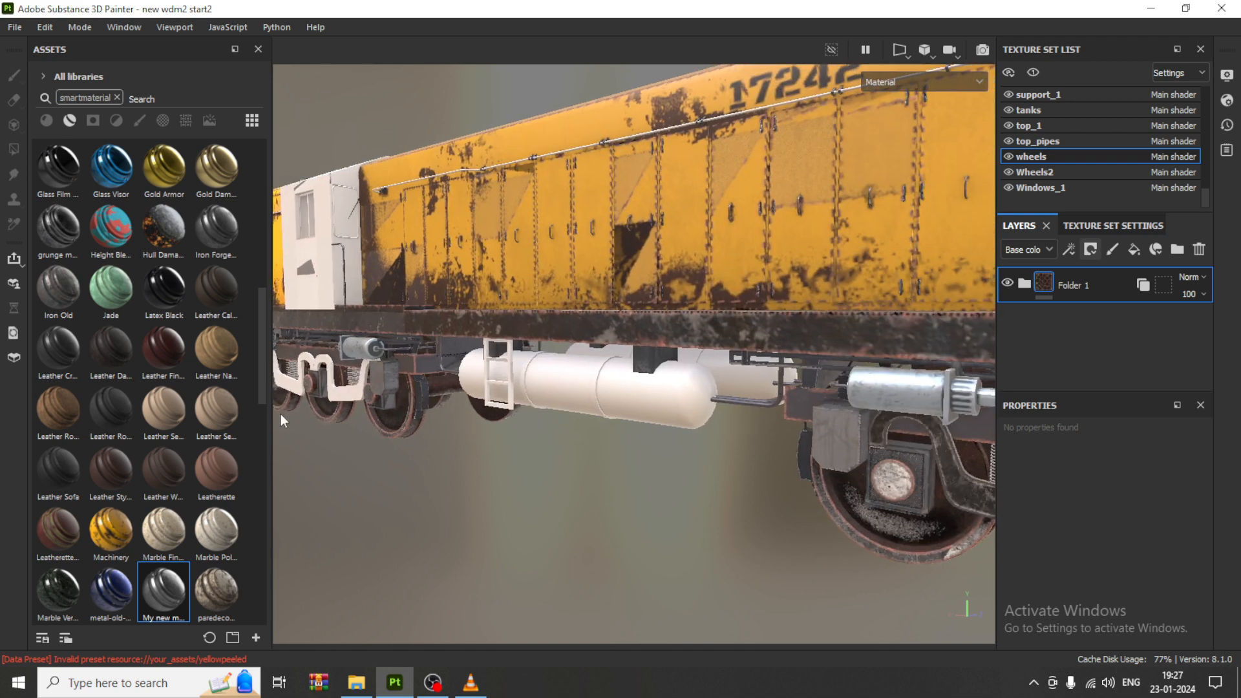
{"action": "middle_click_drag", "start_coordinate": [281, 414], "coordinate": [352, 443], "text": "alt"}
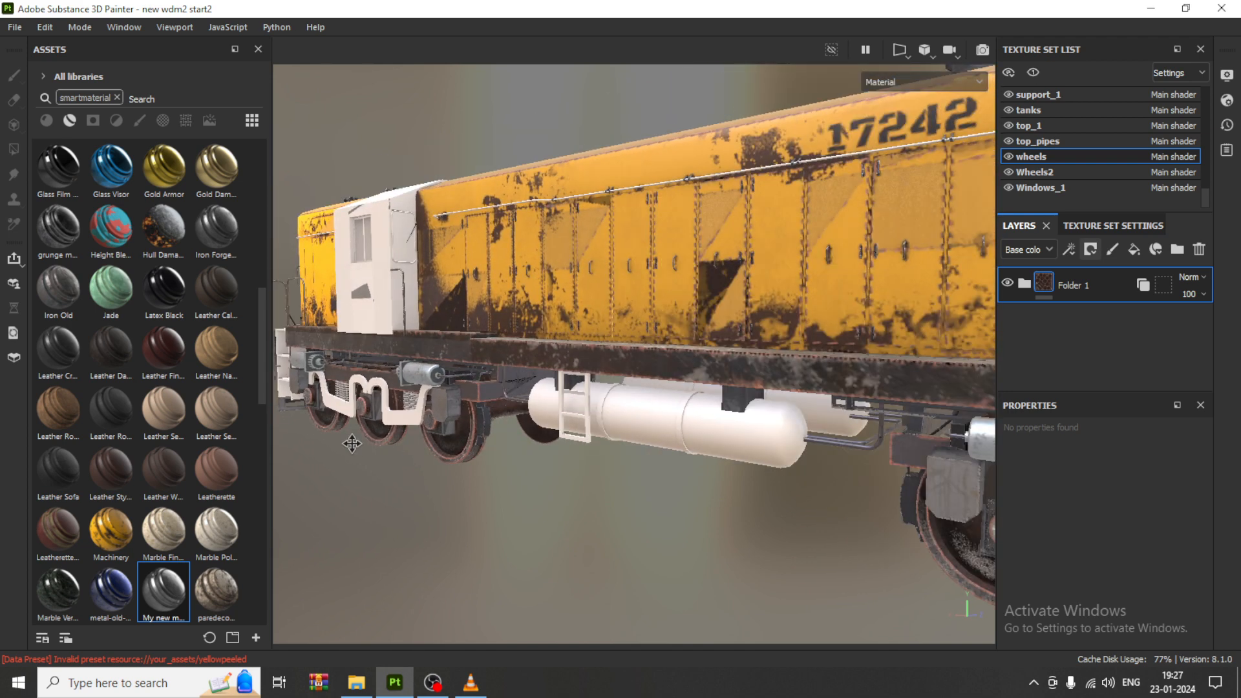
{"action": "middle_click_drag", "start_coordinate": [570, 444], "coordinate": [439, 417], "text": "alt"}
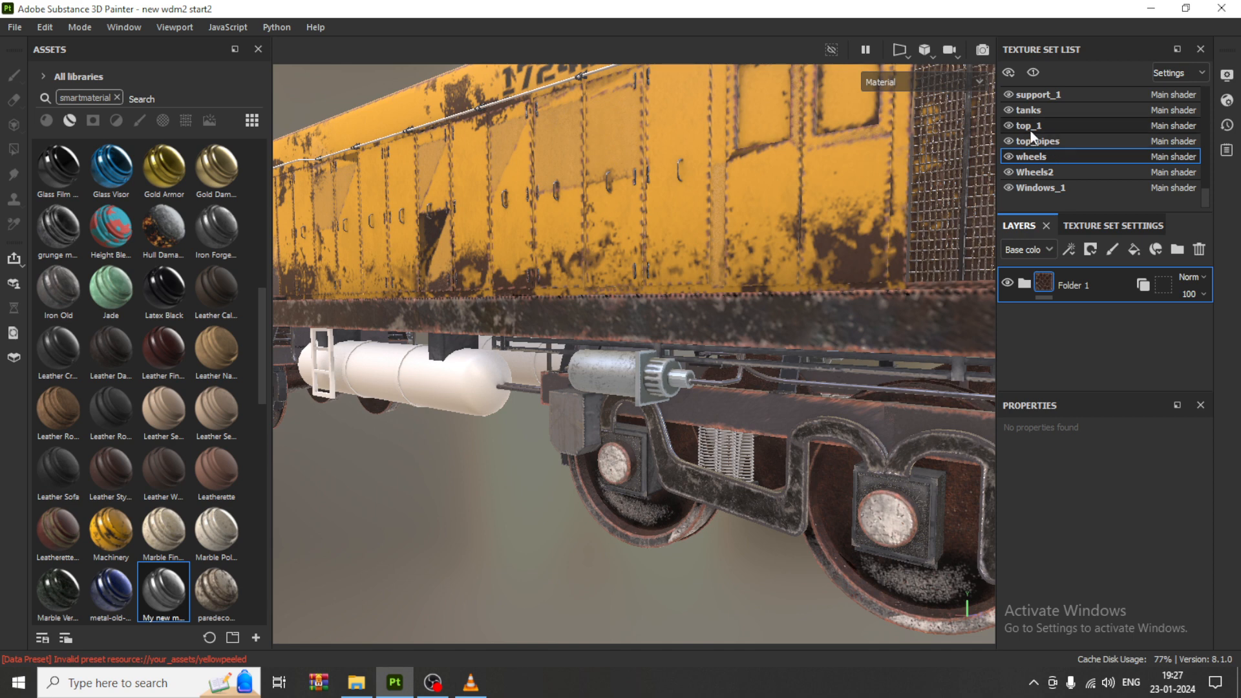
{"action": "scroll", "coordinate": [1037, 142], "scroll_direction": "up", "scroll_amount": 2}
{"action": "scroll", "coordinate": [1047, 158], "scroll_direction": "down", "scroll_amount": 2}
{"action": "scroll", "coordinate": [1038, 138], "scroll_direction": "up", "scroll_amount": 10}
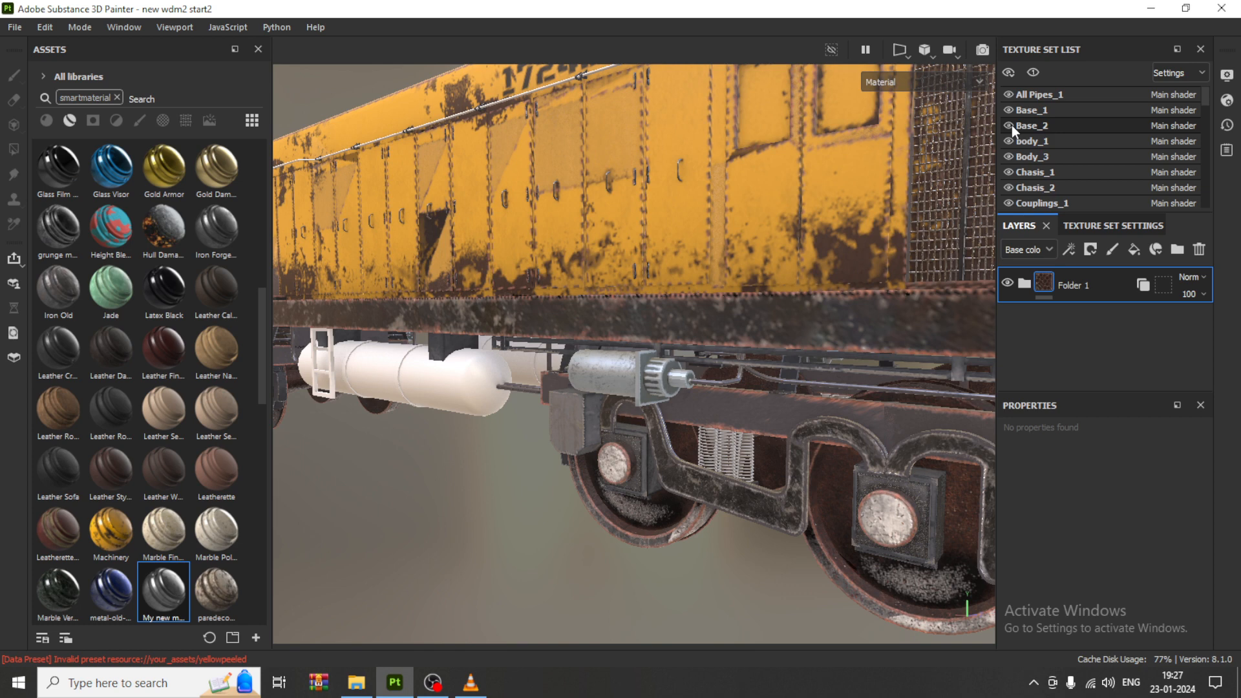
{"action": "left_click", "coordinate": [1009, 126]}
{"action": "left_click_drag", "start_coordinate": [561, 283], "coordinate": [906, 319], "text": "alt"}
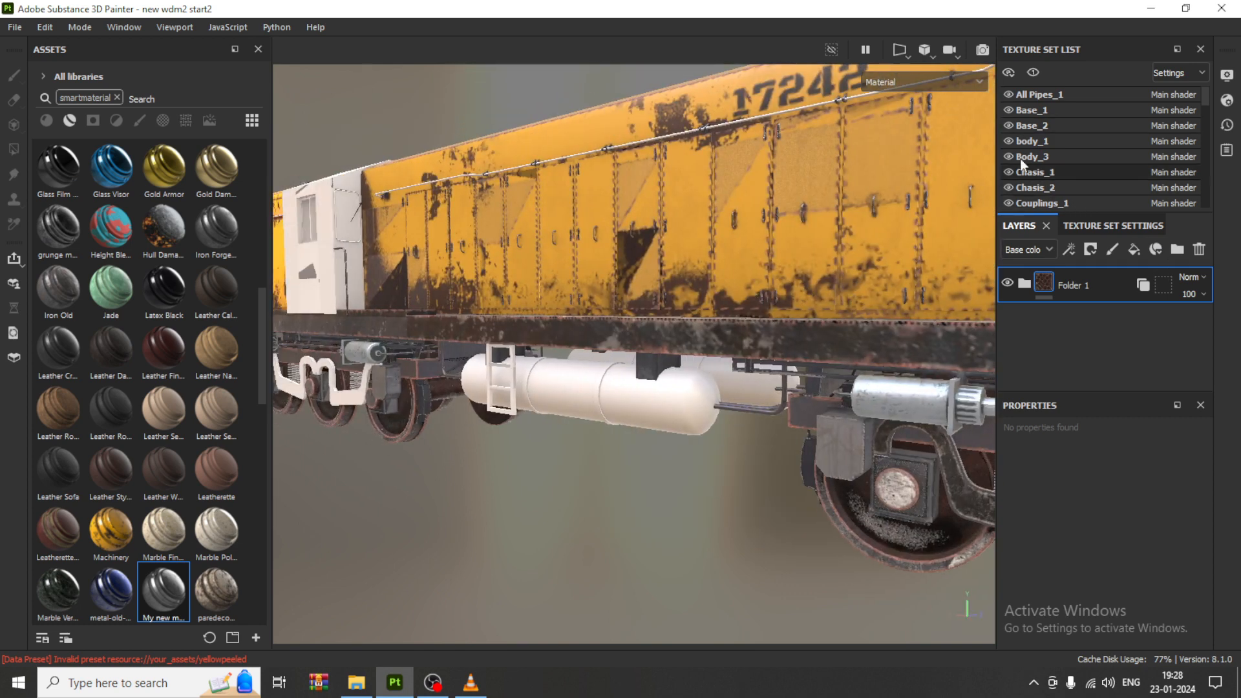
{"action": "left_click", "coordinate": [1009, 125]}
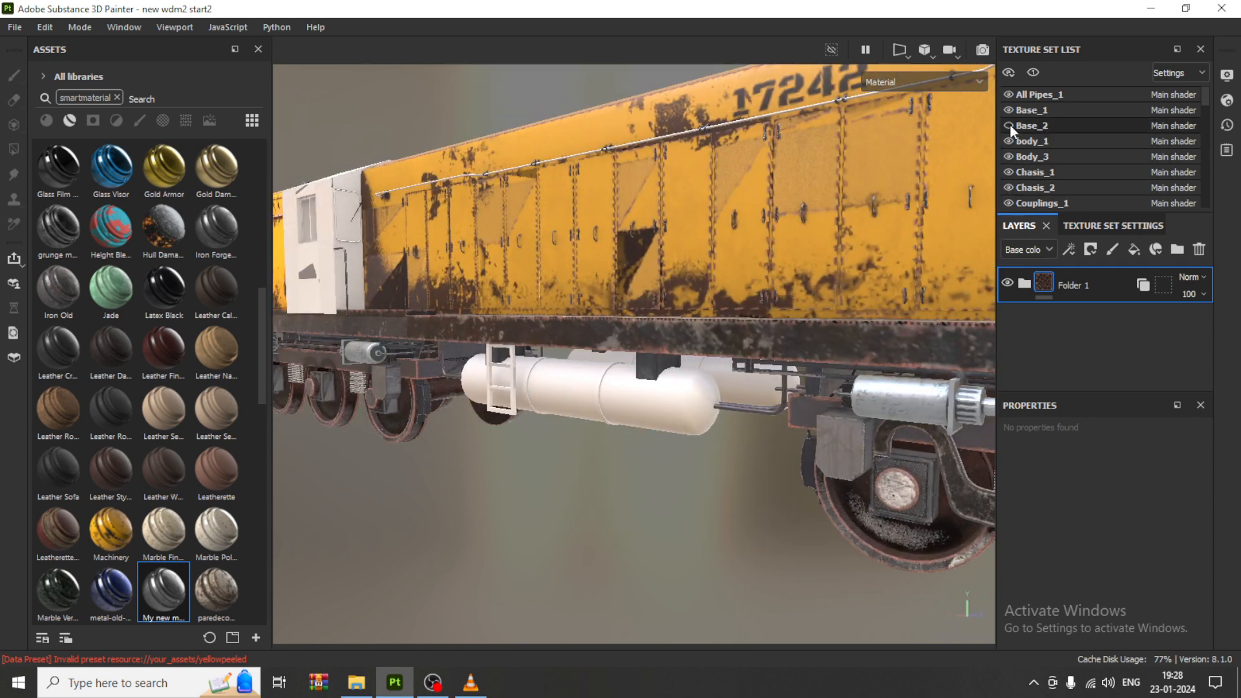
{"action": "left_click", "coordinate": [1009, 126]}
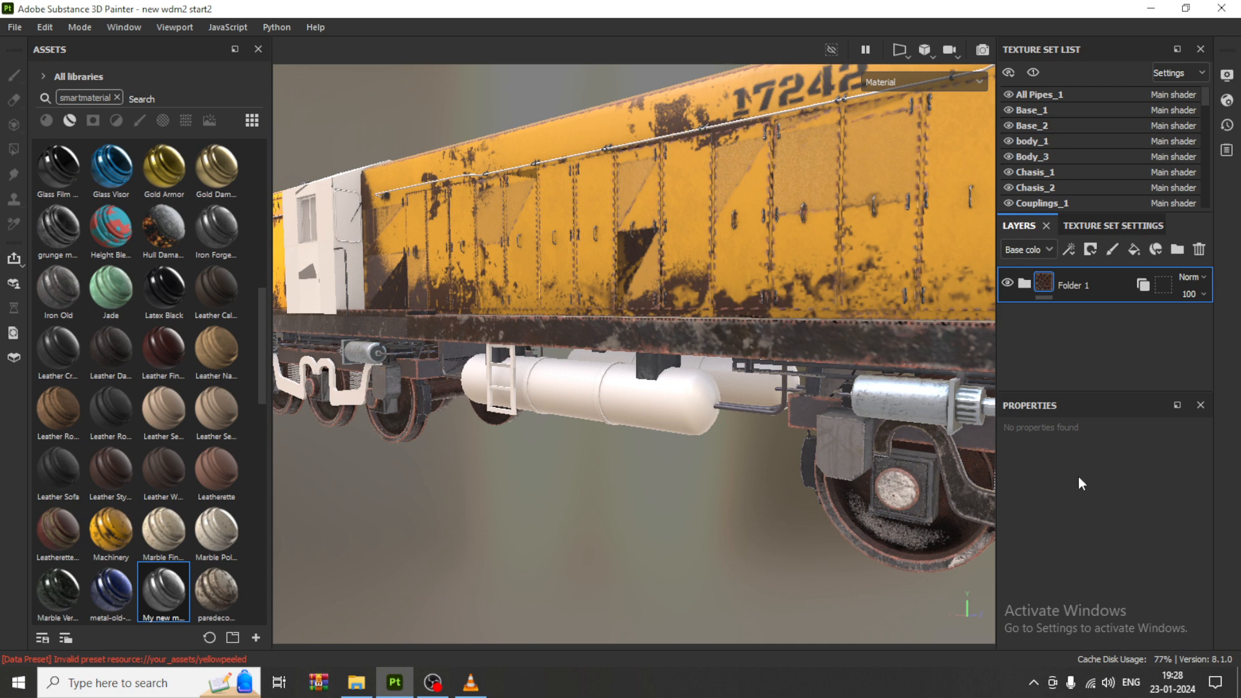
Group the Steel Rust and Wear and grunge metal layers of the Base_1 texture set into one folder and collapse it.
{"action": "left_click", "coordinate": [1035, 111]}
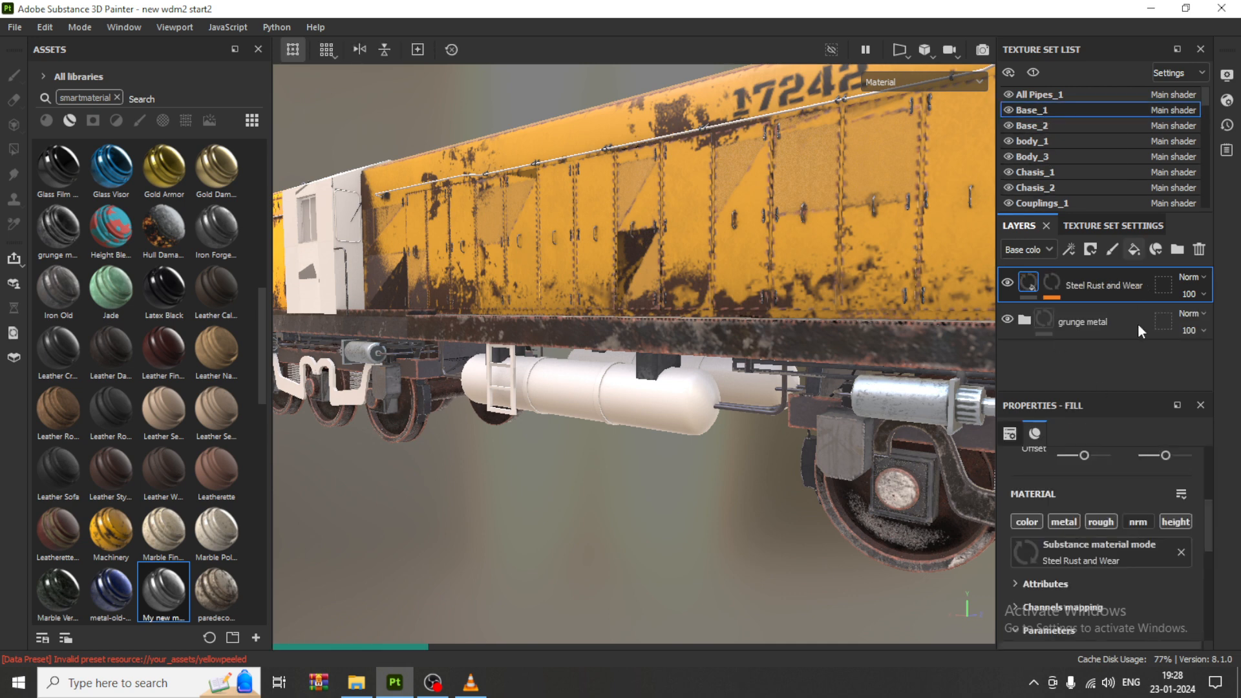
{"action": "left_click", "coordinate": [1098, 323]}
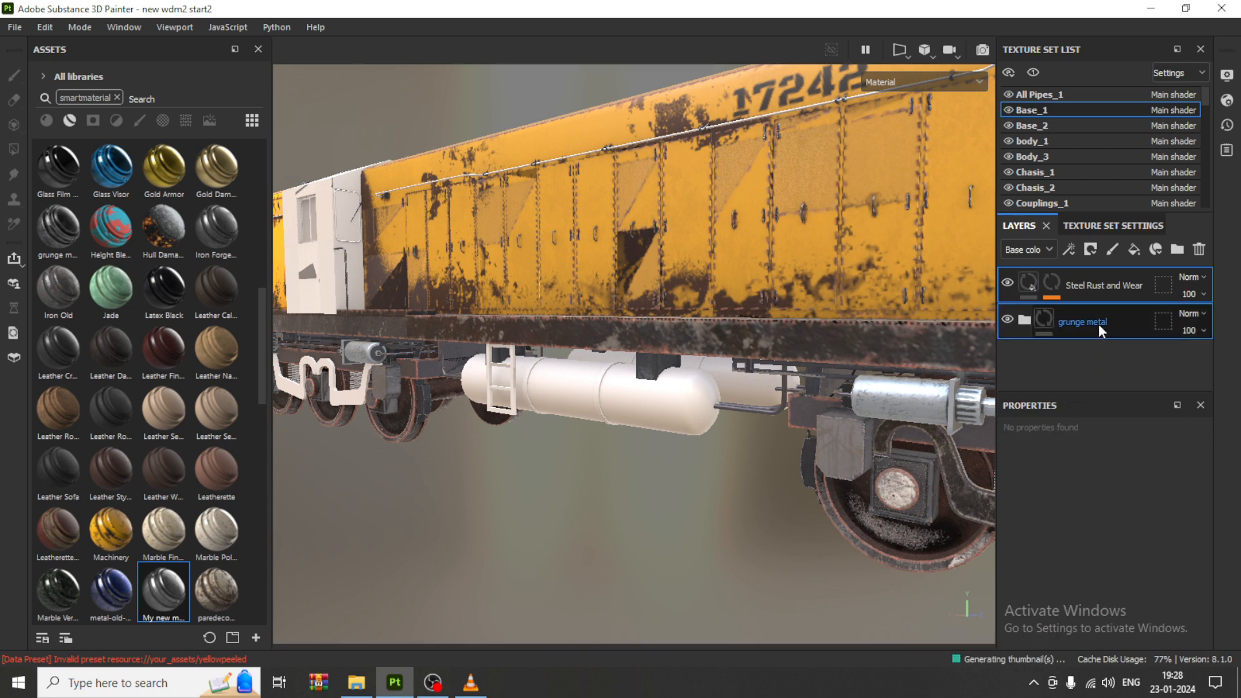
{"action": "right_click", "coordinate": [1099, 323]}
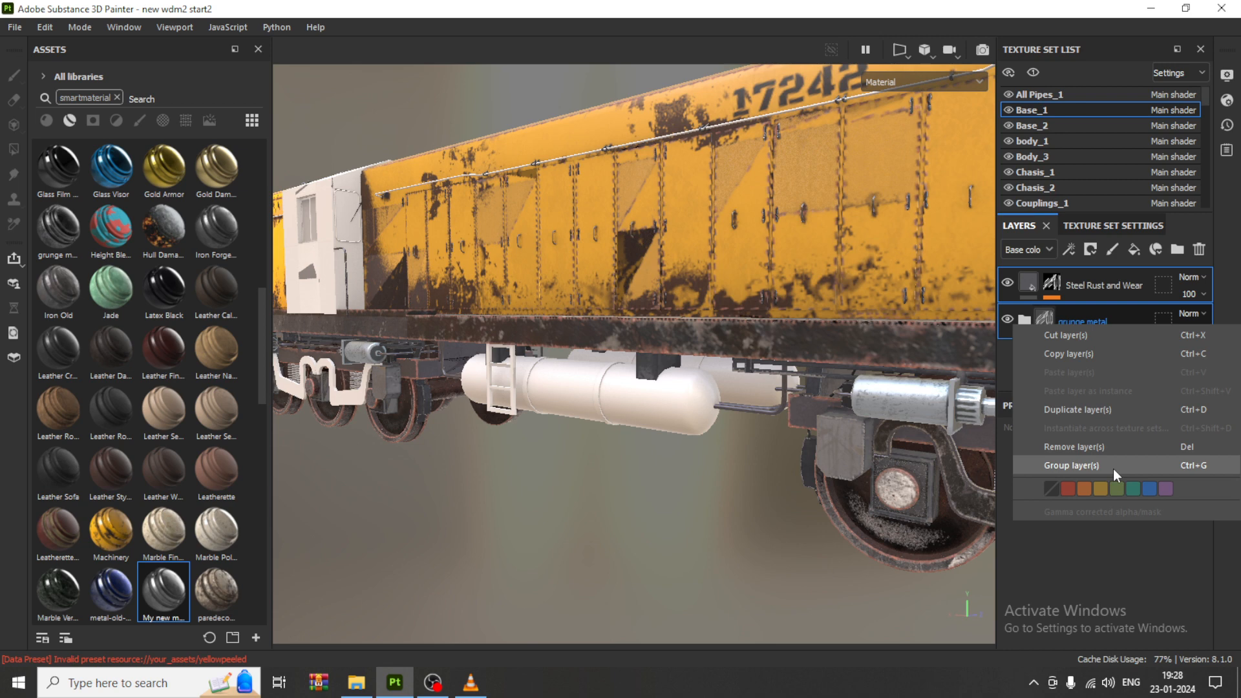
{"action": "key", "text": "Escape"}
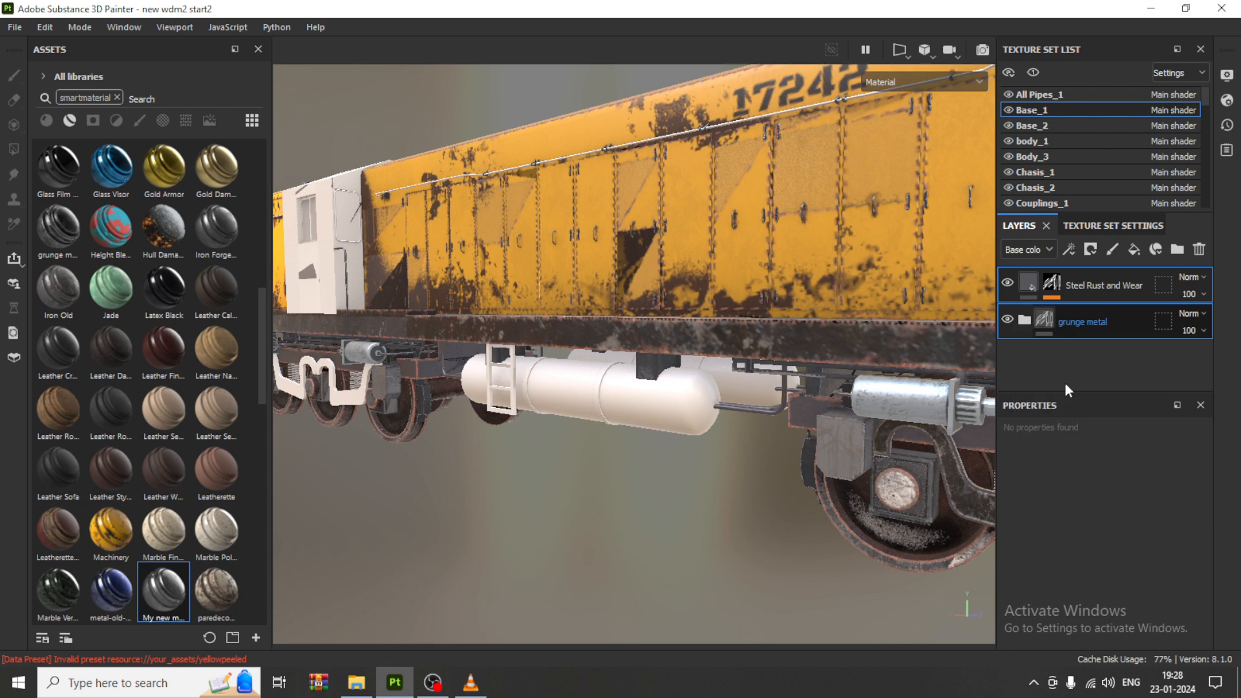
{"action": "key", "text": "ctrl+g"}
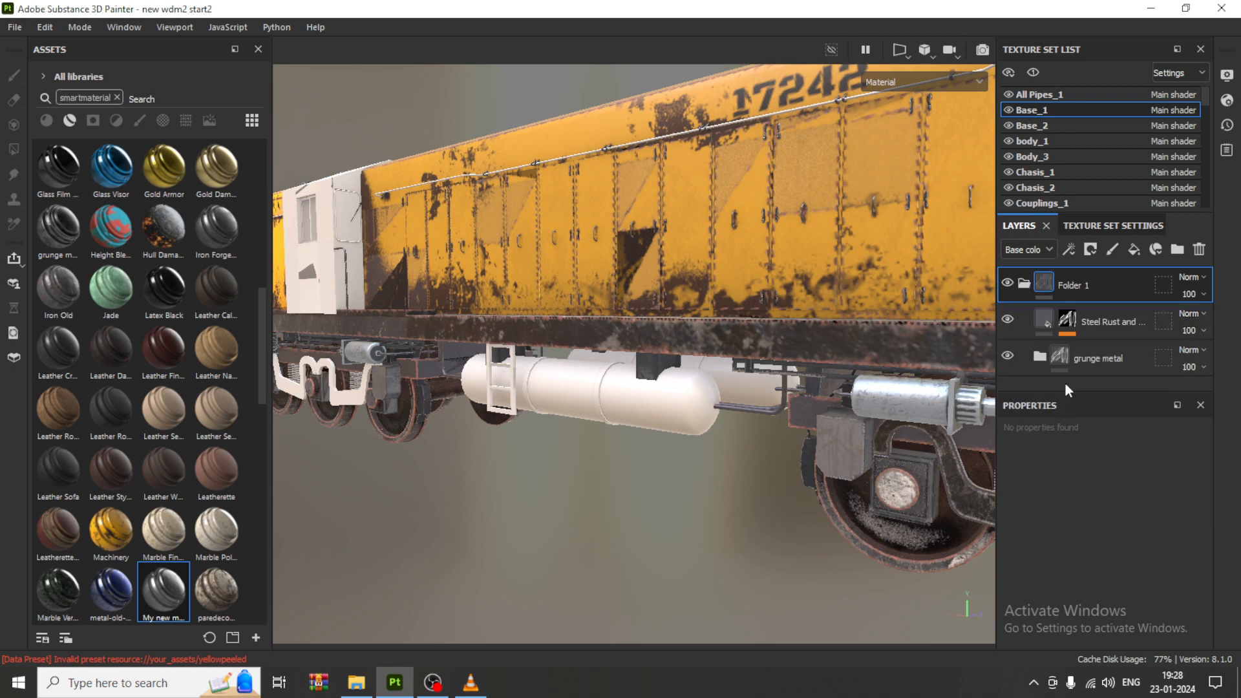
{"action": "left_click", "coordinate": [1025, 284]}
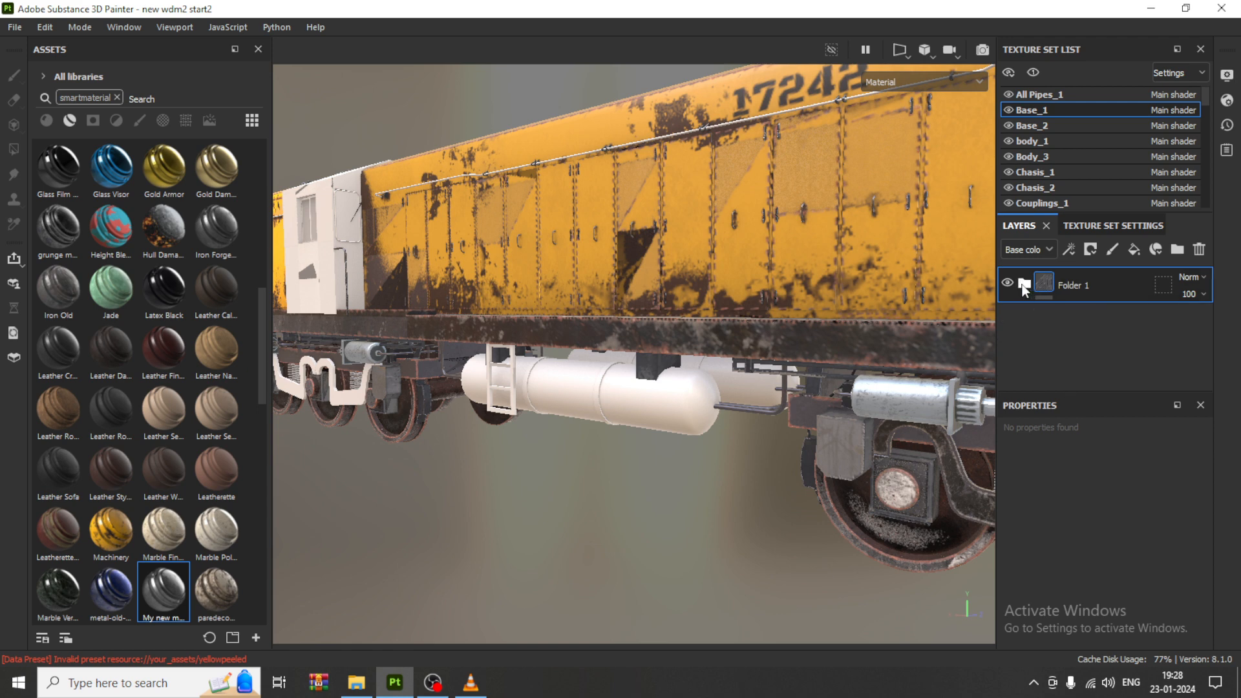
Instantiate the Base_1 layer folder across texture sets, with only Base_2 as the target.
{"action": "right_click", "coordinate": [1109, 292]}
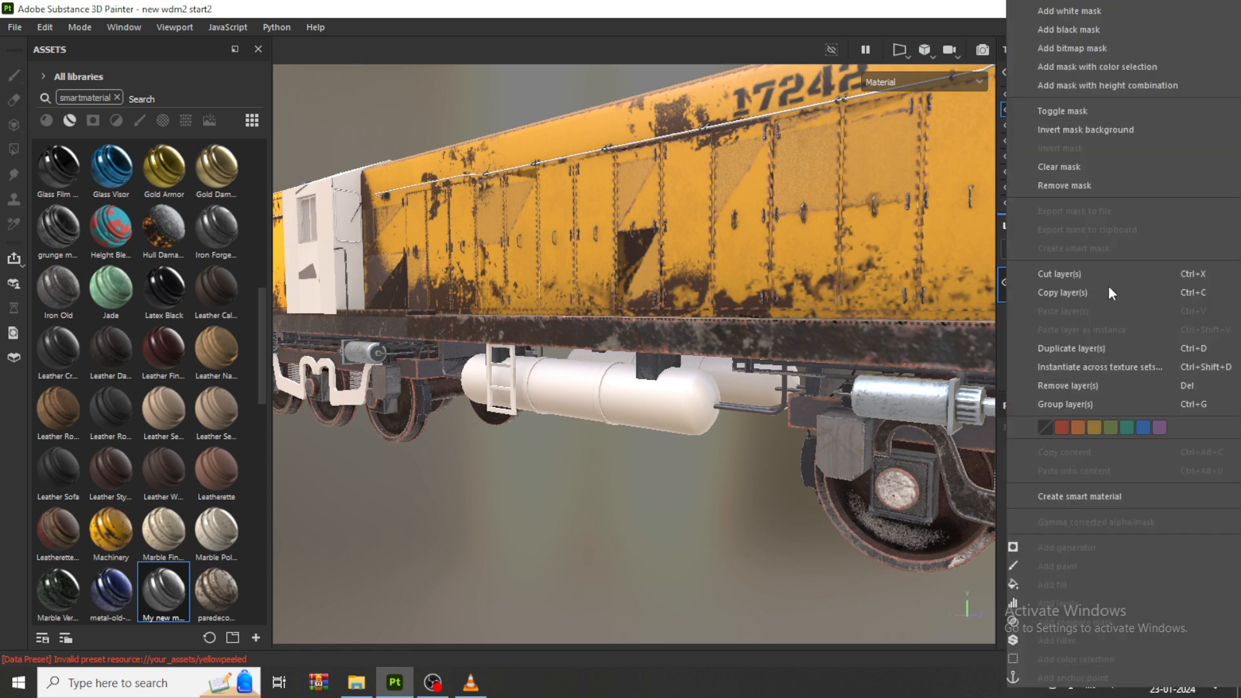
{"action": "left_click", "coordinate": [1140, 378]}
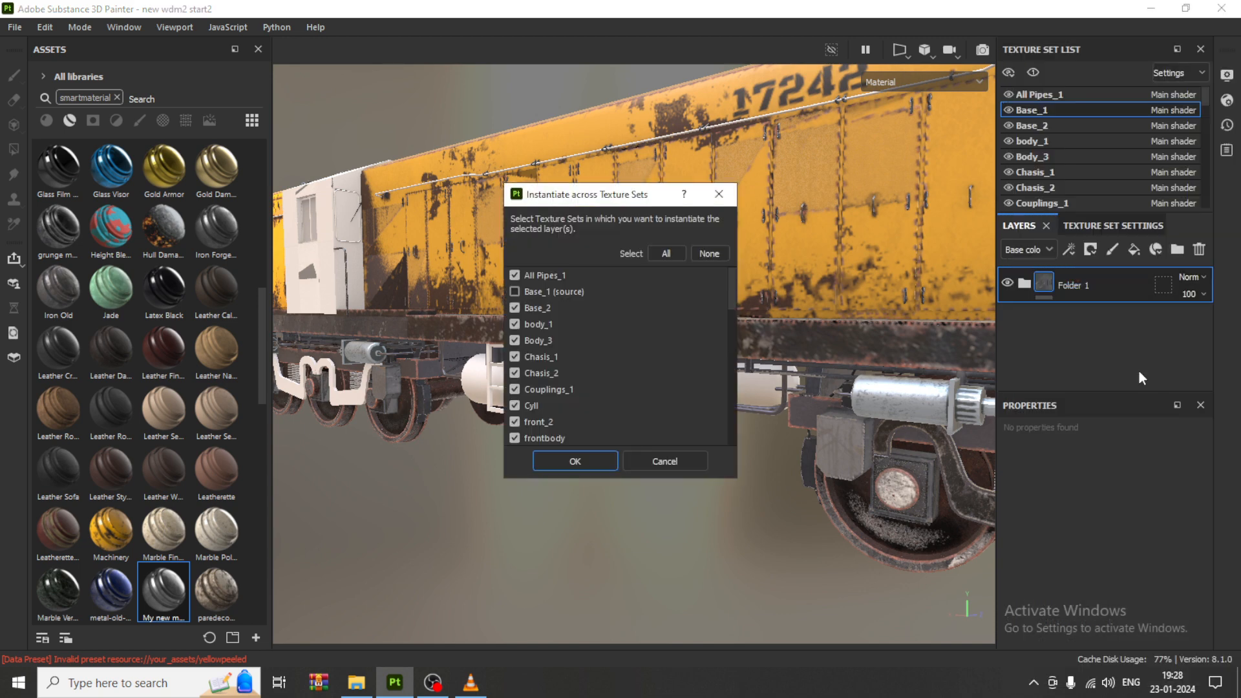
{"action": "left_click", "coordinate": [713, 251]}
{"action": "left_click", "coordinate": [523, 309]}
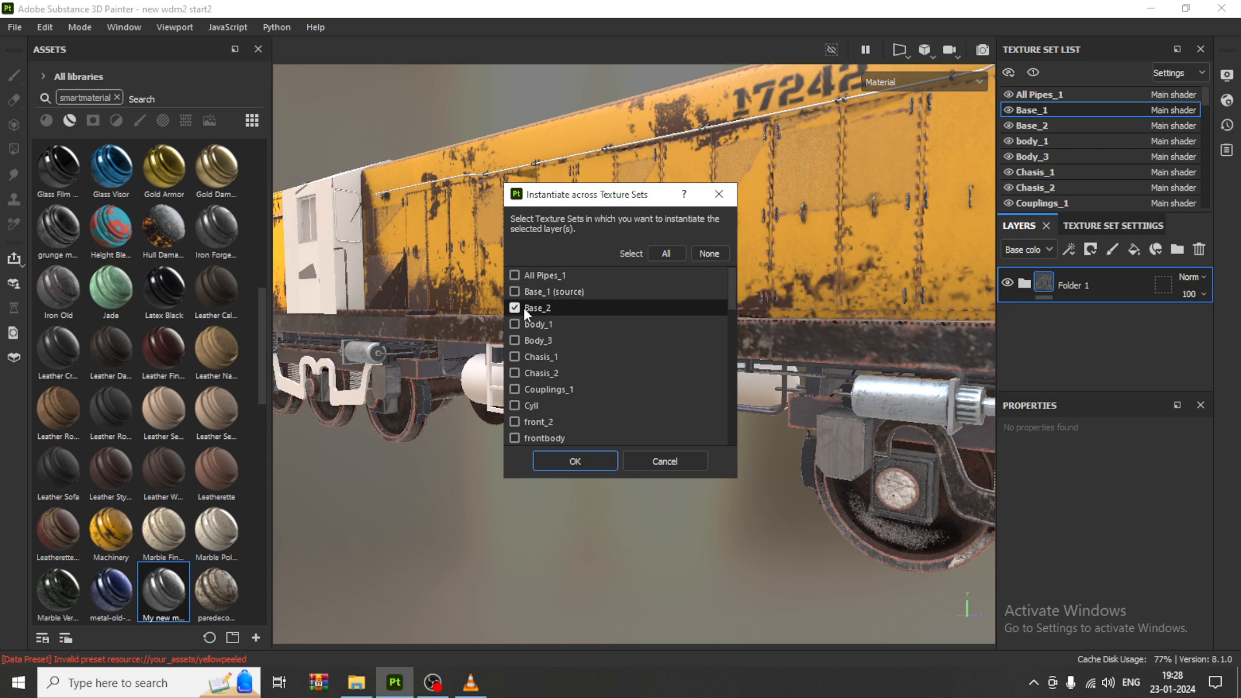
{"action": "left_click", "coordinate": [575, 461]}
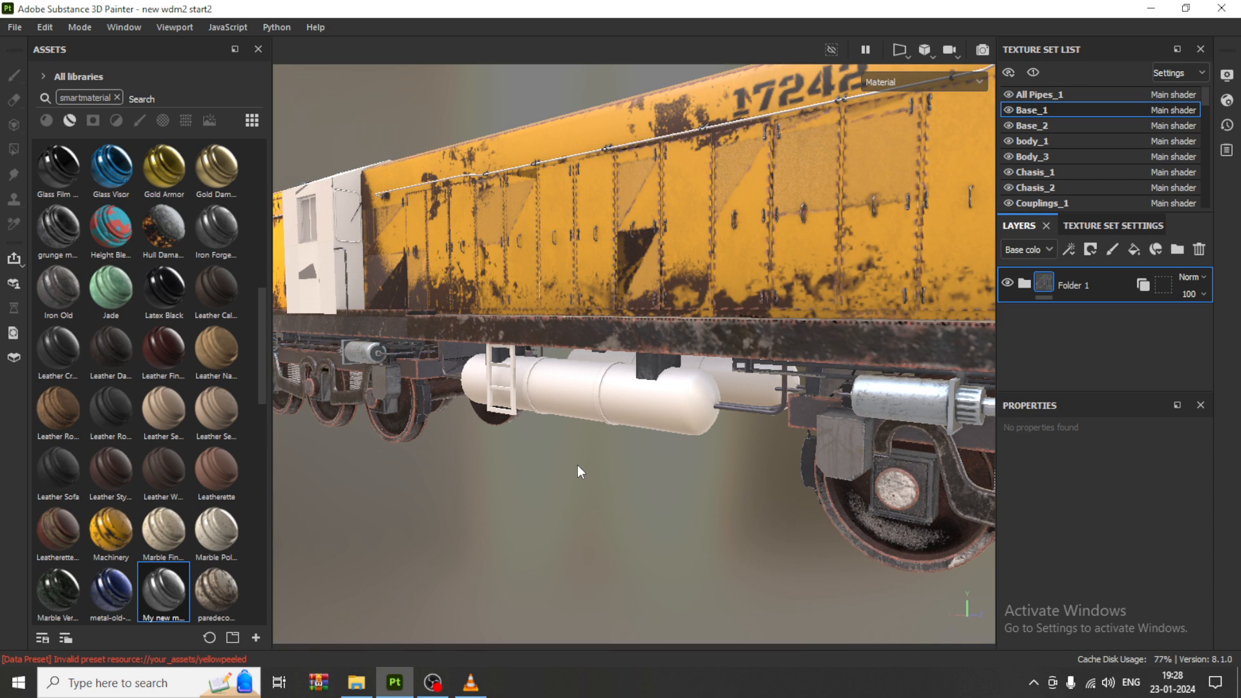
Check which parts beneath the locomotive use the Cyll texture set by toggling its visibility.
{"action": "middle_click_drag", "start_coordinate": [537, 426], "coordinate": [602, 410]}
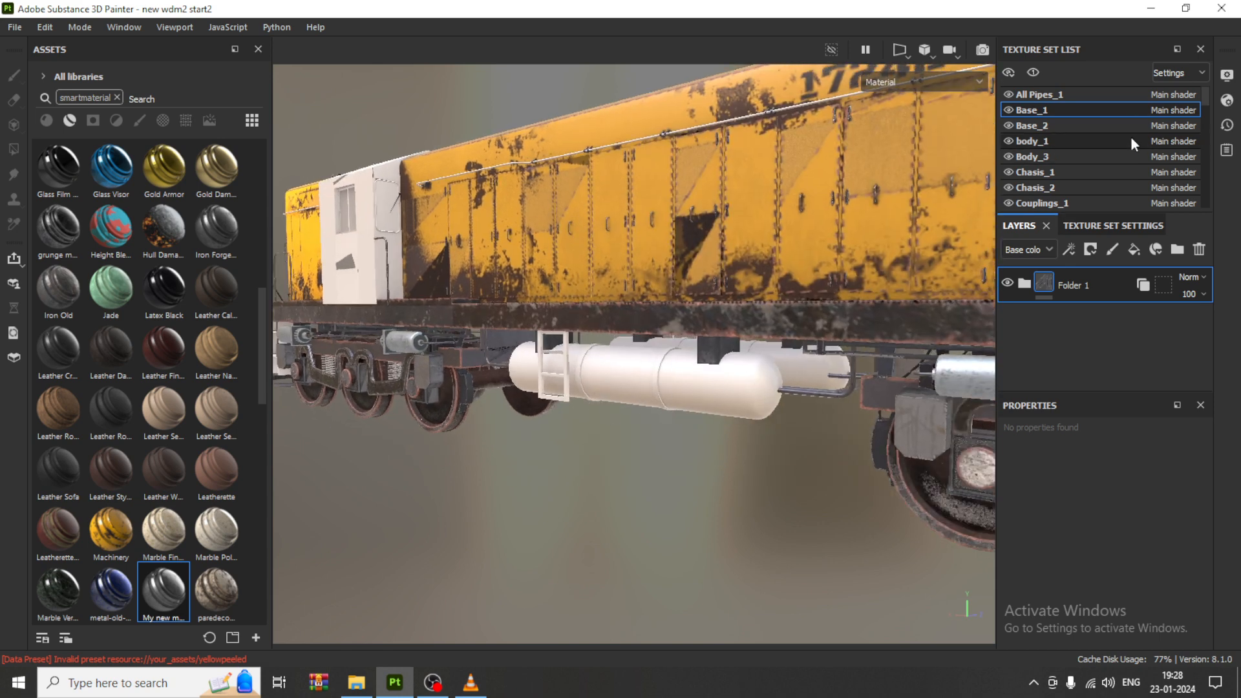
{"action": "scroll", "coordinate": [1054, 167], "scroll_direction": "down", "scroll_amount": 1}
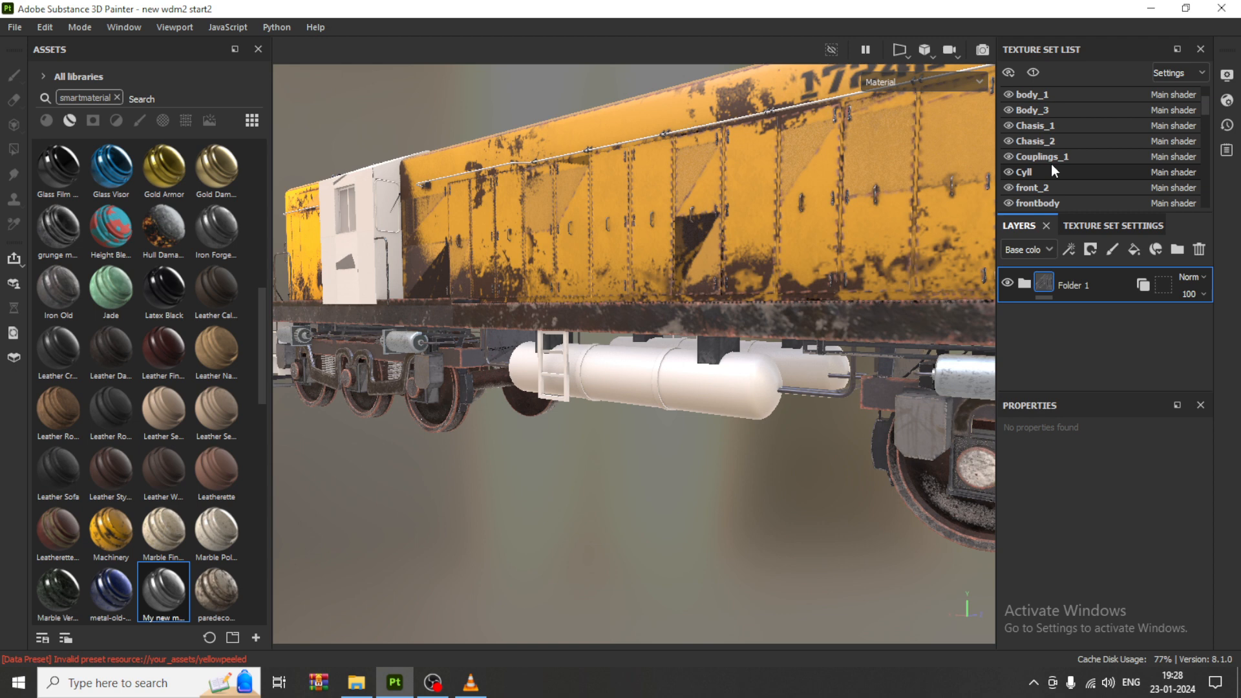
{"action": "left_click", "coordinate": [1010, 169]}
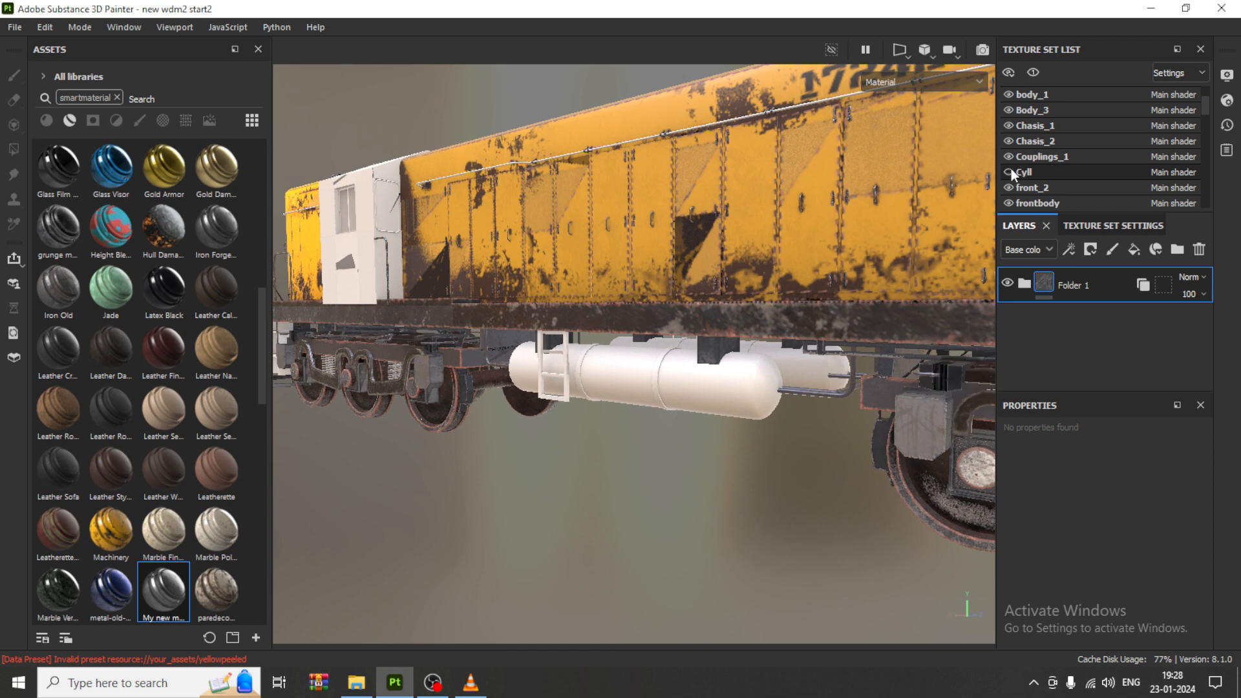
{"action": "left_click", "coordinate": [1011, 170]}
{"action": "left_click", "coordinate": [1011, 169]}
{"action": "left_click", "coordinate": [1011, 169]}
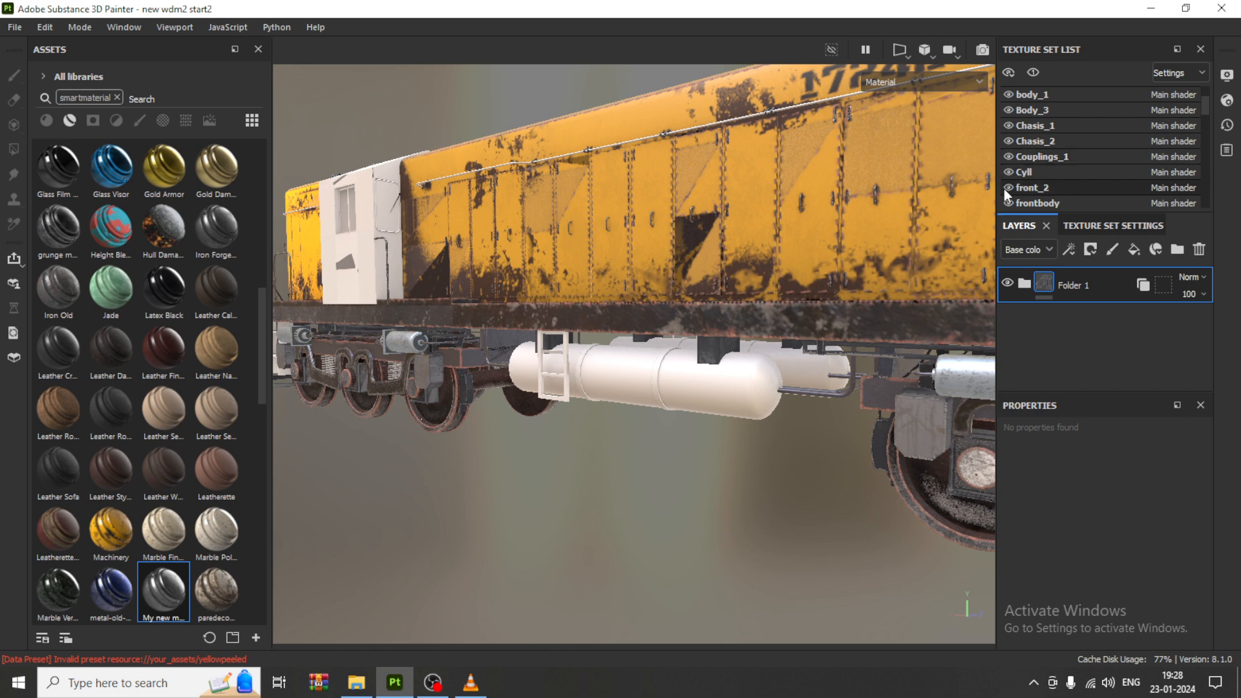
Select the Material_39 texture set and check which part uses it by toggling its visibility.
{"action": "scroll", "coordinate": [1023, 191], "scroll_direction": "down", "scroll_amount": 3}
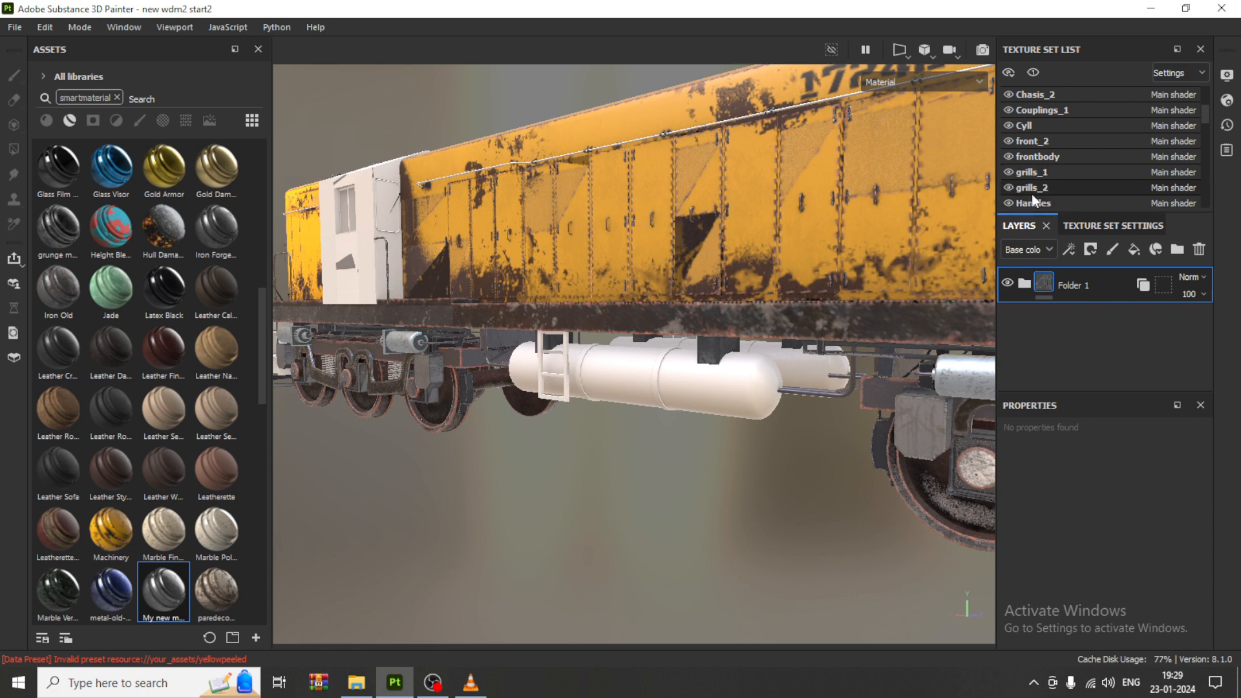
{"action": "scroll", "coordinate": [1041, 183], "scroll_direction": "down", "scroll_amount": 3}
{"action": "scroll", "coordinate": [1057, 187], "scroll_direction": "down", "scroll_amount": 3}
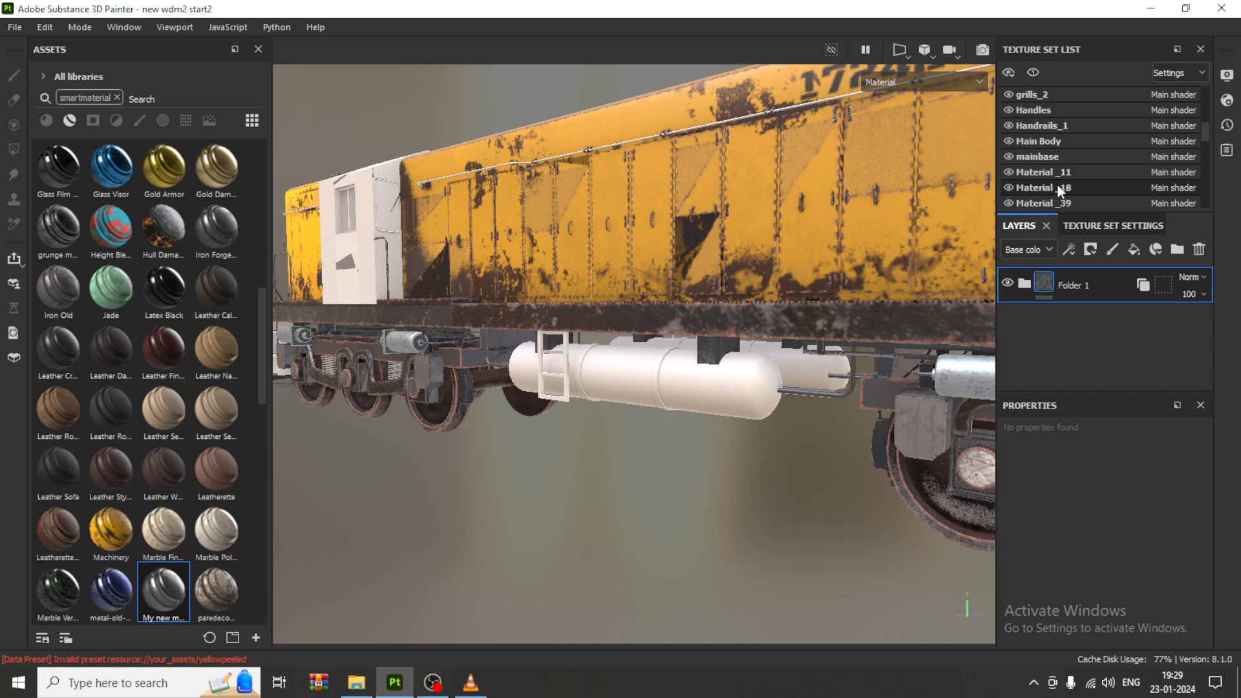
{"action": "left_click", "coordinate": [1008, 187]}
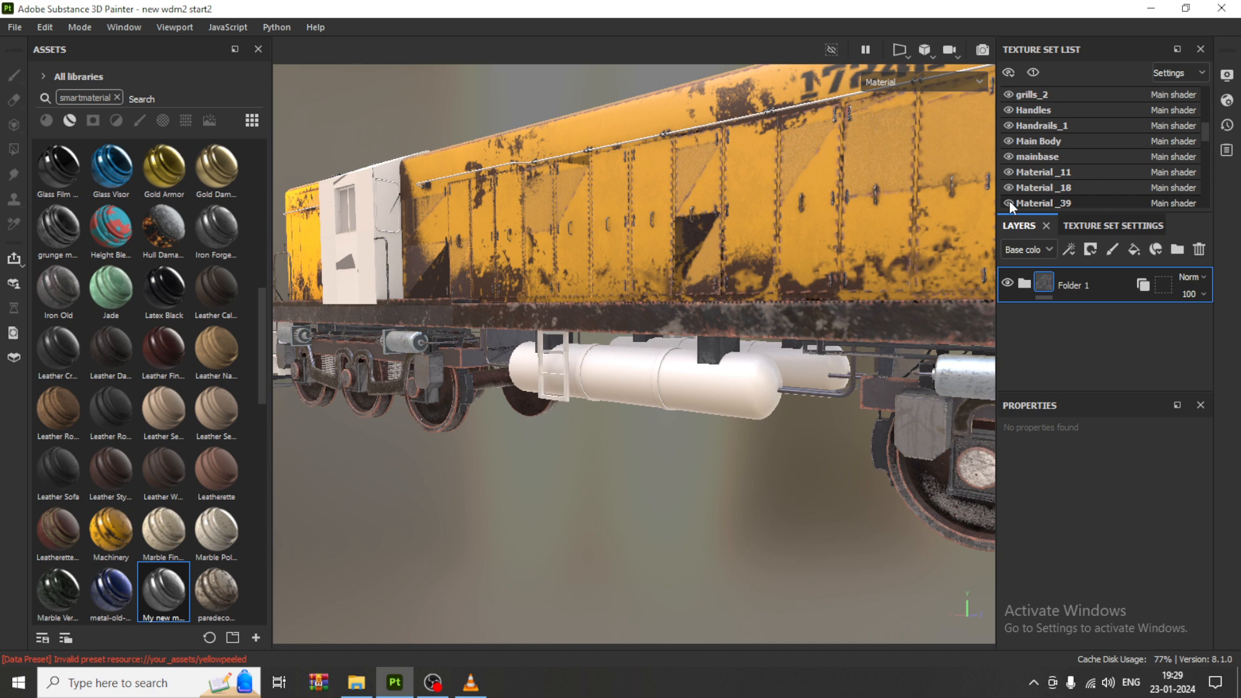
{"action": "left_click", "coordinate": [1049, 204]}
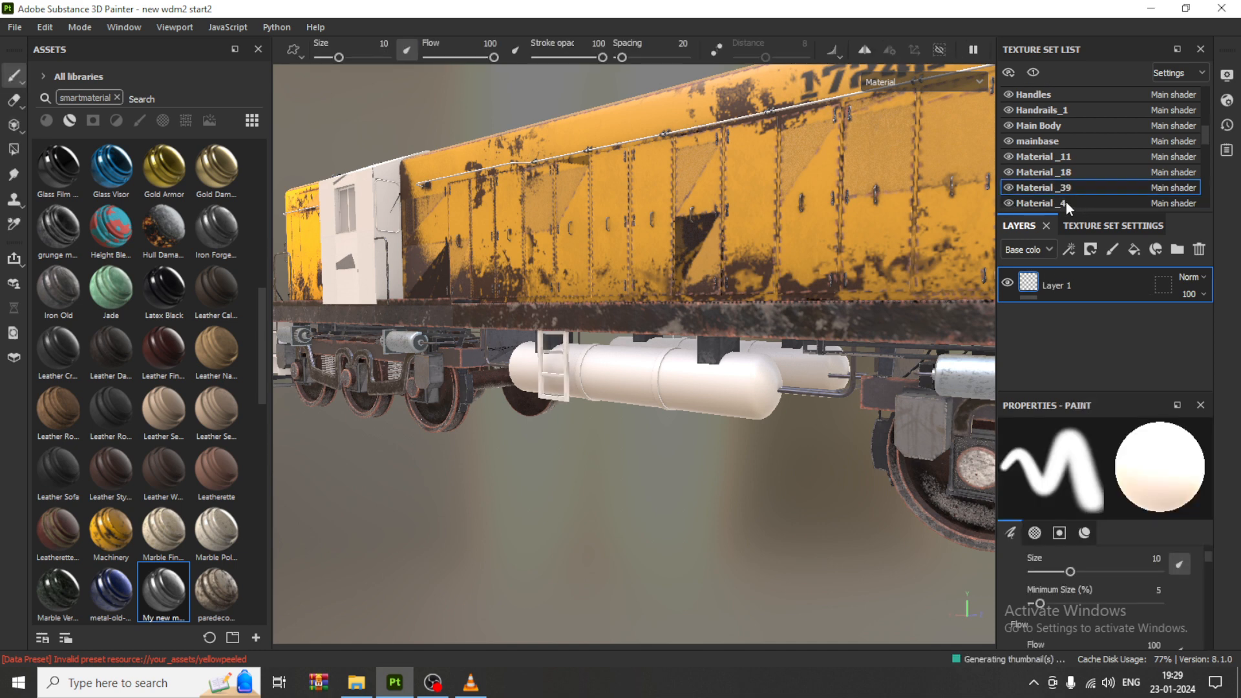
{"action": "left_click", "coordinate": [1010, 188]}
{"action": "left_click", "coordinate": [1010, 187]}
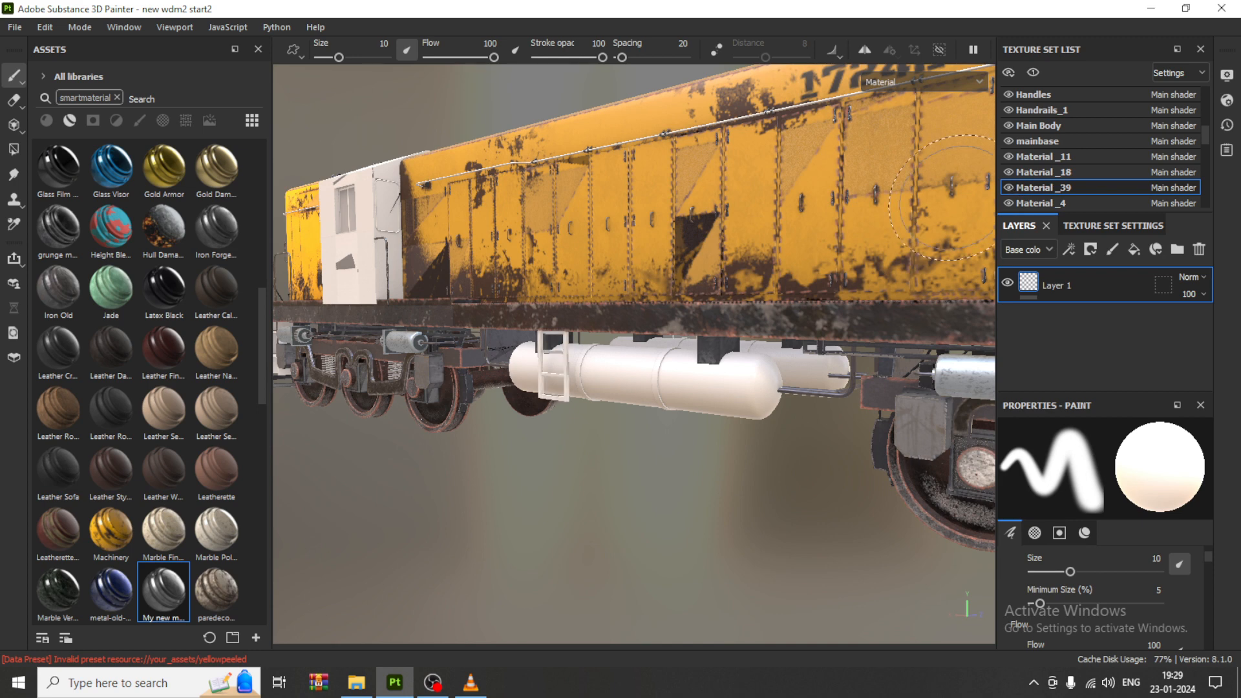
Delete the empty paint layer from the Material_39 texture set used by the ladder beside the underside tank.
{"action": "scroll", "coordinate": [535, 320], "scroll_direction": "up", "scroll_amount": 2}
{"action": "scroll", "coordinate": [535, 321], "scroll_direction": "up", "scroll_amount": 1}
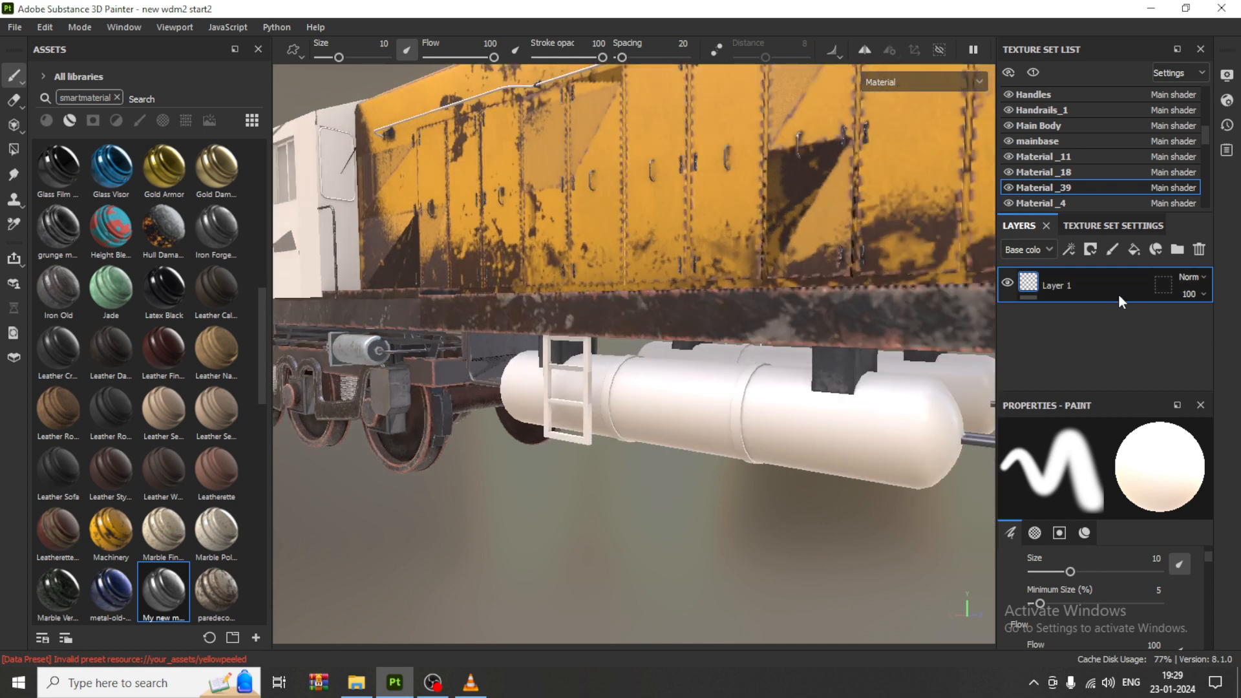
{"action": "key", "text": "Delete"}
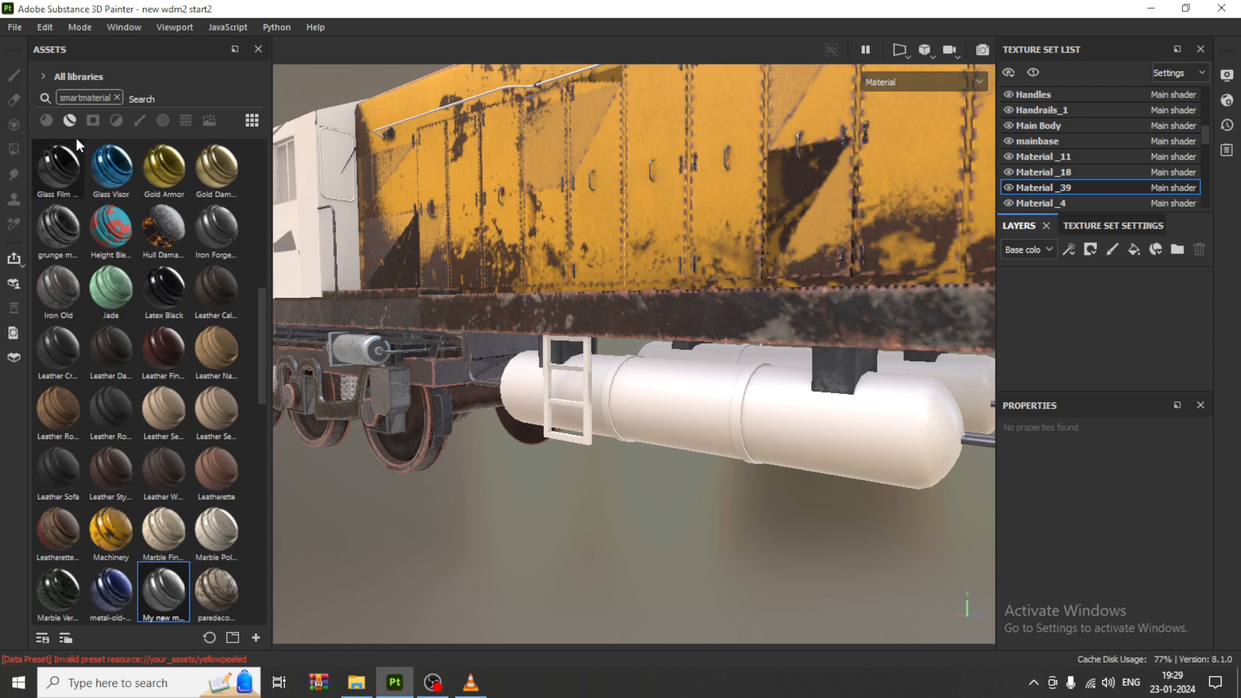
Remove the smartmaterial search filter and search the smart materials for "metal".
{"action": "left_click", "coordinate": [117, 97]}
{"action": "scroll", "coordinate": [128, 452], "scroll_direction": "down", "scroll_amount": 5}
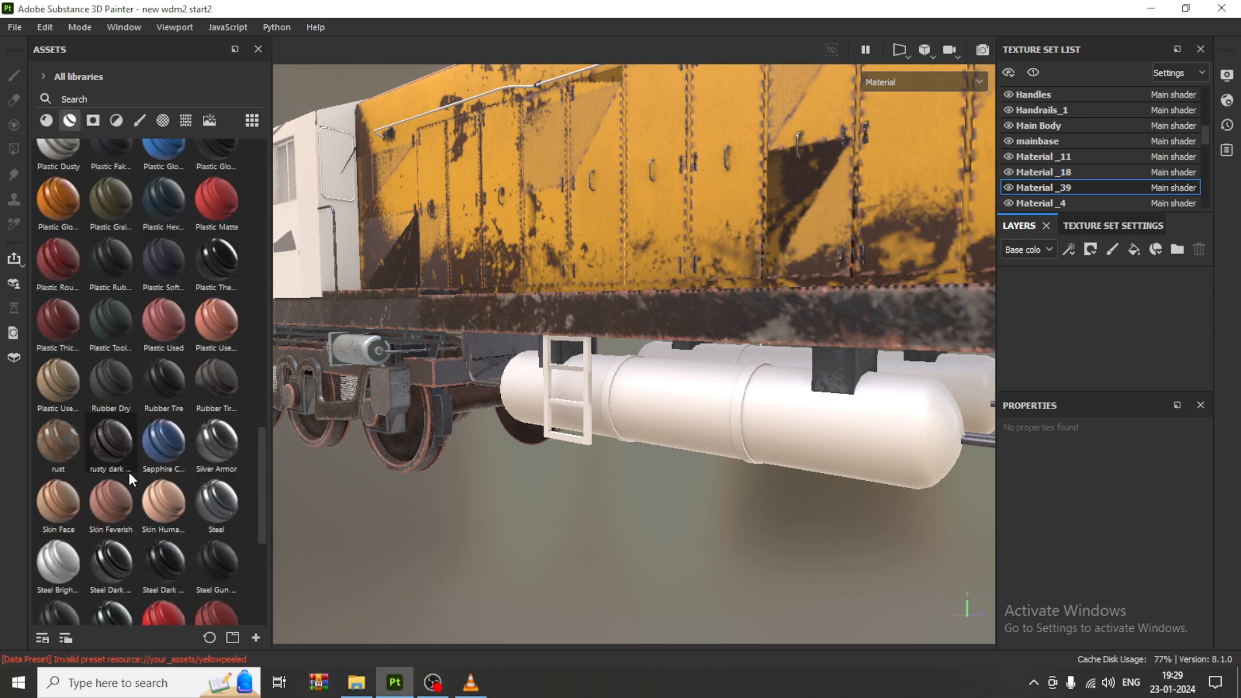
{"action": "scroll", "coordinate": [130, 477], "scroll_direction": "down", "scroll_amount": 5}
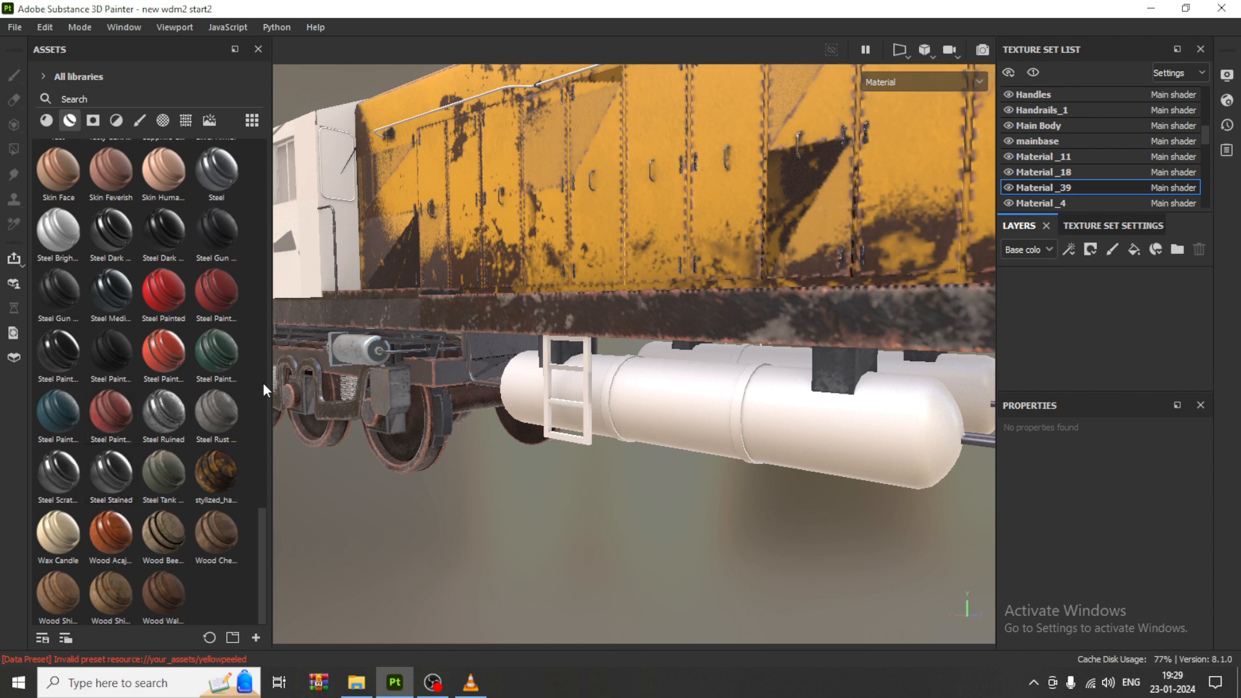
{"action": "left_click", "coordinate": [98, 99]}
{"action": "type", "text": "metal"}
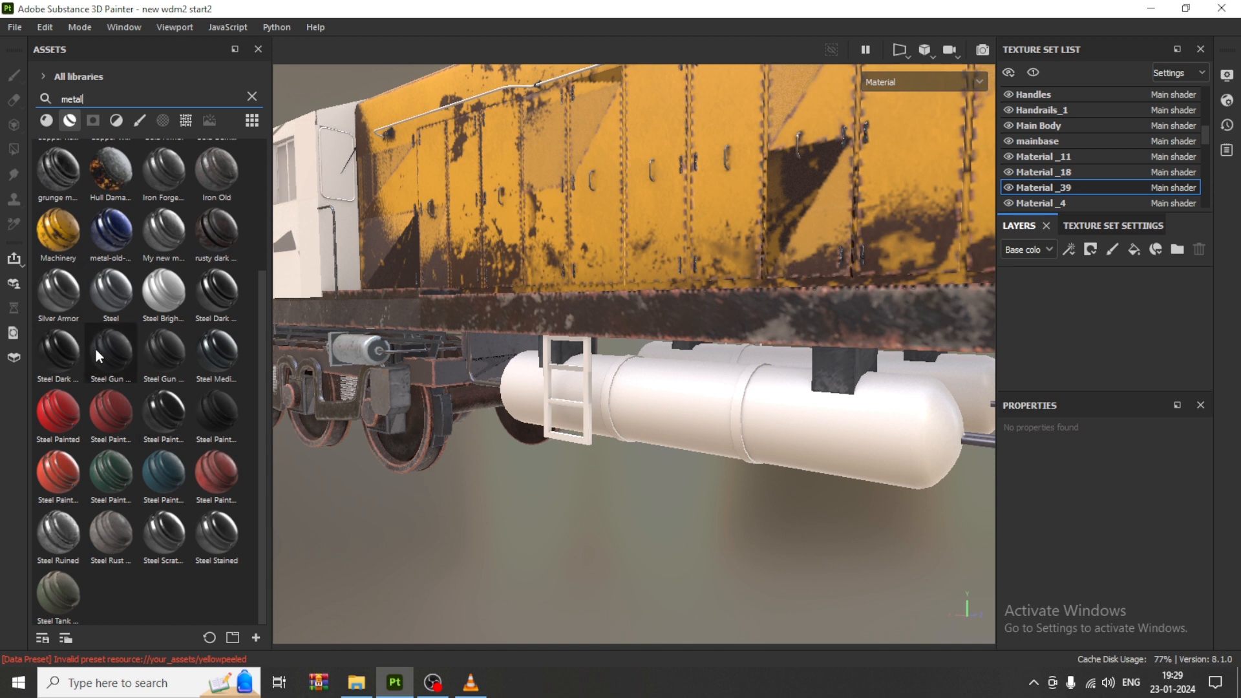
Apply the rusty dark metal smart material to the ladder beside the underside tank and inspect it up close.
{"action": "mouse_move", "coordinate": [96, 350]}
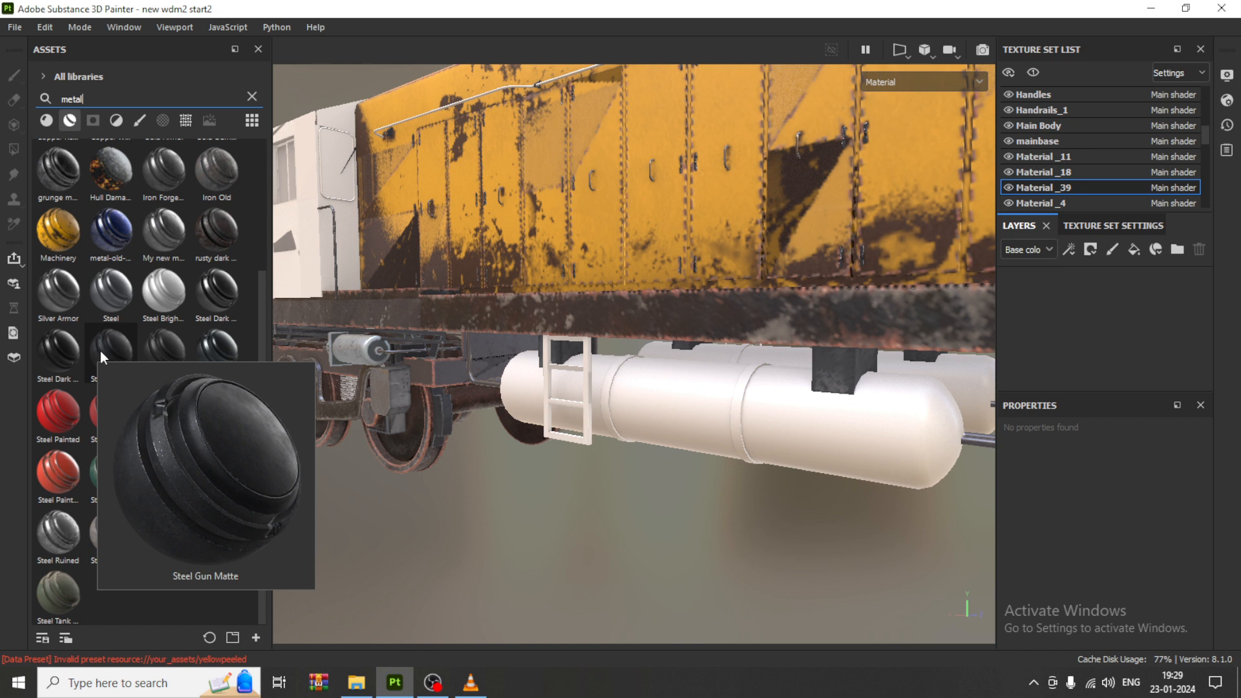
{"action": "mouse_move", "coordinate": [218, 429]}
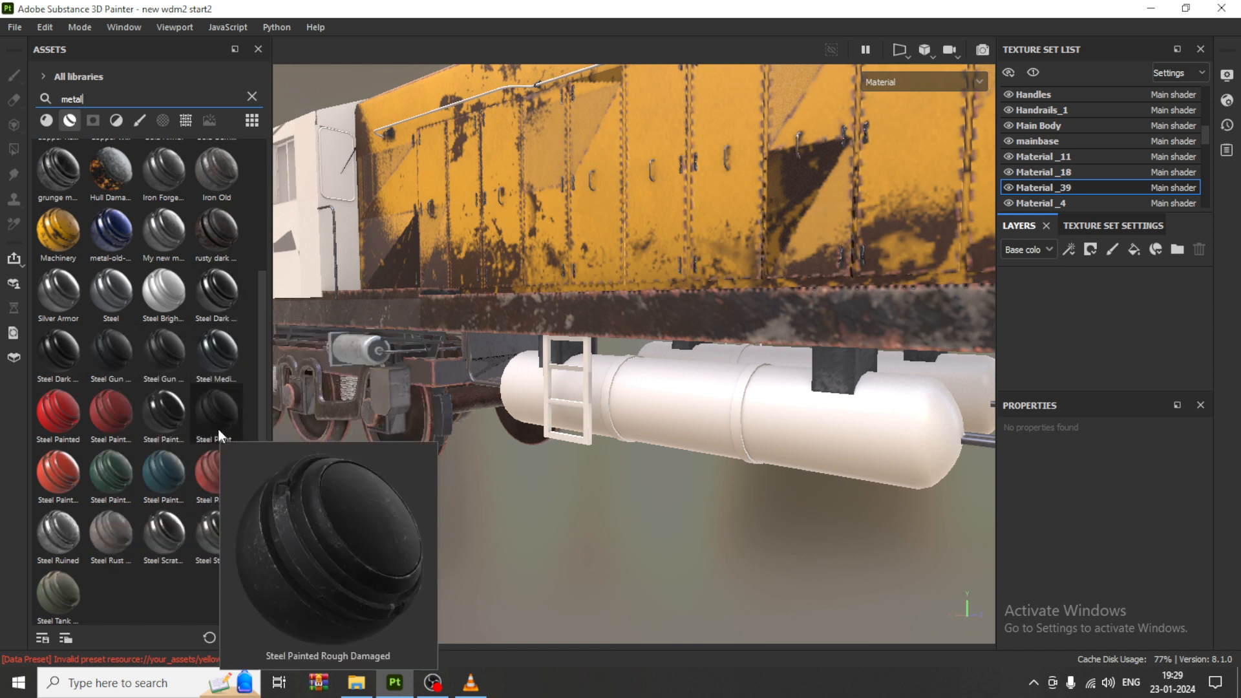
{"action": "mouse_move", "coordinate": [226, 234]}
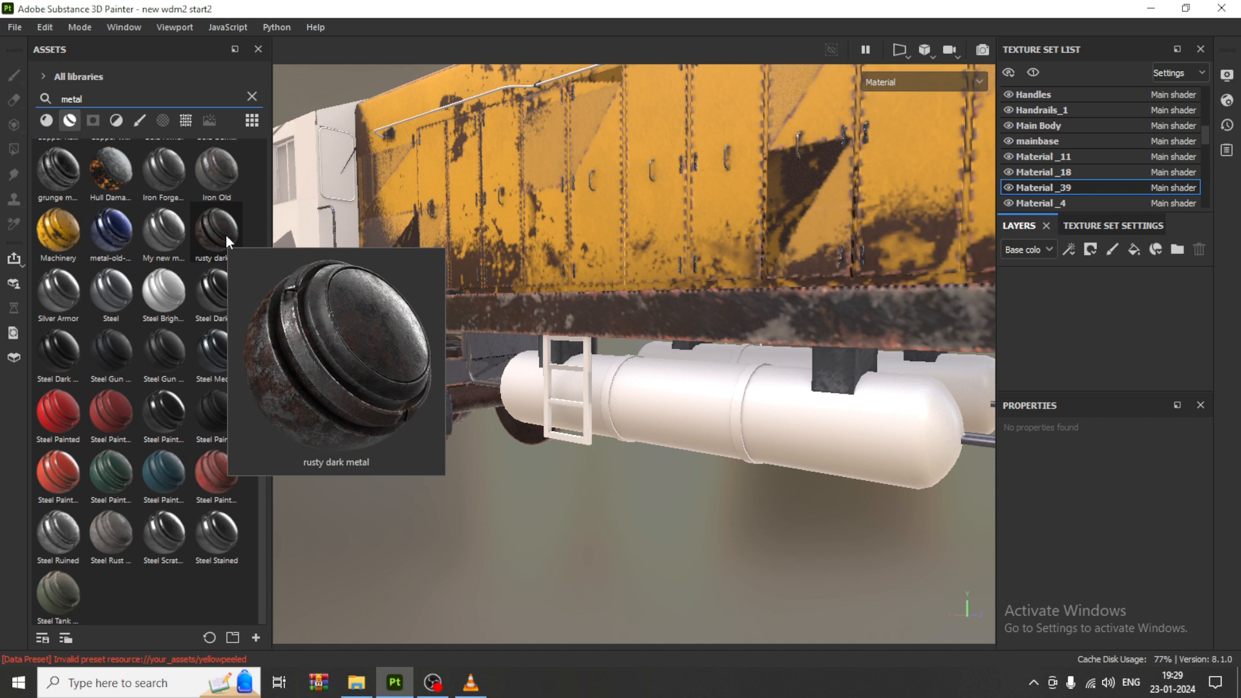
{"action": "left_click_drag", "start_coordinate": [226, 234], "coordinate": [574, 440]}
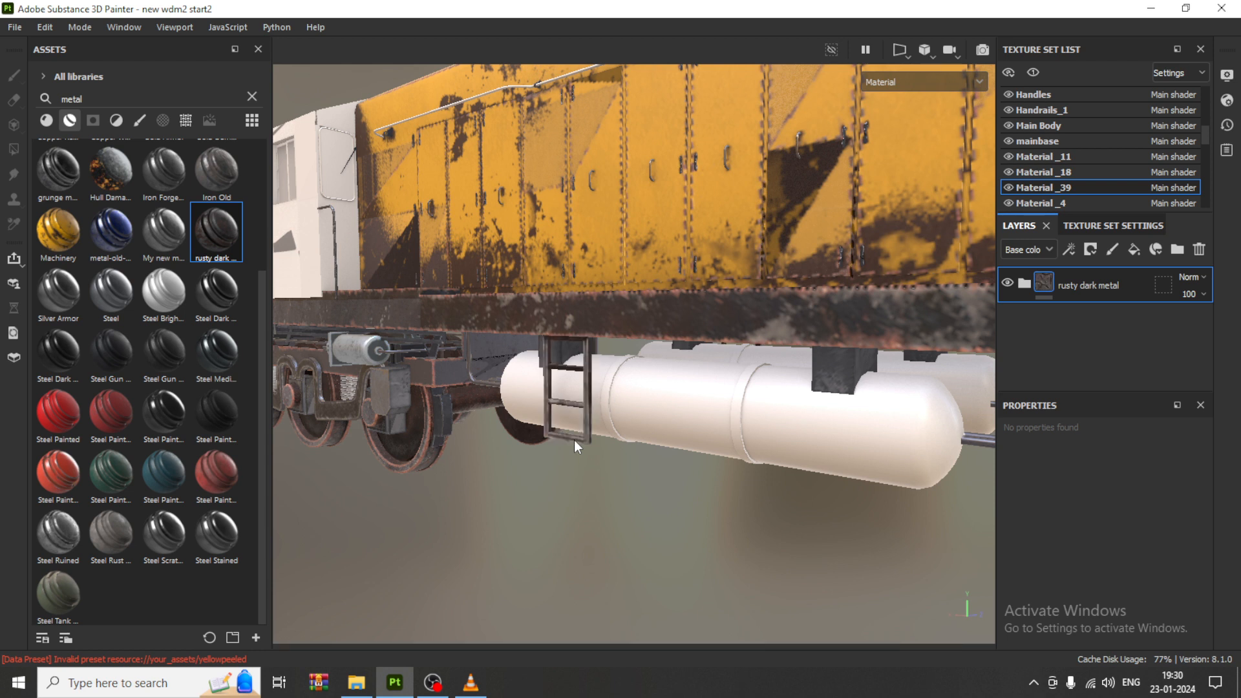
{"action": "scroll", "coordinate": [574, 440], "scroll_direction": "up", "scroll_amount": 8}
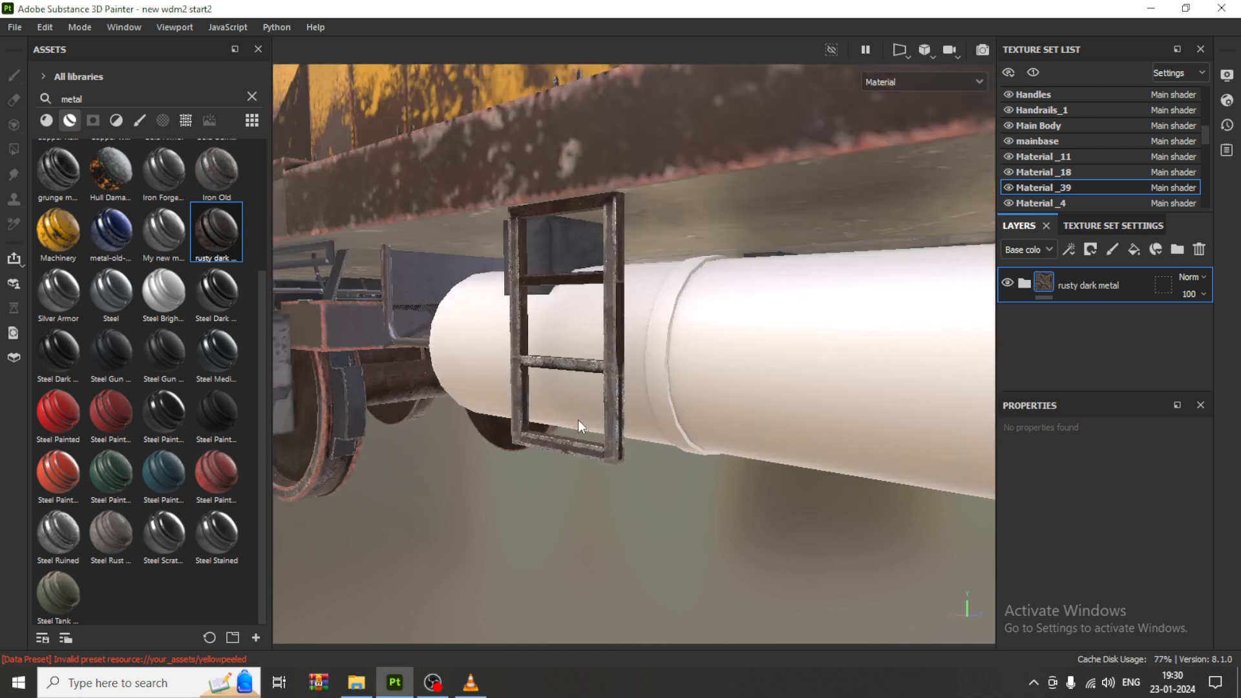
{"action": "scroll", "coordinate": [578, 420], "scroll_direction": "down", "scroll_amount": 2}
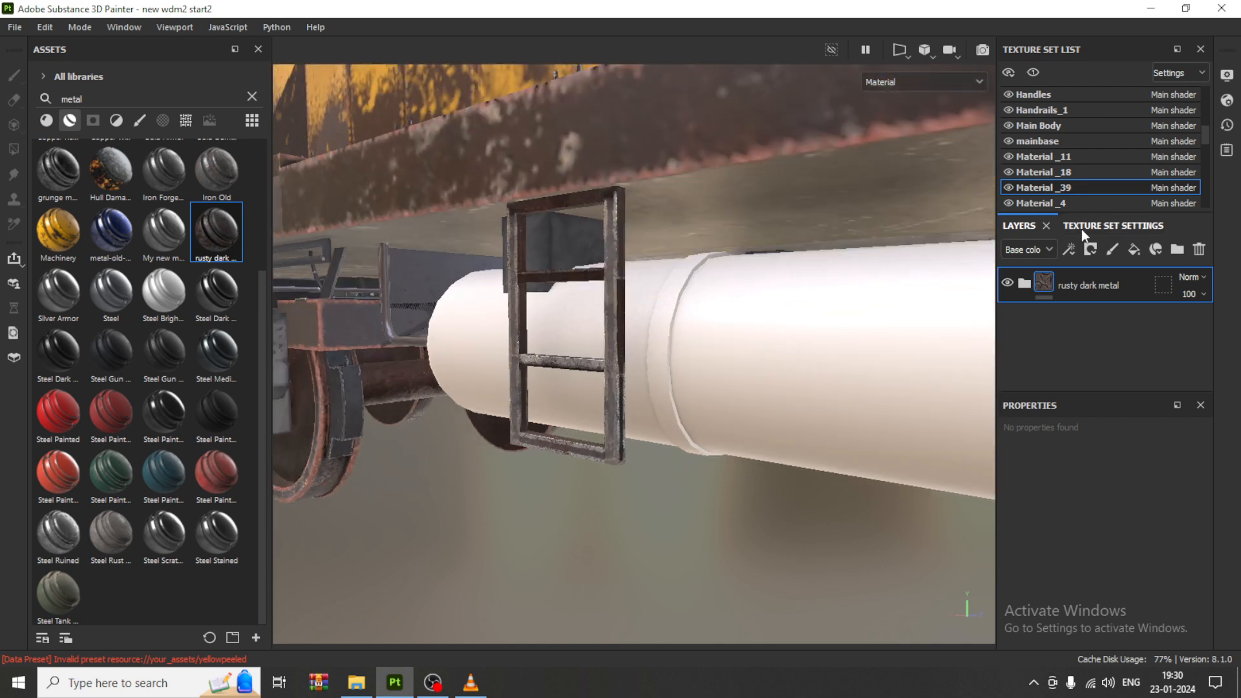
{"action": "scroll", "coordinate": [742, 200], "scroll_direction": "down", "scroll_amount": 5}
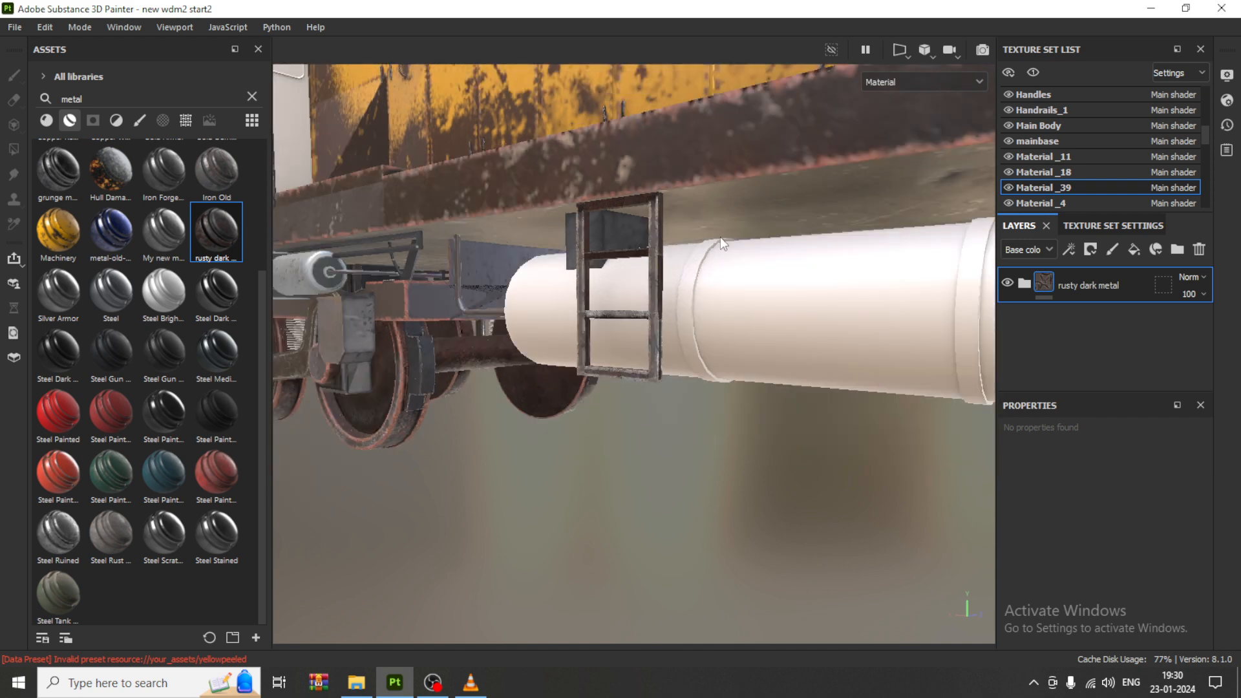
Check which parts use the texture sets from Material_4 through springs by toggling their visibility.
{"action": "left_click_drag", "start_coordinate": [738, 251], "coordinate": [679, 339], "text": "alt"}
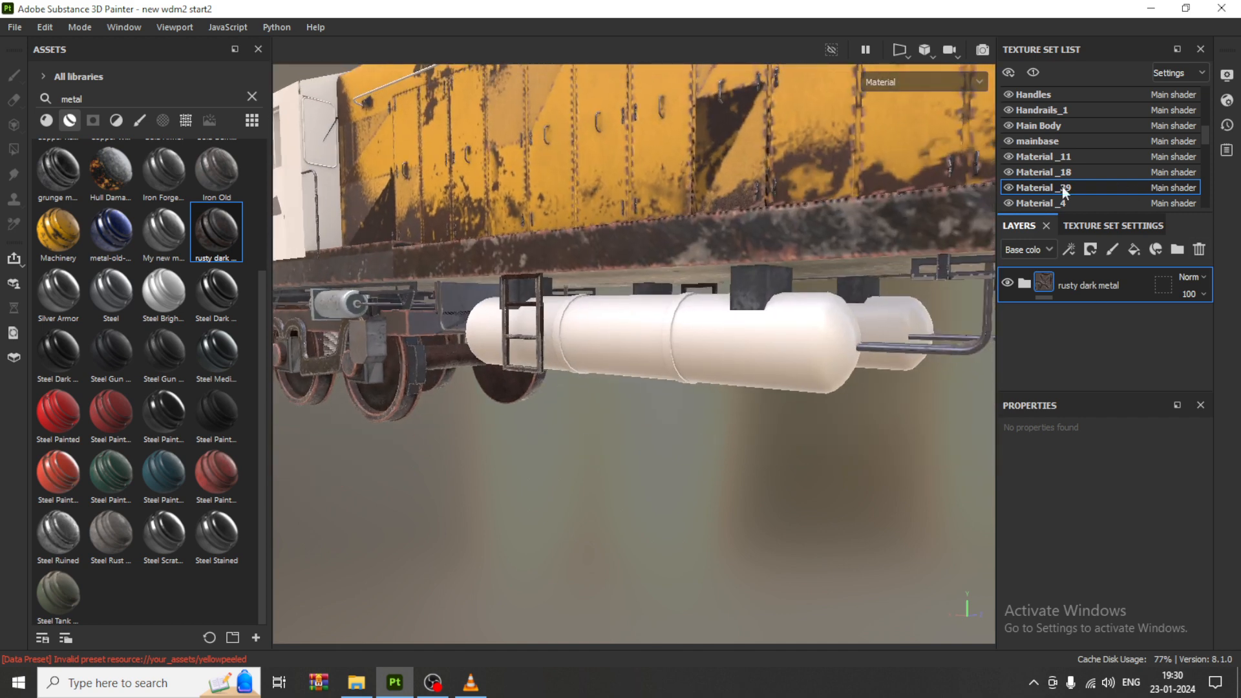
{"action": "left_click", "coordinate": [1007, 204]}
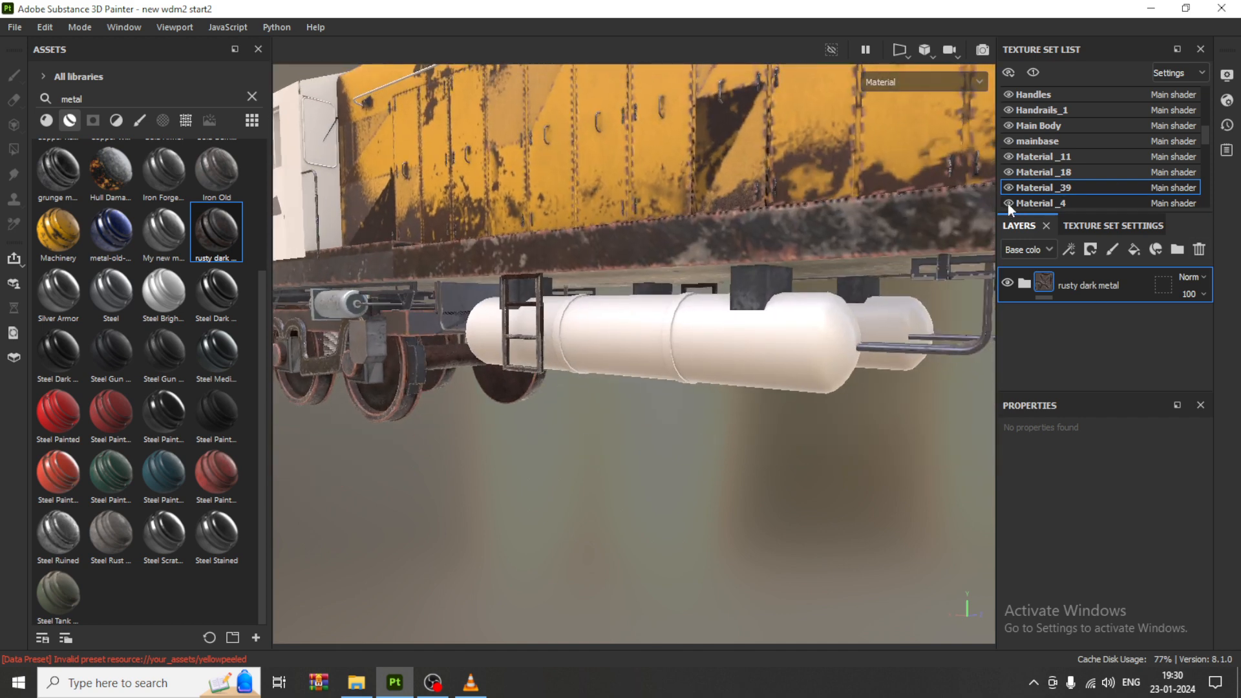
{"action": "left_click", "coordinate": [1007, 203]}
{"action": "scroll", "coordinate": [1077, 171], "scroll_direction": "down", "scroll_amount": 1}
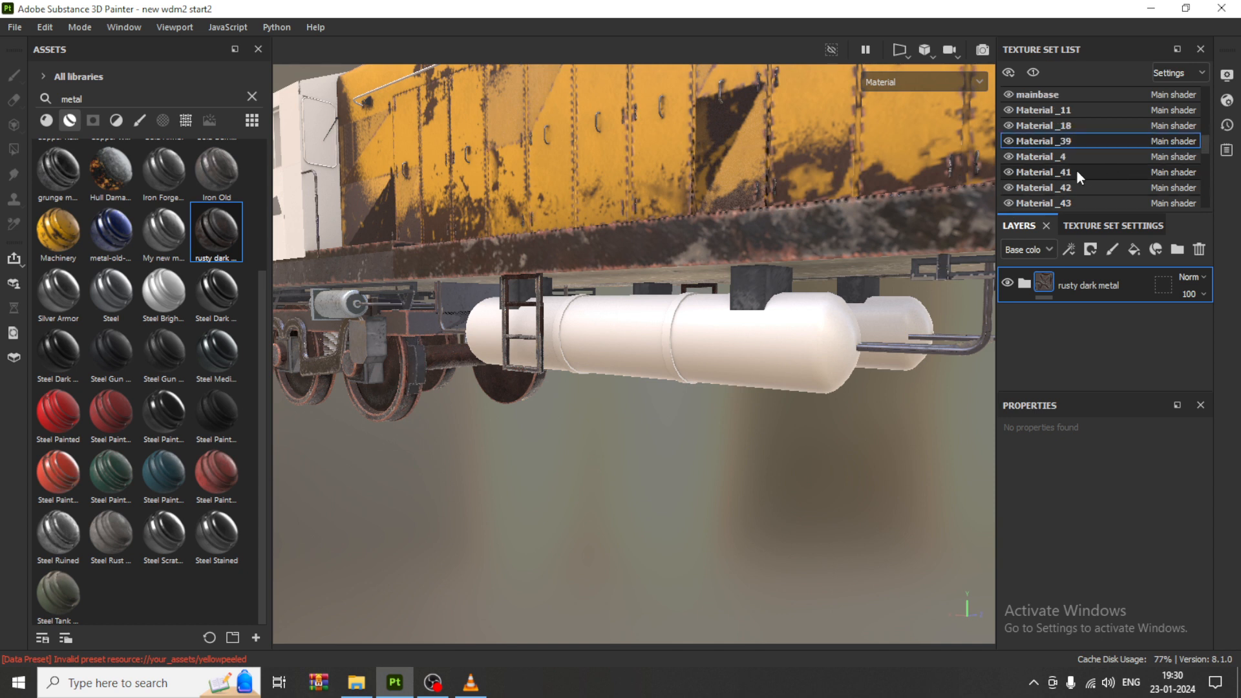
{"action": "left_click", "coordinate": [1010, 188]}
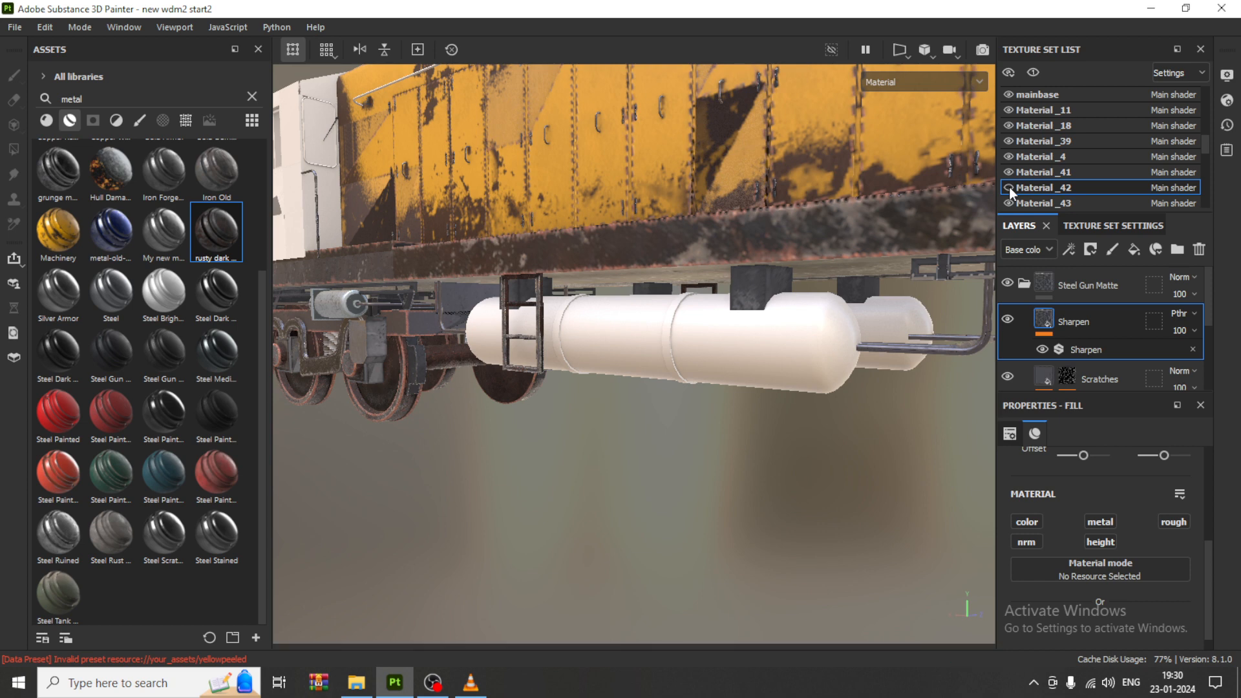
{"action": "left_click", "coordinate": [1008, 203]}
{"action": "left_click", "coordinate": [1007, 203]}
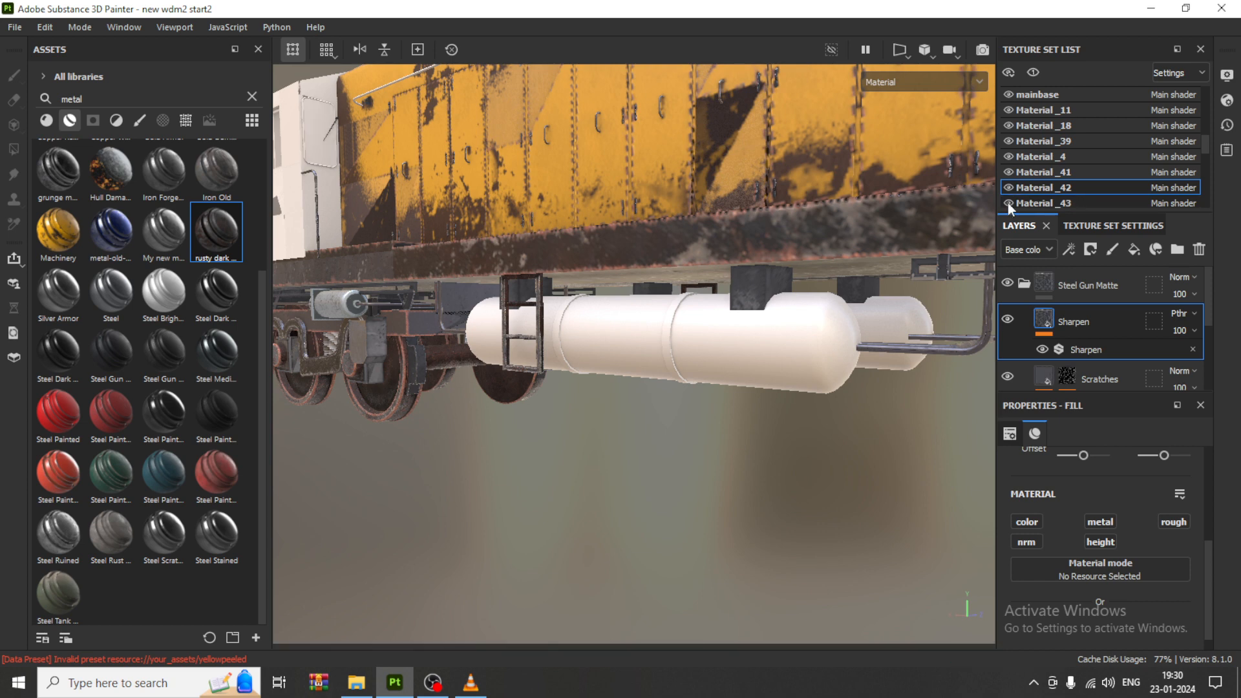
{"action": "scroll", "coordinate": [1072, 184], "scroll_direction": "down", "scroll_amount": 3}
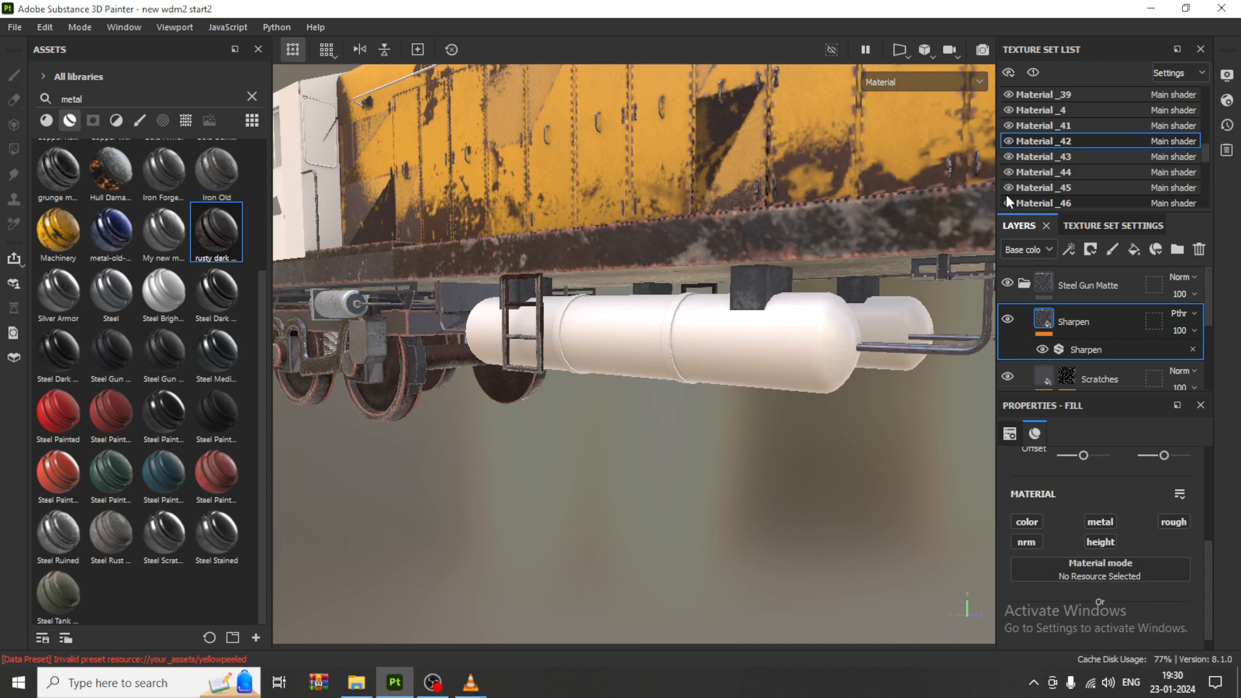
{"action": "scroll", "coordinate": [1034, 194], "scroll_direction": "down", "scroll_amount": 1}
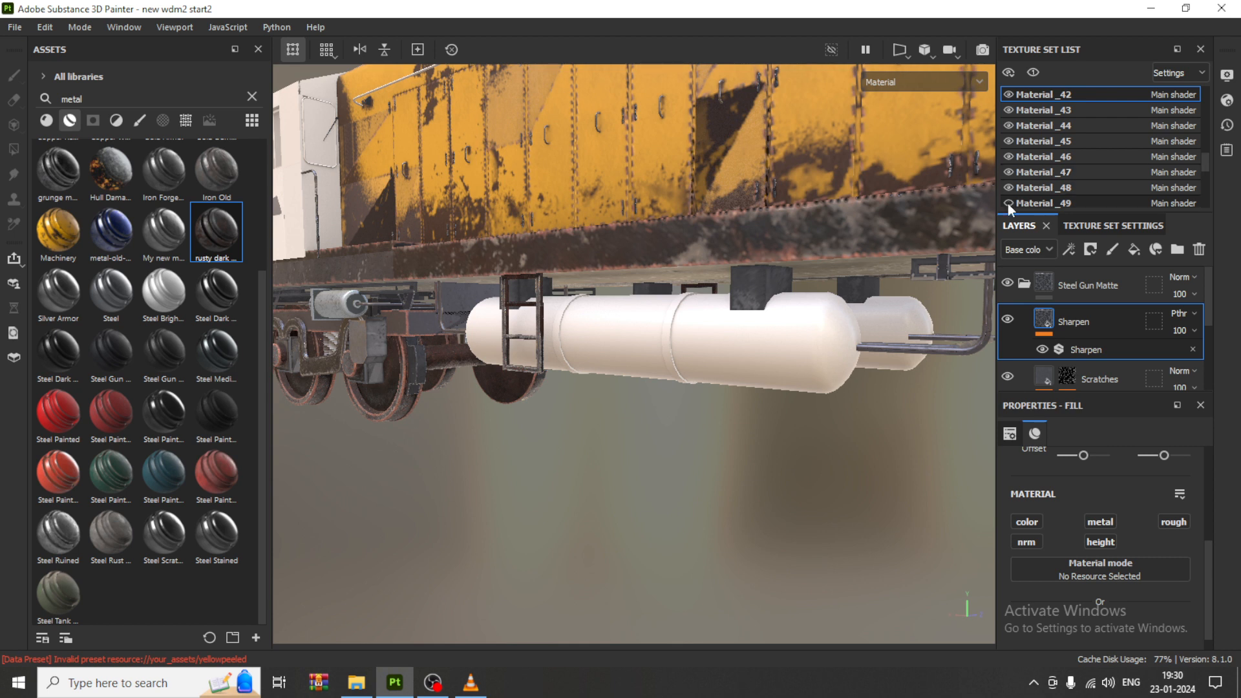
{"action": "scroll", "coordinate": [1044, 191], "scroll_direction": "down", "scroll_amount": 2}
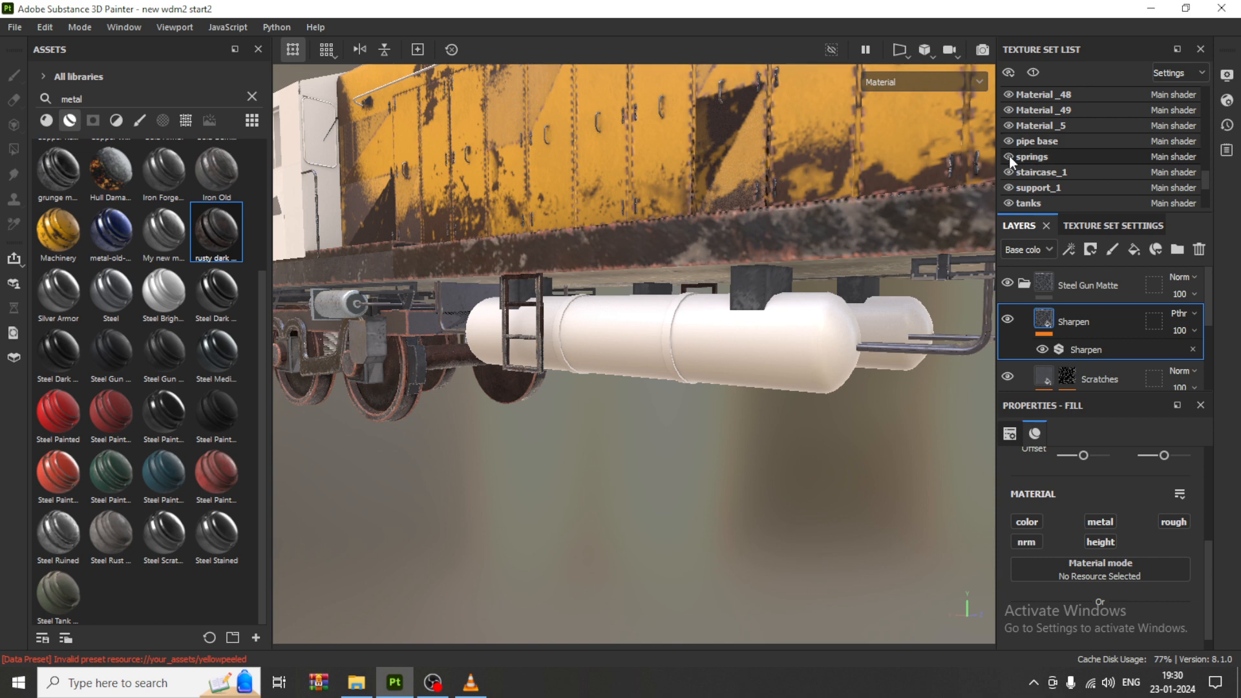
Apply the rusty dark metal smart material to the bogie's coil springs in the springs texture set.
{"action": "middle_click_drag", "start_coordinate": [793, 393], "coordinate": [573, 386], "text": "alt"}
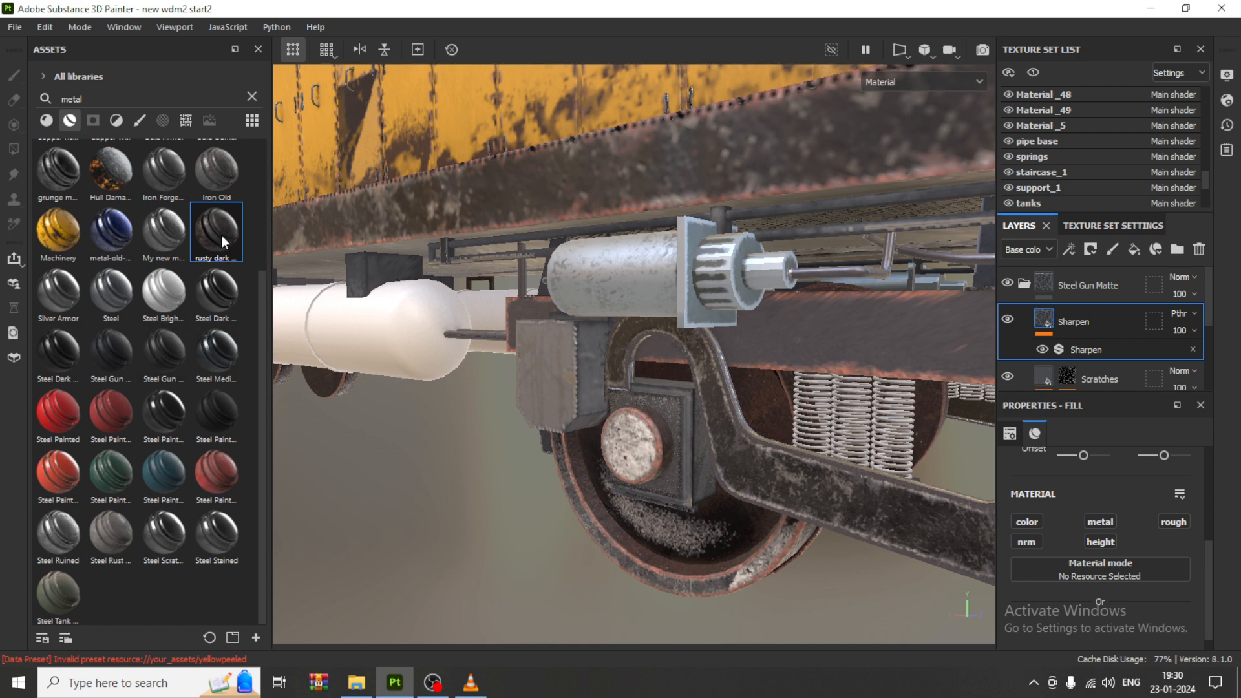
{"action": "left_click", "coordinate": [1032, 157]}
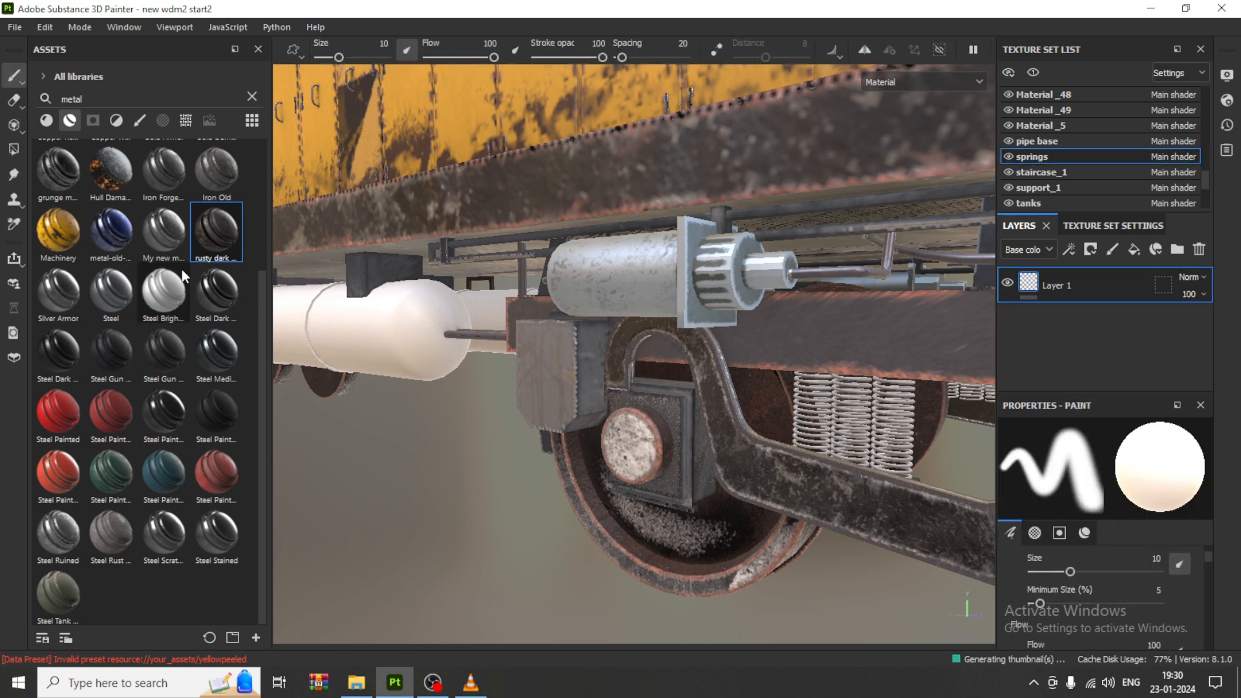
{"action": "left_click_drag", "start_coordinate": [216, 233], "coordinate": [890, 435]}
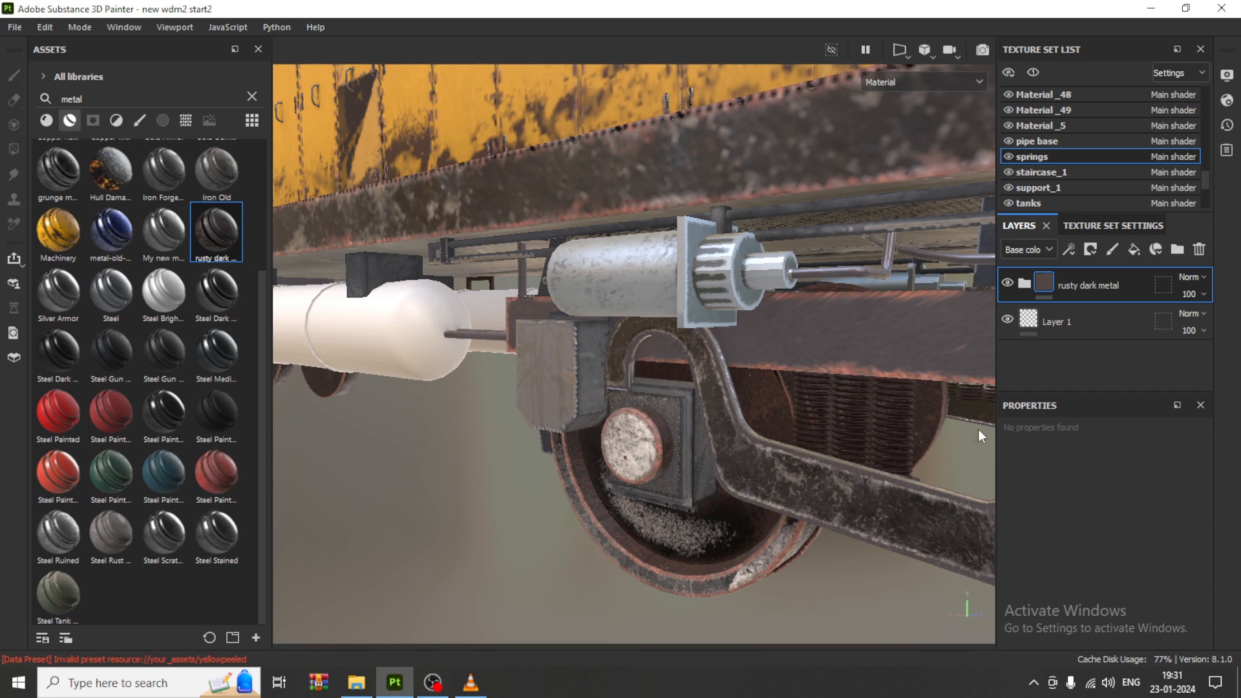
Check which locomotive parts use the staircase_1 and support_1 texture sets by toggling their visibility.
{"action": "left_click", "coordinate": [1008, 173]}
{"action": "scroll", "coordinate": [797, 340], "scroll_direction": "down", "scroll_amount": 4}
{"action": "scroll", "coordinate": [849, 350], "scroll_direction": "down", "scroll_amount": 1}
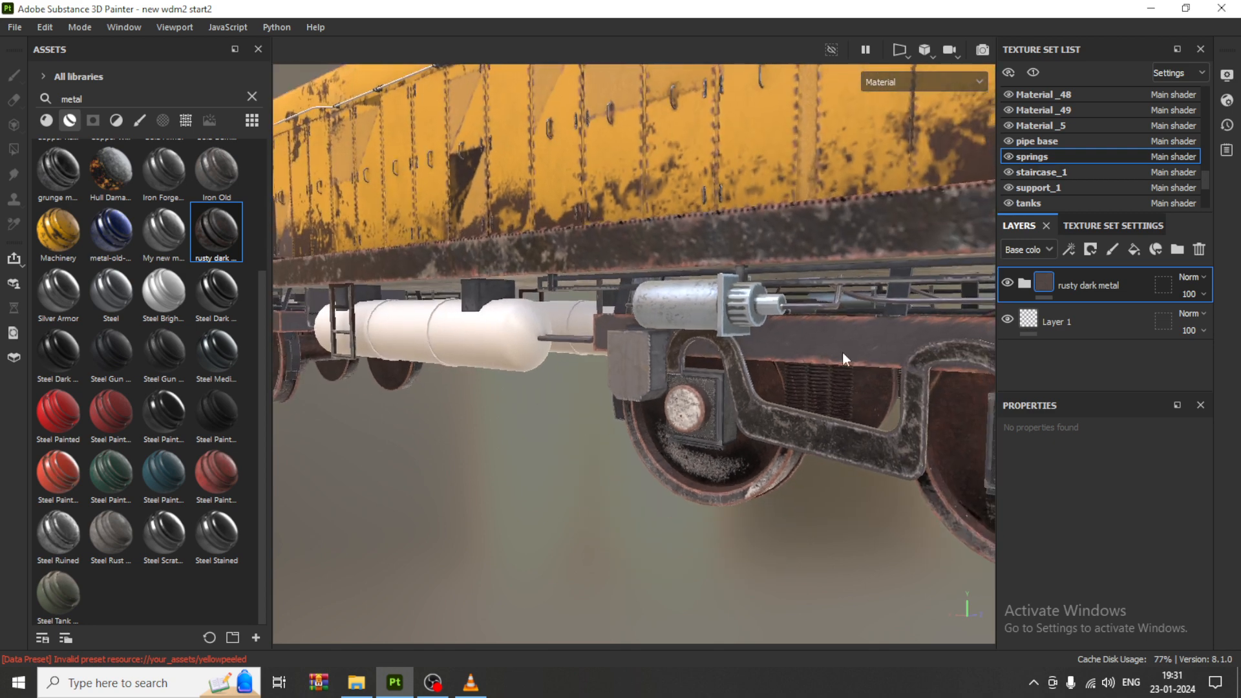
{"action": "left_click", "coordinate": [1009, 188]}
{"action": "scroll", "coordinate": [797, 402], "scroll_direction": "down", "scroll_amount": 5}
{"action": "middle_click_drag", "start_coordinate": [619, 394], "coordinate": [342, 387]}
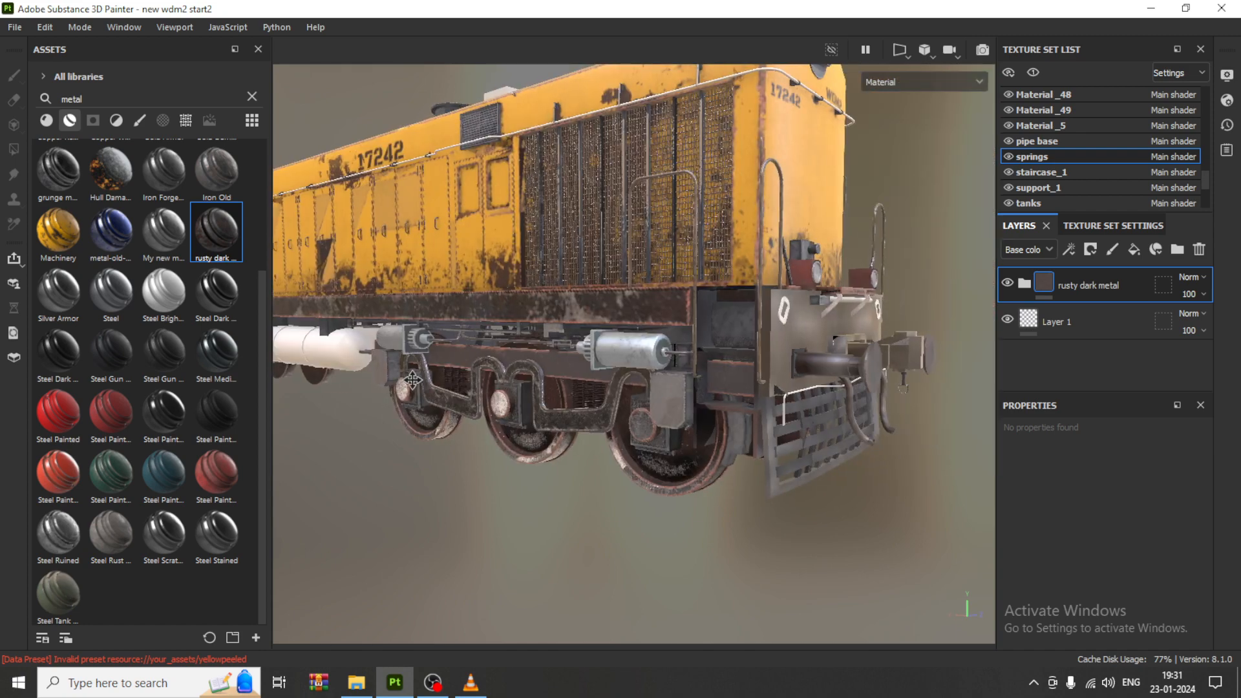
{"action": "middle_click_drag", "start_coordinate": [582, 387], "coordinate": [515, 389], "text": "alt"}
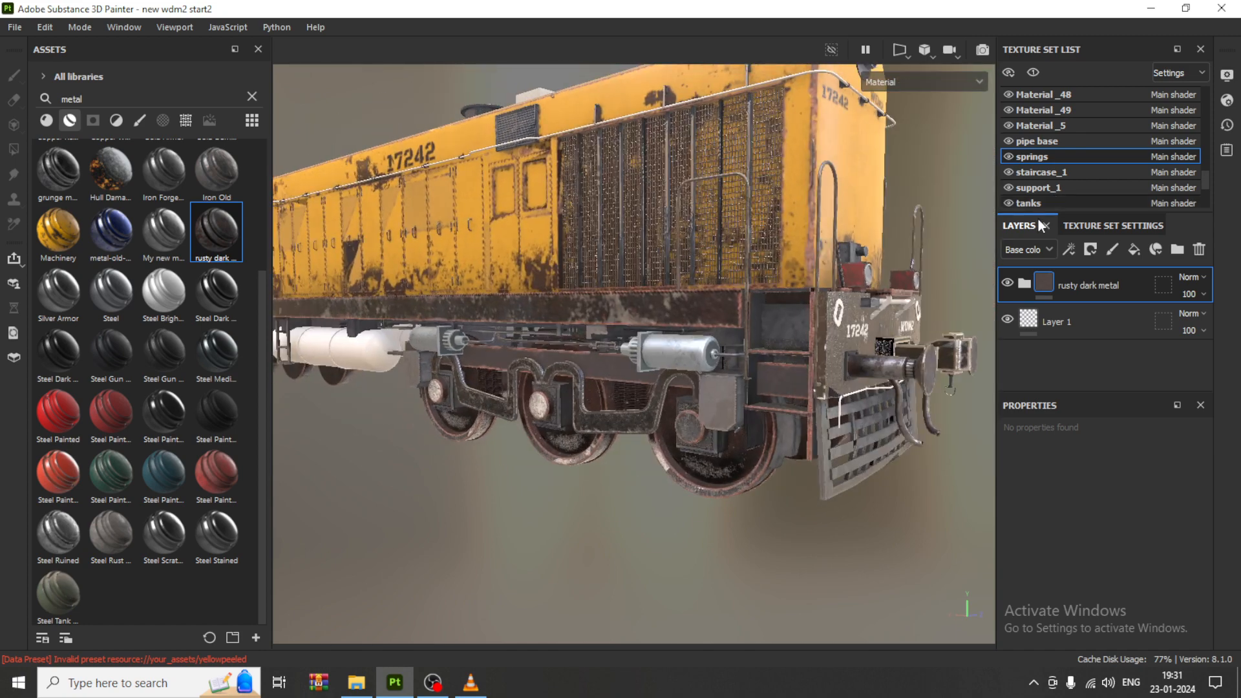
{"action": "left_click", "coordinate": [1008, 188]}
{"action": "left_click", "coordinate": [1008, 187]}
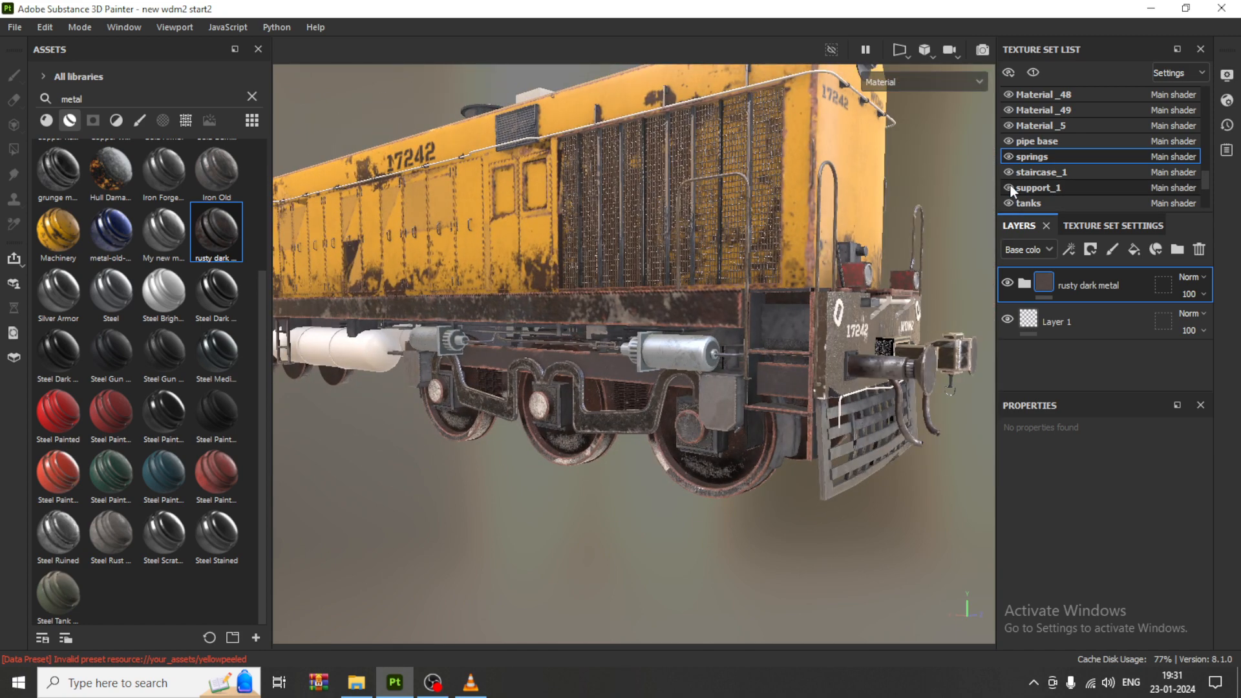
Check which part uses the tanks texture set by toggling its visibility, and view the underside tanks closely.
{"action": "left_click", "coordinate": [1009, 203]}
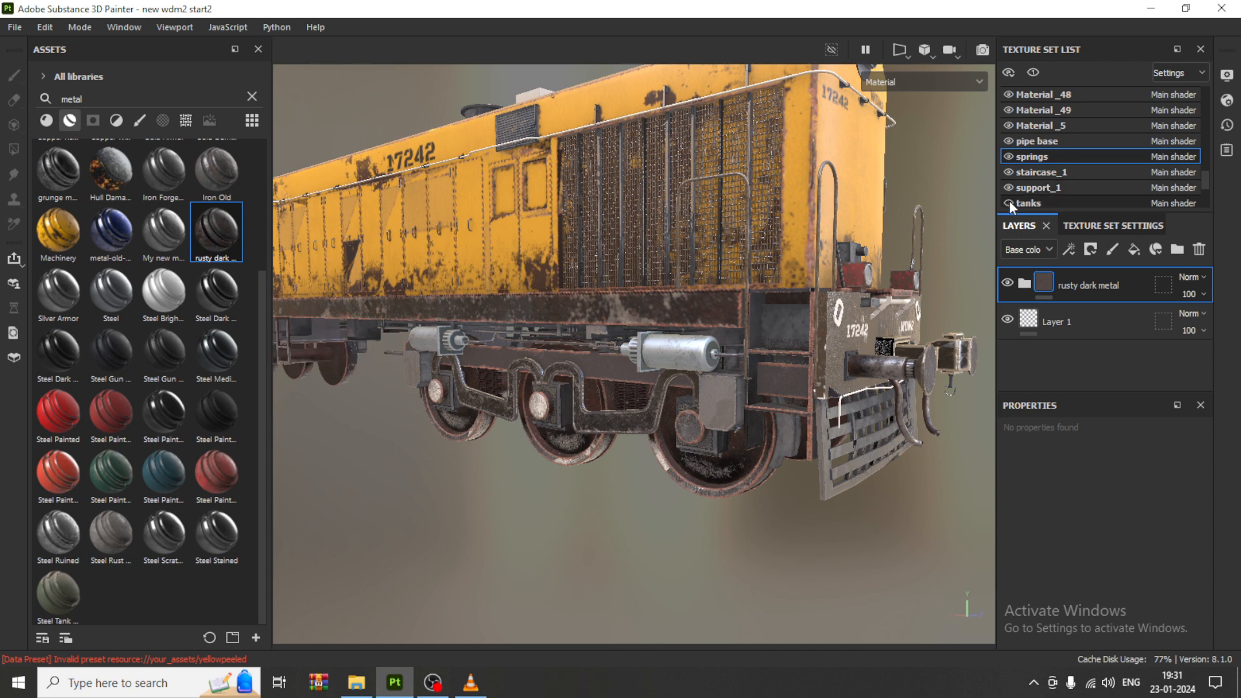
{"action": "left_click", "coordinate": [1009, 203]}
{"action": "left_click_drag", "start_coordinate": [815, 414], "coordinate": [731, 439], "text": "alt"}
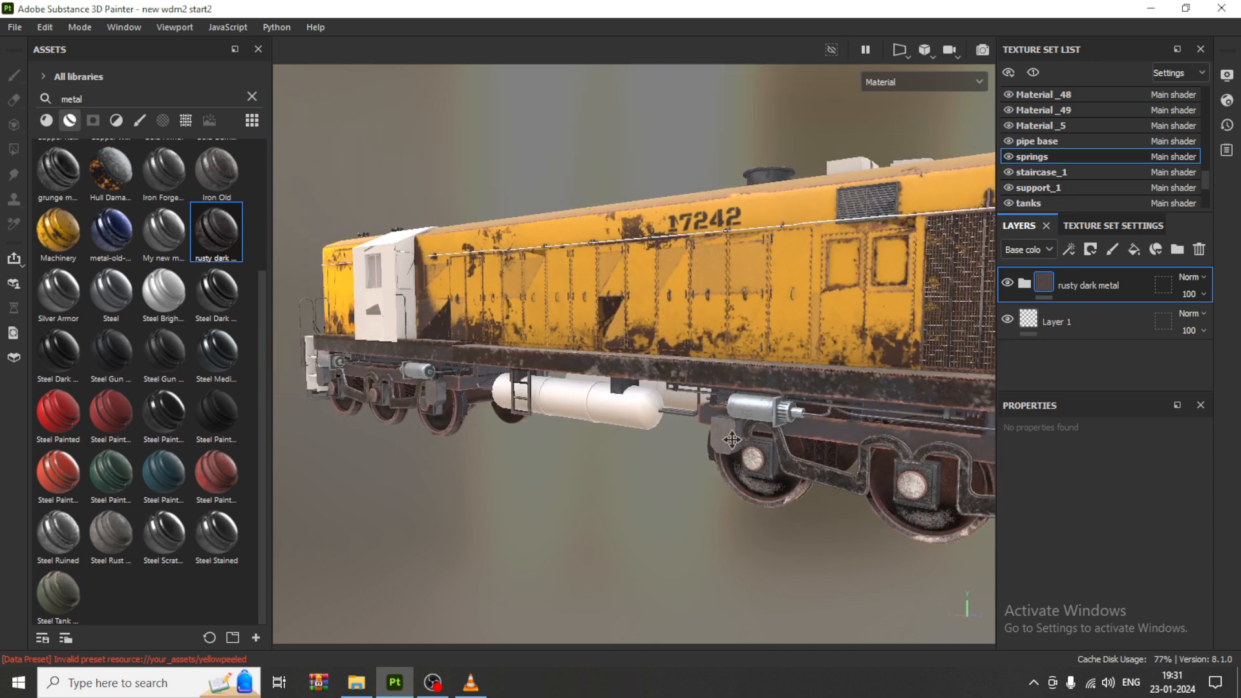
{"action": "scroll", "coordinate": [594, 427], "scroll_direction": "up", "scroll_amount": 3}
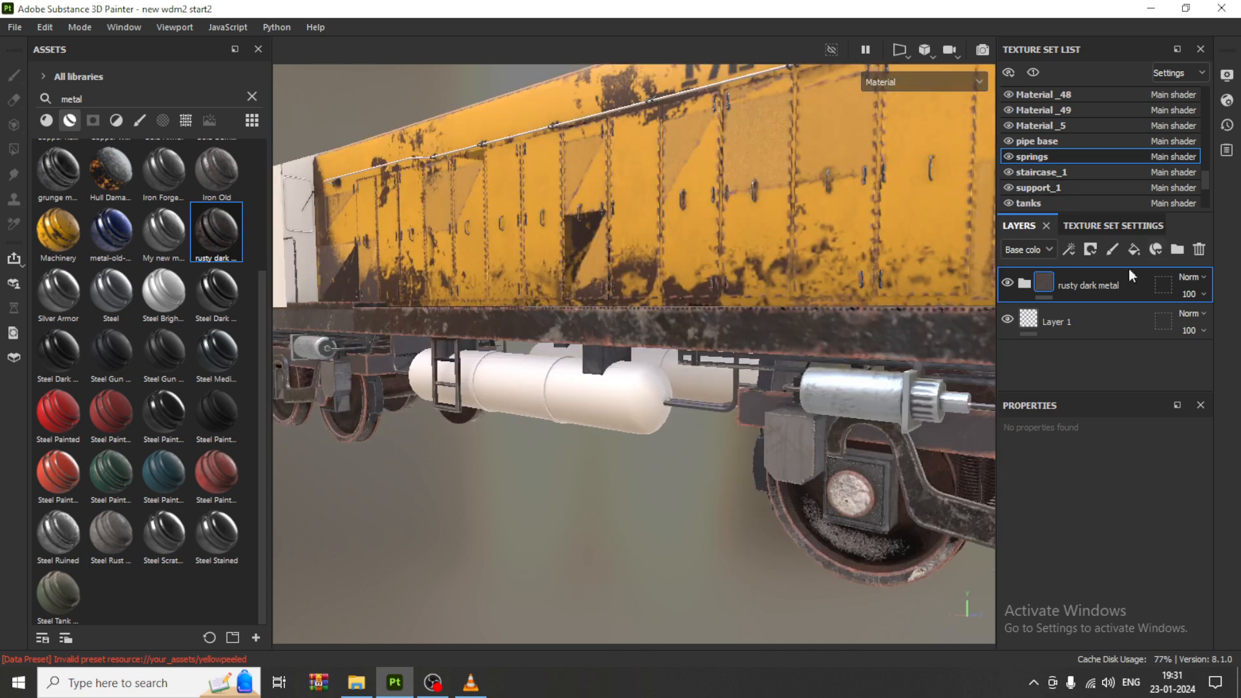
Instantiate Folder 1 from the Base_1 texture set onto the tanks texture set only.
{"action": "left_click", "coordinate": [1041, 201]}
{"action": "scroll", "coordinate": [1084, 165], "scroll_direction": "down", "scroll_amount": 2}
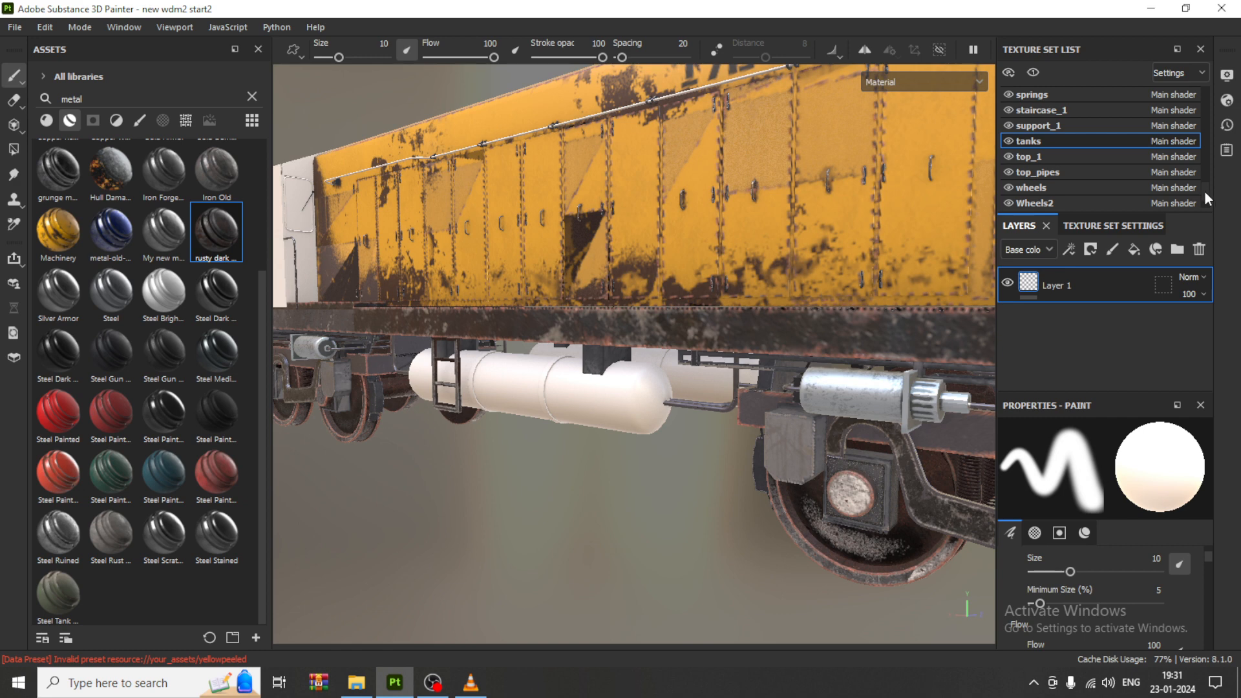
{"action": "left_click_drag", "start_coordinate": [1205, 192], "coordinate": [1201, 104]}
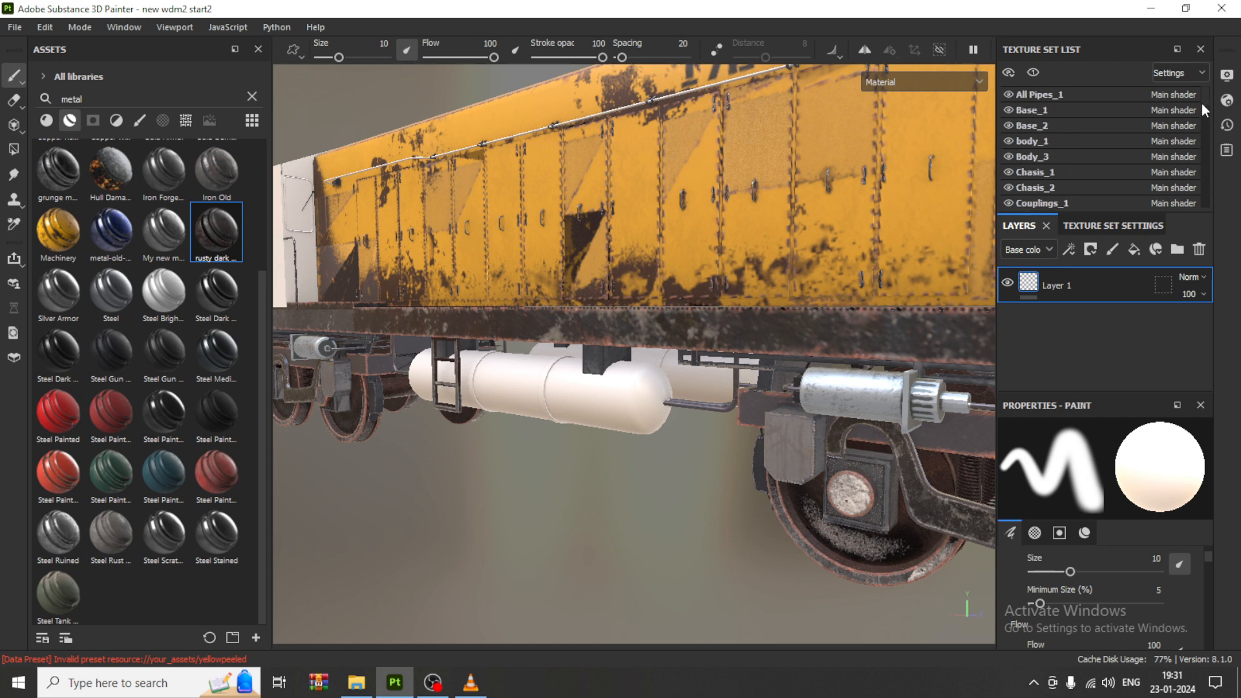
{"action": "left_click", "coordinate": [1038, 110]}
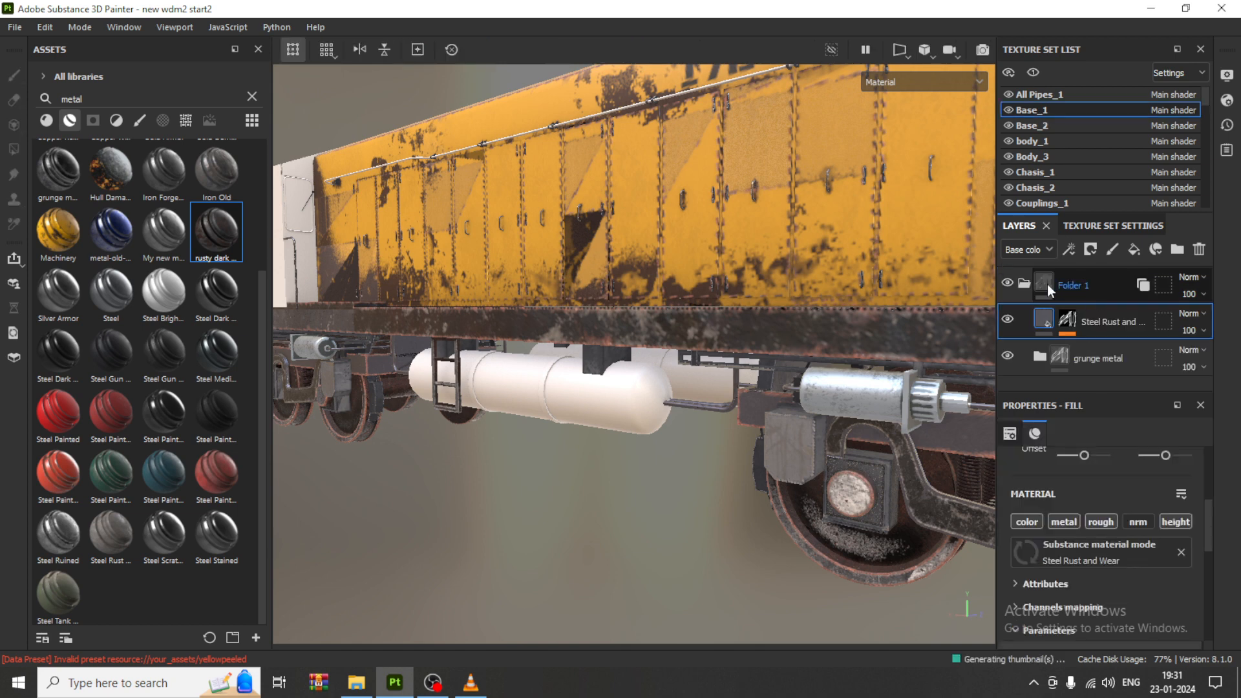
{"action": "left_click", "coordinate": [1050, 291]}
{"action": "right_click", "coordinate": [1099, 287]}
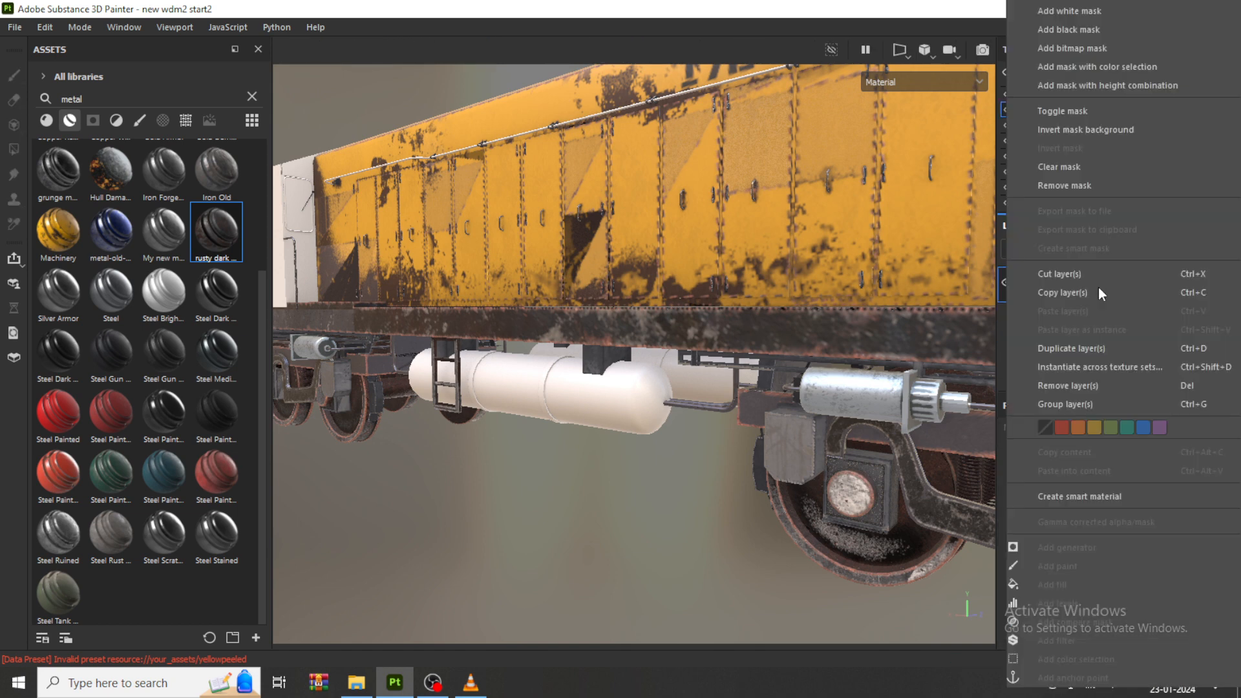
{"action": "left_click", "coordinate": [1135, 366]}
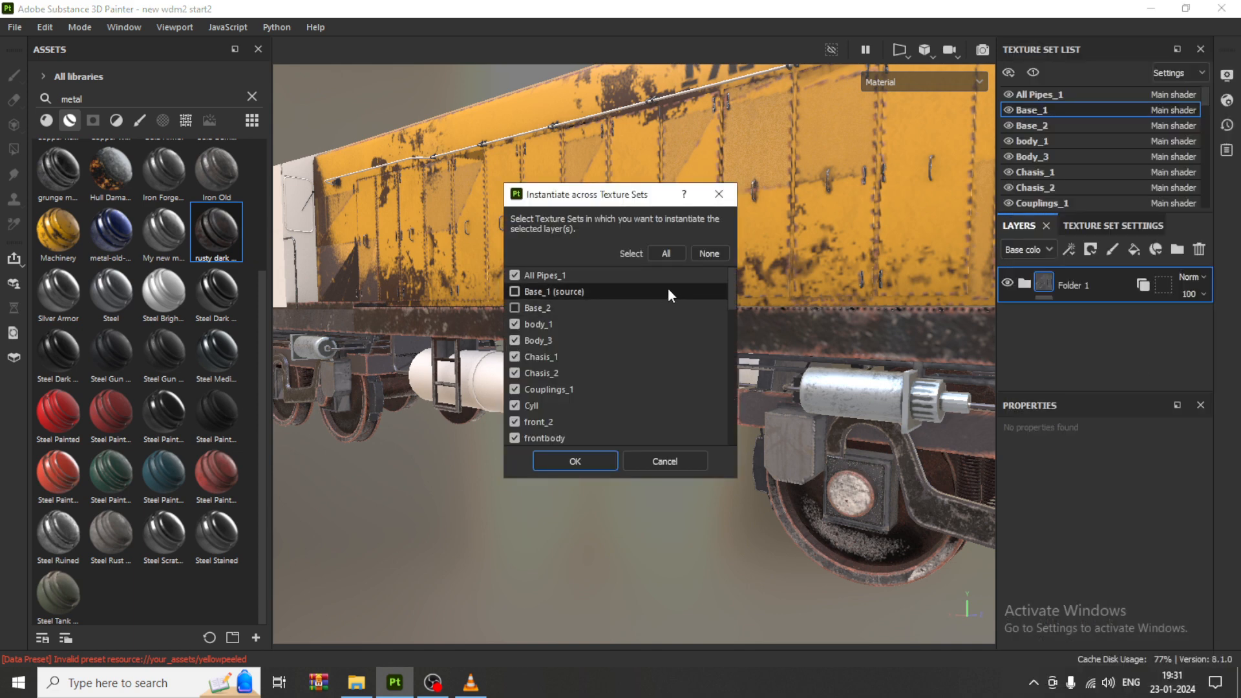
{"action": "left_click", "coordinate": [711, 254]}
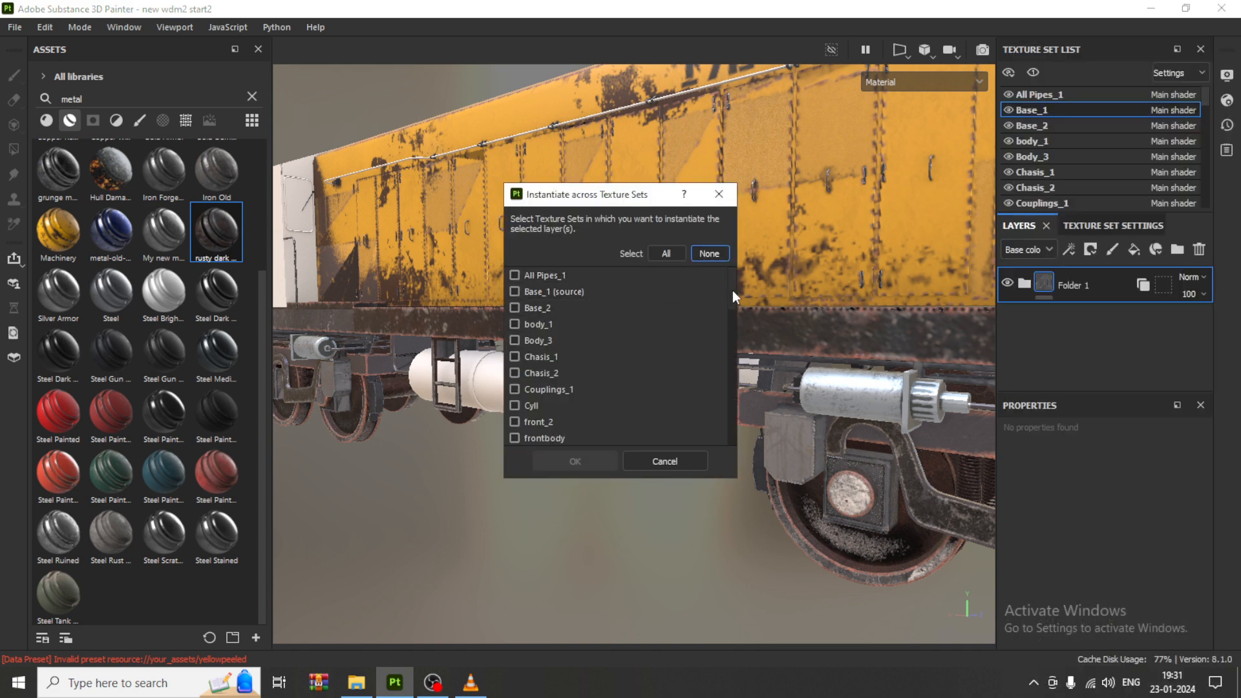
{"action": "left_click_drag", "start_coordinate": [732, 289], "coordinate": [734, 401]}
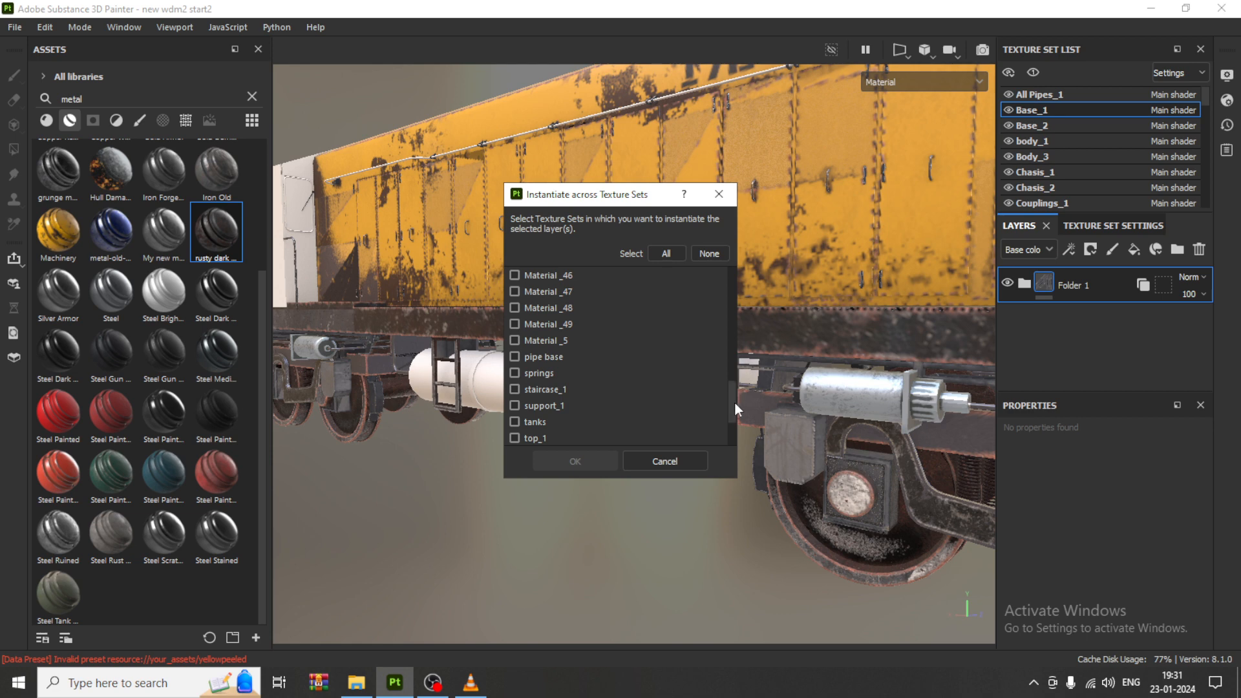
{"action": "left_click", "coordinate": [516, 423]}
{"action": "left_click", "coordinate": [570, 462]}
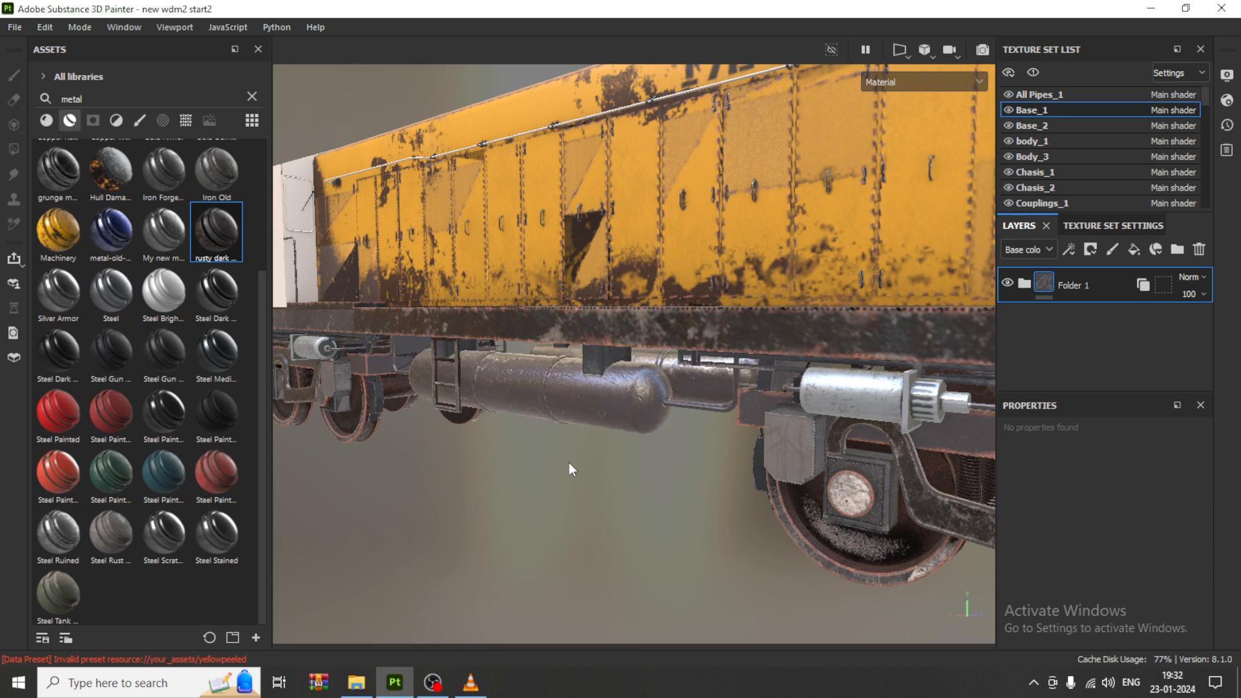
Bring the whole locomotive into view and save the project.
{"action": "scroll", "coordinate": [569, 463], "scroll_direction": "down", "scroll_amount": 4}
{"action": "left_click_drag", "start_coordinate": [722, 494], "coordinate": [636, 416], "text": "alt"}
{"action": "scroll", "coordinate": [636, 416], "scroll_direction": "down", "scroll_amount": 4}
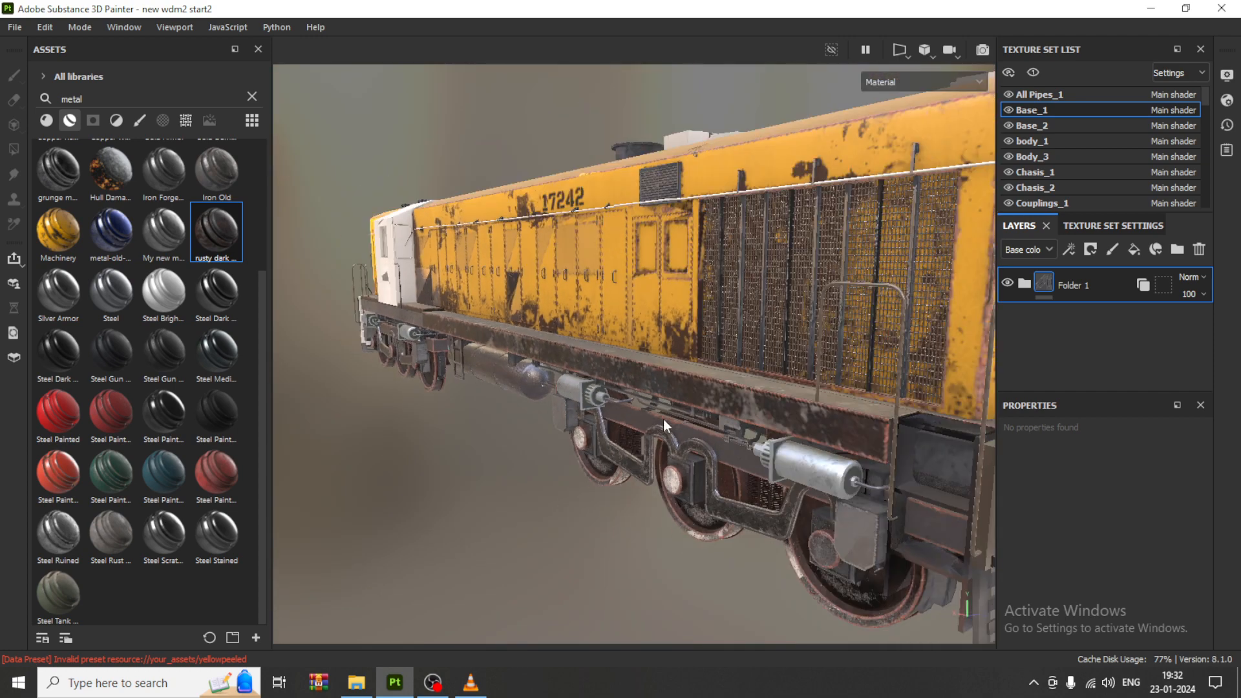
{"action": "middle_click_drag", "start_coordinate": [640, 402], "coordinate": [567, 393], "text": "alt"}
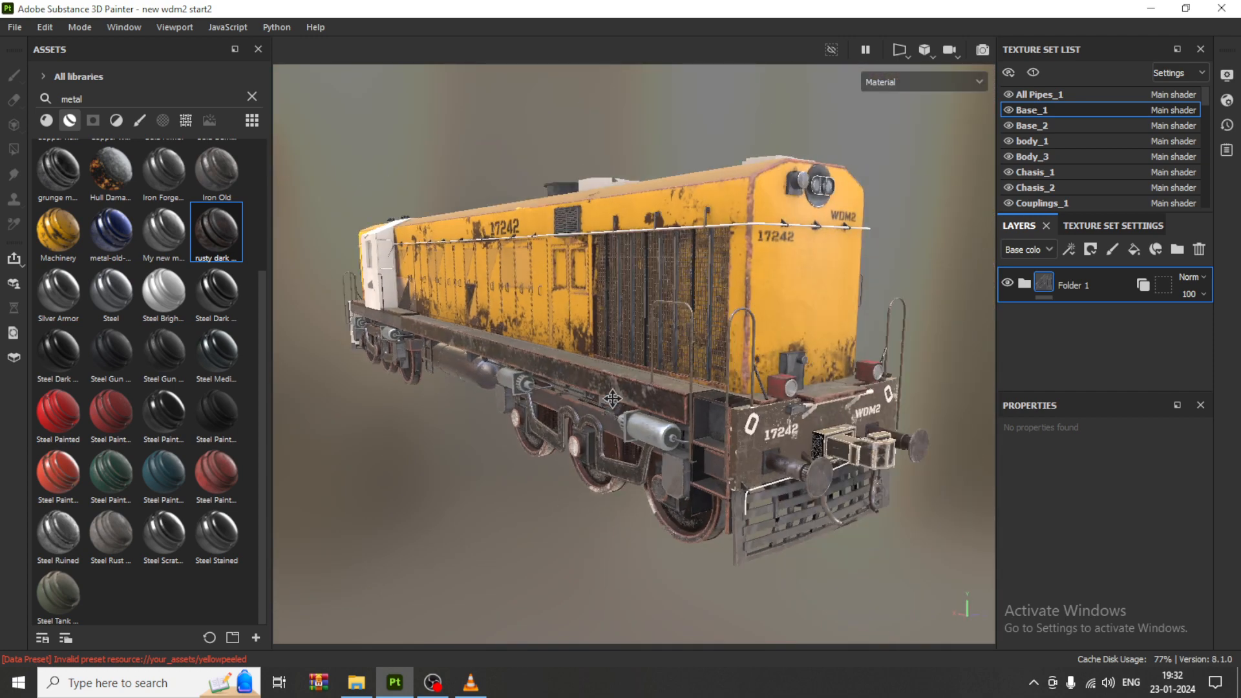
{"action": "left_click", "coordinate": [20, 29]}
{"action": "left_click", "coordinate": [80, 148]}
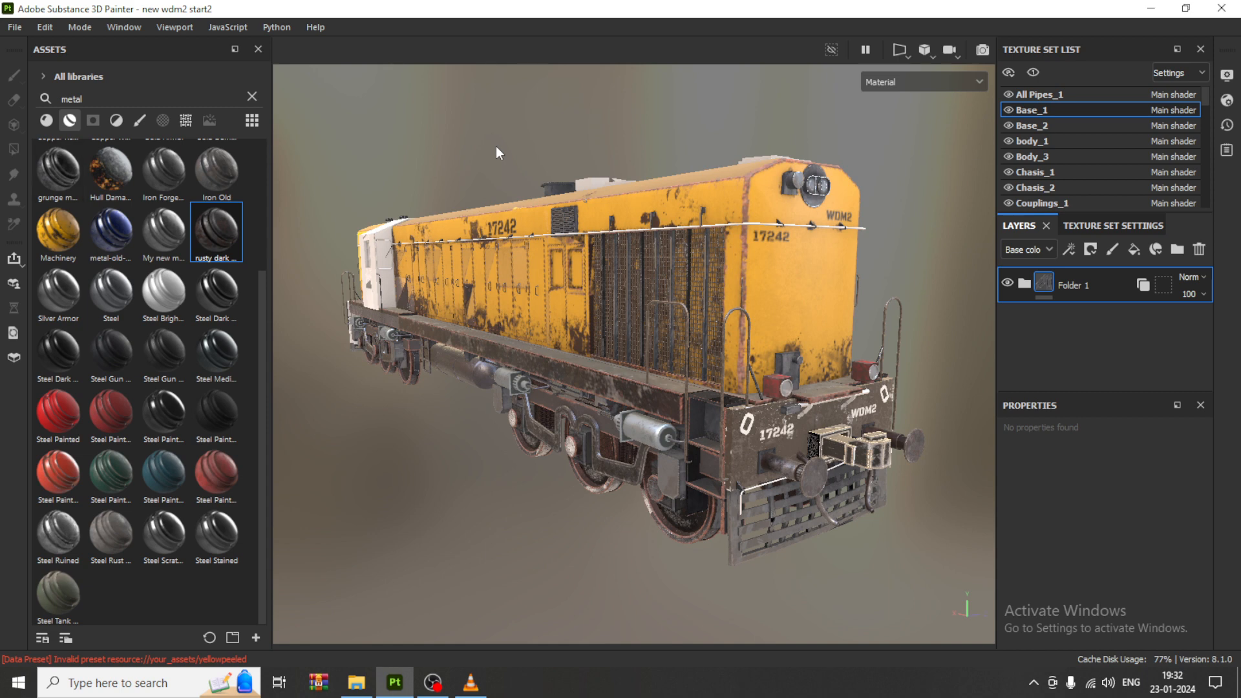
Check which part uses the top_pipes texture set by toggling its visibility.
{"action": "middle_click_drag", "start_coordinate": [496, 153], "coordinate": [757, 272]}
{"action": "scroll", "coordinate": [721, 354], "scroll_direction": "up", "scroll_amount": 2}
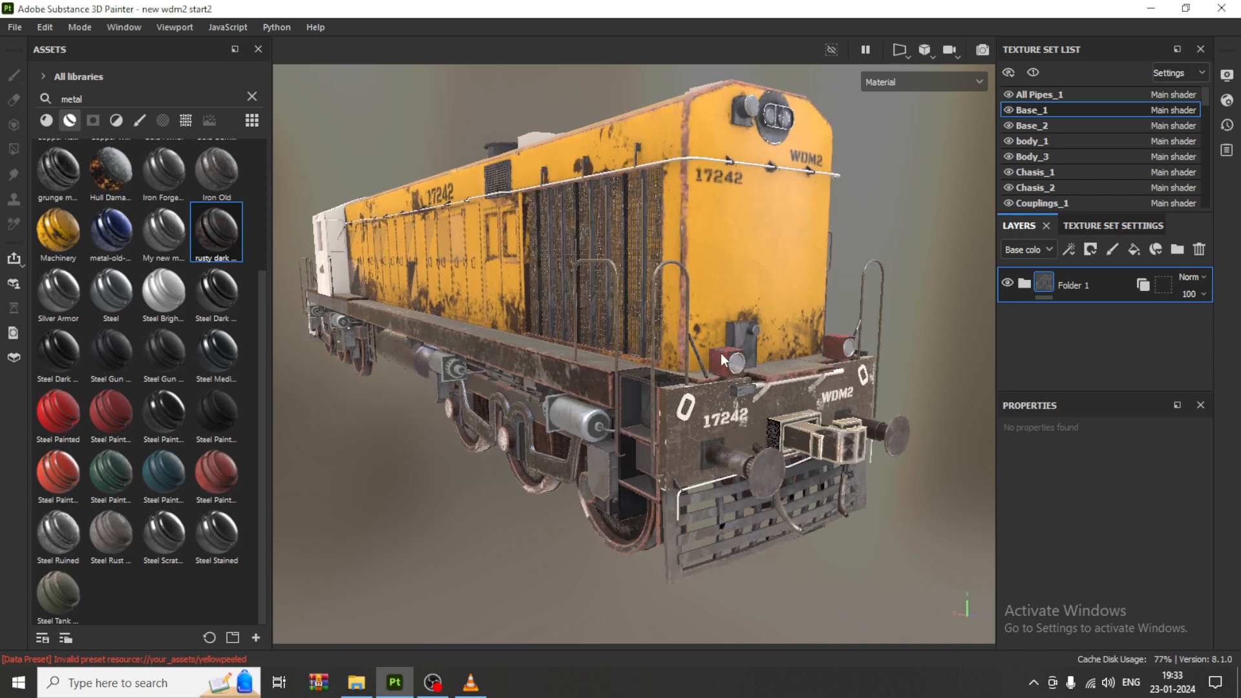
{"action": "scroll", "coordinate": [1081, 158], "scroll_direction": "down", "scroll_amount": 10}
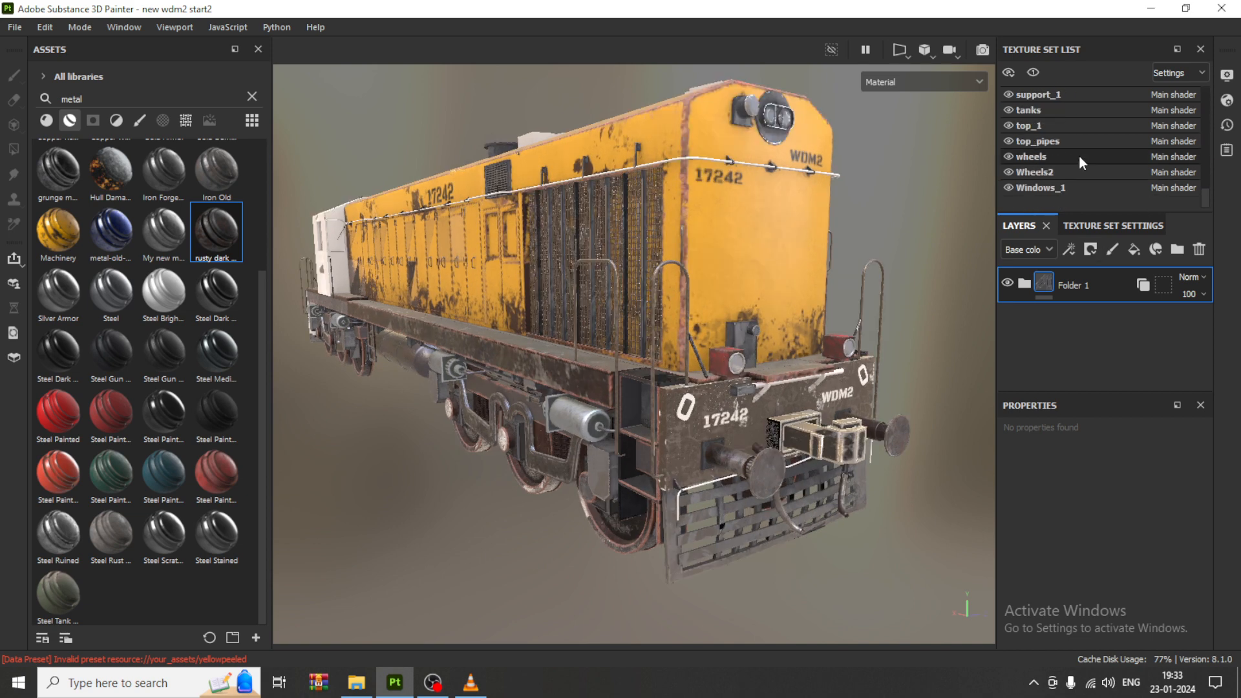
{"action": "left_click", "coordinate": [1007, 141]}
{"action": "left_click", "coordinate": [1007, 141]}
{"action": "left_click", "coordinate": [1007, 141]}
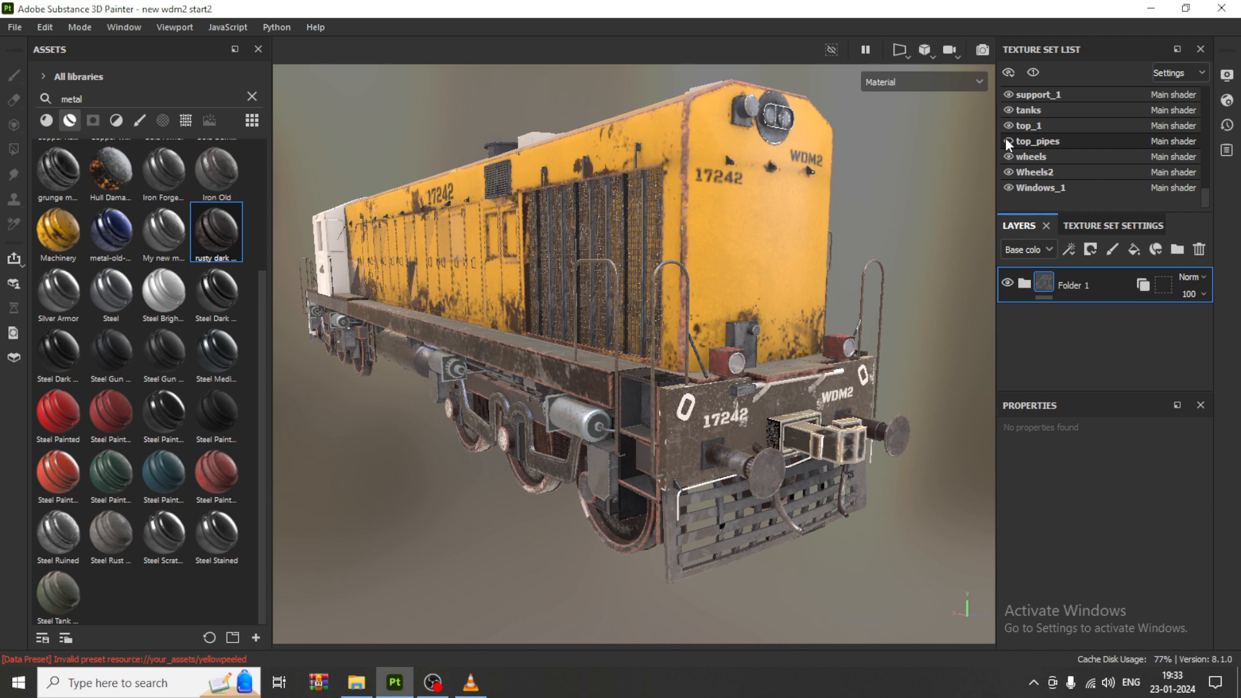
{"action": "left_click", "coordinate": [1007, 141]}
Locate the front handrails' texture set, Handrails_1, and check the effect of its Metal Railing - Used 01 layer by toggling the layer's visibility.
{"action": "scroll", "coordinate": [689, 344], "scroll_direction": "up", "scroll_amount": 5}
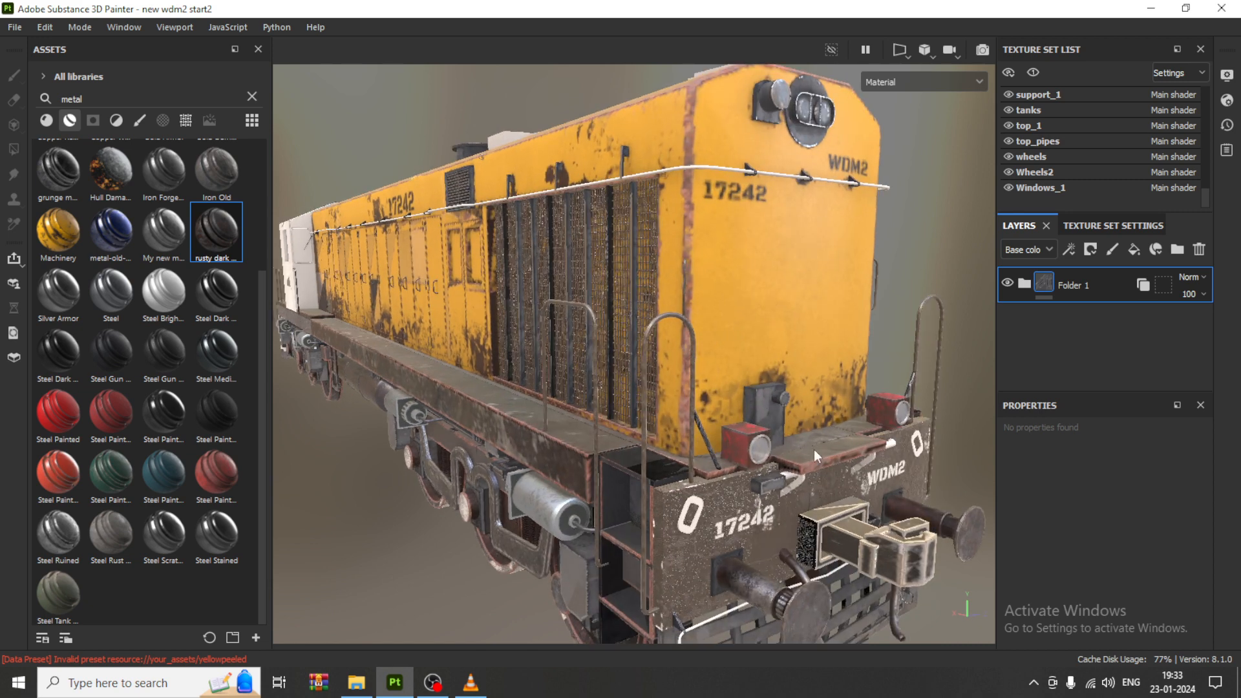
{"action": "left_click_drag", "start_coordinate": [811, 494], "coordinate": [750, 387], "text": "alt"}
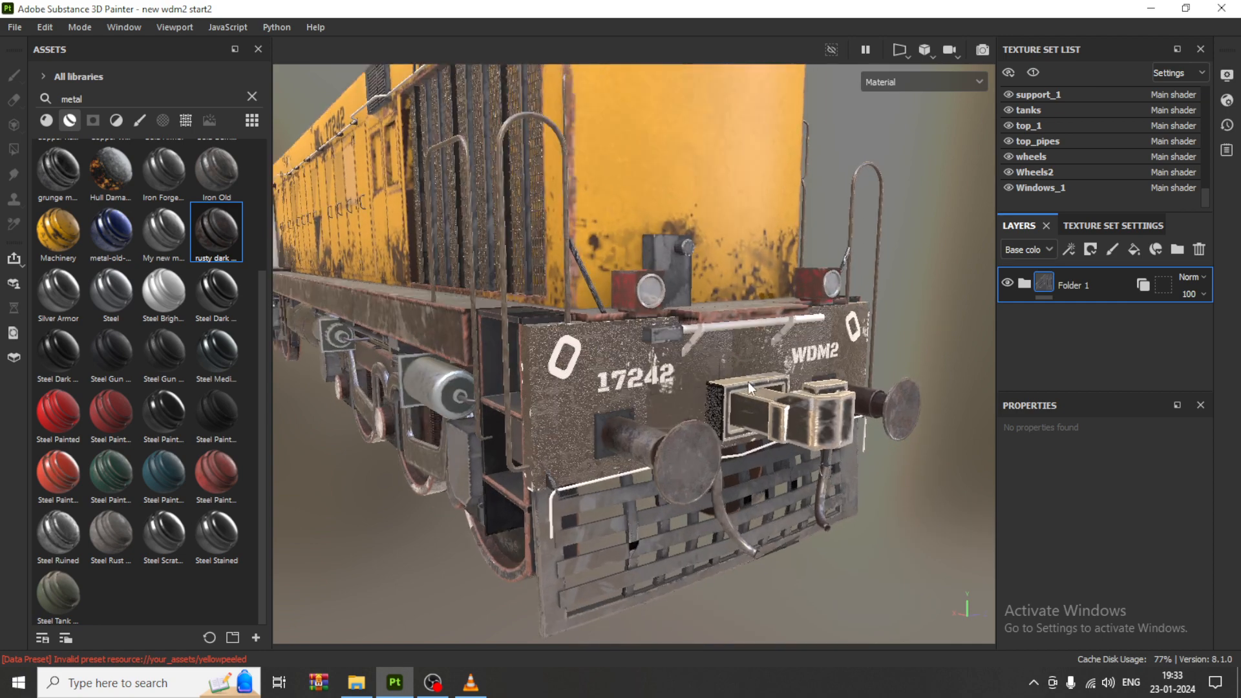
{"action": "scroll", "coordinate": [748, 390], "scroll_direction": "up", "scroll_amount": 3}
{"action": "middle_click_drag", "start_coordinate": [715, 326], "coordinate": [744, 395], "text": "alt"}
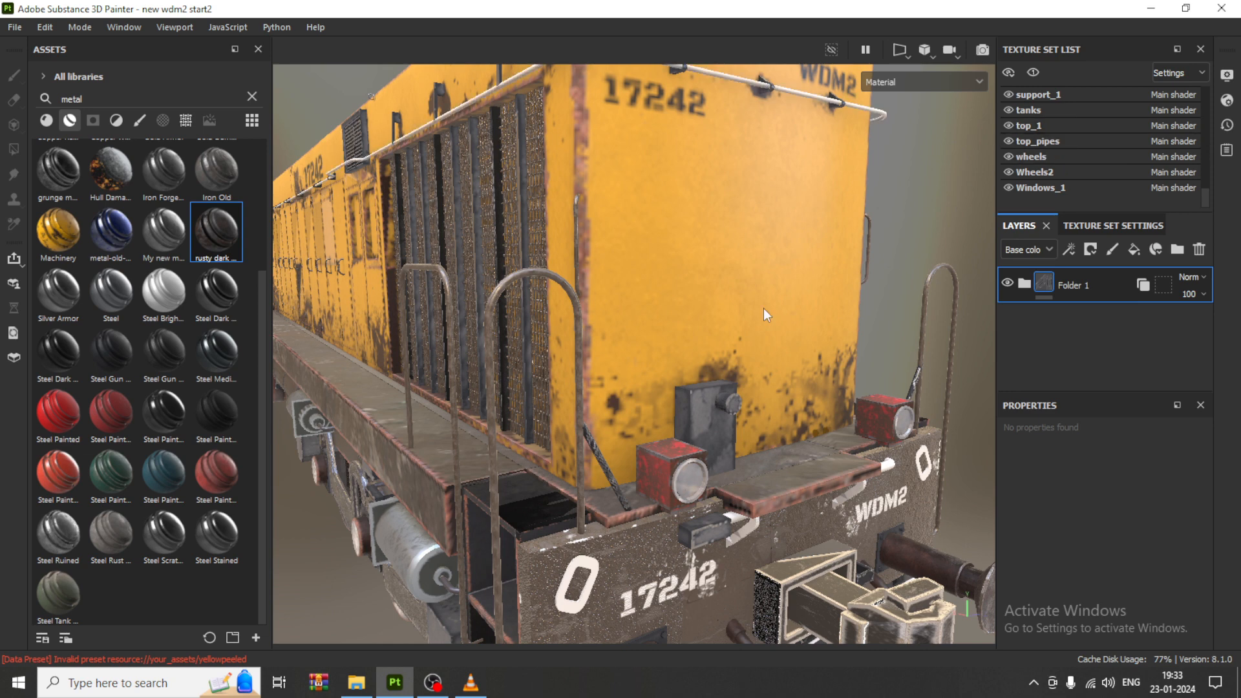
{"action": "scroll", "coordinate": [1115, 122], "scroll_direction": "up", "scroll_amount": 10}
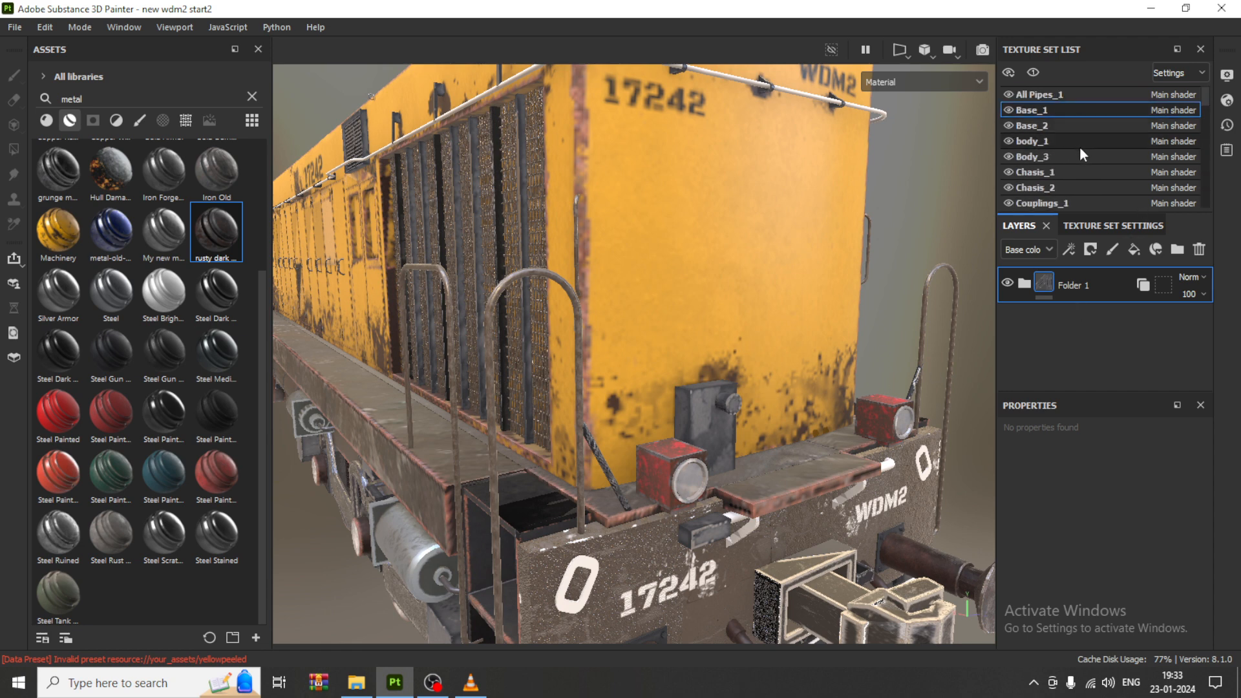
{"action": "scroll", "coordinate": [1079, 147], "scroll_direction": "down", "scroll_amount": 2}
{"action": "scroll", "coordinate": [1084, 156], "scroll_direction": "down", "scroll_amount": 1}
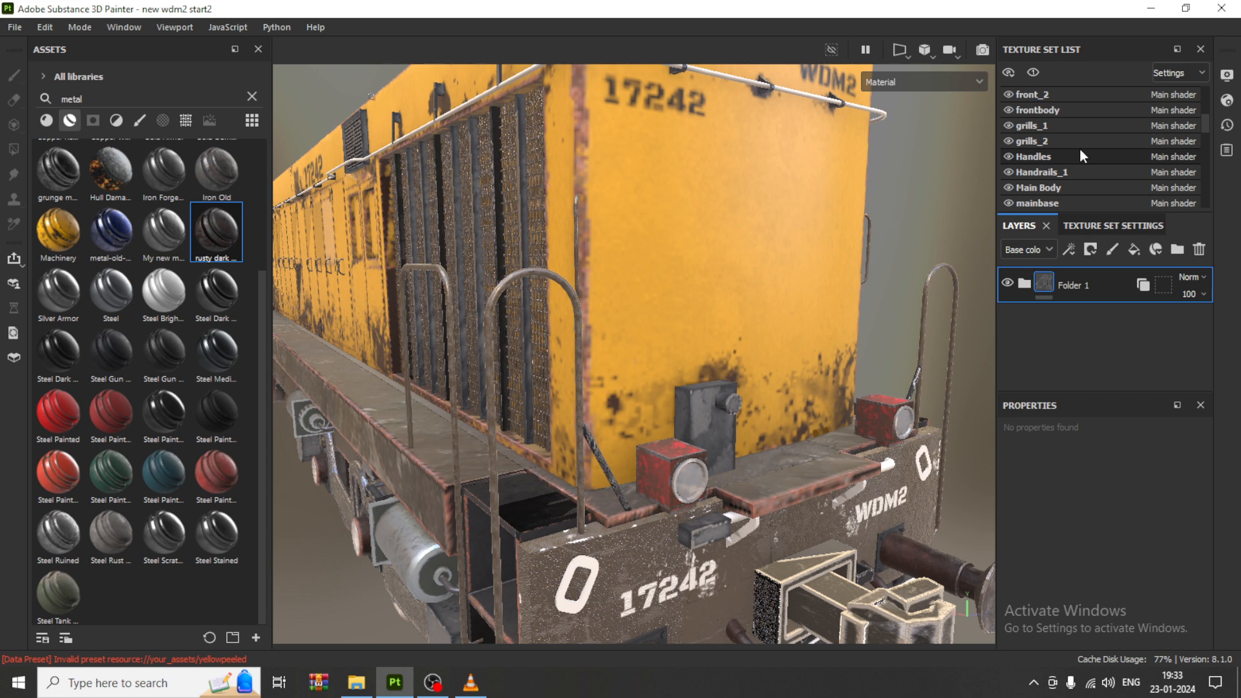
{"action": "left_click", "coordinate": [1008, 172]}
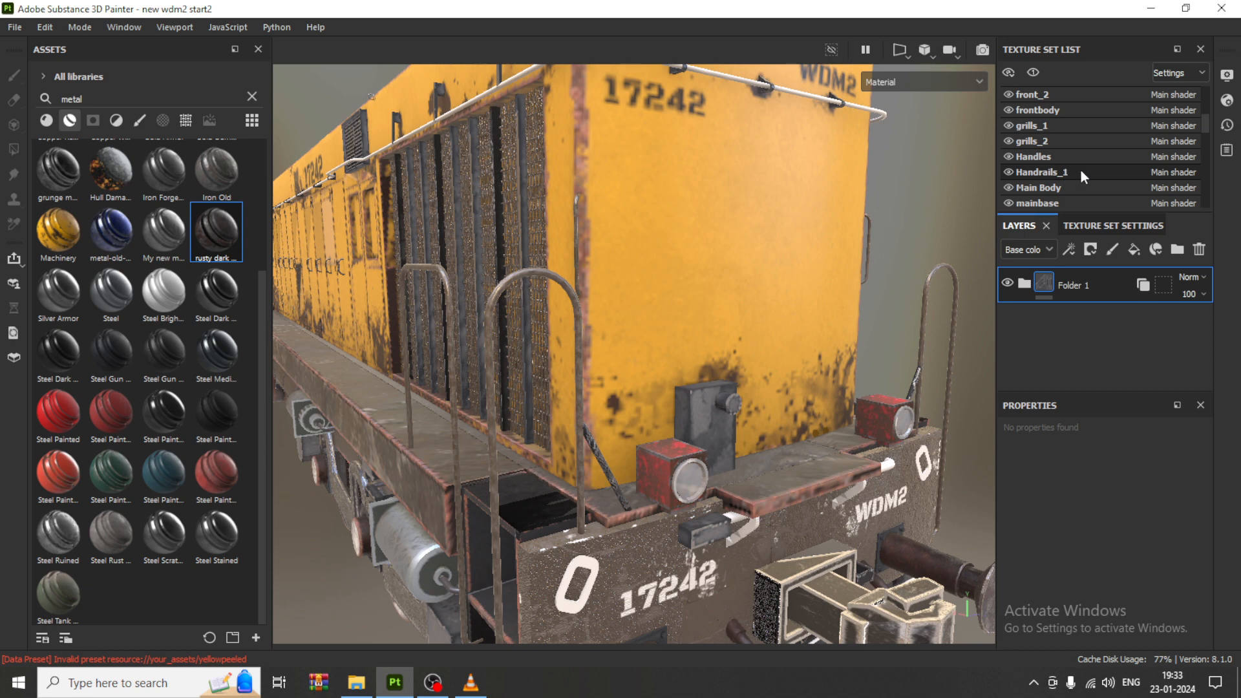
{"action": "left_click", "coordinate": [1081, 171]}
{"action": "left_click", "coordinate": [1009, 285]}
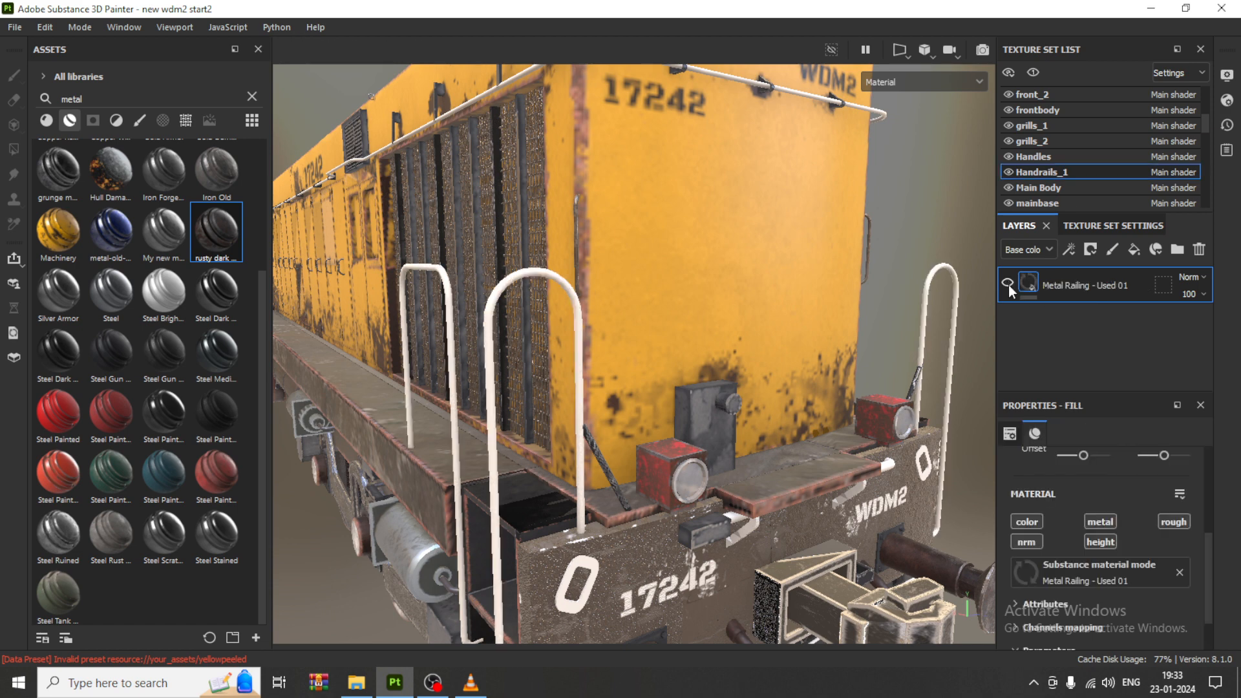
{"action": "left_click", "coordinate": [1008, 284]}
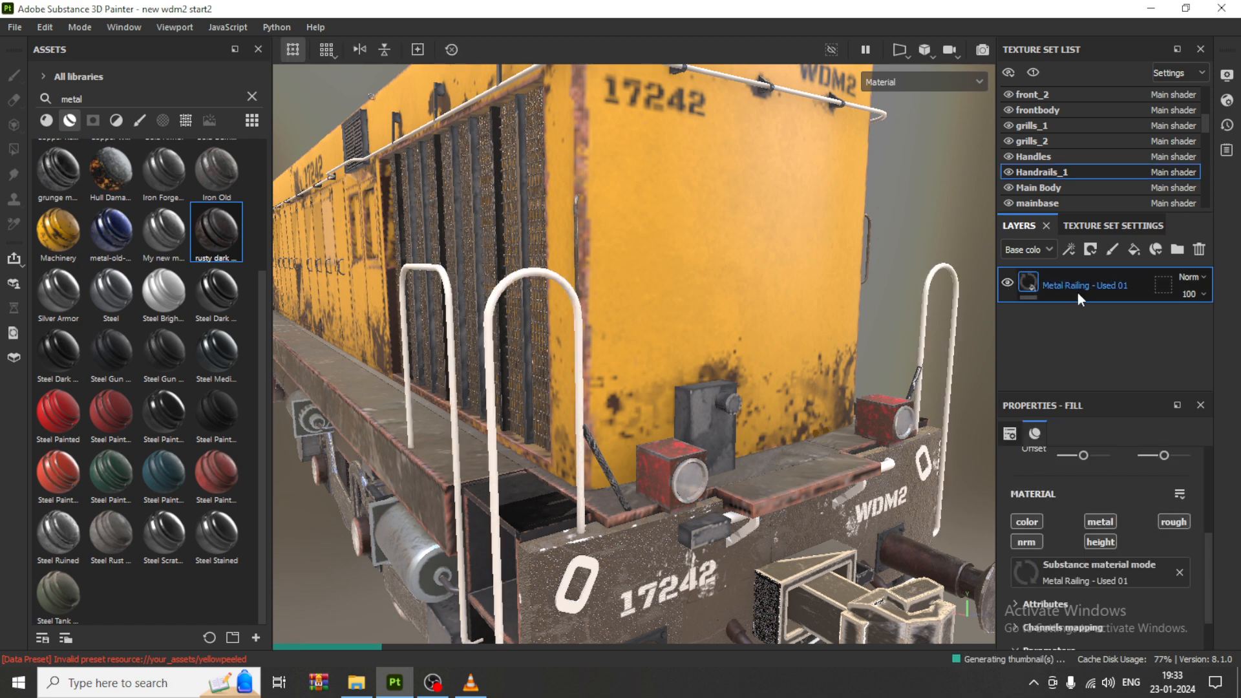
Instantiate the Metal Railing - Used 01 layer from Handrails_1 onto the top_pipes texture set only.
{"action": "right_click", "coordinate": [1112, 285]}
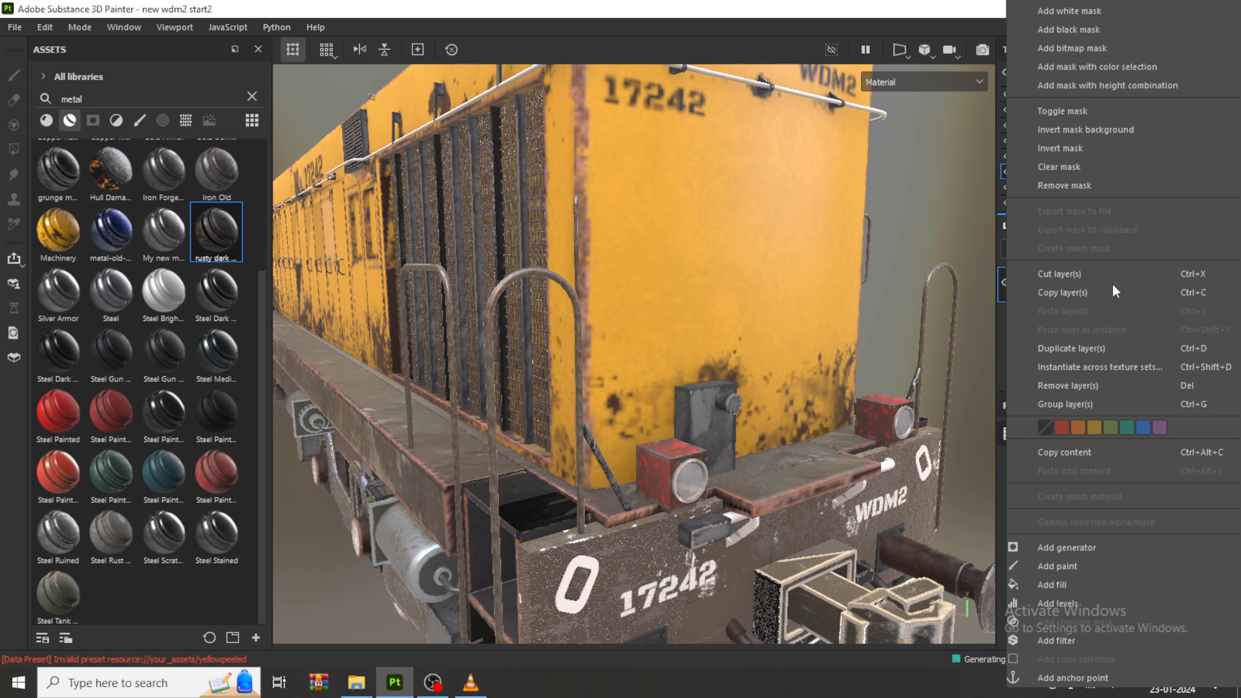
{"action": "left_click", "coordinate": [1137, 370]}
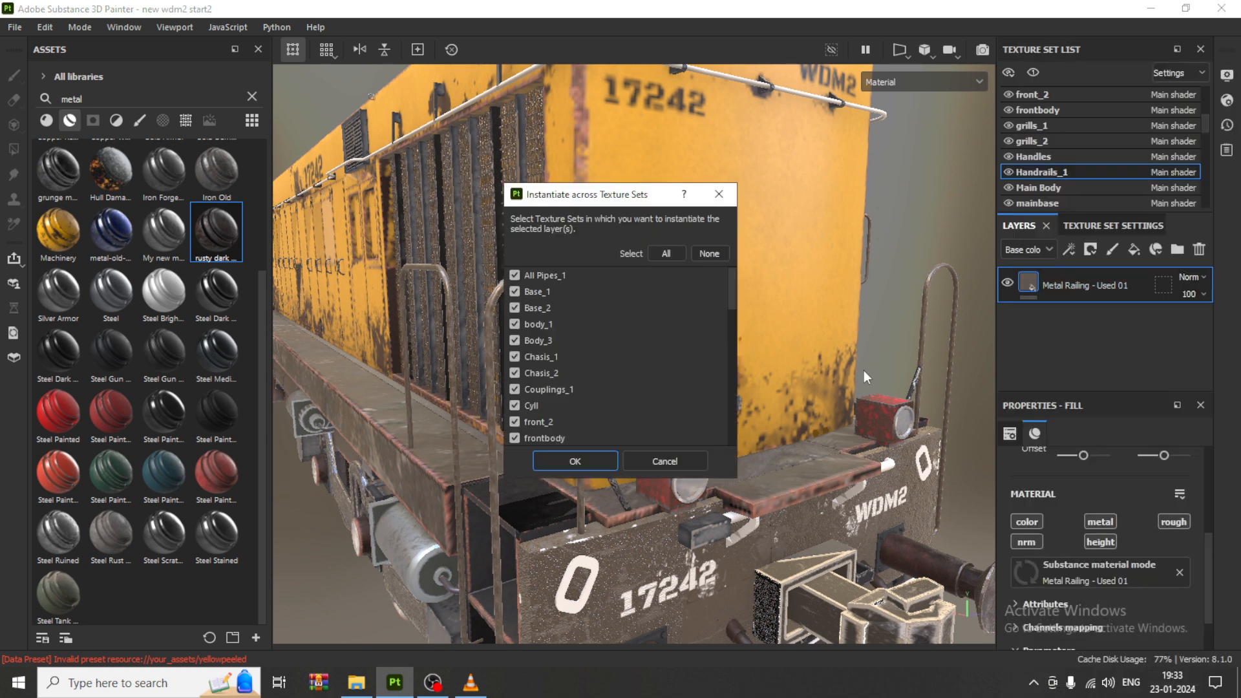
{"action": "left_click", "coordinate": [719, 252]}
{"action": "left_click_drag", "start_coordinate": [729, 290], "coordinate": [733, 447]}
{"action": "left_click", "coordinate": [523, 370]}
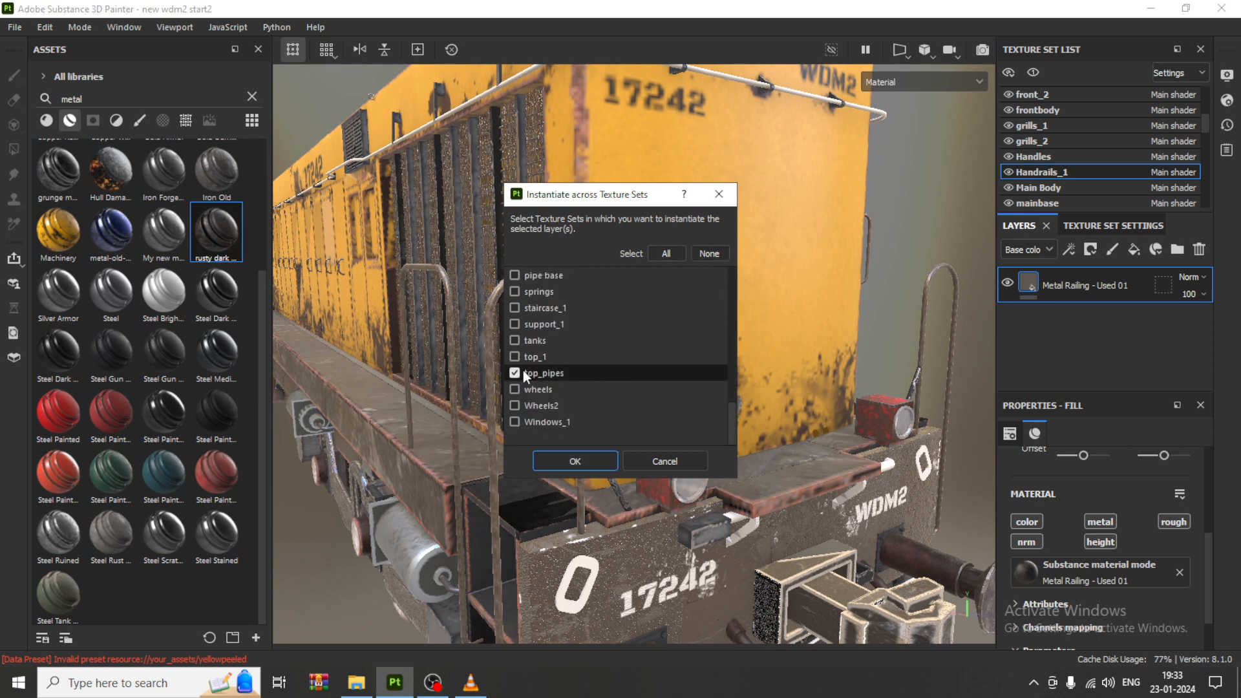
{"action": "left_click", "coordinate": [564, 457]}
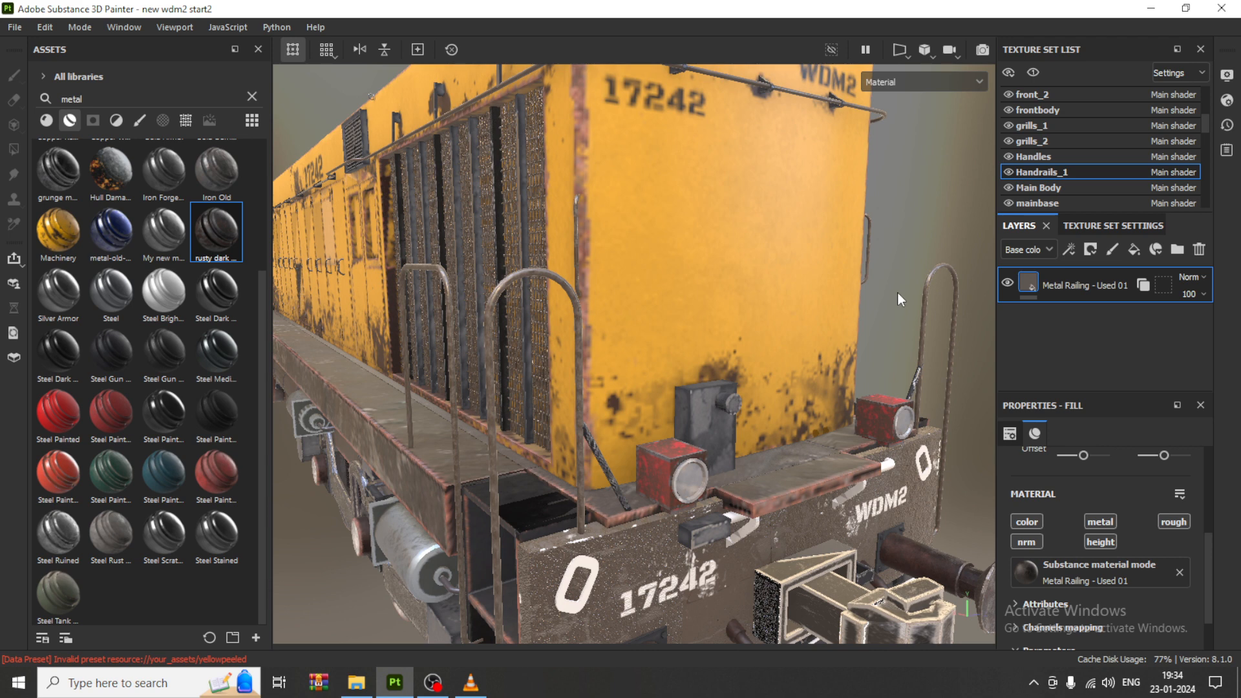
View the locomotive's roof from above and check which parts use the Main Body texture set by toggling its visibility.
{"action": "scroll", "coordinate": [824, 296], "scroll_direction": "down", "scroll_amount": 7}
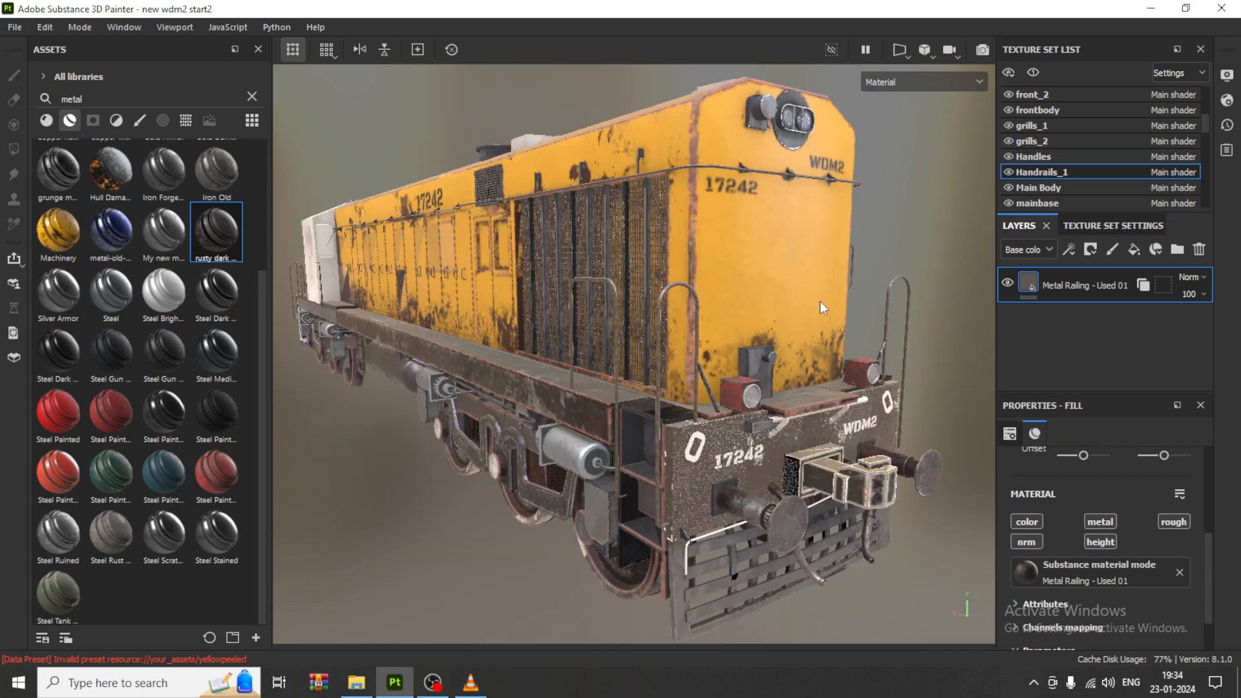
{"action": "middle_click_drag", "start_coordinate": [704, 314], "coordinate": [668, 322], "text": "alt"}
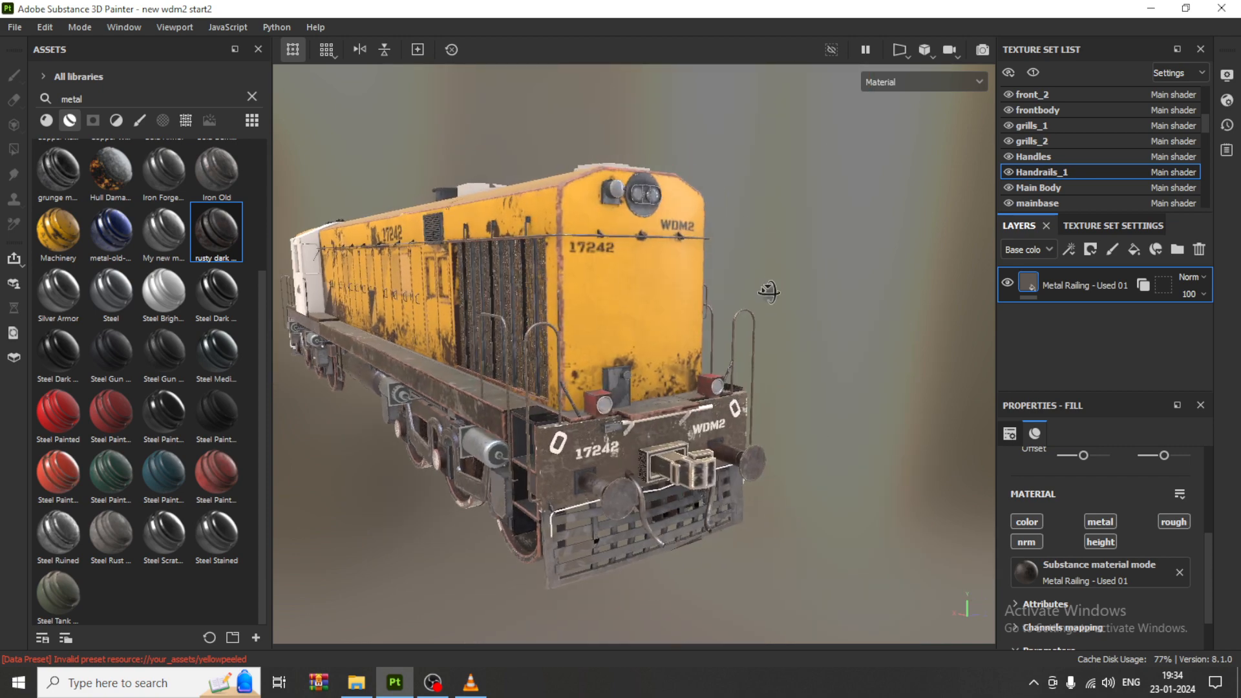
{"action": "left_click_drag", "start_coordinate": [770, 291], "coordinate": [769, 294], "text": "alt"}
{"action": "left_click", "coordinate": [1008, 186]}
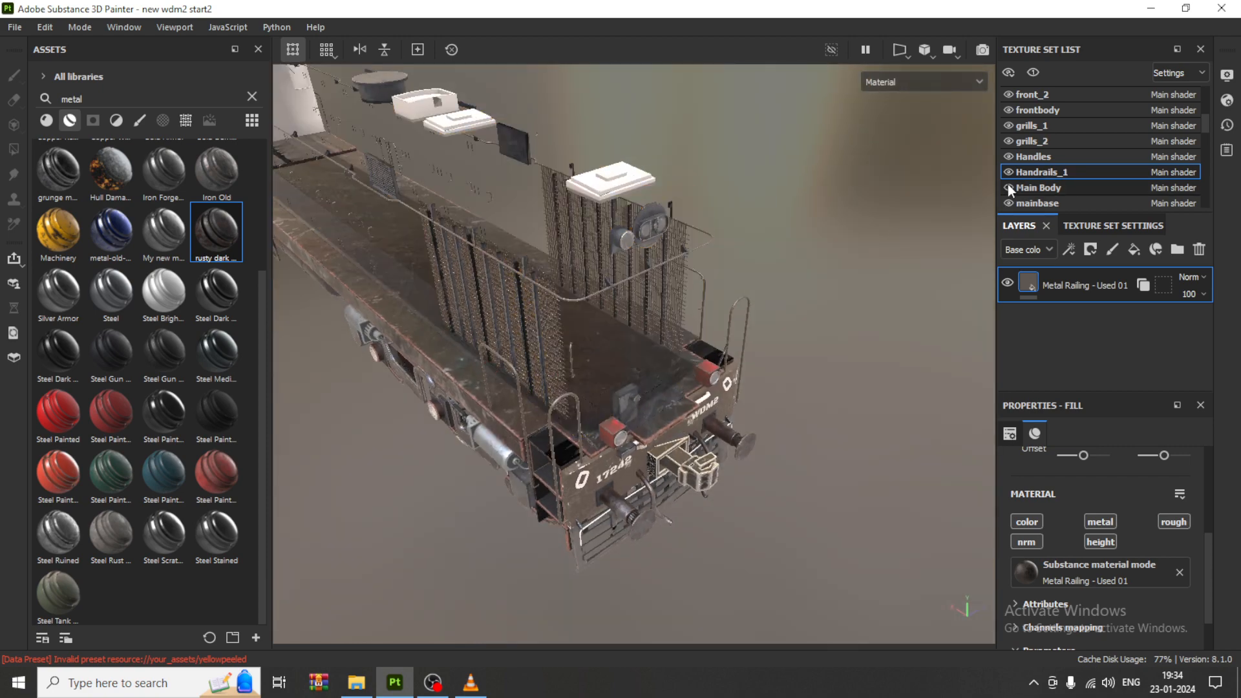
{"action": "left_click", "coordinate": [1008, 186]}
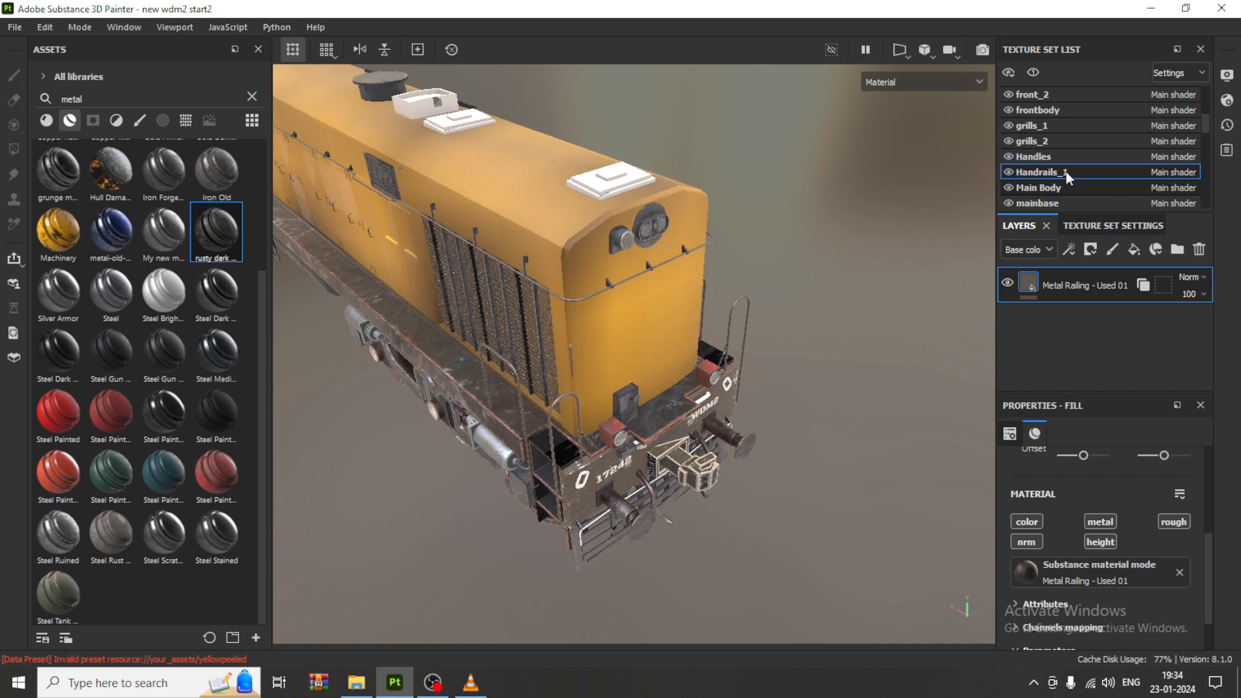
Check which roof parts use the top_1 texture set by toggling its visibility, and make that texture set active.
{"action": "scroll", "coordinate": [1086, 171], "scroll_direction": "down", "scroll_amount": 3}
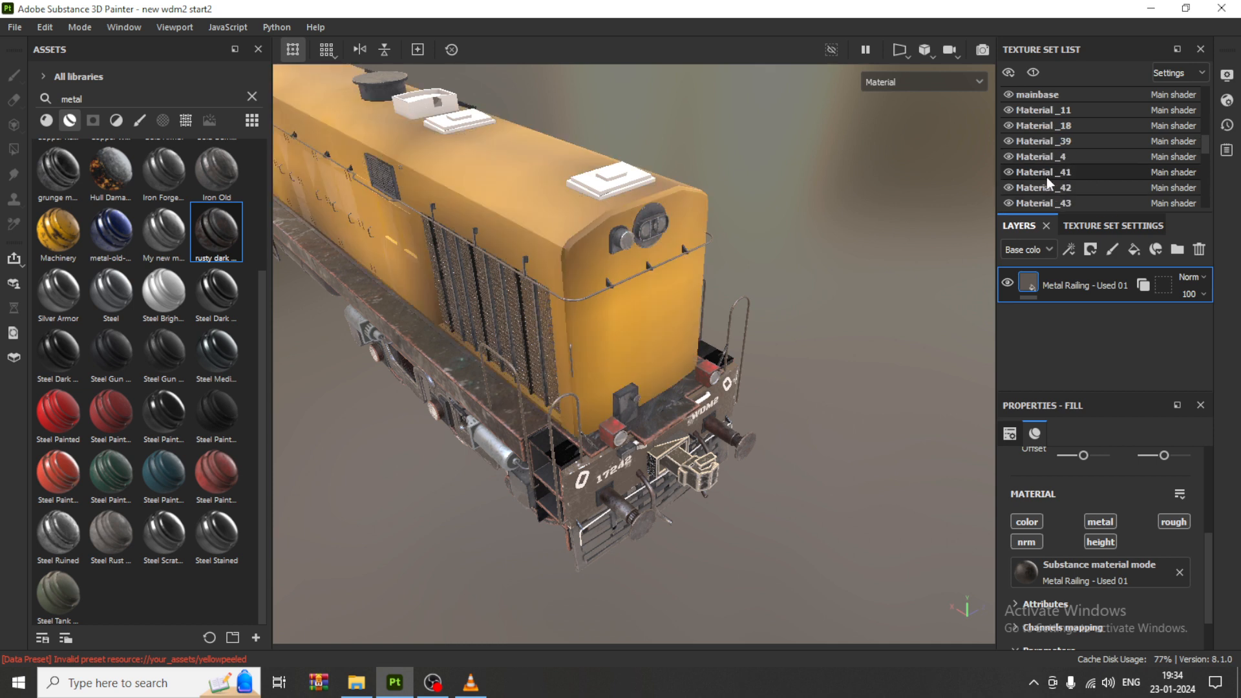
{"action": "scroll", "coordinate": [1045, 177], "scroll_direction": "down", "scroll_amount": 5}
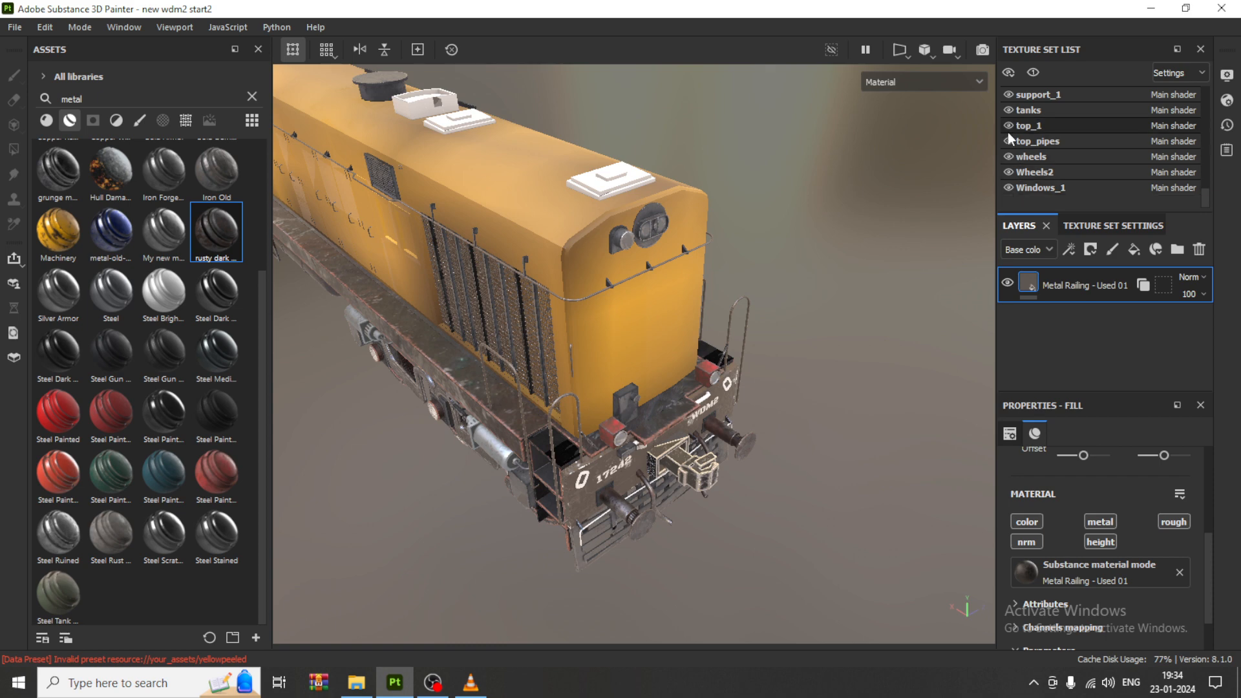
{"action": "middle_click_drag", "start_coordinate": [616, 191], "coordinate": [711, 281], "text": "alt"}
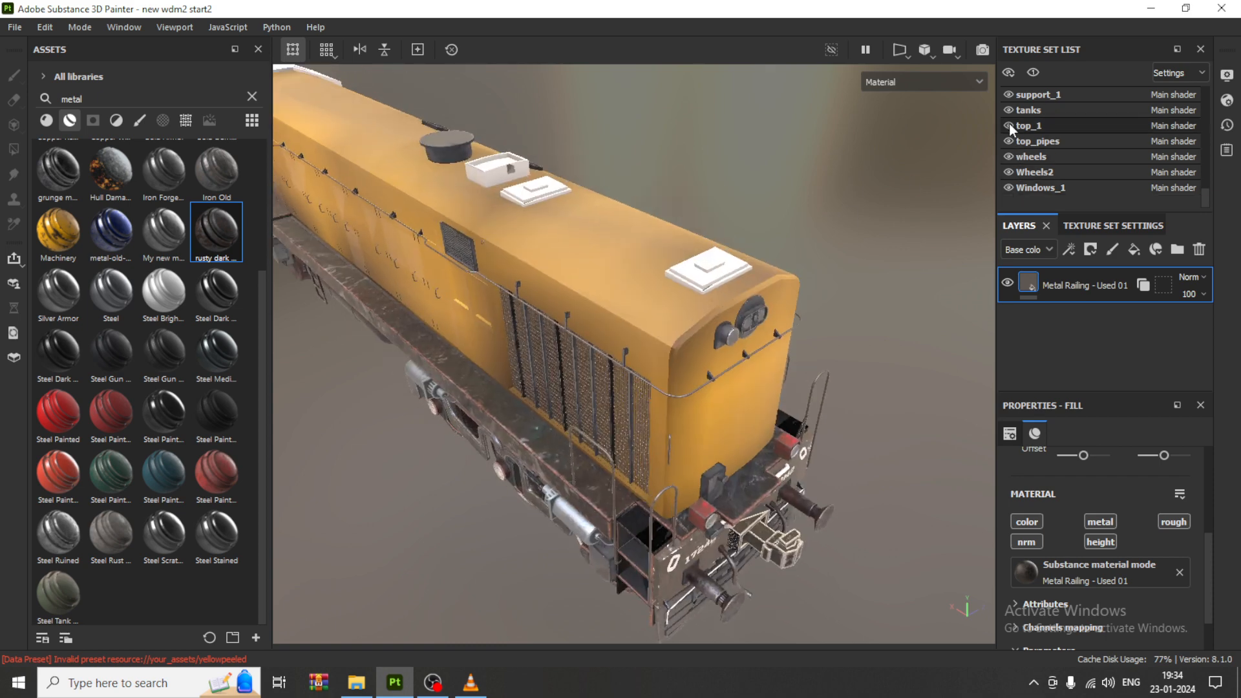
{"action": "left_click", "coordinate": [1009, 126]}
{"action": "left_click", "coordinate": [1009, 126]}
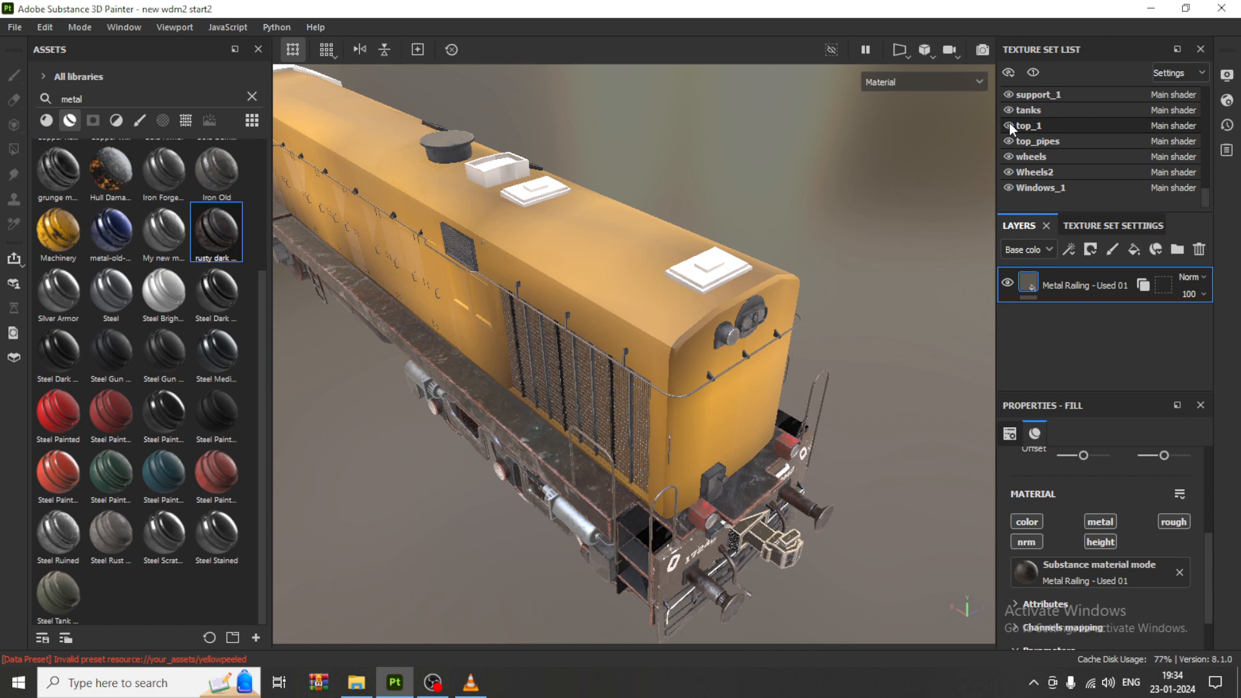
{"action": "left_click", "coordinate": [1054, 122]}
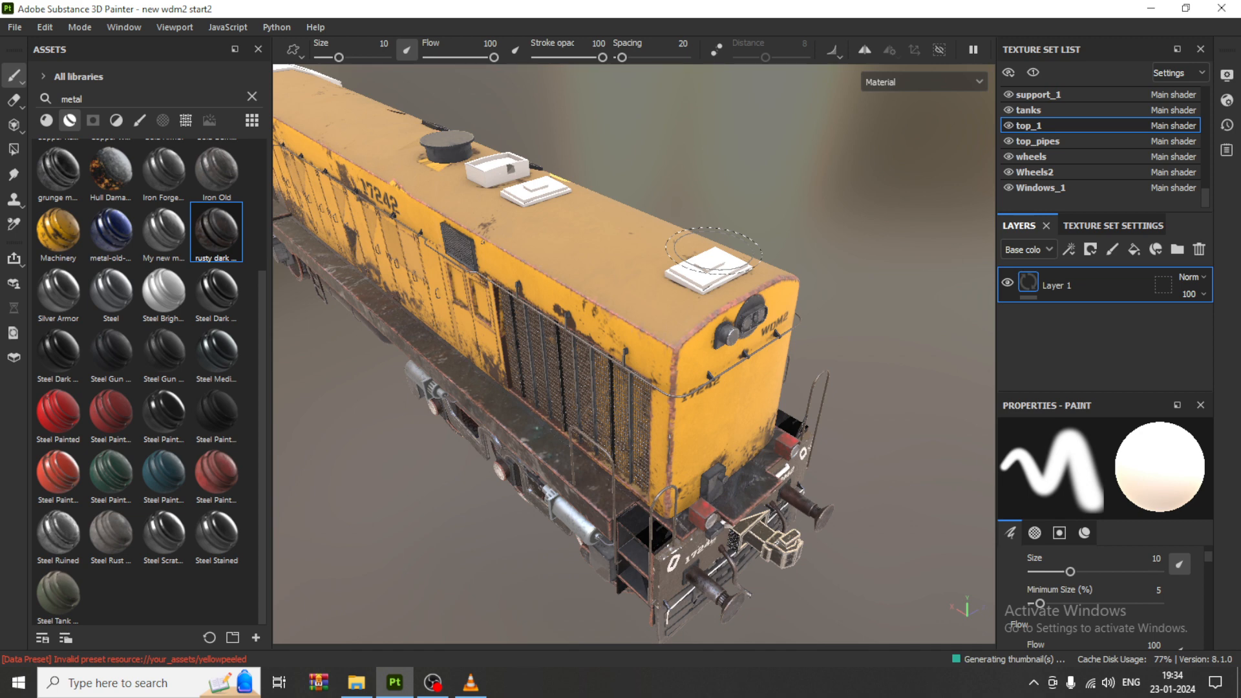
Delete Layer 1 from the top_1 texture set and apply the My new metal smart material to the roof hatches.
{"action": "middle_click_drag", "start_coordinate": [744, 338], "coordinate": [809, 444], "text": "alt"}
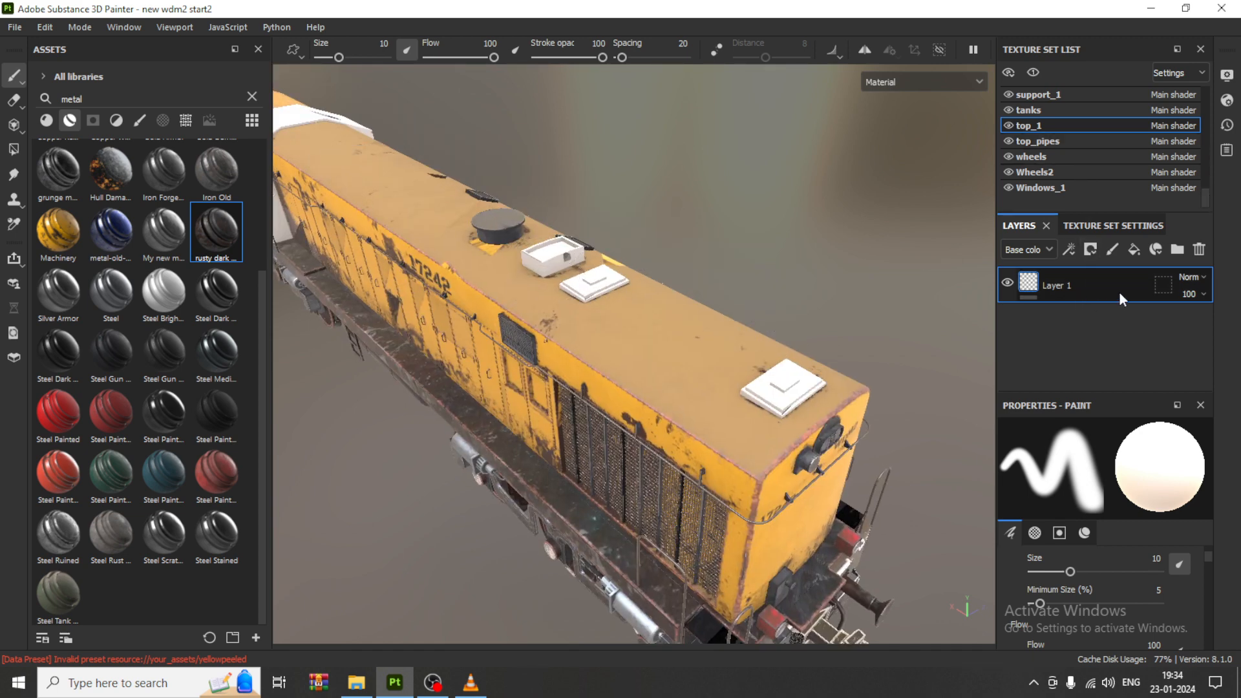
{"action": "key", "text": "Delete"}
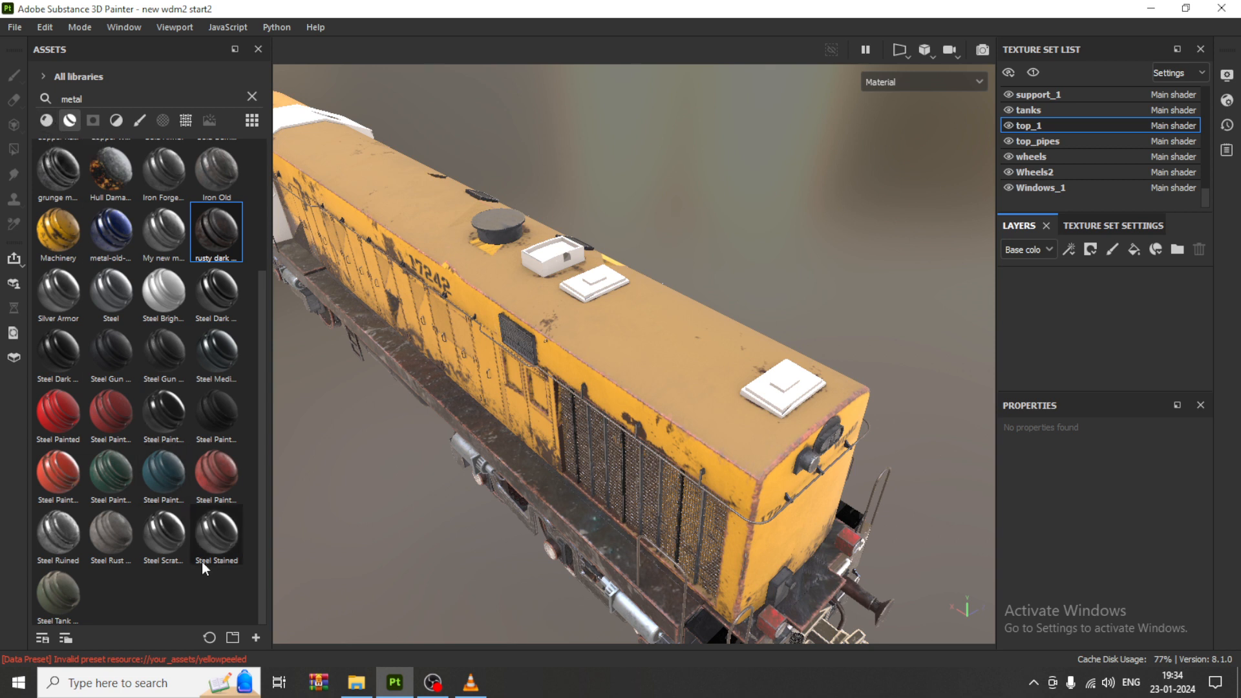
{"action": "mouse_move", "coordinate": [206, 577]}
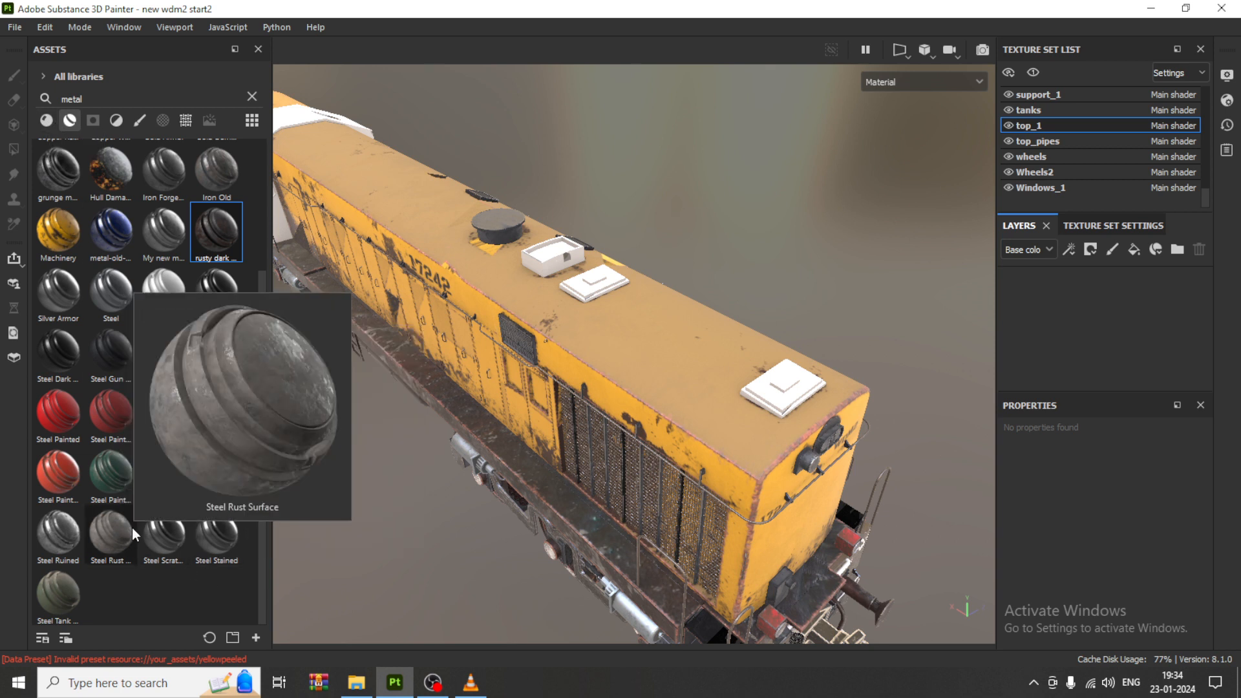
{"action": "double_click", "coordinate": [102, 99]}
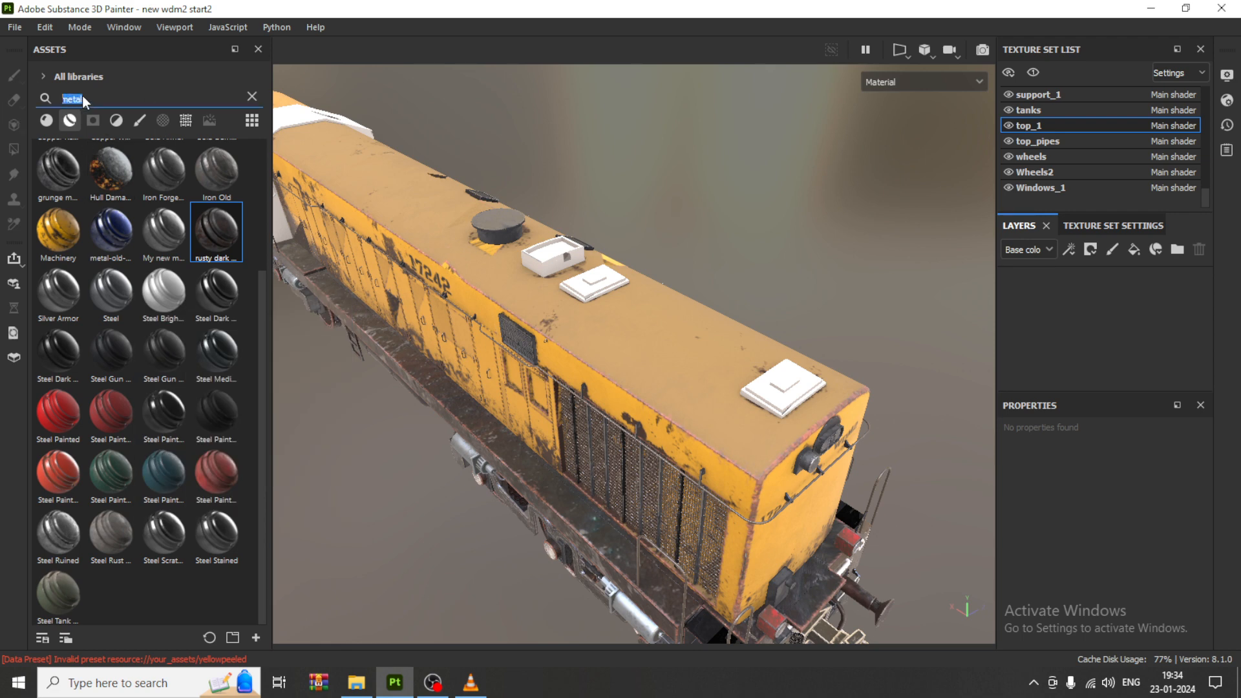
{"action": "type", "text": "my"}
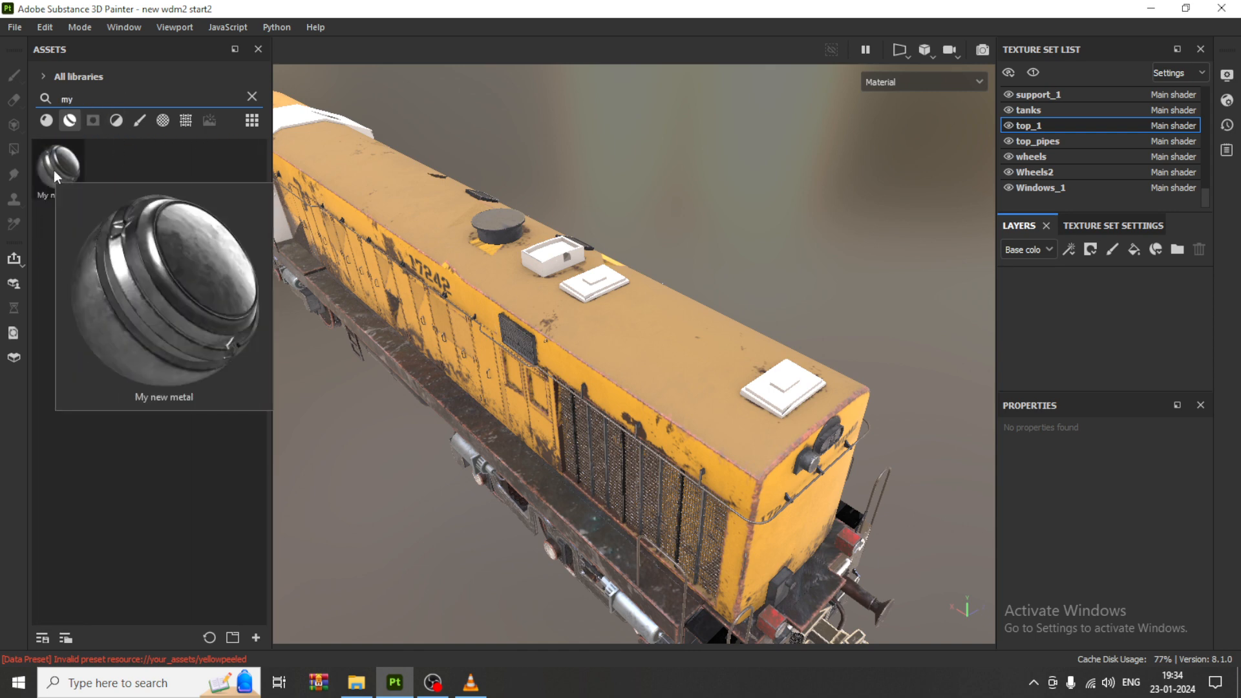
{"action": "left_click_drag", "start_coordinate": [55, 174], "coordinate": [793, 388]}
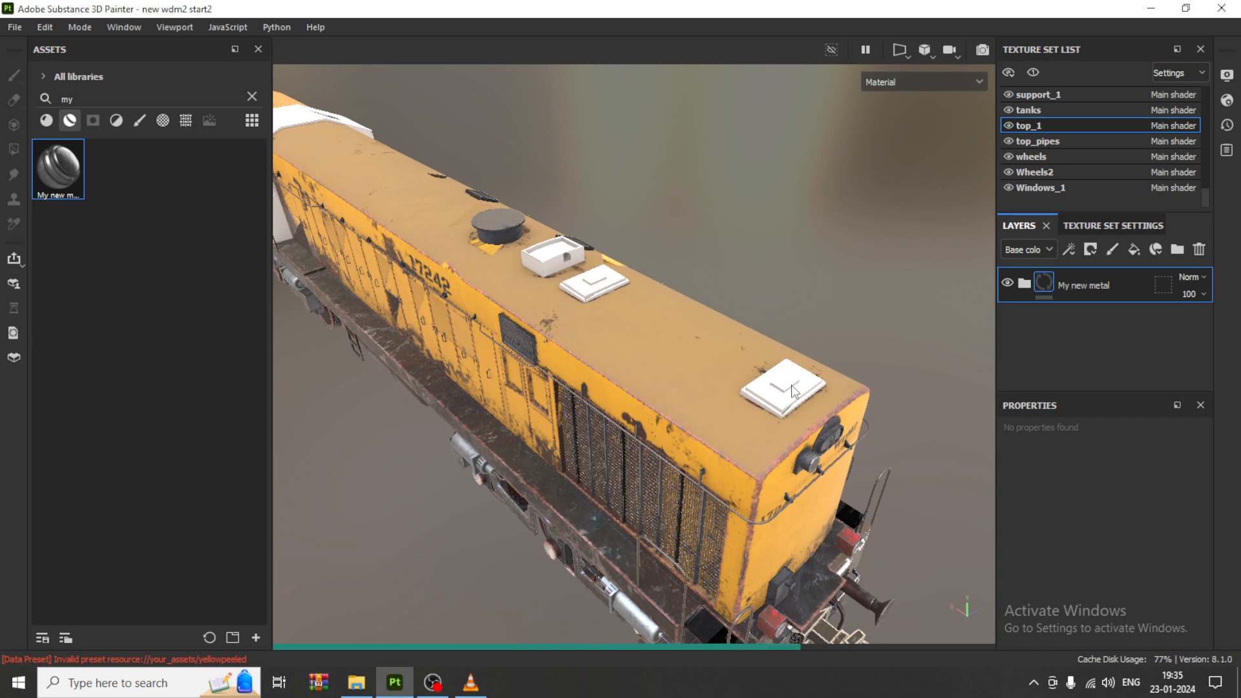
Inspect the metal material on the roof hatches up close, and examine the locomotive's front end for untextured parts.
{"action": "scroll", "coordinate": [791, 386], "scroll_direction": "up", "scroll_amount": 5}
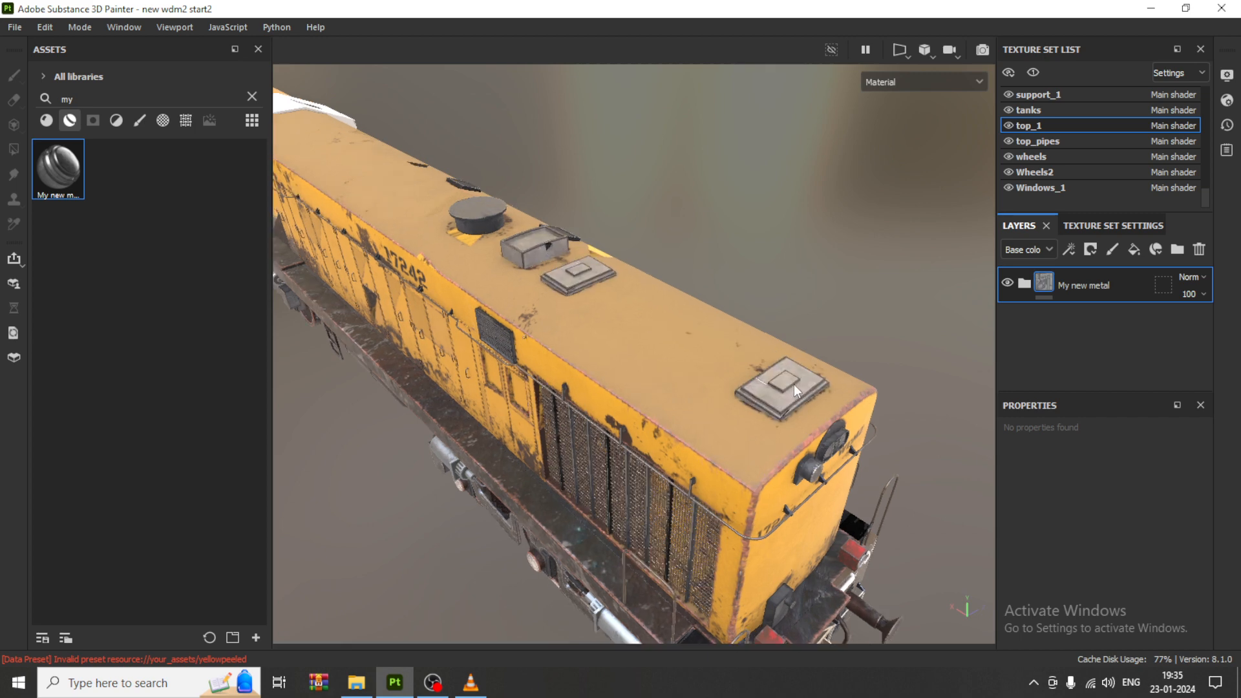
{"action": "middle_click_drag", "start_coordinate": [764, 390], "coordinate": [733, 359], "text": "alt"}
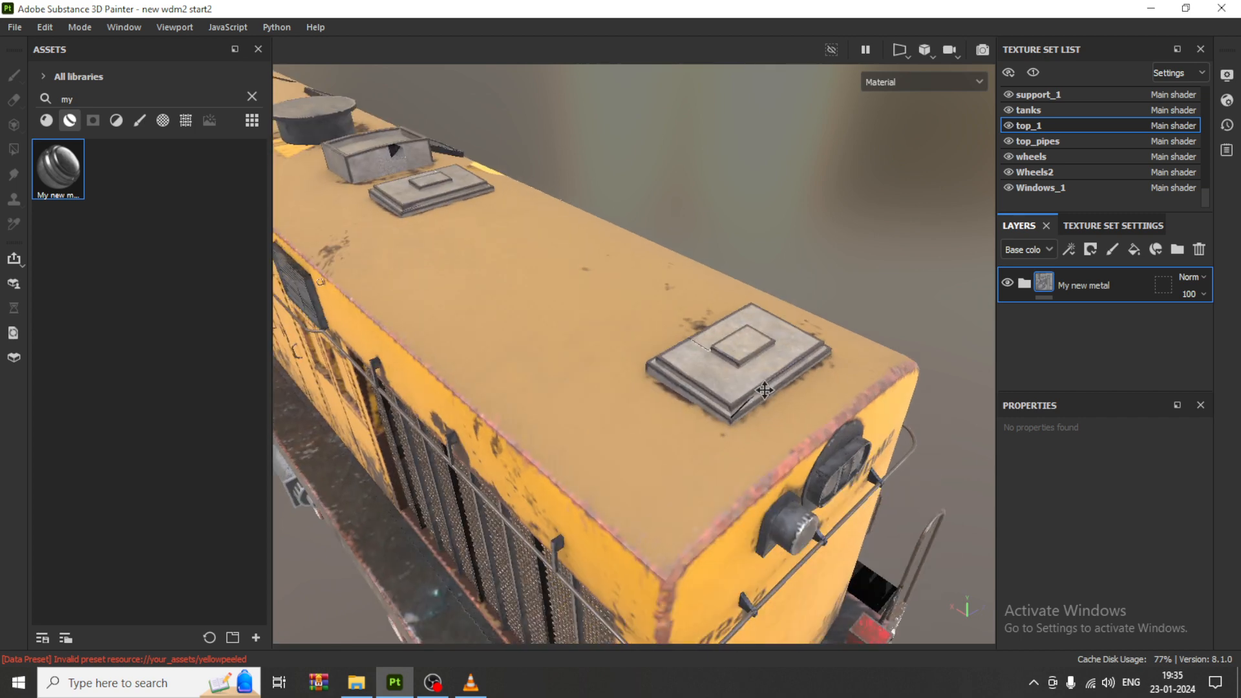
{"action": "left_click_drag", "start_coordinate": [794, 420], "coordinate": [674, 398], "text": "alt"}
{"action": "scroll", "coordinate": [674, 398], "scroll_direction": "down", "scroll_amount": 4}
{"action": "middle_click_drag", "start_coordinate": [783, 460], "coordinate": [539, 274], "text": "alt"}
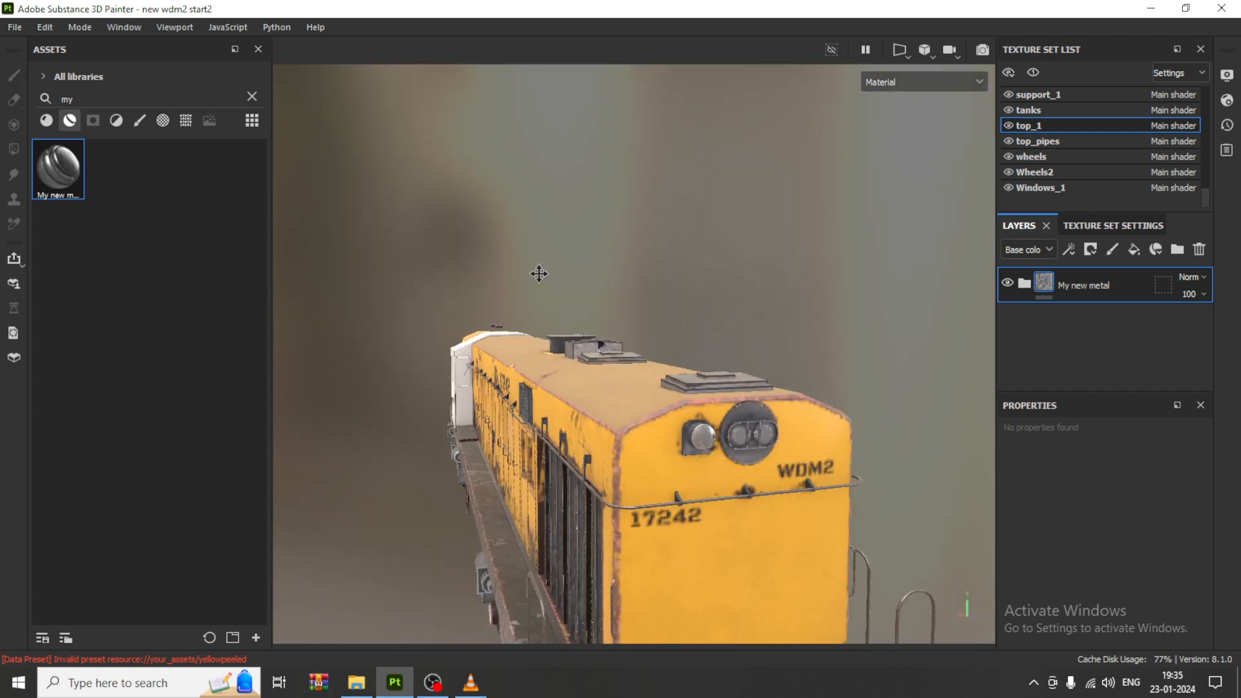
{"action": "left_click_drag", "start_coordinate": [872, 475], "coordinate": [769, 451], "text": "alt"}
{"action": "middle_click_drag", "start_coordinate": [769, 452], "coordinate": [764, 442], "text": "alt"}
{"action": "left_click_drag", "start_coordinate": [764, 441], "coordinate": [643, 466], "text": "alt"}
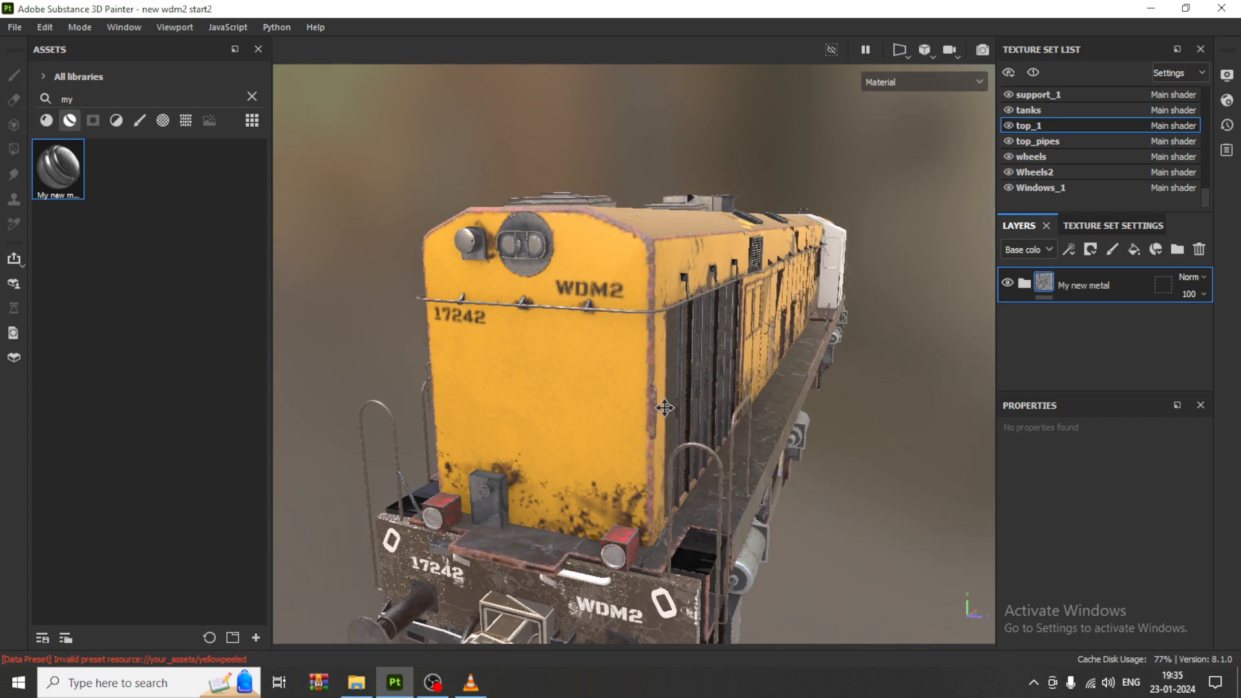
{"action": "middle_click_drag", "start_coordinate": [666, 395], "coordinate": [670, 342], "text": "alt"}
{"action": "scroll", "coordinate": [668, 355], "scroll_direction": "up", "scroll_amount": 2}
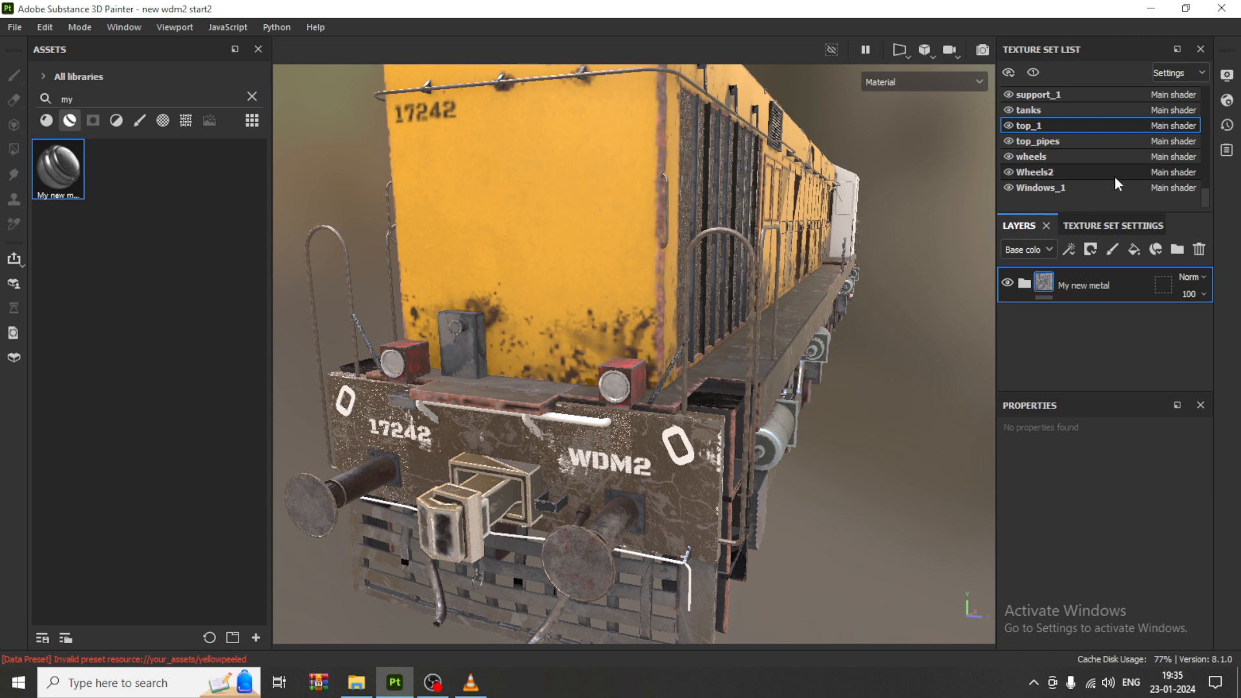
View the wheel area from the side and check which parts use the Base_1 texture set by toggling its visibility.
{"action": "scroll", "coordinate": [1114, 176], "scroll_direction": "up", "scroll_amount": 10}
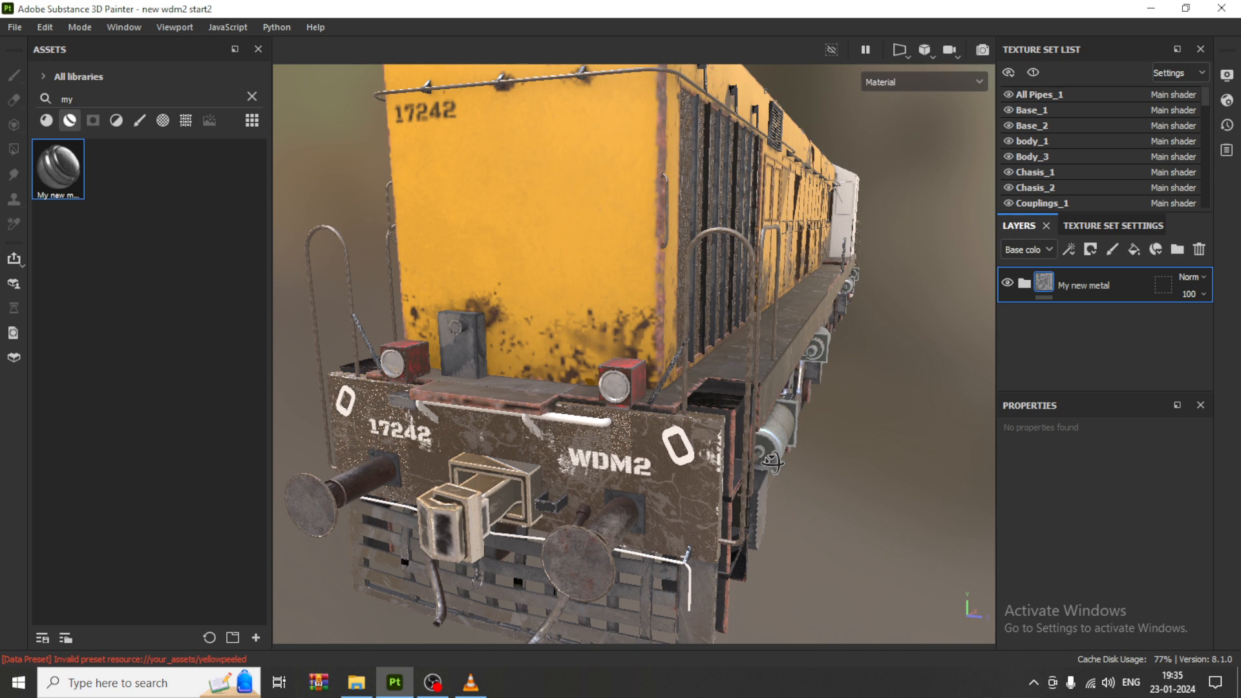
{"action": "left_click_drag", "start_coordinate": [764, 453], "coordinate": [527, 415], "text": "alt"}
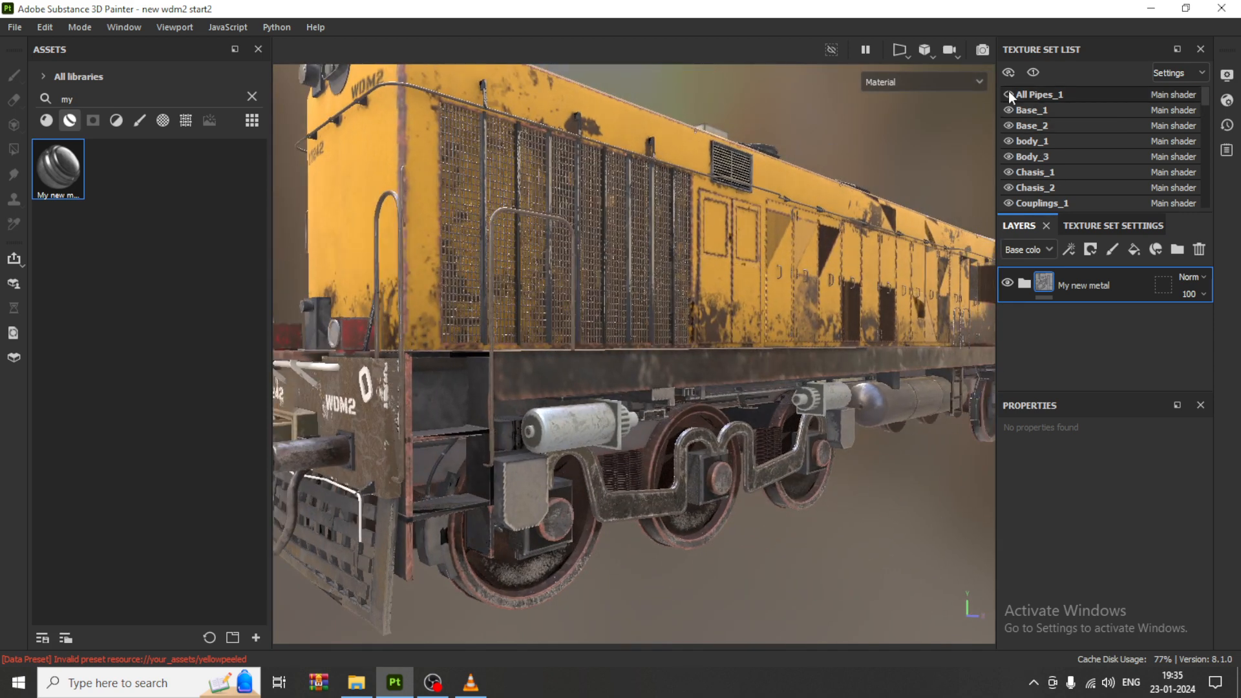
{"action": "left_click", "coordinate": [1008, 111]}
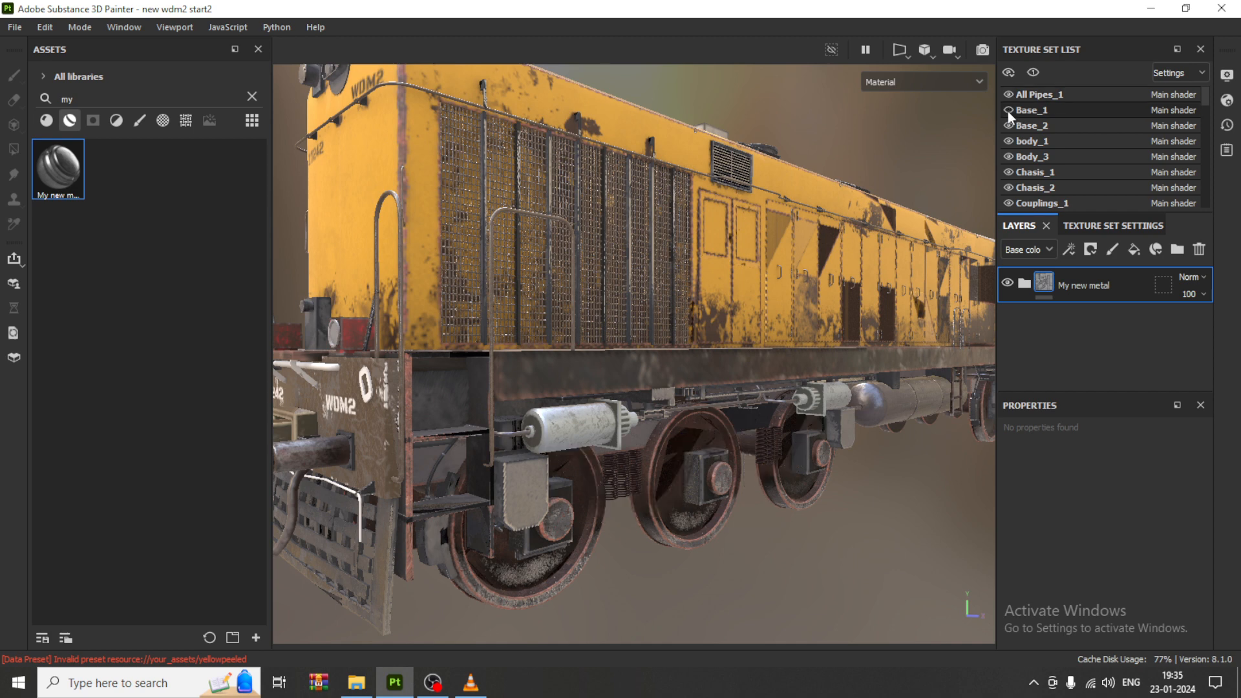
{"action": "left_click", "coordinate": [1008, 111]}
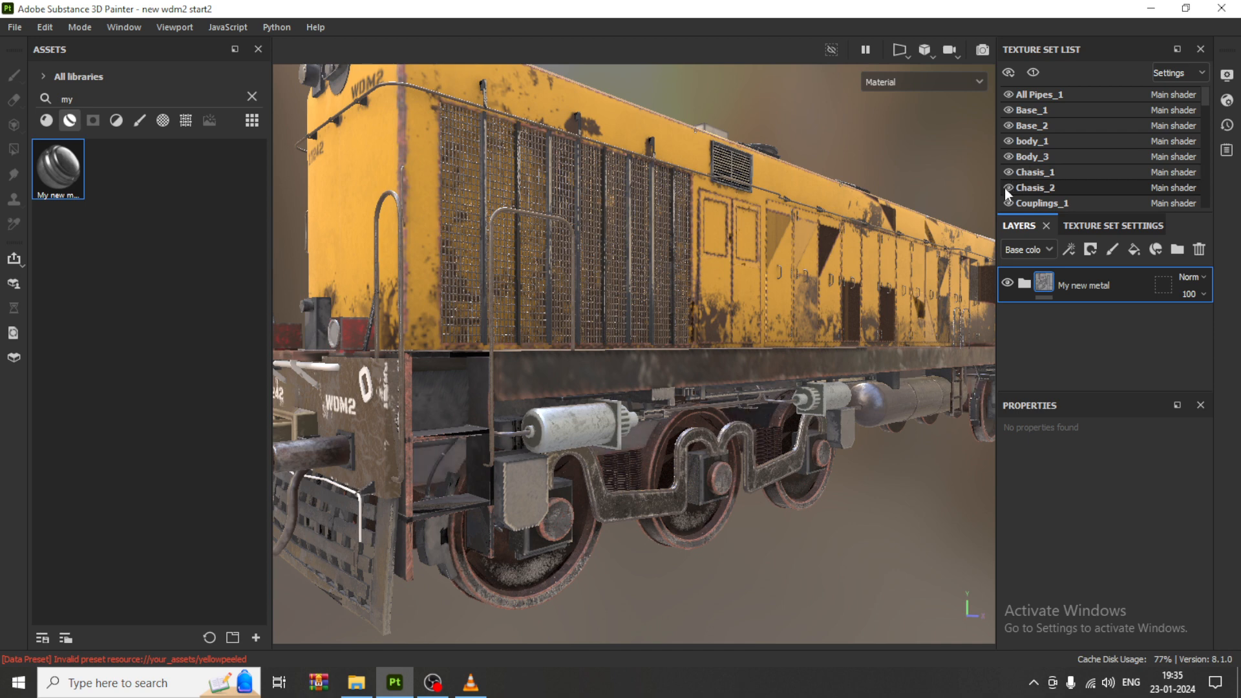
Check which parts use the Couplings_1, Cyll and front_2 texture sets by toggling the visibility of each.
{"action": "scroll", "coordinate": [1087, 169], "scroll_direction": "down", "scroll_amount": 1}
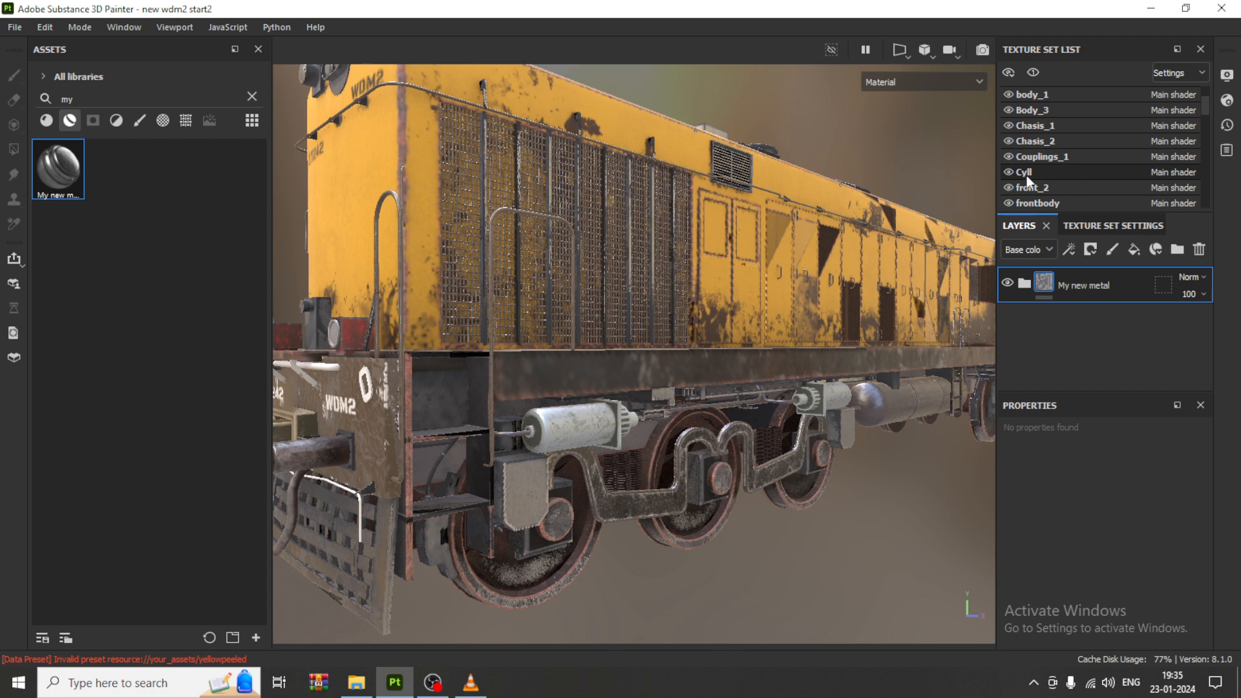
{"action": "left_click", "coordinate": [1008, 157]}
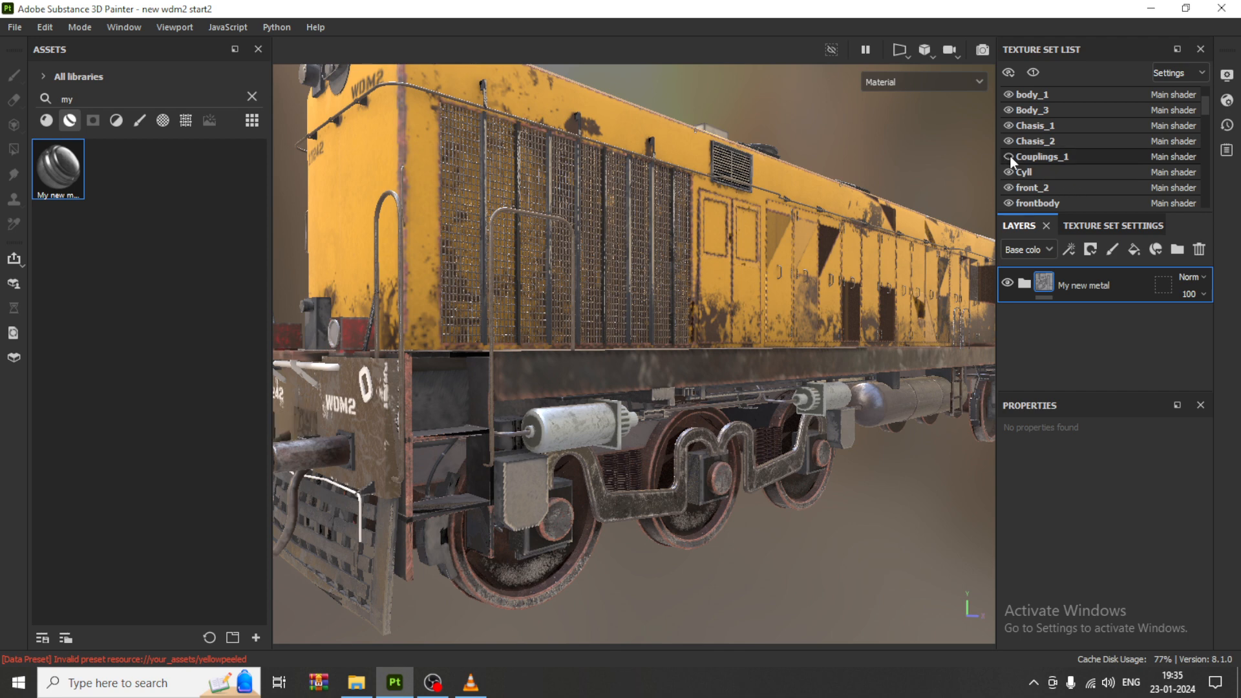
{"action": "left_click", "coordinate": [1010, 155]}
{"action": "left_click", "coordinate": [1009, 173]}
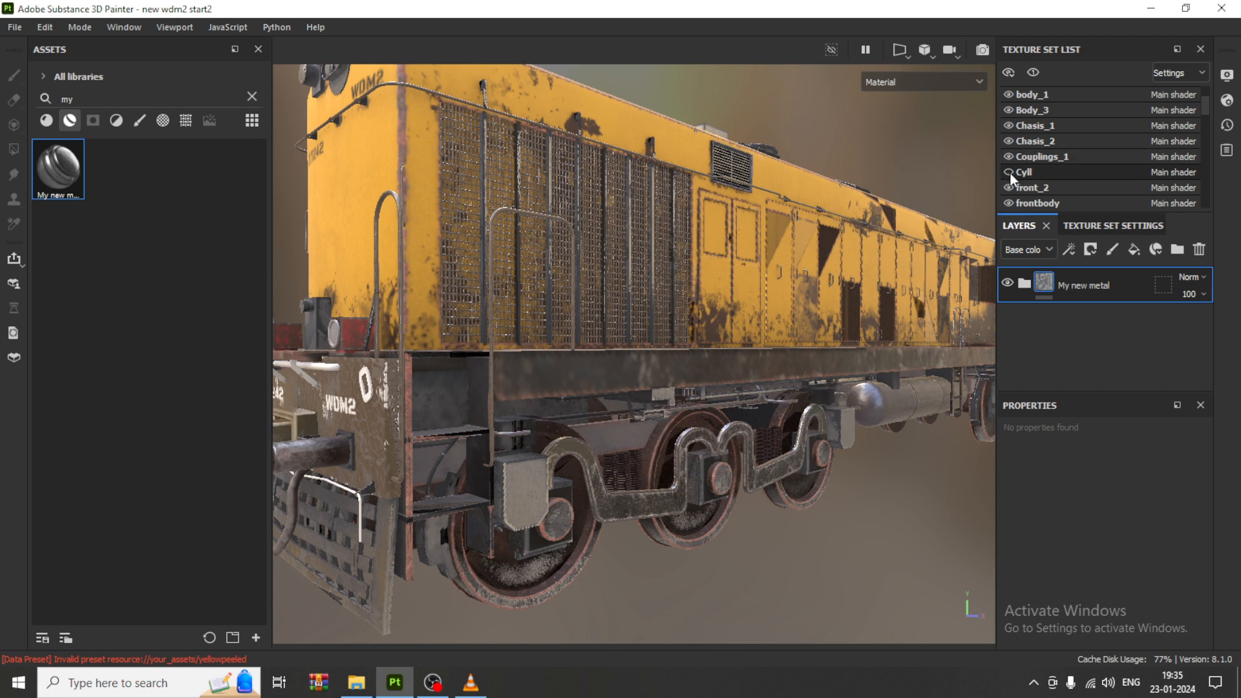
{"action": "left_click", "coordinate": [1010, 173]}
{"action": "left_click", "coordinate": [1009, 188]}
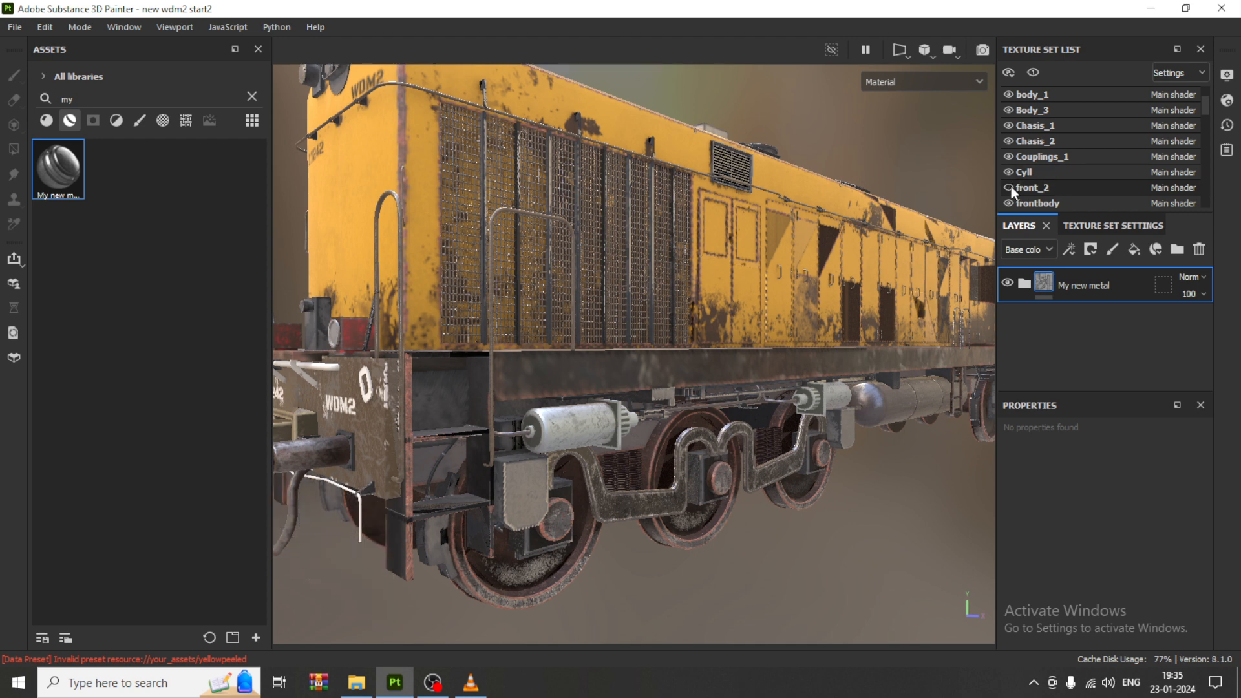
{"action": "left_click", "coordinate": [1009, 188]}
Check which parts use the frontbody and grills_2 texture sets by toggling the visibility of each.
{"action": "scroll", "coordinate": [1032, 171], "scroll_direction": "down", "scroll_amount": 1}
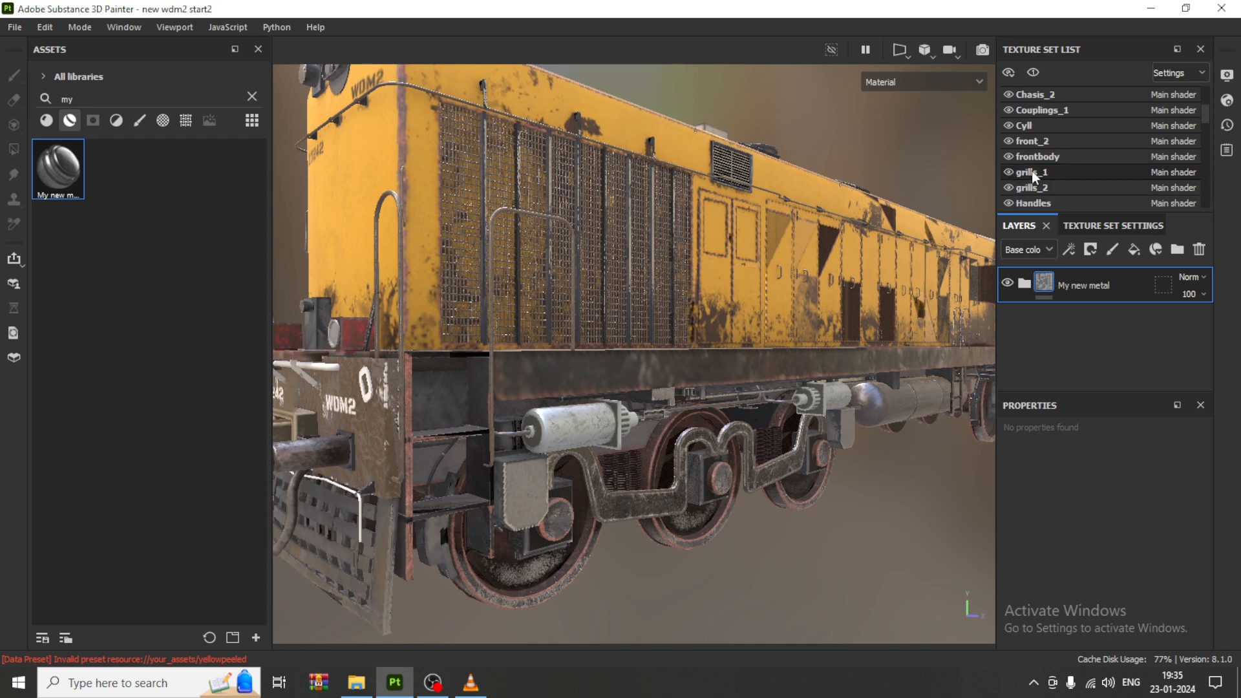
{"action": "left_click", "coordinate": [1009, 157]}
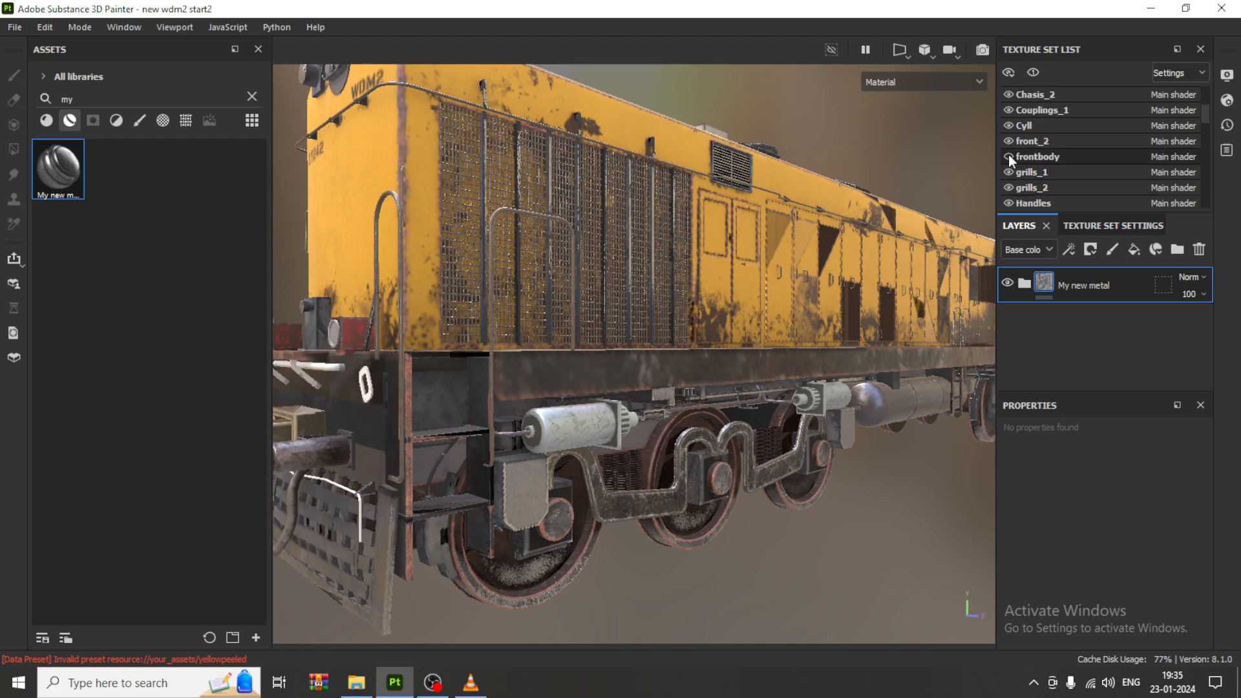
{"action": "left_click", "coordinate": [1009, 157]}
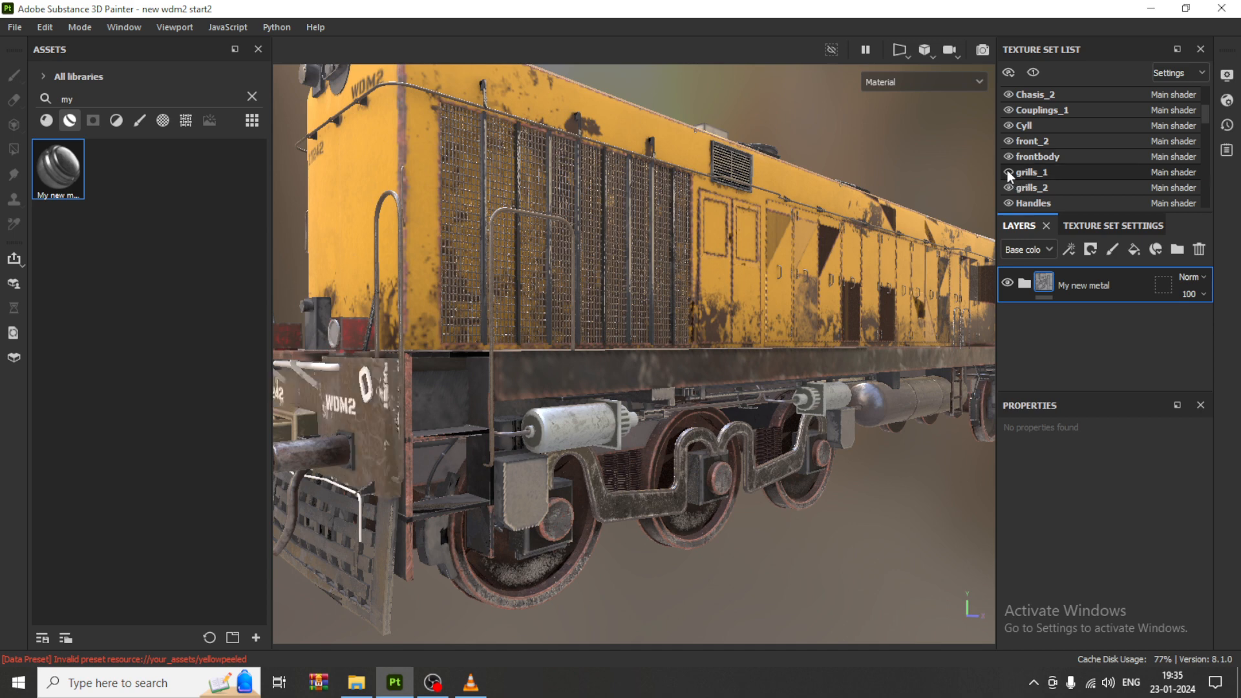
{"action": "left_click", "coordinate": [1009, 185]}
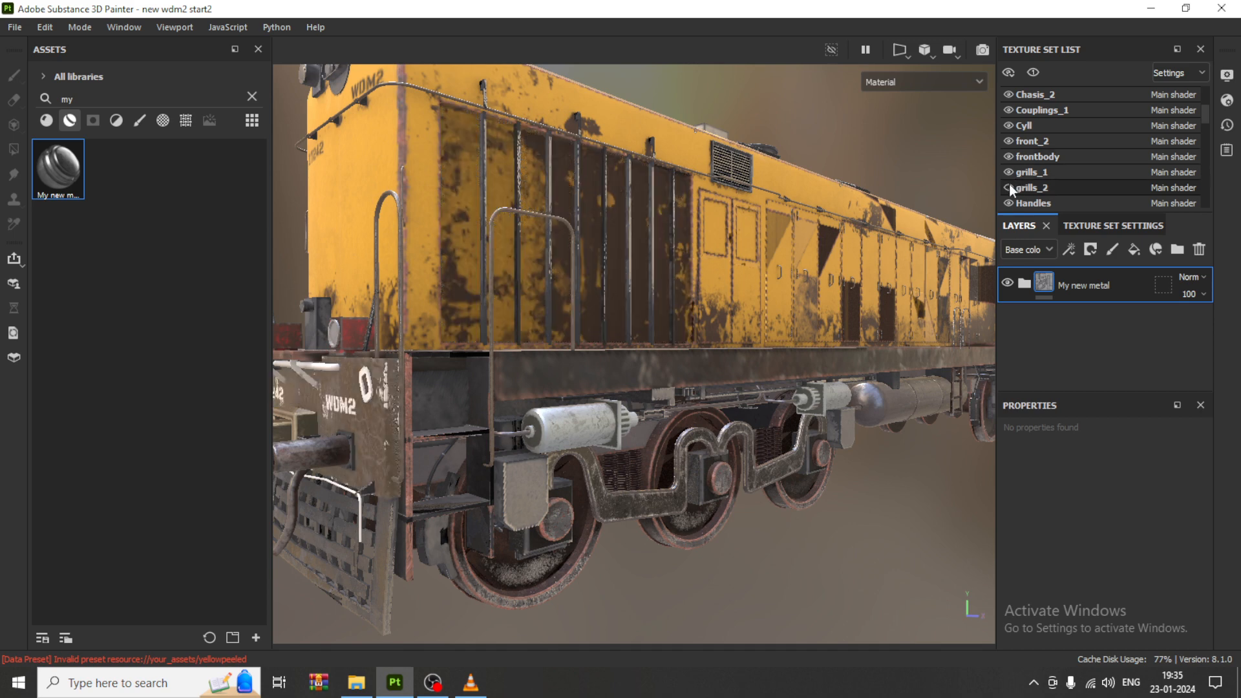
{"action": "left_click", "coordinate": [1009, 186]}
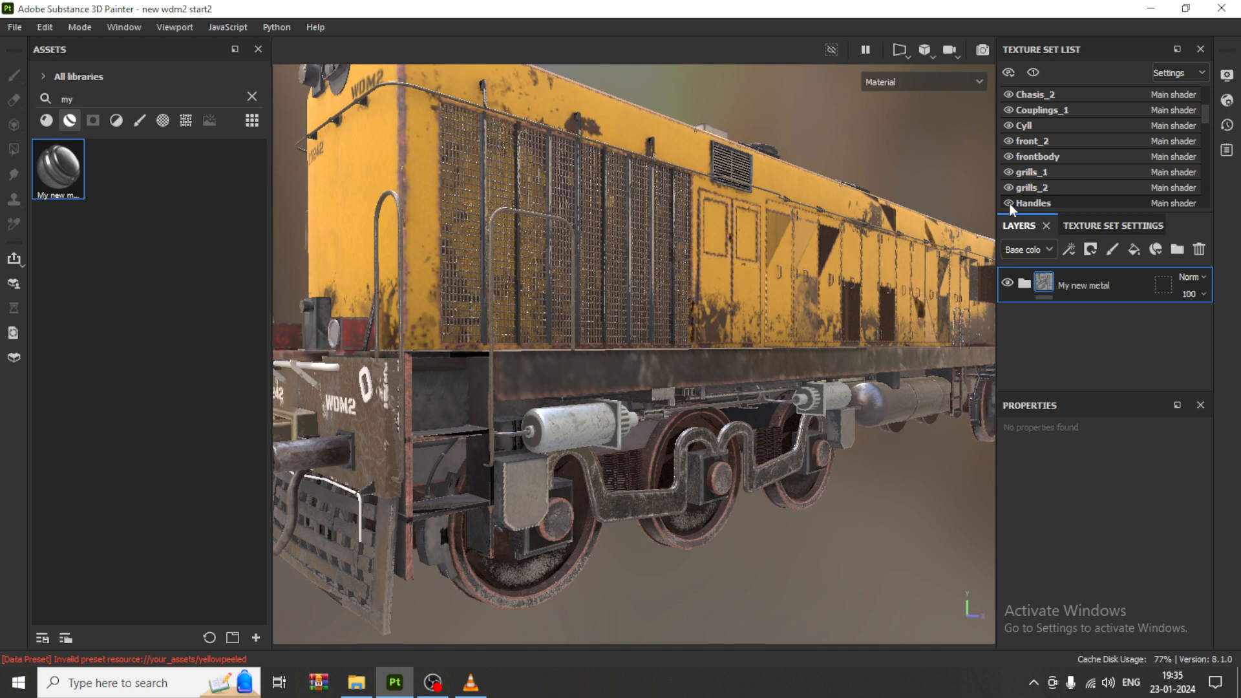
View the front corner and check which parts use the Handrails_1, Main Body and mainbase texture sets by toggling their visibility.
{"action": "middle_click_drag", "start_coordinate": [898, 274], "coordinate": [970, 292], "text": "alt"}
{"action": "middle_click_drag", "start_coordinate": [499, 264], "coordinate": [535, 274], "text": "alt"}
{"action": "scroll", "coordinate": [517, 232], "scroll_direction": "up", "scroll_amount": 1}
{"action": "scroll", "coordinate": [774, 293], "scroll_direction": "down", "scroll_amount": 1}
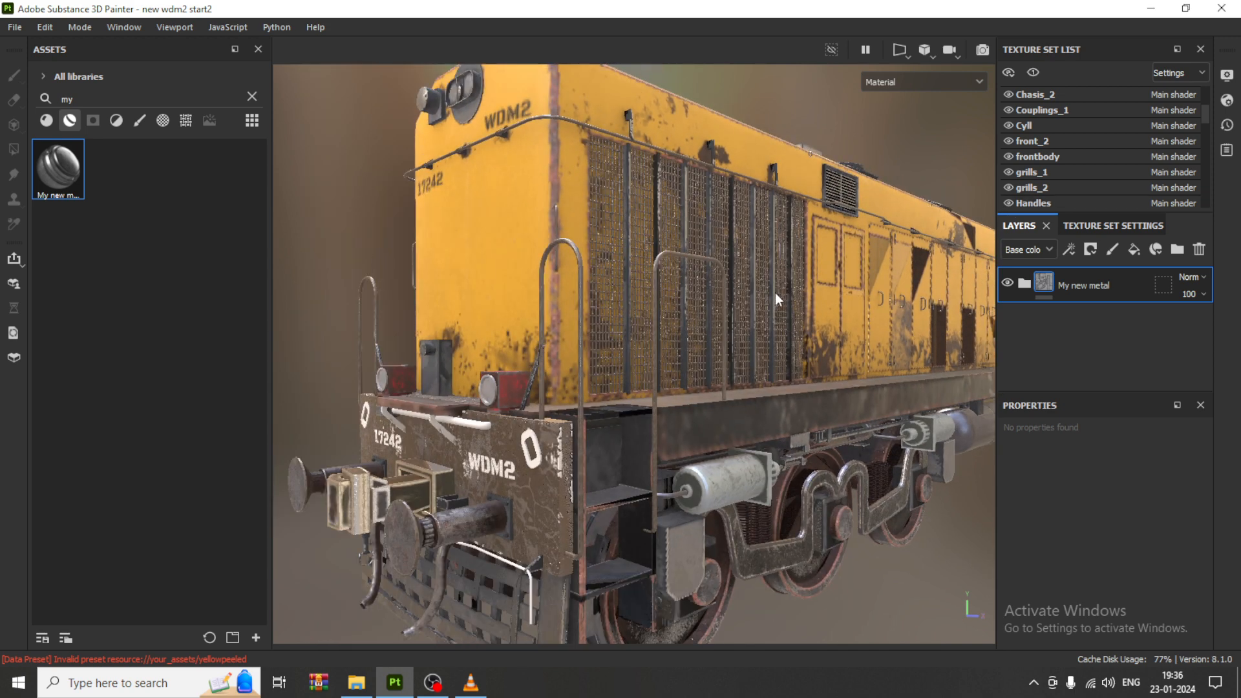
{"action": "scroll", "coordinate": [775, 293], "scroll_direction": "down", "scroll_amount": 1}
{"action": "scroll", "coordinate": [1084, 181], "scroll_direction": "down", "scroll_amount": 2}
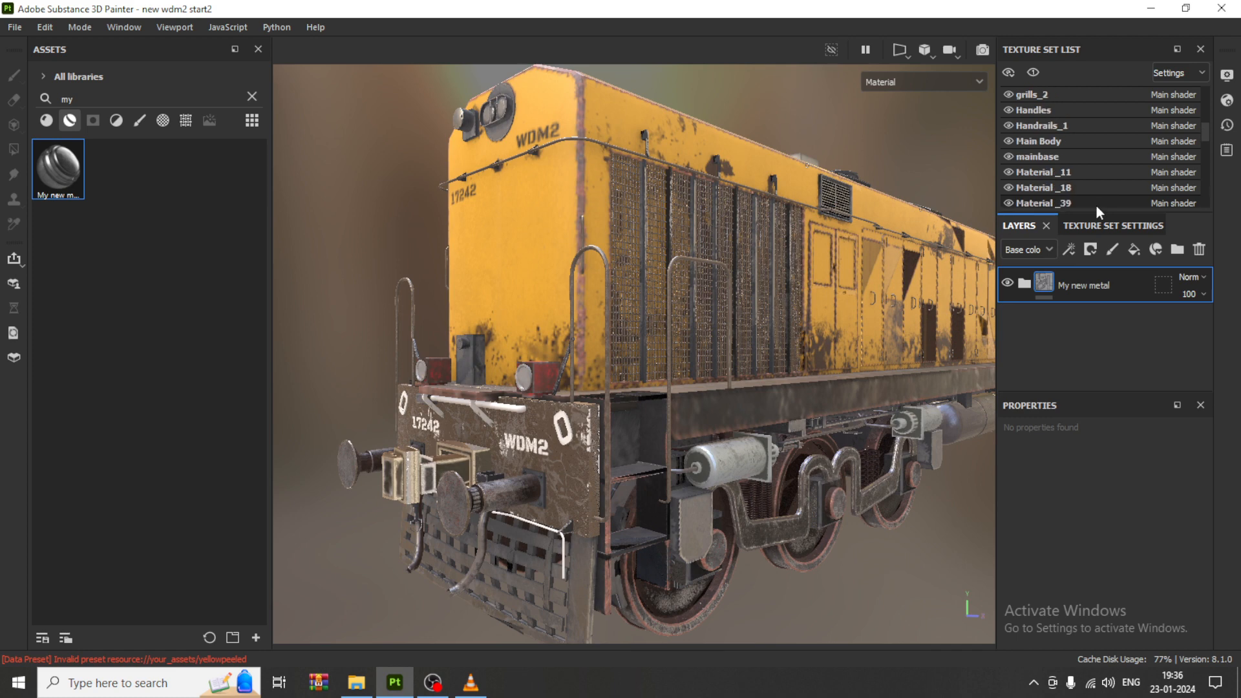
{"action": "left_click", "coordinate": [1009, 126]}
{"action": "left_click", "coordinate": [1009, 126]}
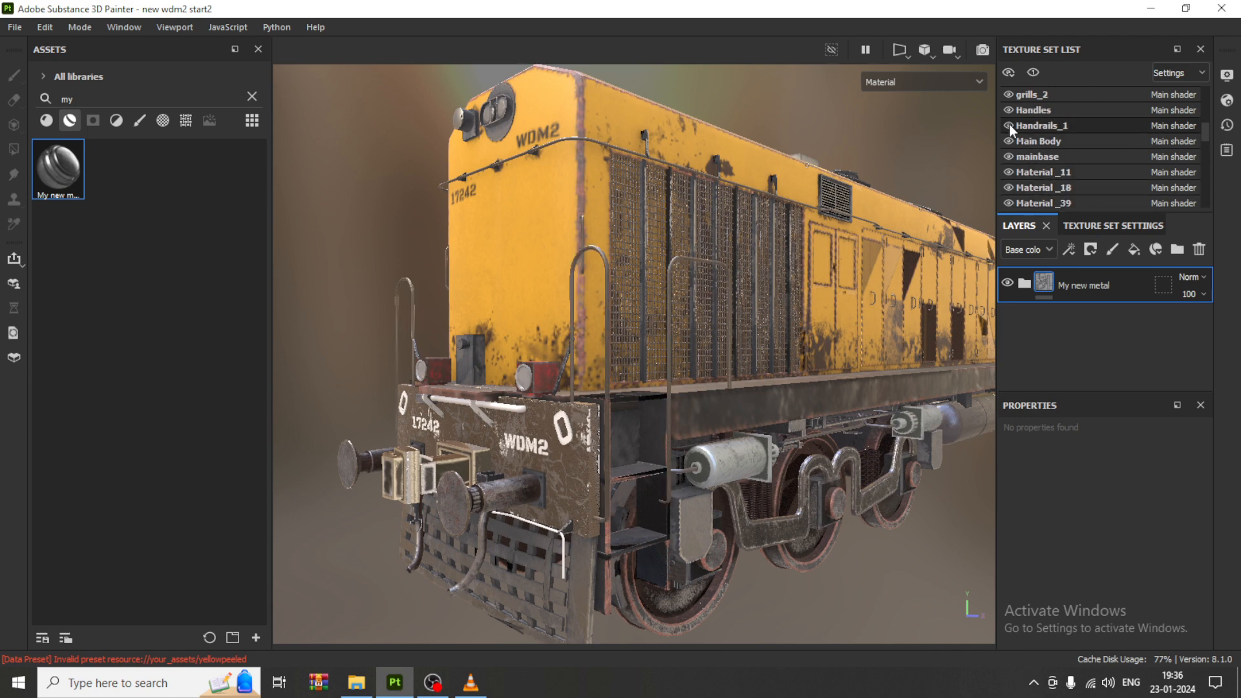
{"action": "left_click", "coordinate": [1008, 141]}
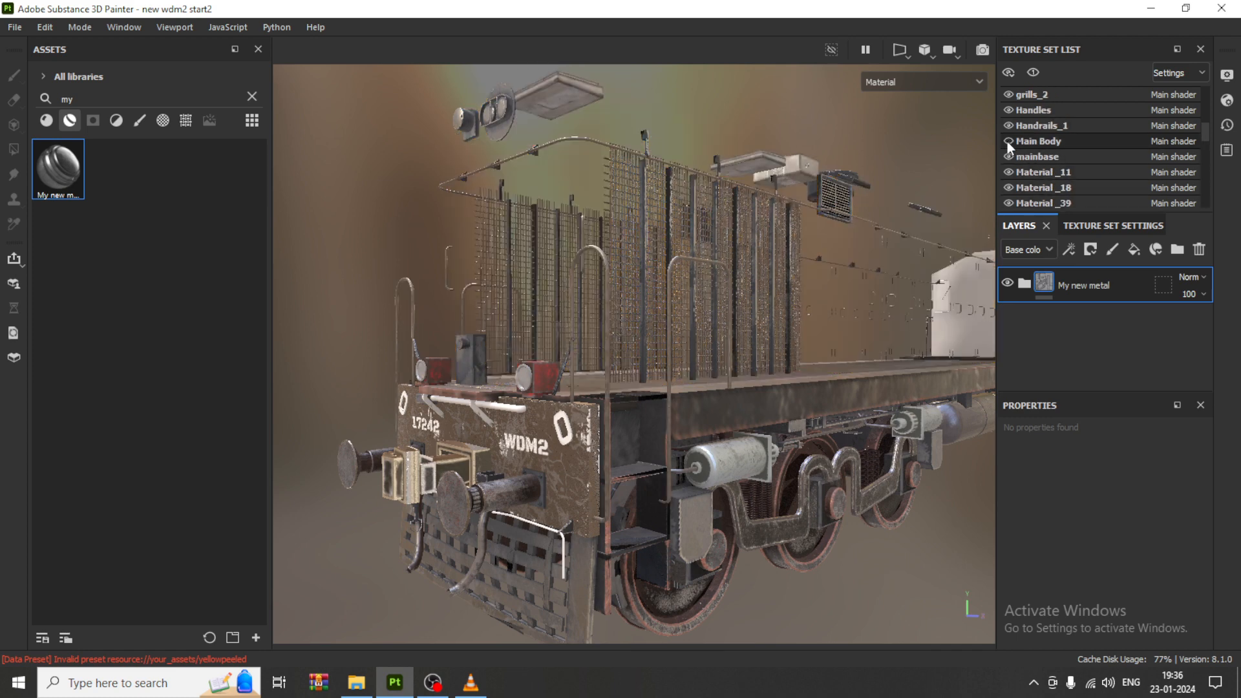
{"action": "left_click", "coordinate": [1007, 142]}
{"action": "left_click", "coordinate": [1008, 156]}
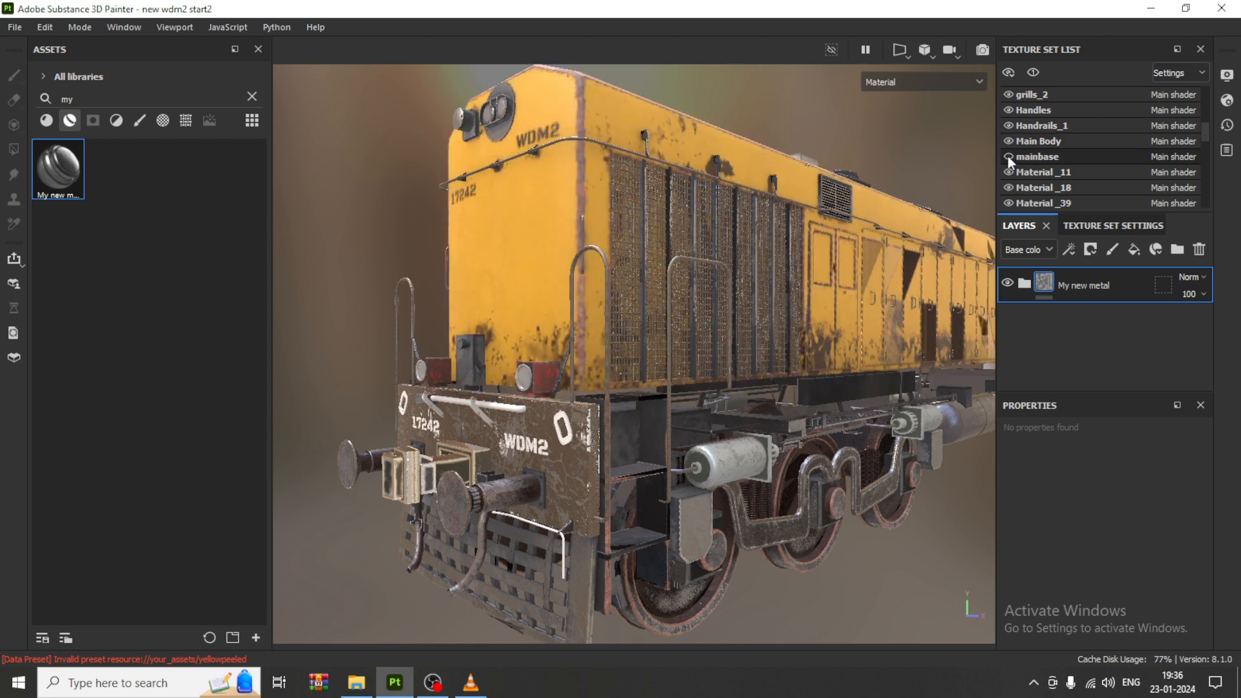
{"action": "left_click", "coordinate": [1007, 156]}
Examine the locomotive's long side, look through the texture sets and check the Cyll set's parts by toggling its visibility.
{"action": "middle_click_drag", "start_coordinate": [648, 296], "coordinate": [646, 300], "text": "alt"}
{"action": "left_click_drag", "start_coordinate": [646, 299], "coordinate": [991, 241], "text": "alt"}
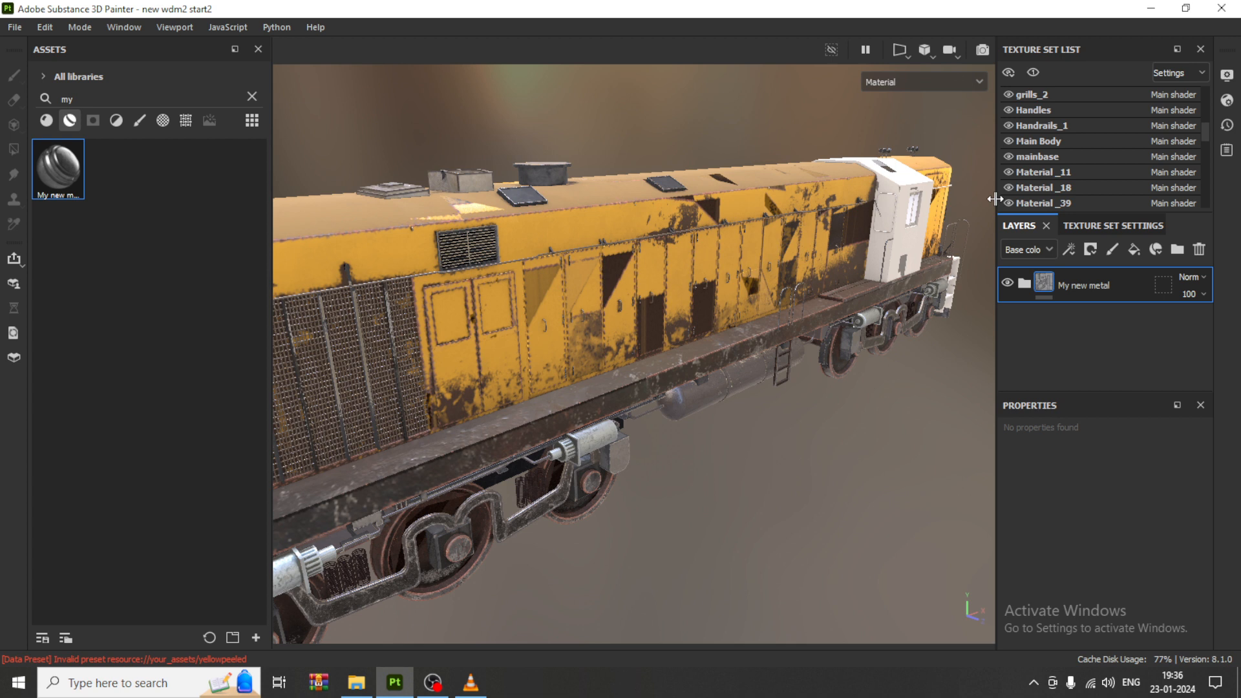
{"action": "scroll", "coordinate": [1071, 157], "scroll_direction": "down", "scroll_amount": 4}
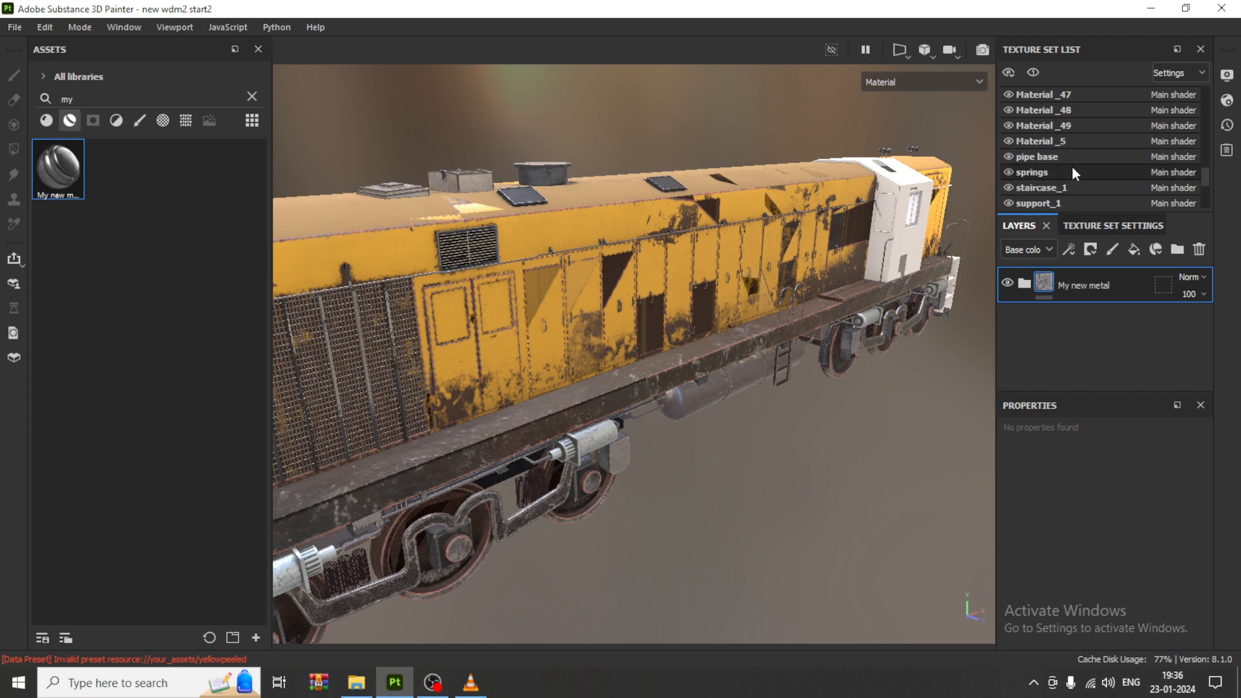
{"action": "scroll", "coordinate": [1073, 172], "scroll_direction": "down", "scroll_amount": 2}
{"action": "scroll", "coordinate": [1057, 165], "scroll_direction": "up", "scroll_amount": 3}
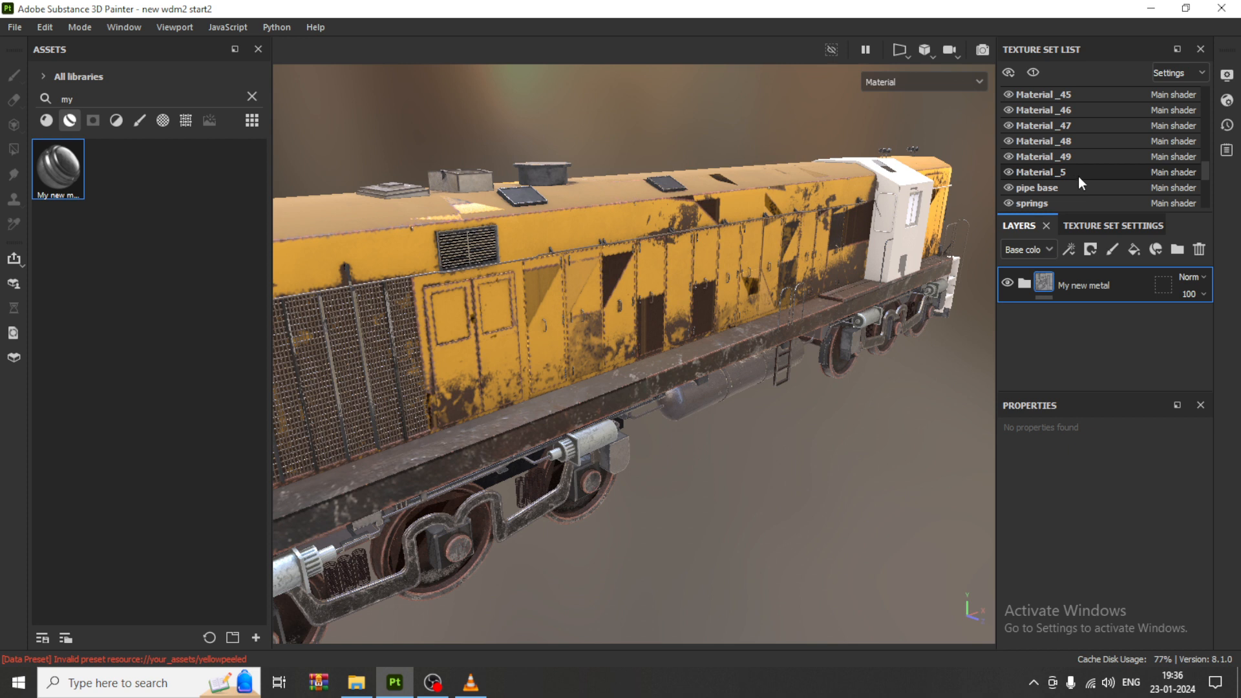
{"action": "scroll", "coordinate": [1079, 176], "scroll_direction": "up", "scroll_amount": 3}
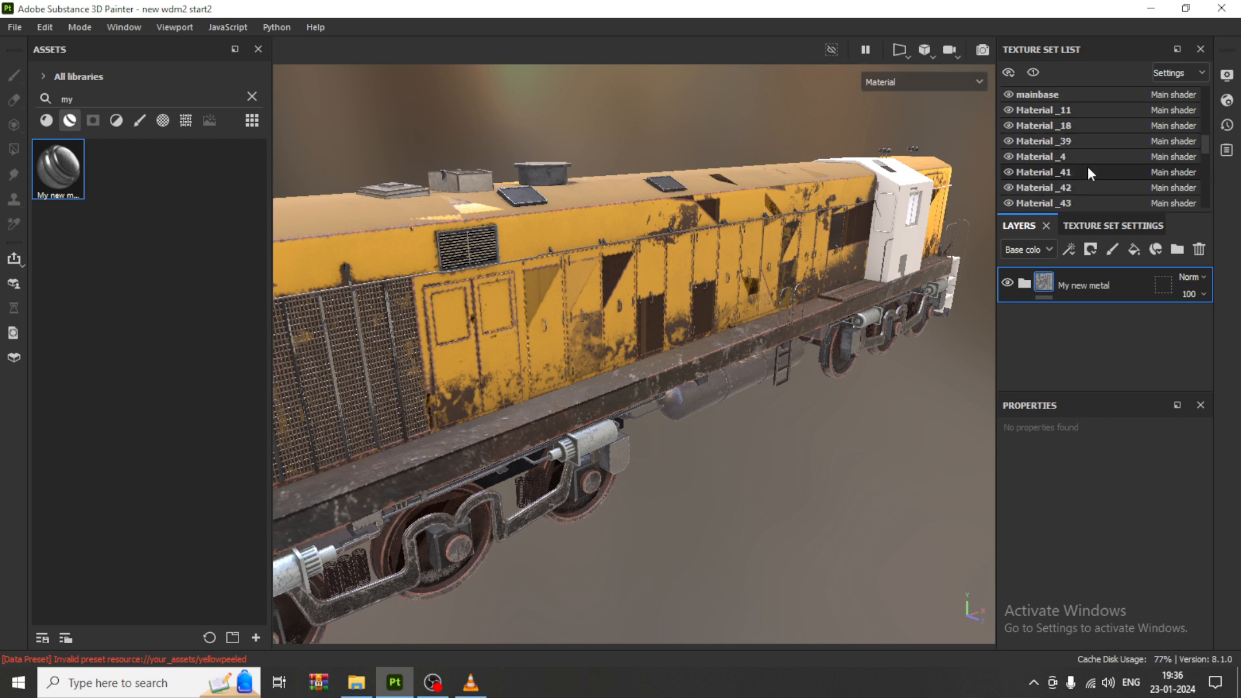
{"action": "scroll", "coordinate": [1073, 162], "scroll_direction": "up", "scroll_amount": 3}
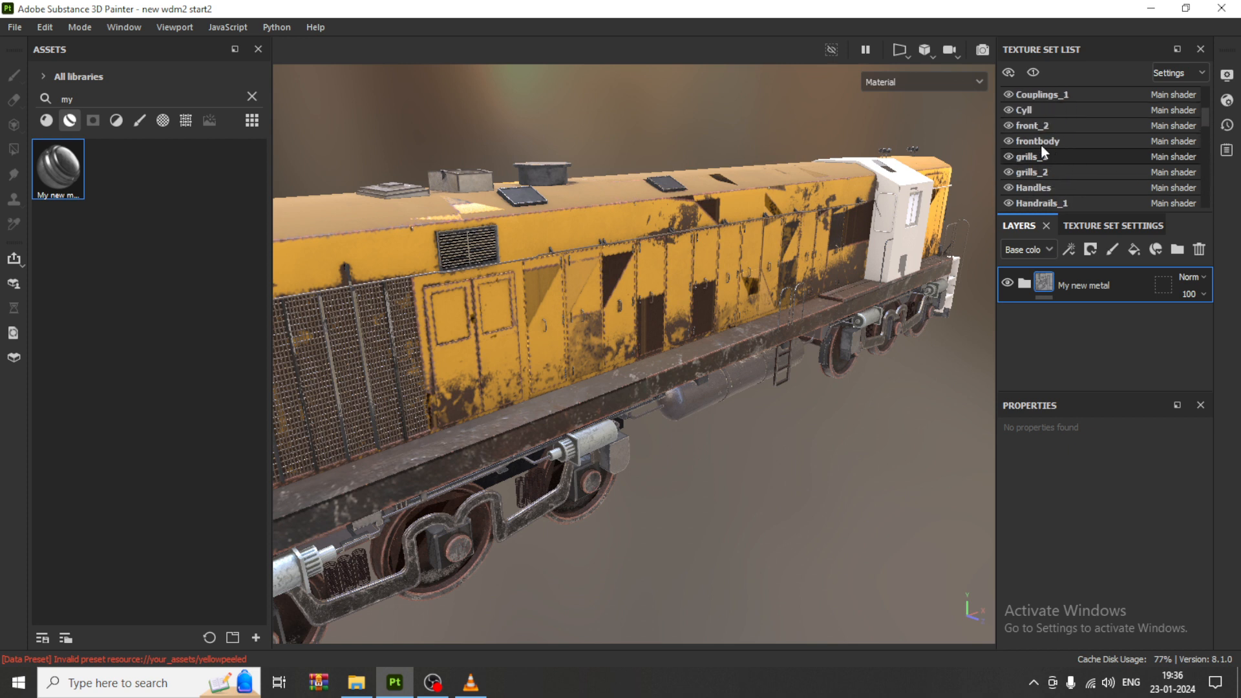
{"action": "left_click", "coordinate": [1009, 110]}
{"action": "left_click", "coordinate": [1010, 111]}
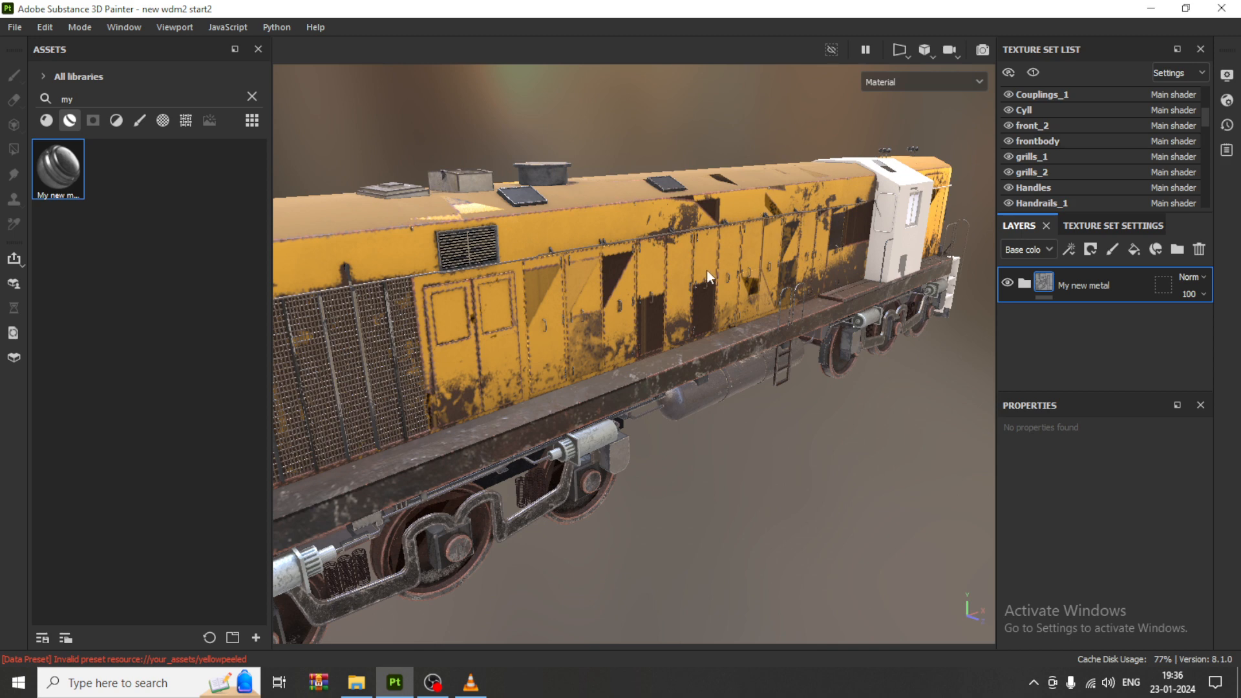
Check which parts use the frontbody, Body_3 and body_1 texture sets by toggling the visibility of each.
{"action": "left_click_drag", "start_coordinate": [707, 270], "coordinate": [853, 164], "text": "alt"}
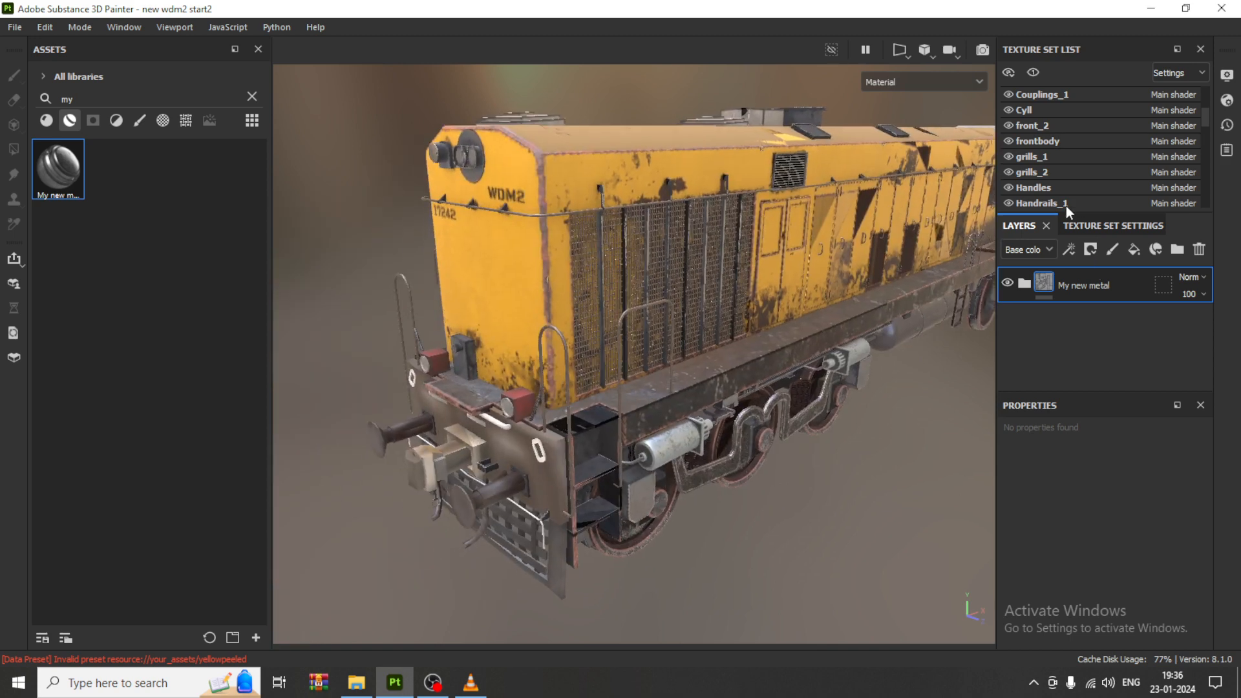
{"action": "left_click", "coordinate": [1007, 140]}
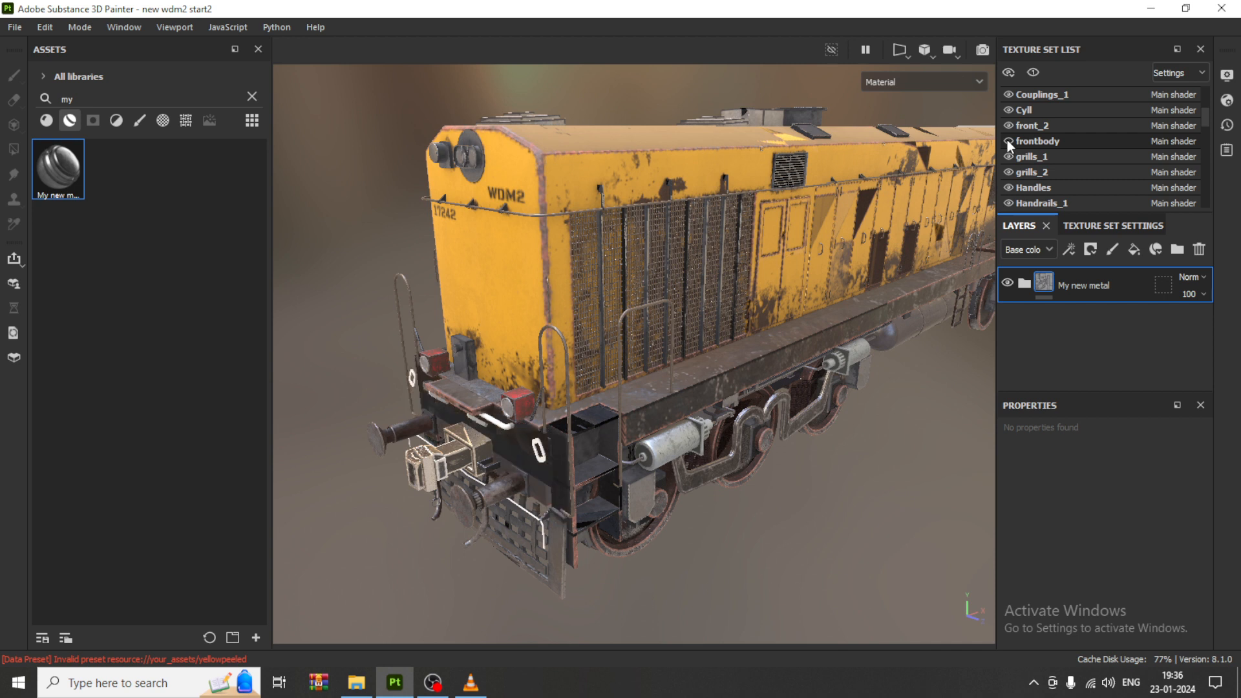
{"action": "left_click", "coordinate": [1008, 140]}
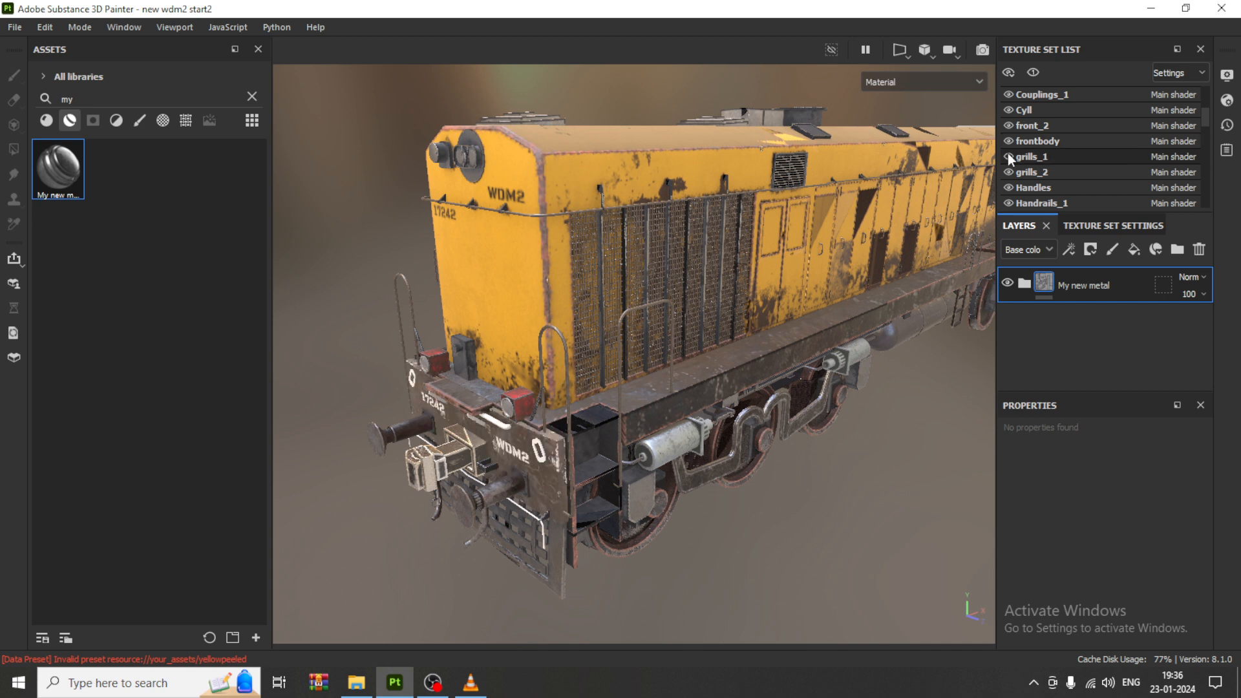
{"action": "scroll", "coordinate": [1080, 168], "scroll_direction": "up", "scroll_amount": 3}
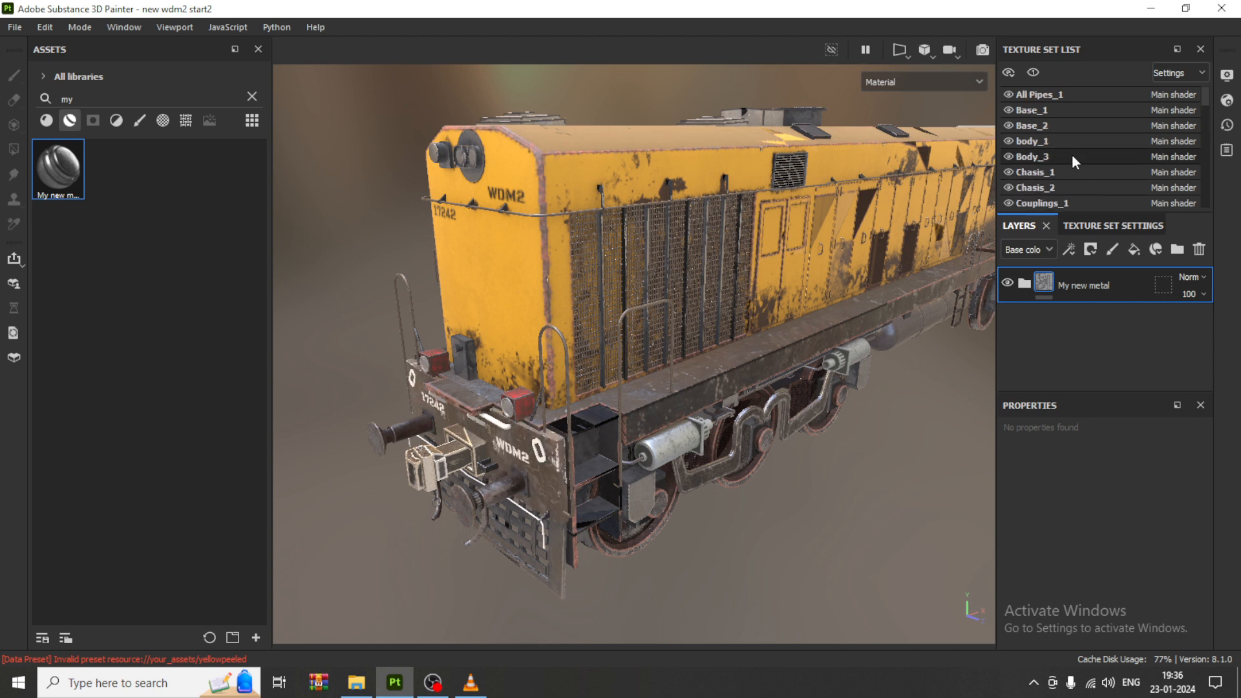
{"action": "left_click", "coordinate": [1008, 157]}
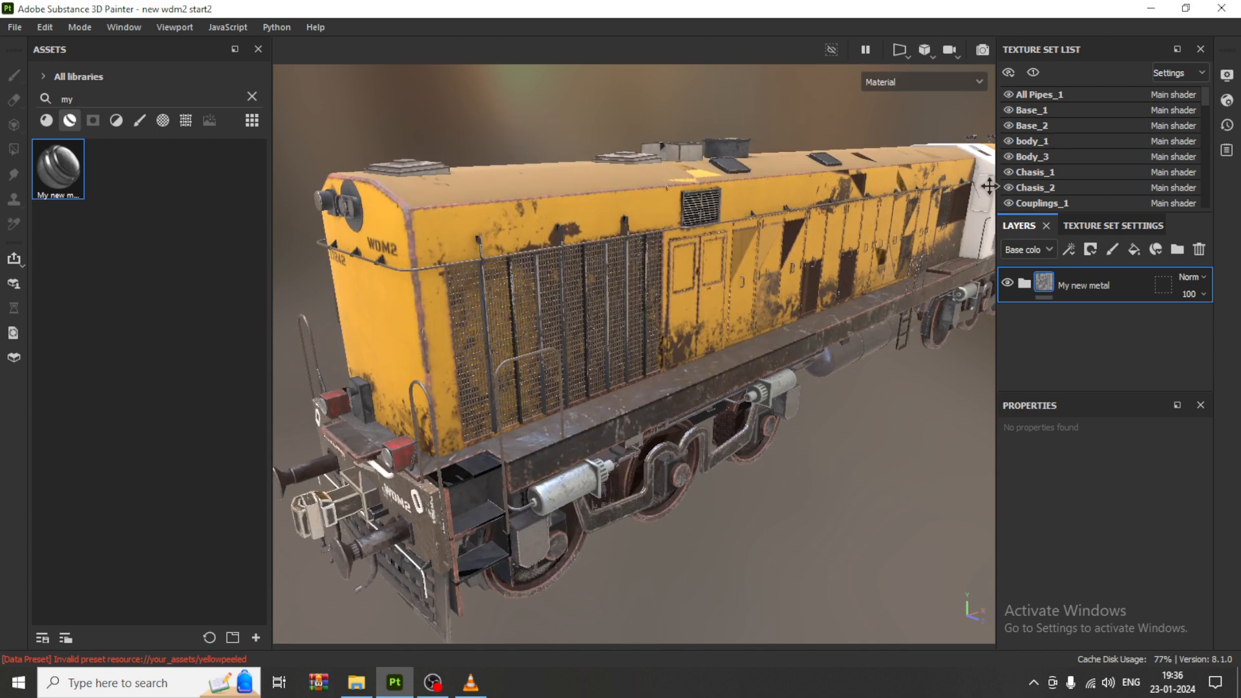
{"action": "left_click", "coordinate": [1007, 141]}
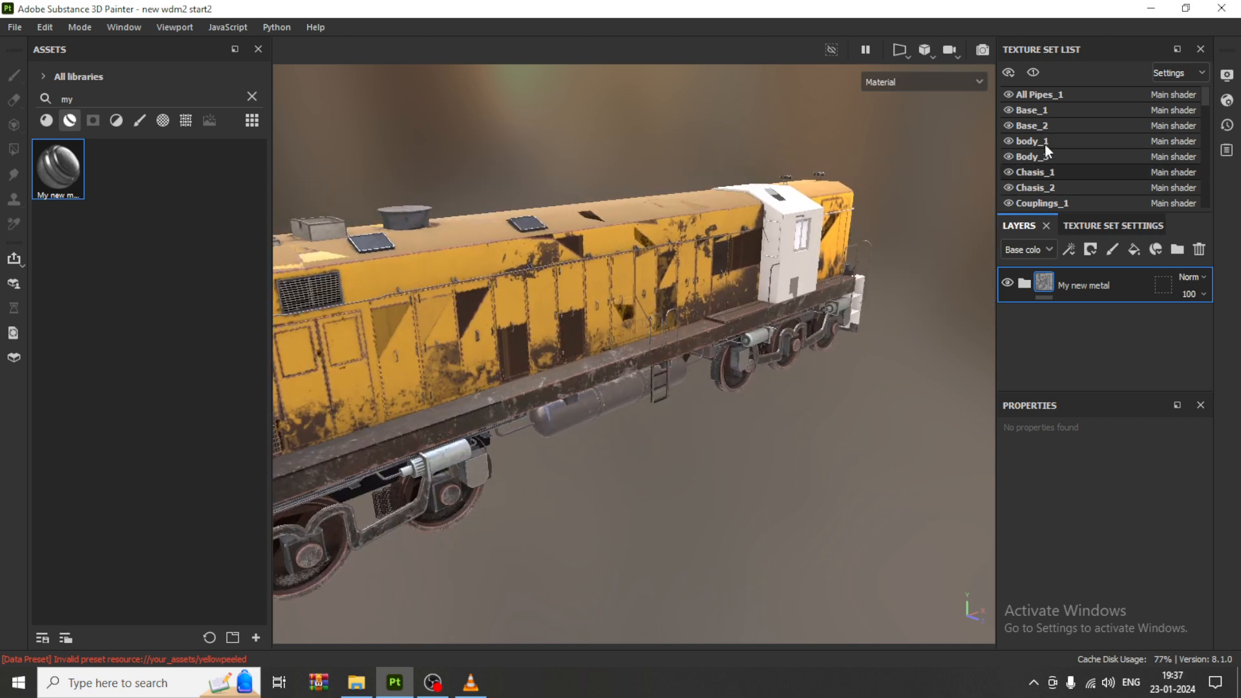
Group the Rust Coarse, Machinery and Layer 1 layers of the body_1 texture set into one folder and collapse it.
{"action": "left_click", "coordinate": [1045, 142]}
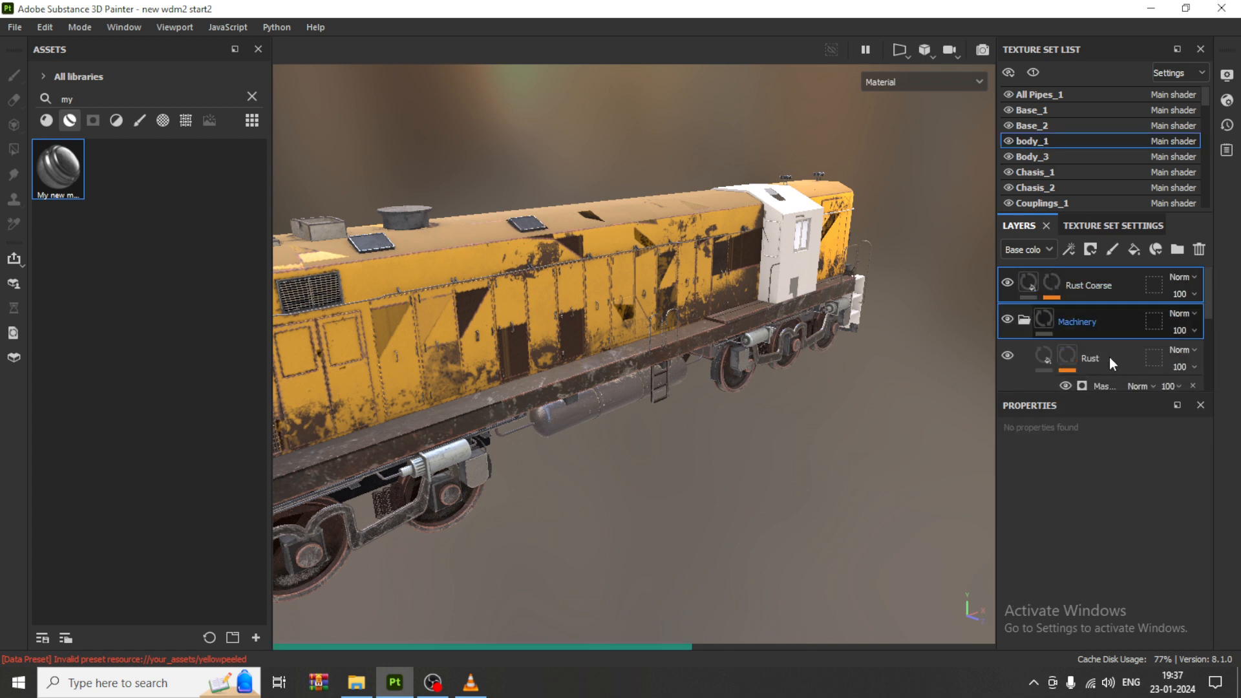
{"action": "left_click", "coordinate": [1026, 323]}
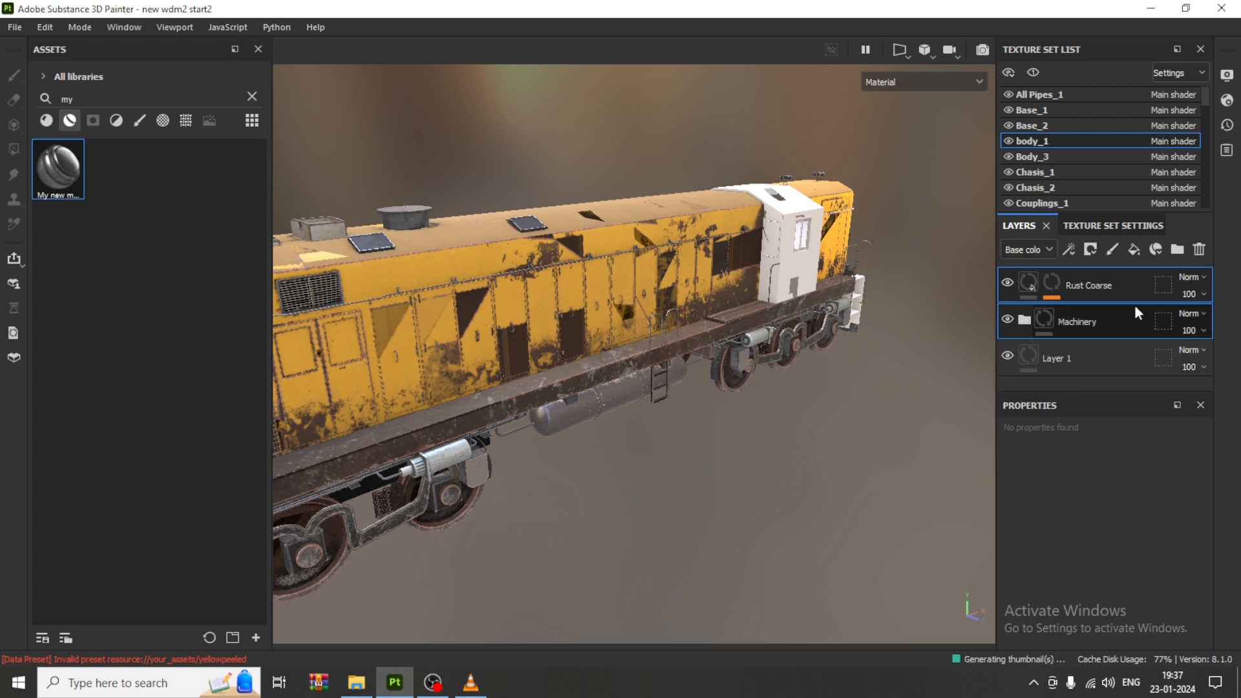
{"action": "left_click", "coordinate": [1102, 355], "text": "ctrl"}
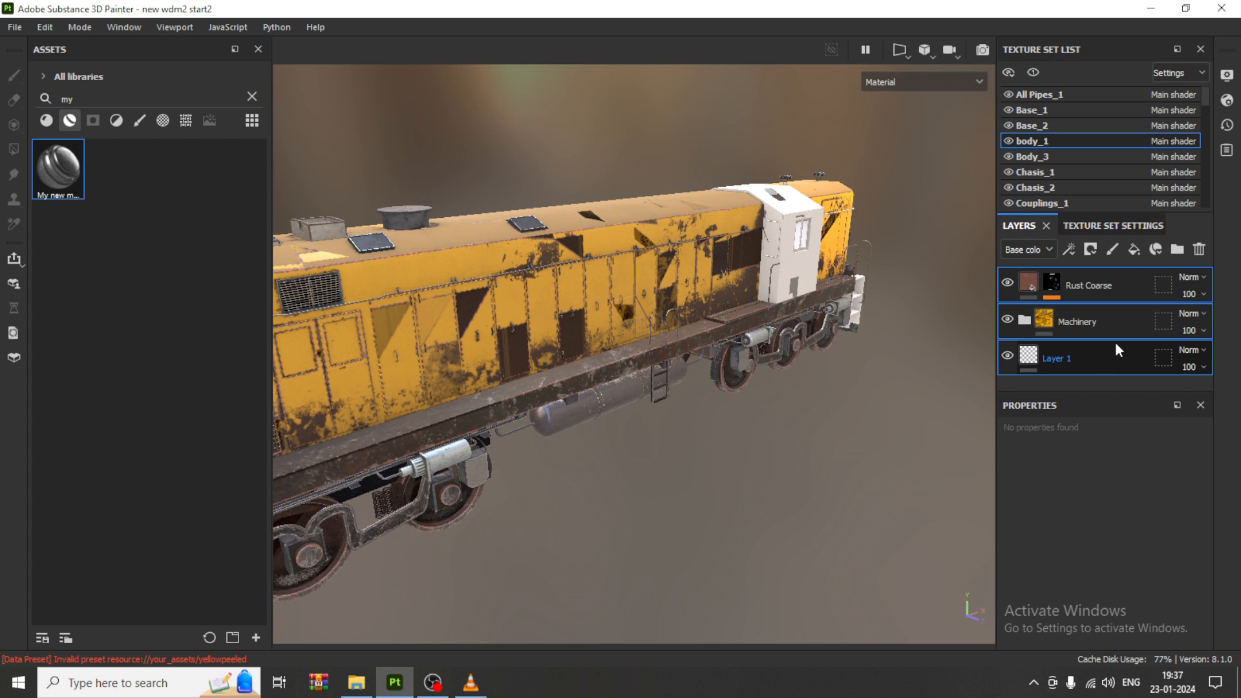
{"action": "right_click", "coordinate": [1117, 346]}
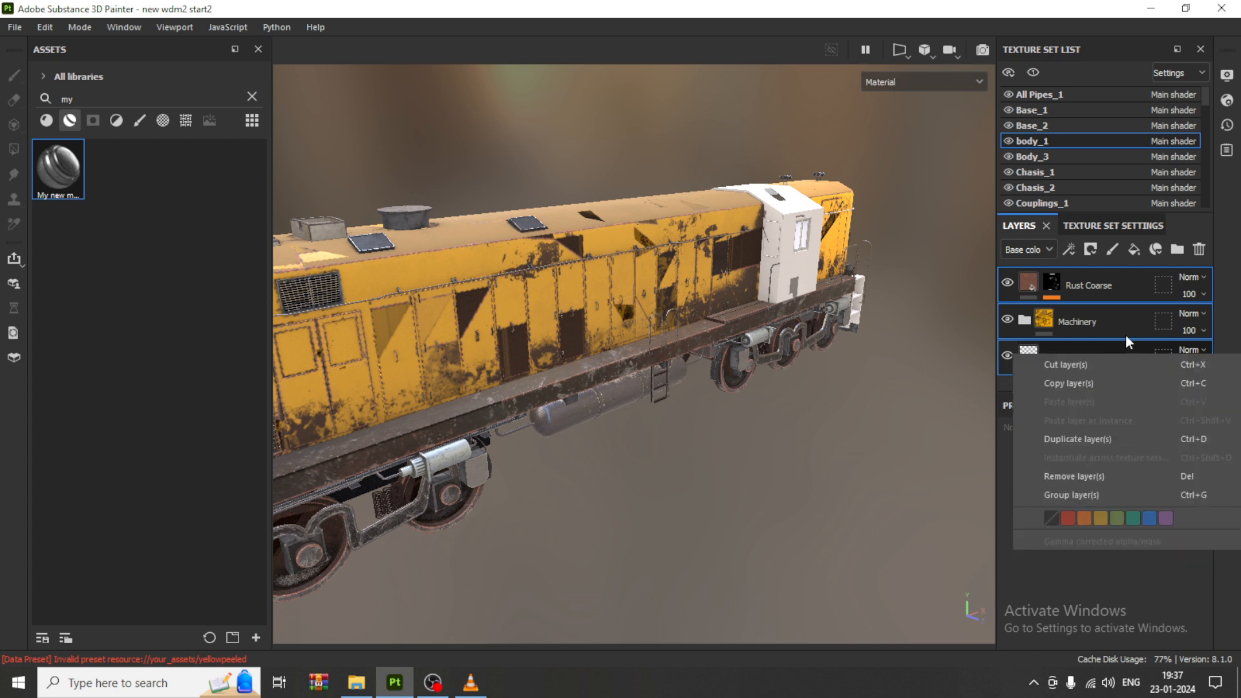
{"action": "left_click", "coordinate": [1089, 496]}
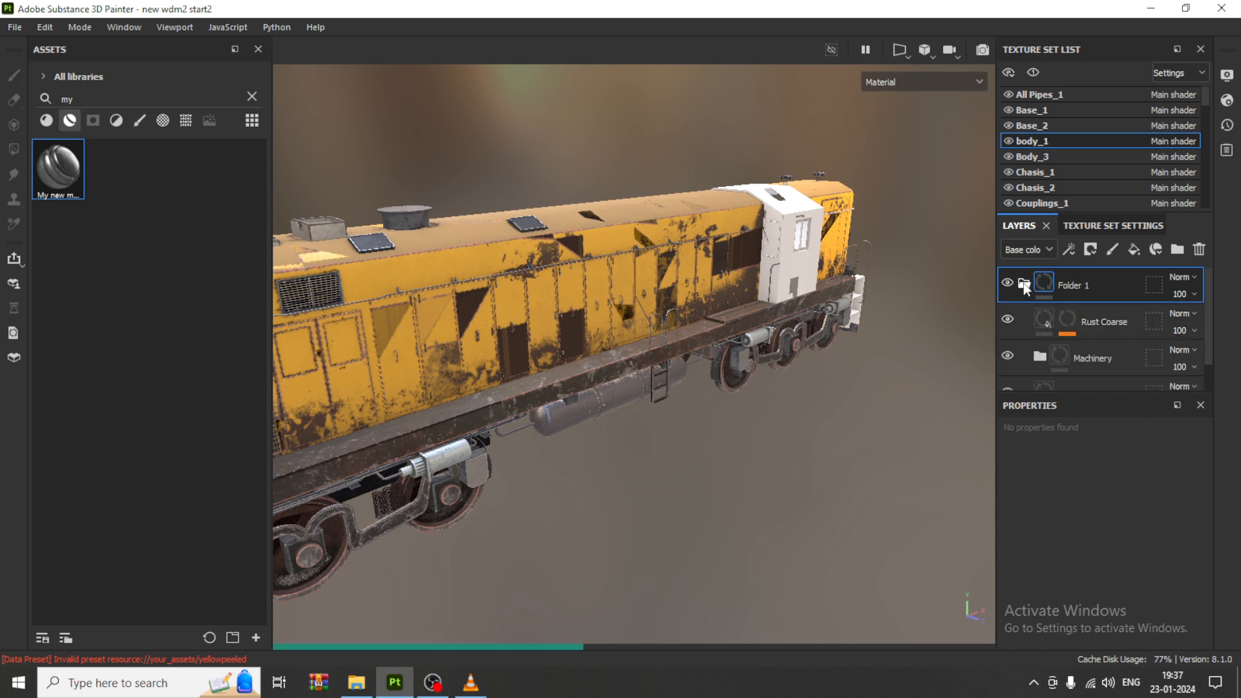
{"action": "left_click", "coordinate": [1024, 285]}
Instantiate the body_1 layer folder across texture sets with only Body_3 as the target.
{"action": "right_click", "coordinate": [1087, 280]}
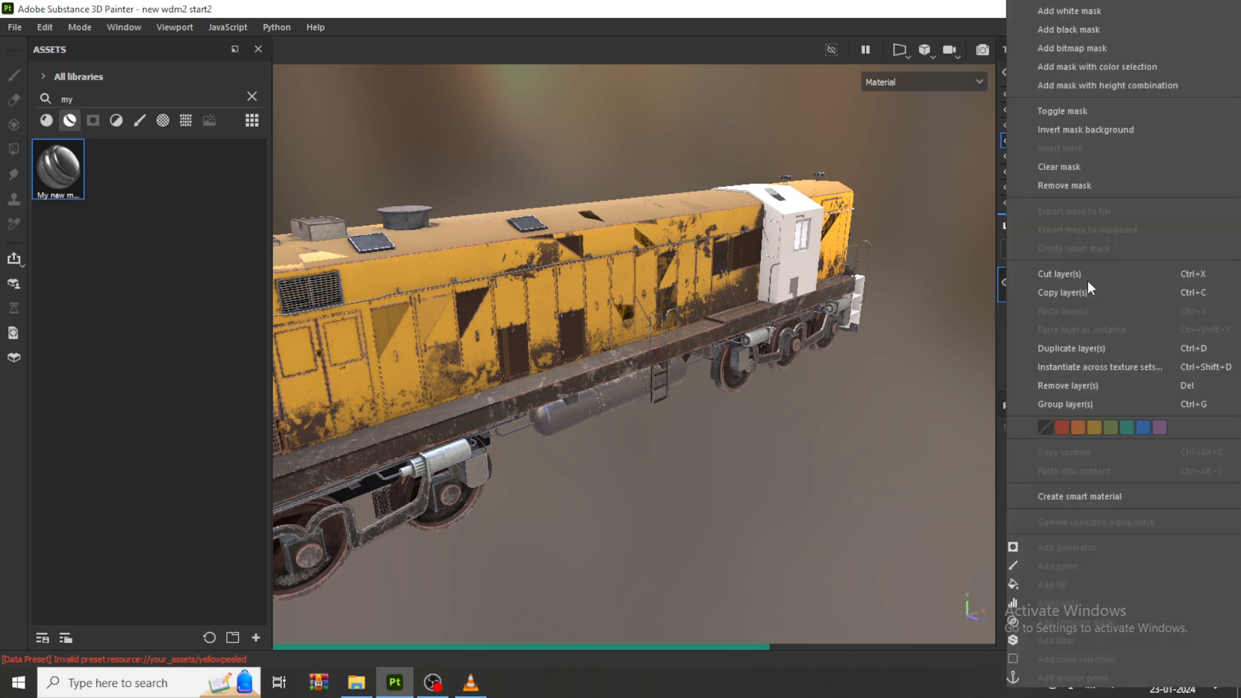
{"action": "left_click", "coordinate": [1135, 366]}
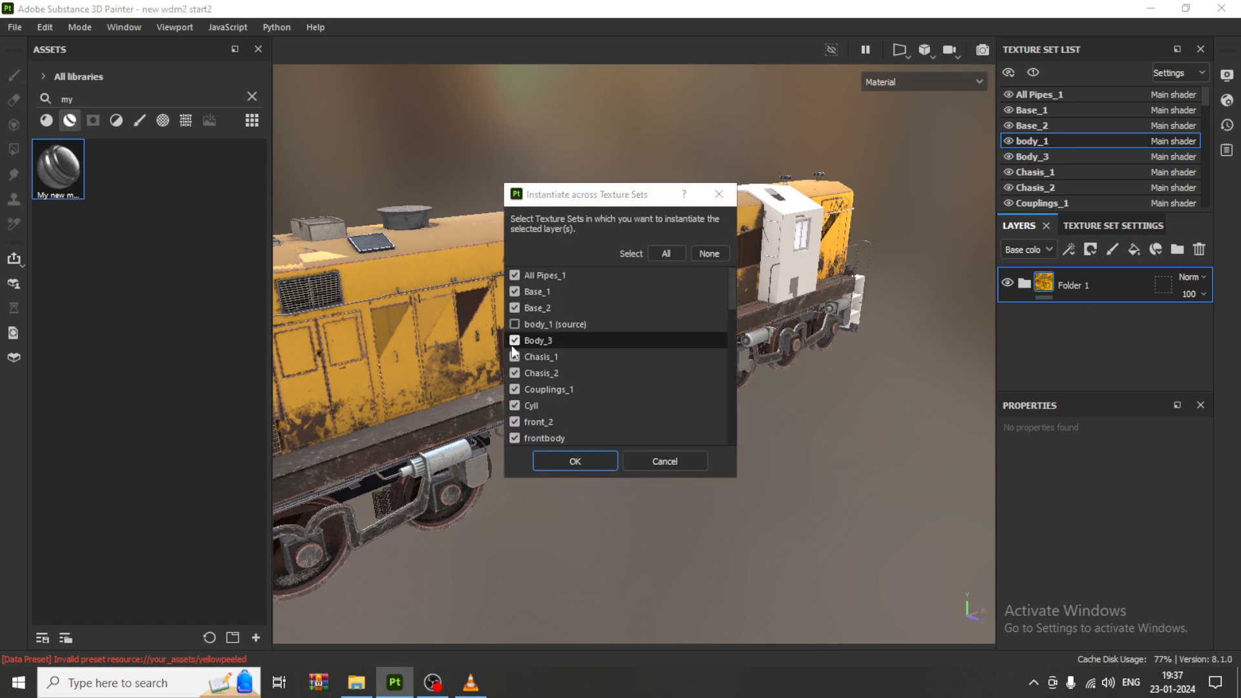
{"action": "left_click", "coordinate": [708, 253]}
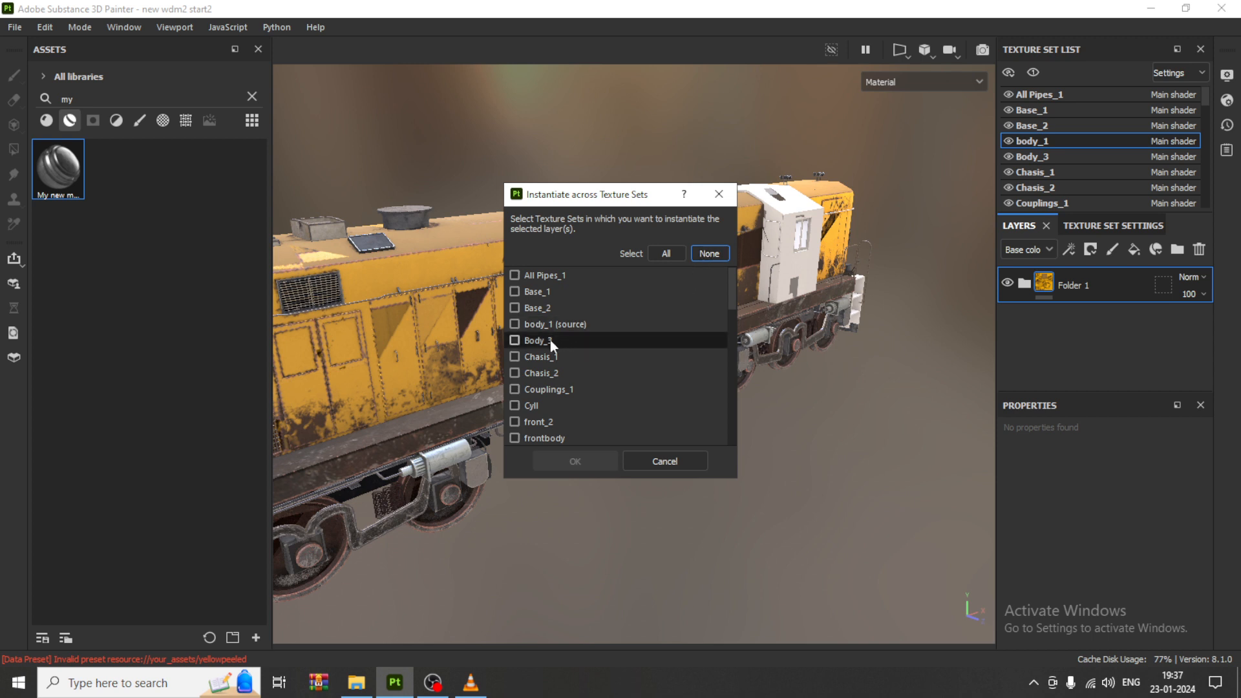
{"action": "left_click", "coordinate": [538, 339]}
{"action": "left_click", "coordinate": [577, 460]}
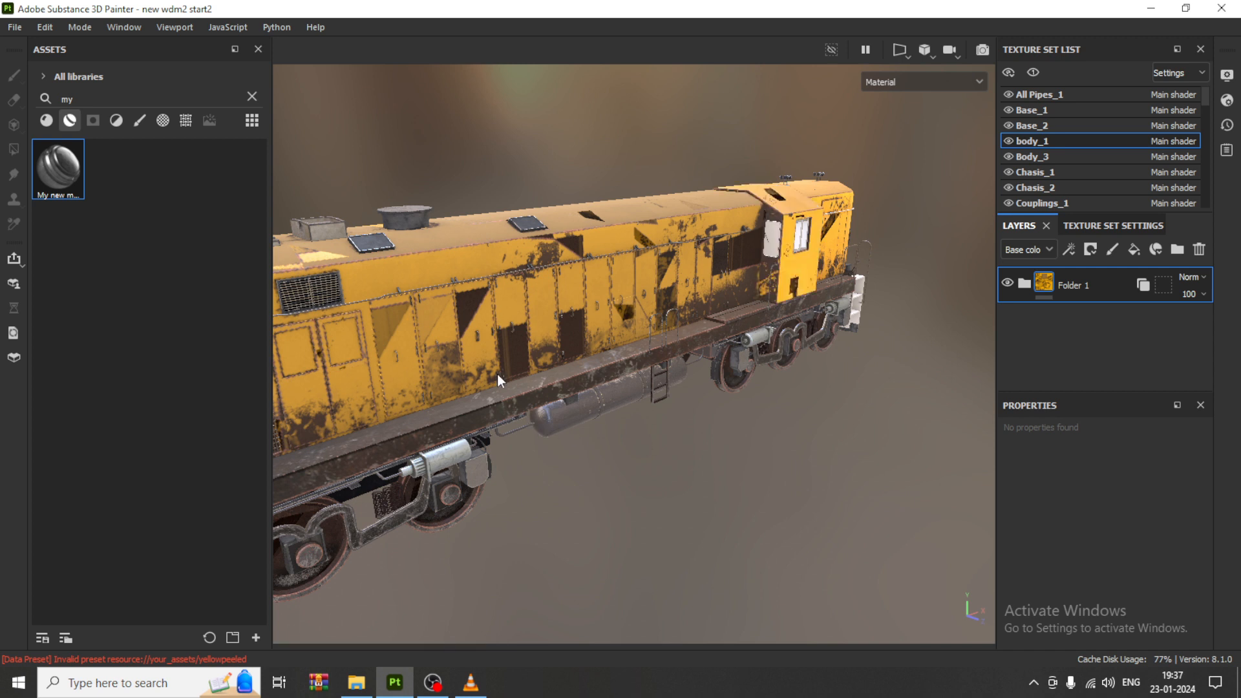
Set the Wear Level of the Metal Edge Wear generator on the Rust Coarse layer's mask to 0.09.
{"action": "left_click_drag", "start_coordinate": [718, 315], "coordinate": [992, 315], "text": "alt"}
{"action": "left_click_drag", "start_coordinate": [525, 388], "coordinate": [1008, 390], "text": "alt"}
{"action": "mouse_move", "coordinate": [449, 414]}
{"action": "left_mouse_down", "text": "alt"}
{"action": "mouse_move", "coordinate": [549, 426]}
{"action": "mouse_move", "coordinate": [442, 423]}
{"action": "left_mouse_up", "text": "alt"}
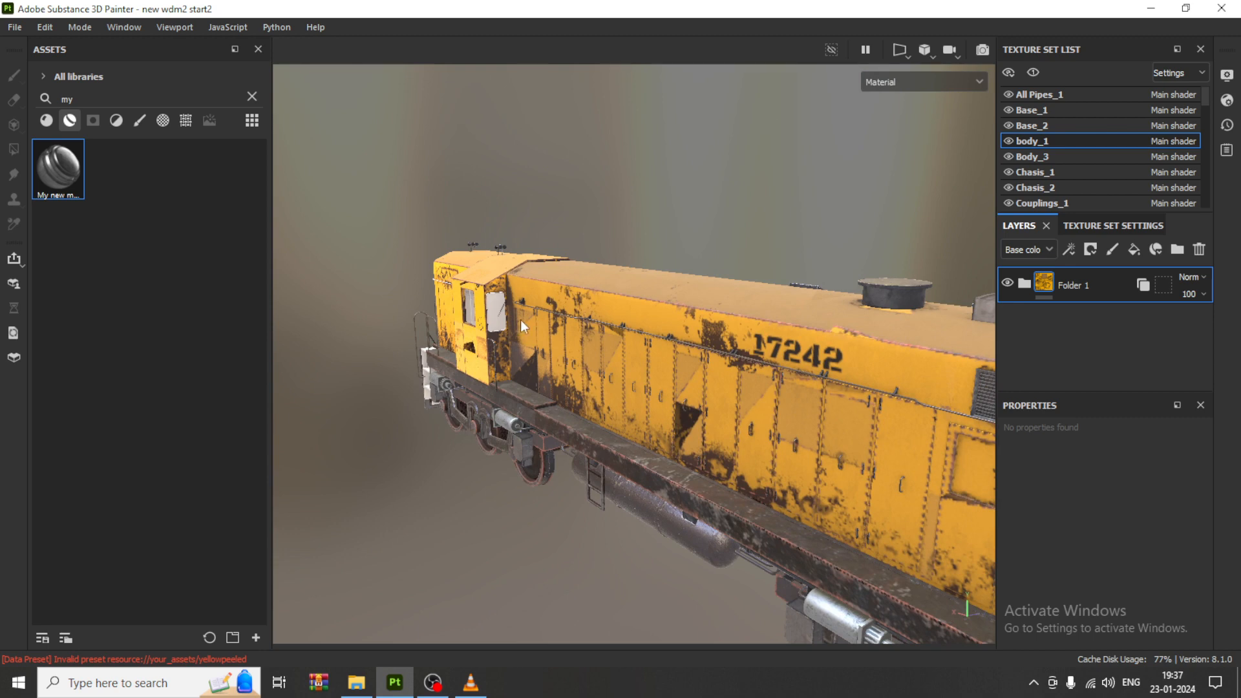
{"action": "scroll", "coordinate": [466, 292], "scroll_direction": "up", "scroll_amount": 4}
{"action": "scroll", "coordinate": [423, 305], "scroll_direction": "up", "scroll_amount": 2}
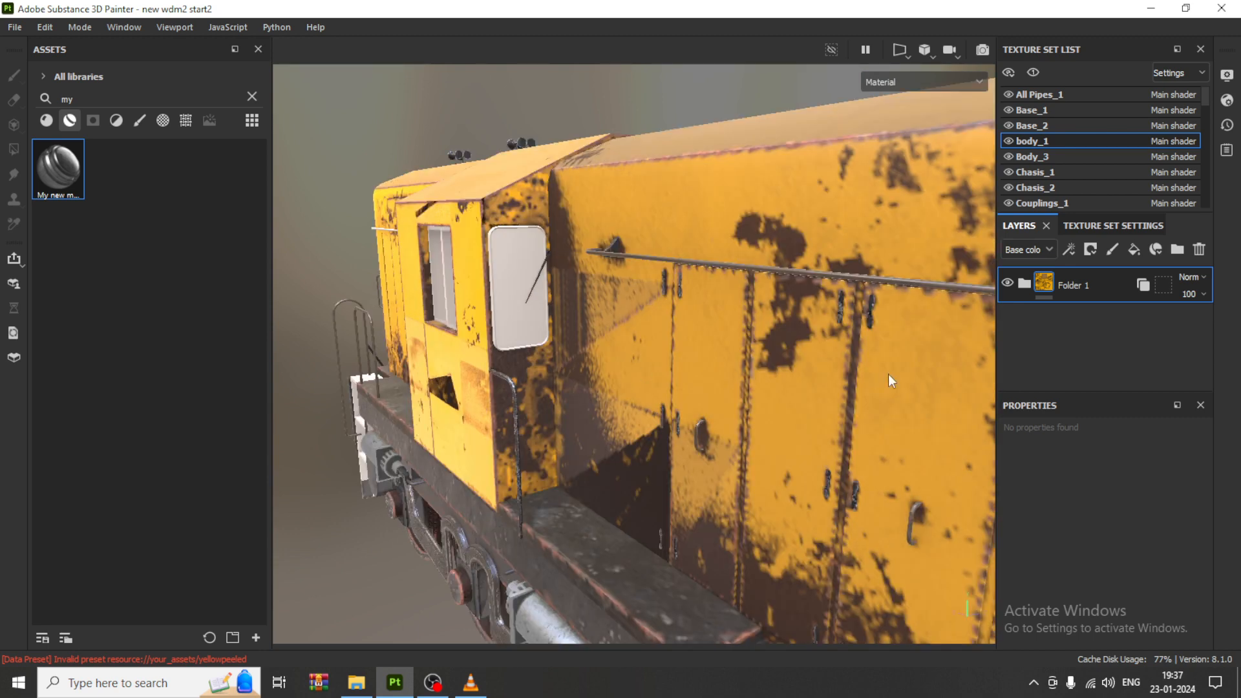
{"action": "left_click", "coordinate": [1025, 285]}
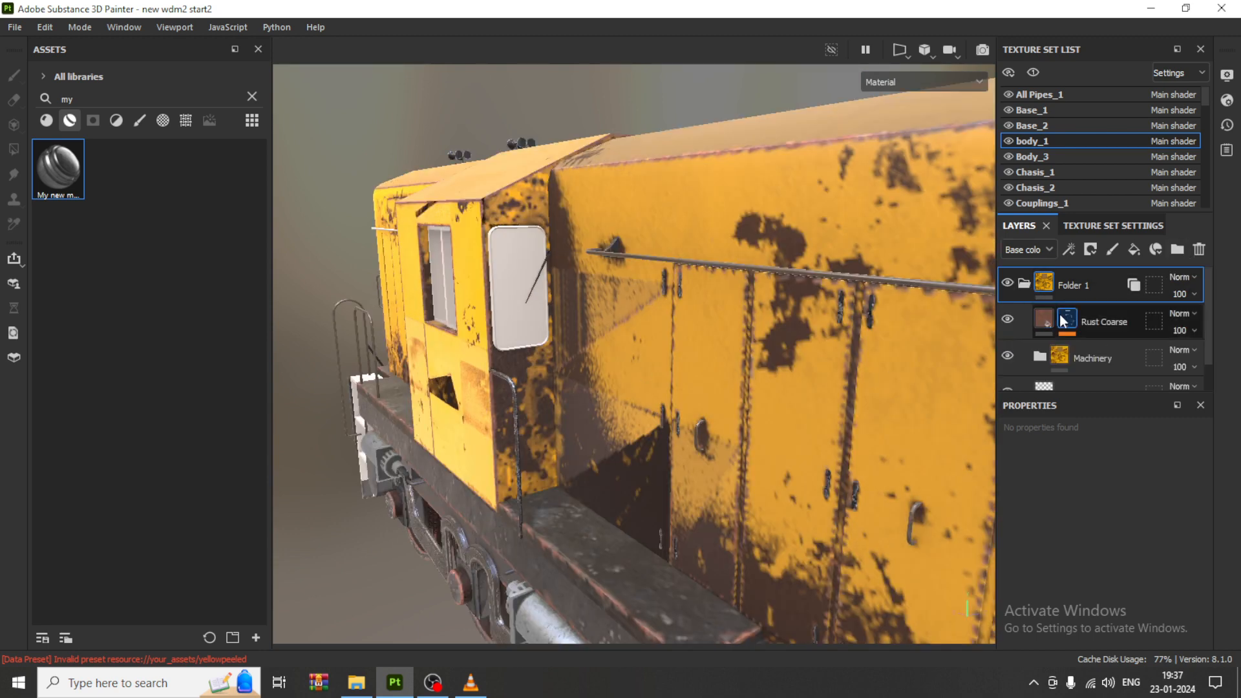
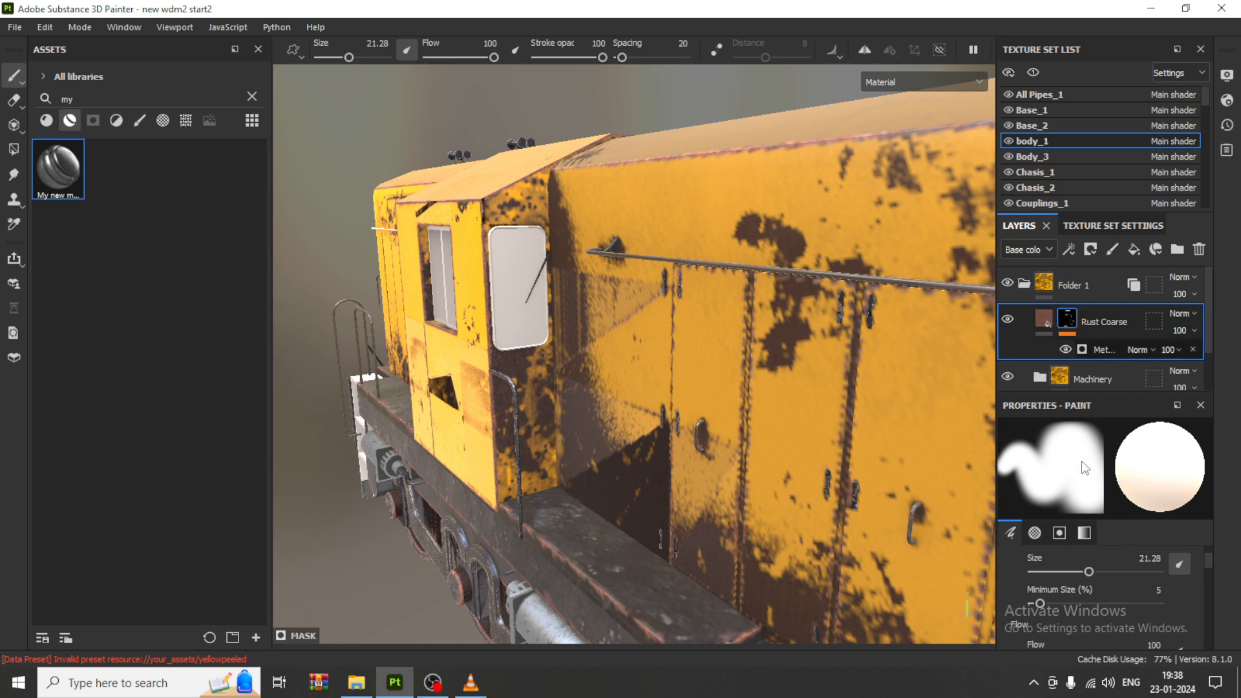
{"action": "left_click", "coordinate": [1100, 351]}
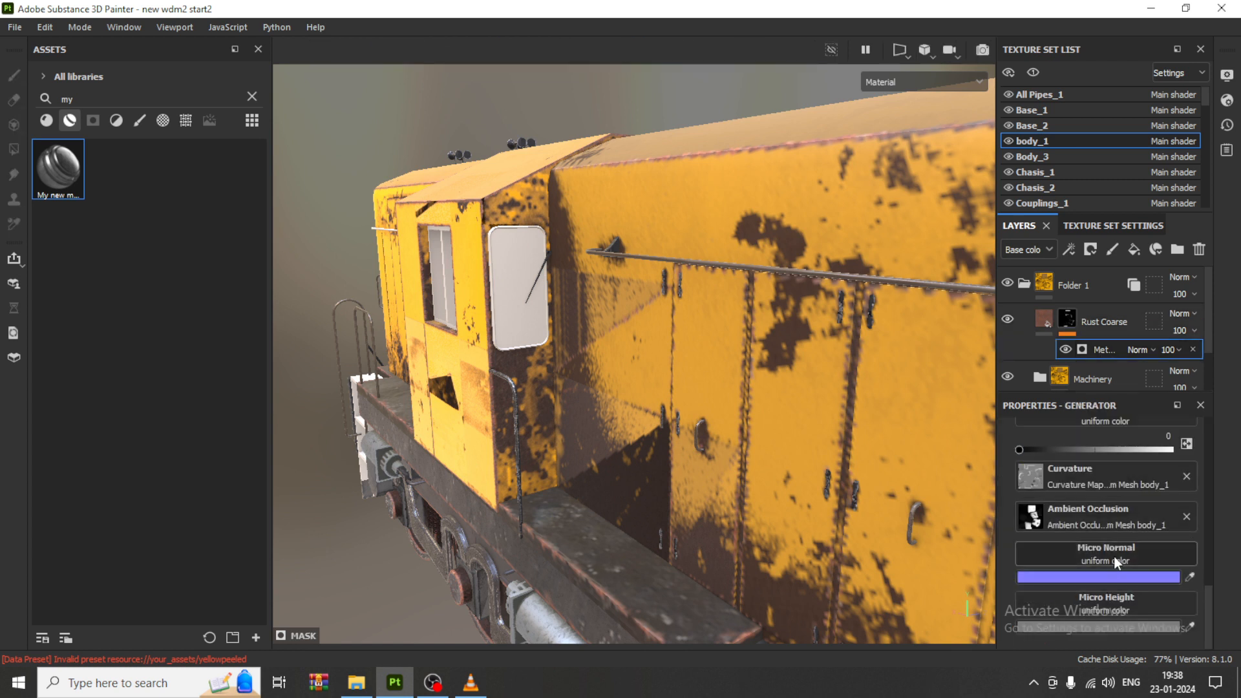
{"action": "scroll", "coordinate": [1115, 556], "scroll_direction": "up", "scroll_amount": 10}
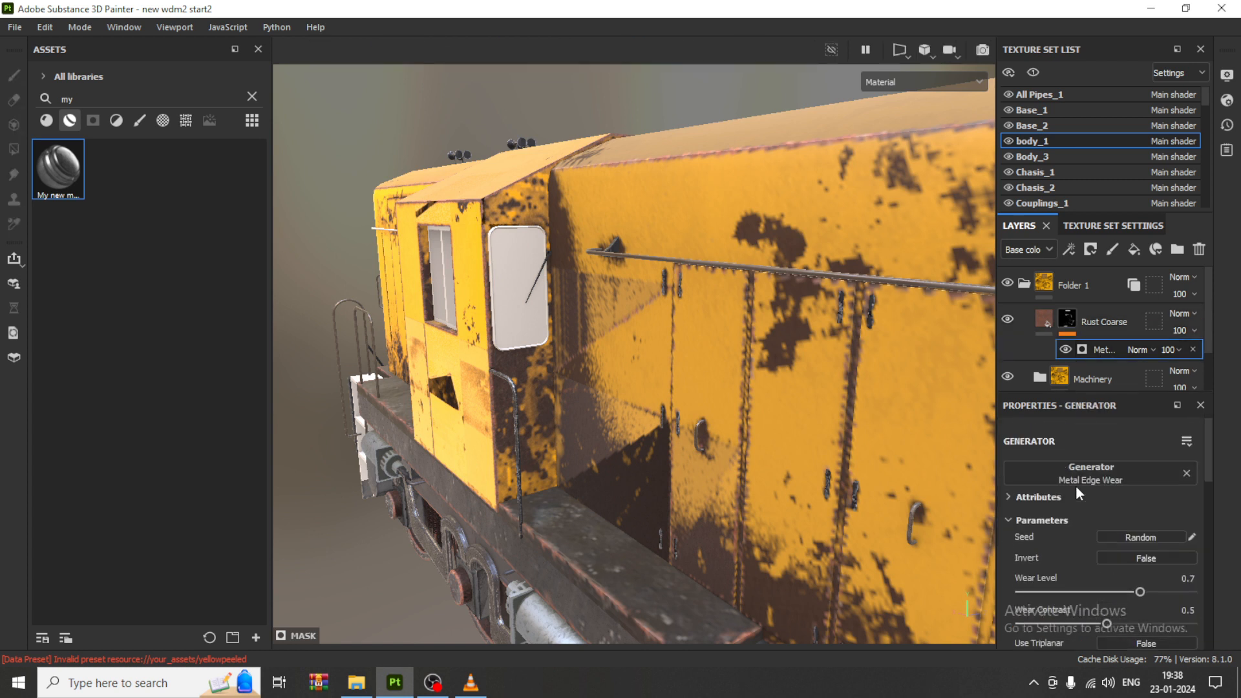
{"action": "left_click_drag", "start_coordinate": [1140, 593], "coordinate": [1041, 586]}
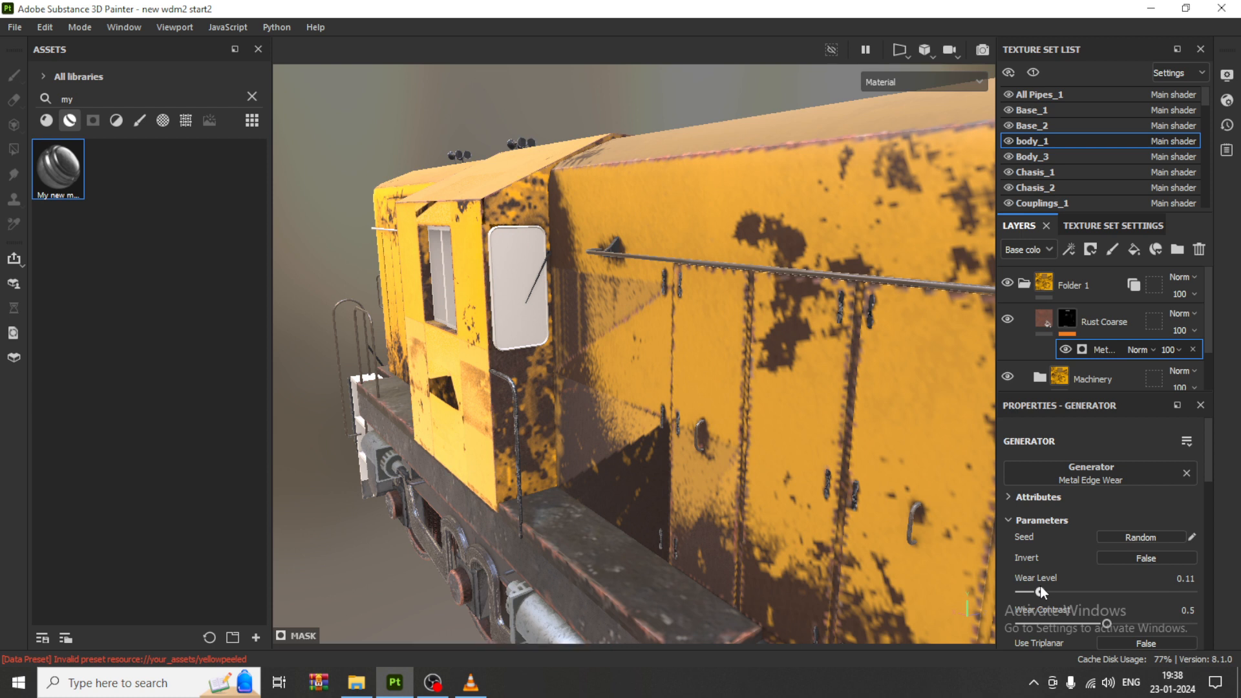
{"action": "left_click_drag", "start_coordinate": [1040, 586], "coordinate": [1034, 585]}
Examine the edge rust on the cab, along the locomotive's side and around its front end.
{"action": "scroll", "coordinate": [630, 474], "scroll_direction": "down", "scroll_amount": 5}
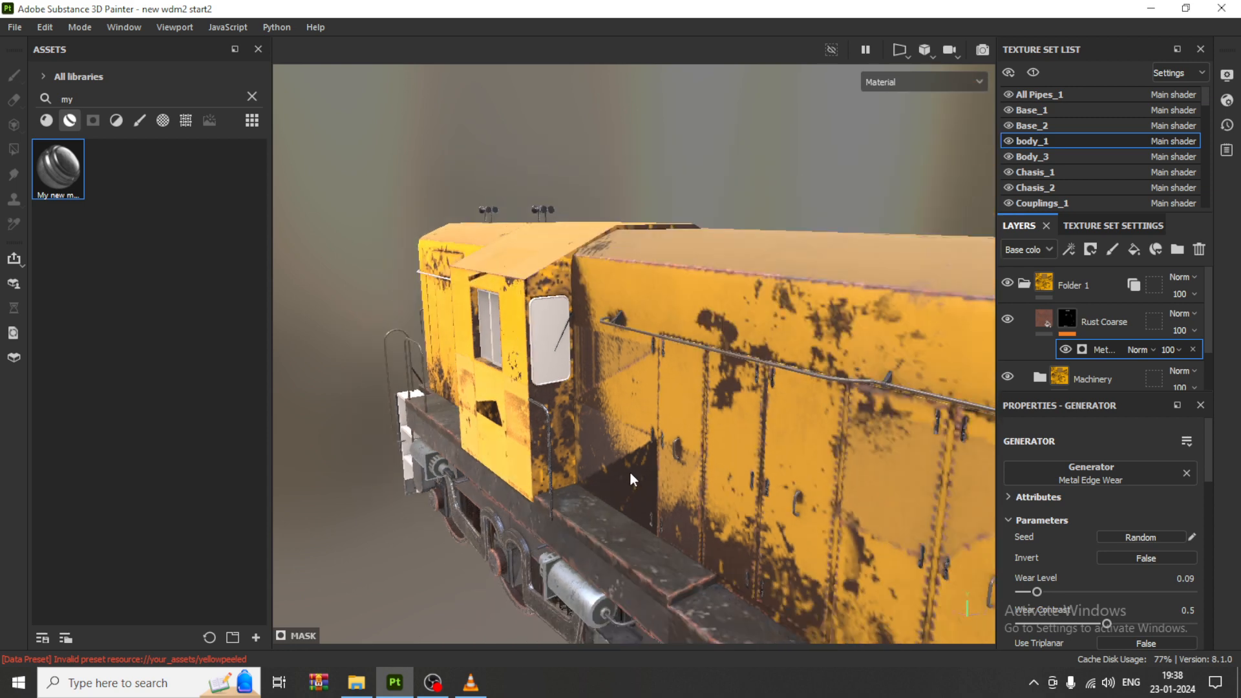
{"action": "left_click_drag", "start_coordinate": [793, 499], "coordinate": [687, 396], "text": "alt"}
{"action": "middle_click_drag", "start_coordinate": [886, 512], "coordinate": [533, 364], "text": "alt"}
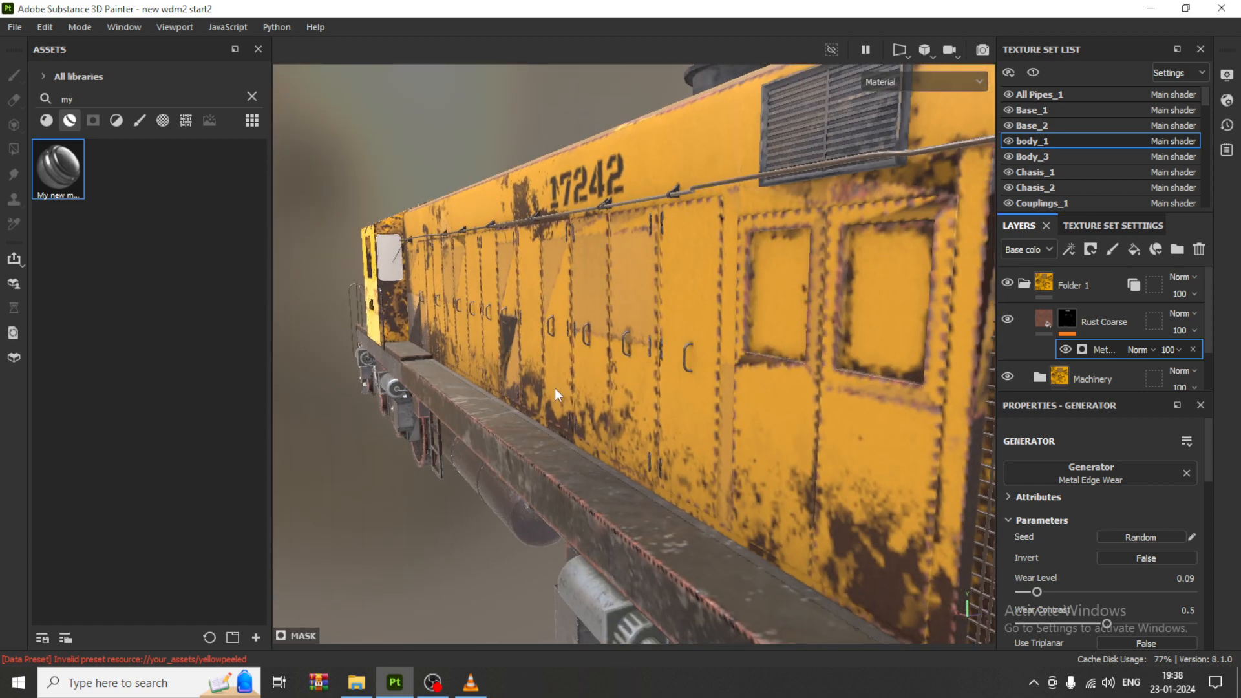
{"action": "scroll", "coordinate": [554, 388], "scroll_direction": "down", "scroll_amount": 4}
{"action": "left_click_drag", "start_coordinate": [553, 386], "coordinate": [675, 452], "text": "alt"}
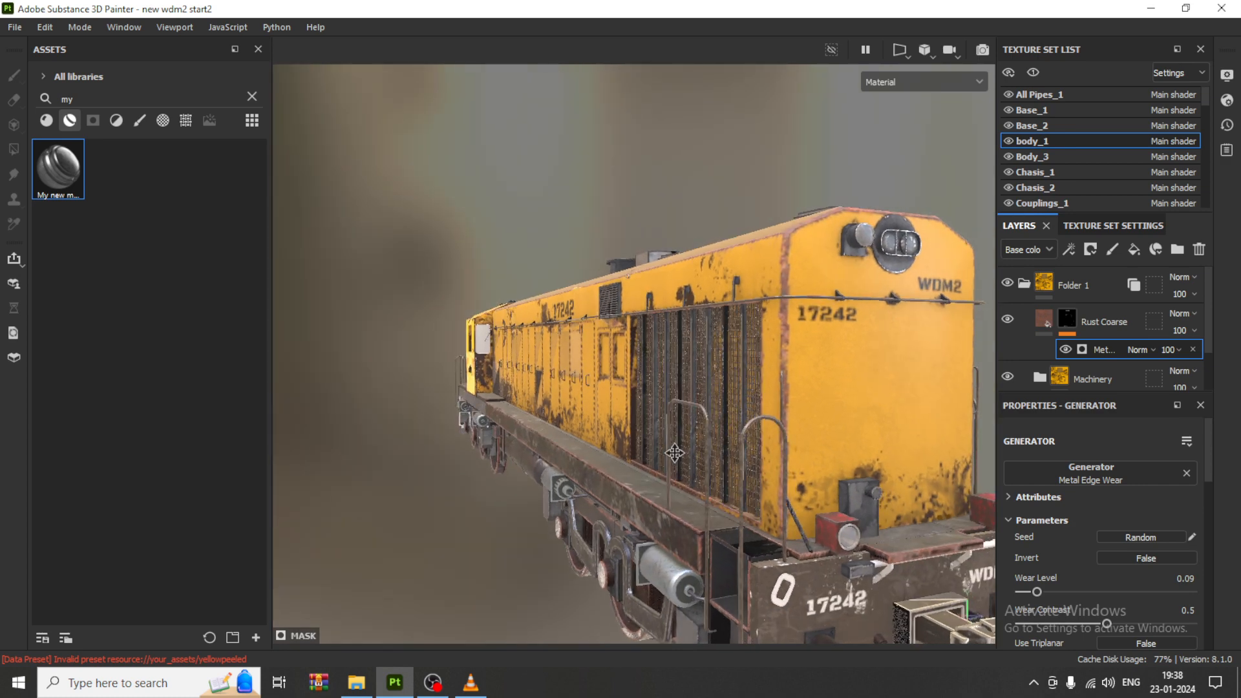
{"action": "middle_click_drag", "start_coordinate": [674, 453], "coordinate": [659, 394], "text": "alt"}
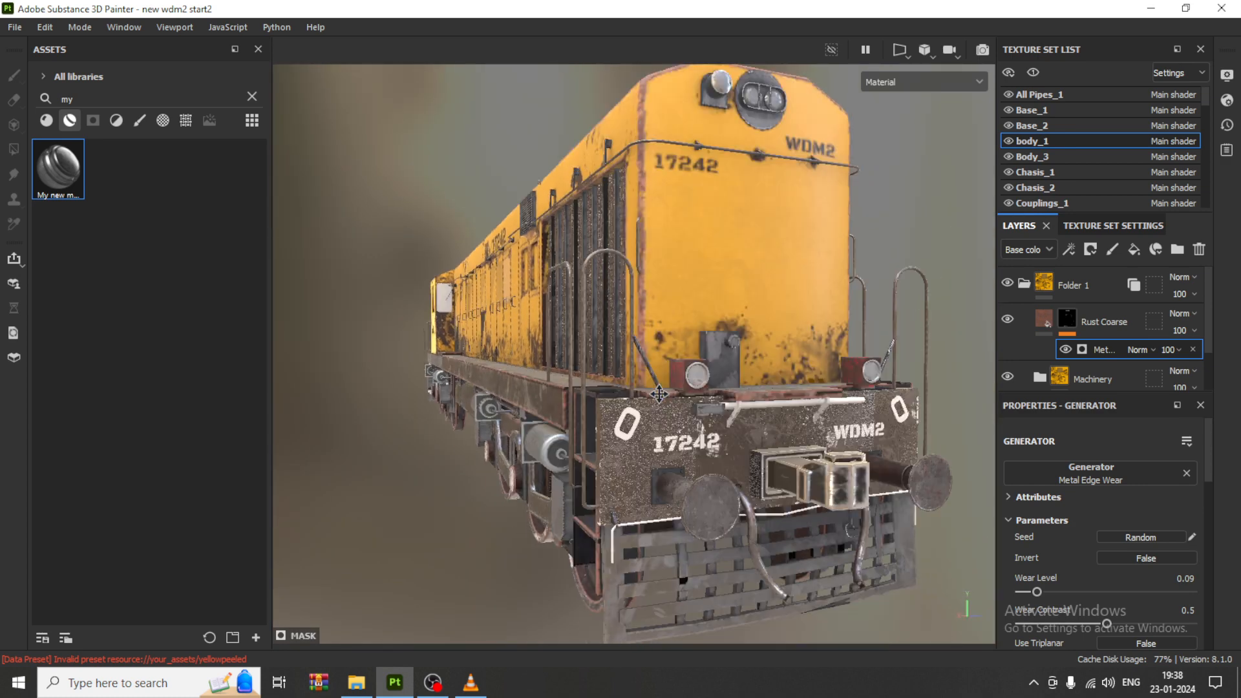
{"action": "left_click_drag", "start_coordinate": [566, 407], "coordinate": [616, 403], "text": "alt"}
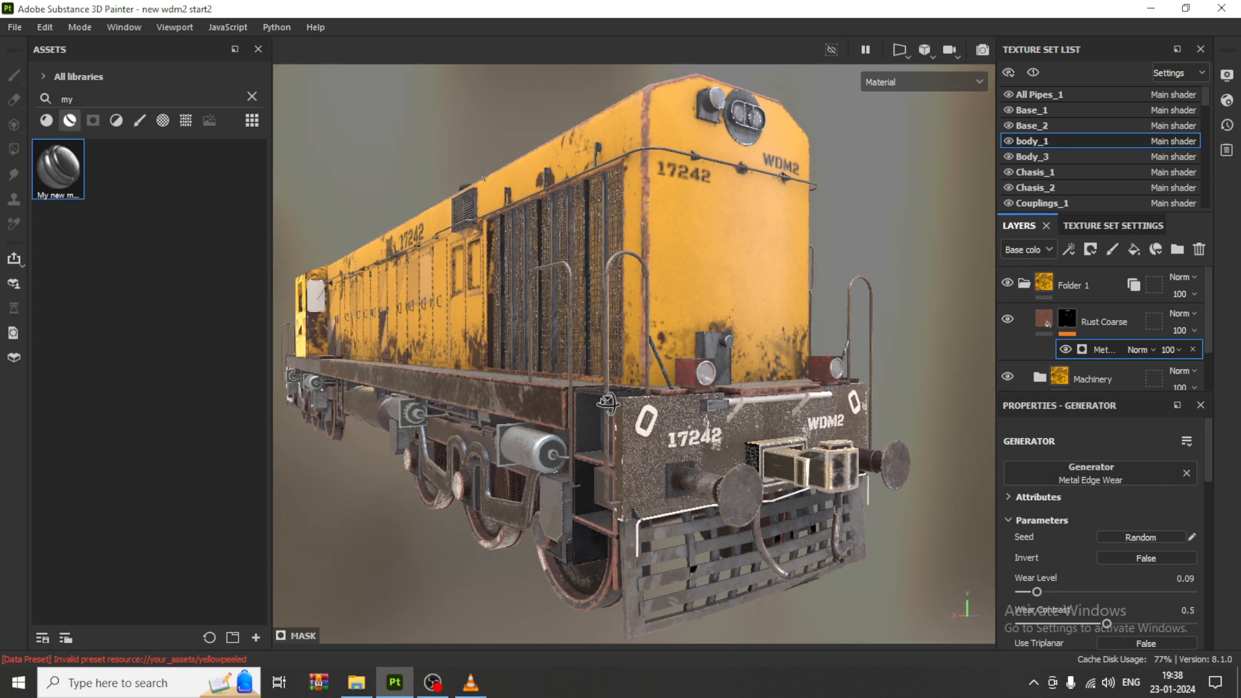
{"action": "middle_click_drag", "start_coordinate": [616, 403], "coordinate": [642, 406], "text": "alt"}
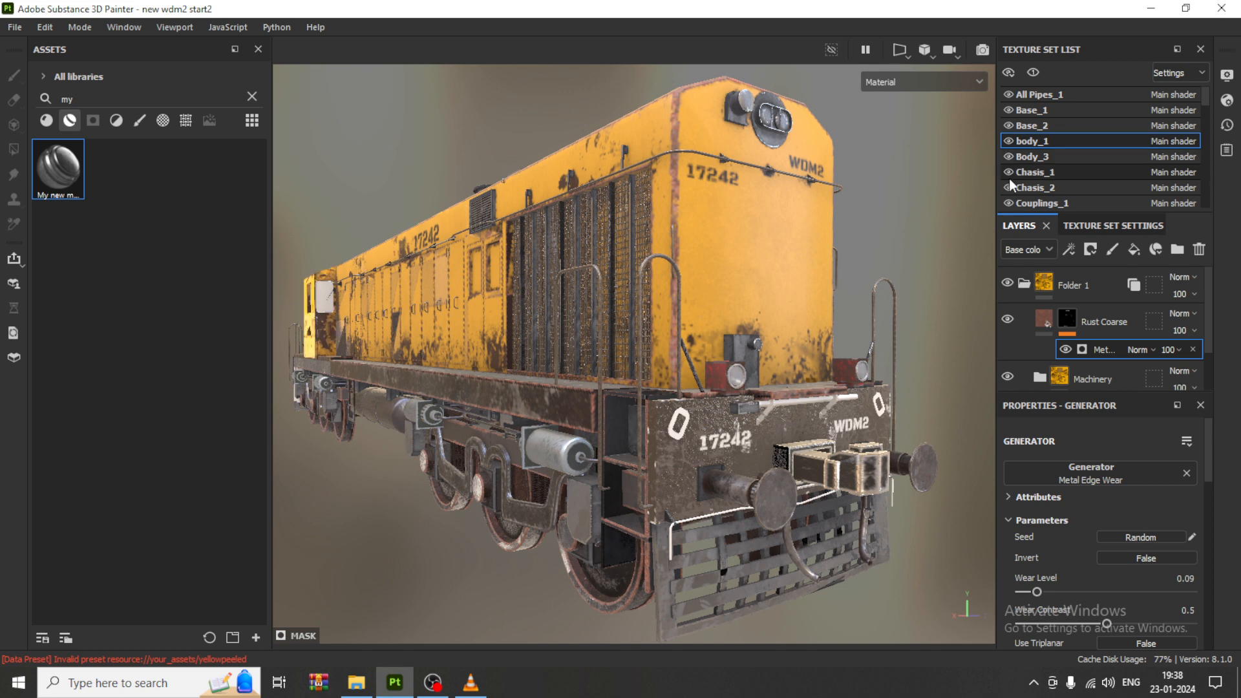
Look through the texture sets, check which parts use Material _49 by toggling its visibility, and view the underframe tank.
{"action": "scroll", "coordinate": [1065, 188], "scroll_direction": "down", "scroll_amount": 15}
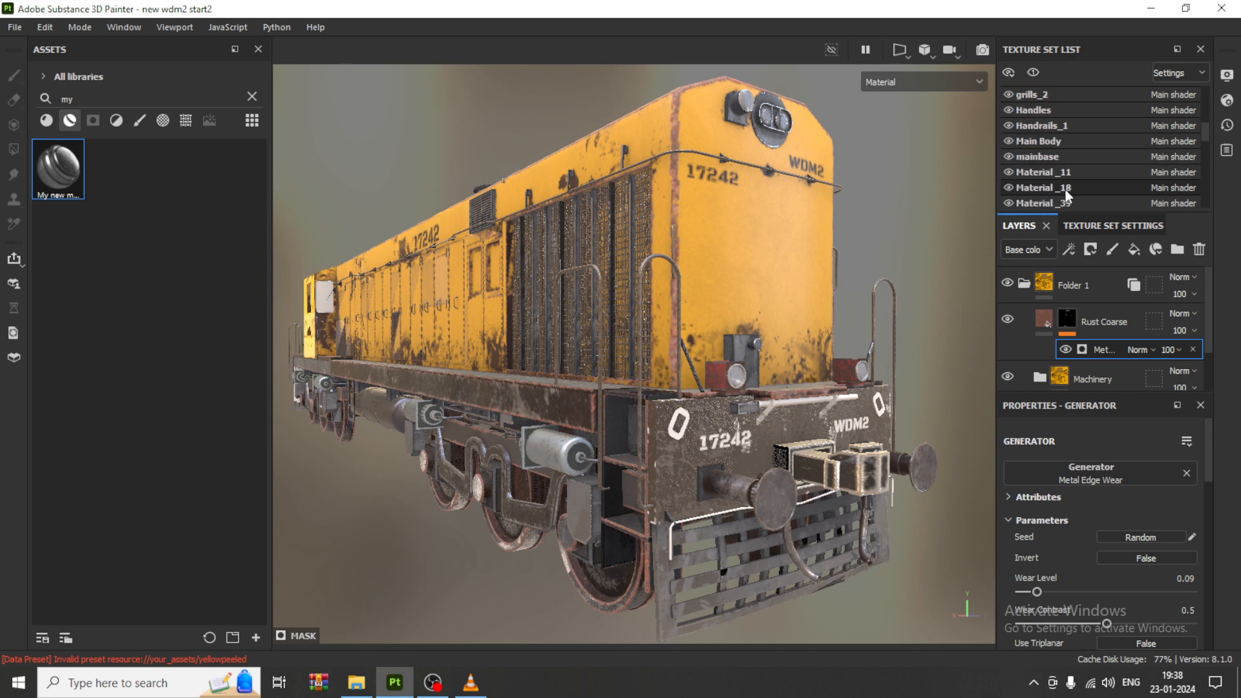
{"action": "scroll", "coordinate": [1064, 189], "scroll_direction": "down", "scroll_amount": 5}
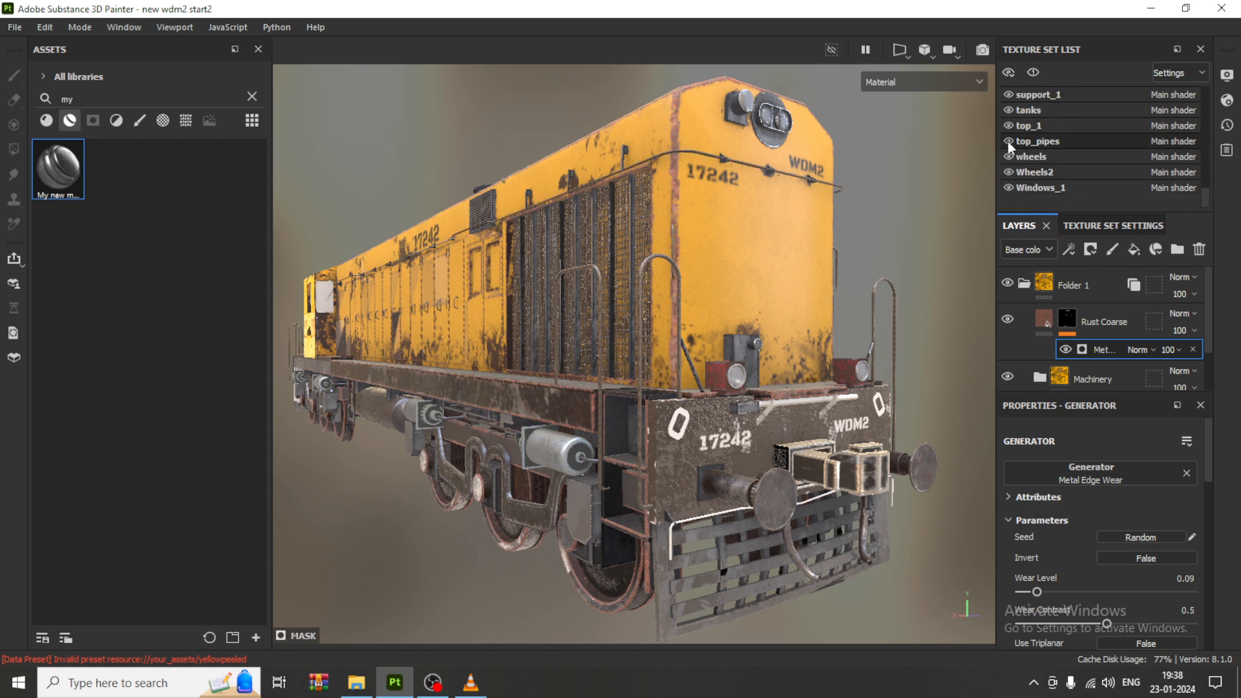
{"action": "scroll", "coordinate": [1007, 130], "scroll_direction": "up", "scroll_amount": 1}
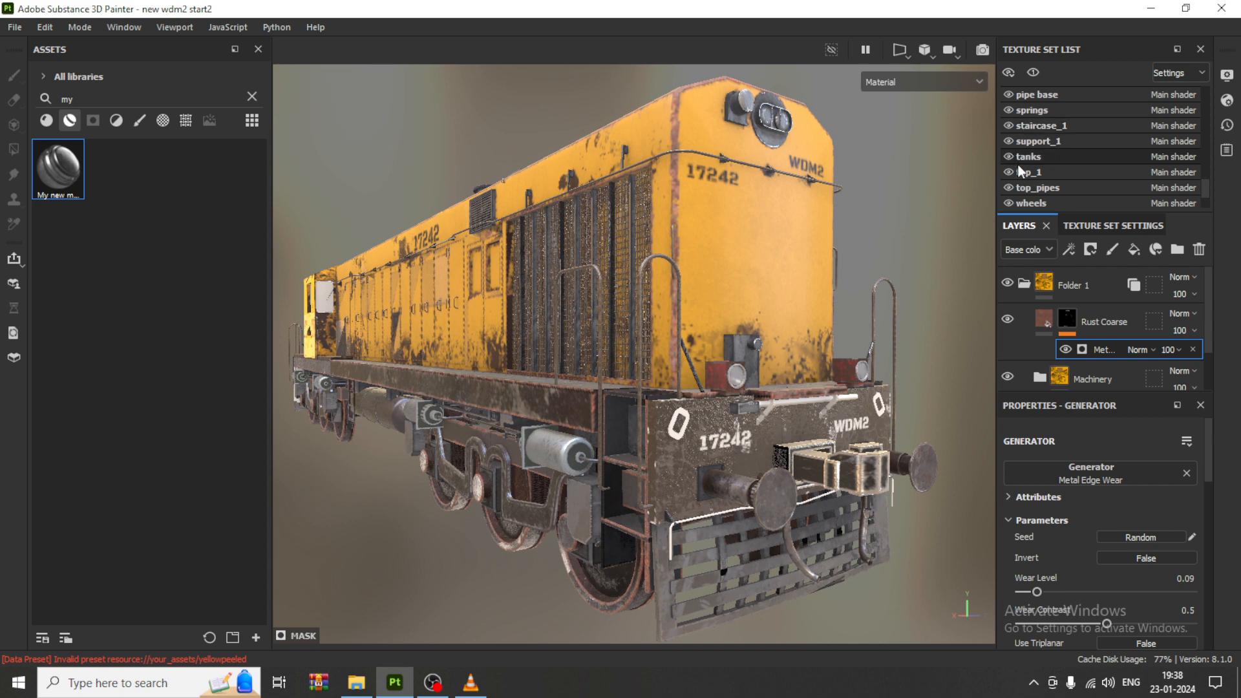
{"action": "scroll", "coordinate": [1014, 142], "scroll_direction": "up", "scroll_amount": 1}
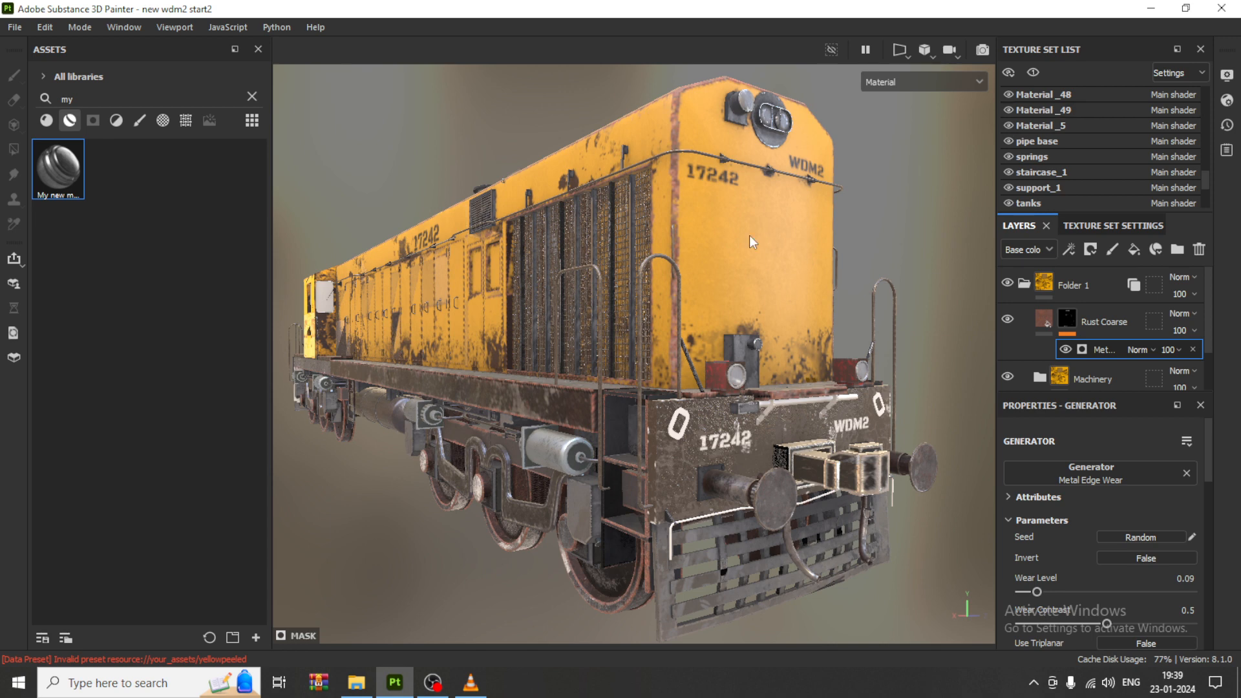
{"action": "left_click_drag", "start_coordinate": [369, 397], "coordinate": [633, 381], "text": "alt"}
{"action": "scroll", "coordinate": [634, 381], "scroll_direction": "up", "scroll_amount": 3}
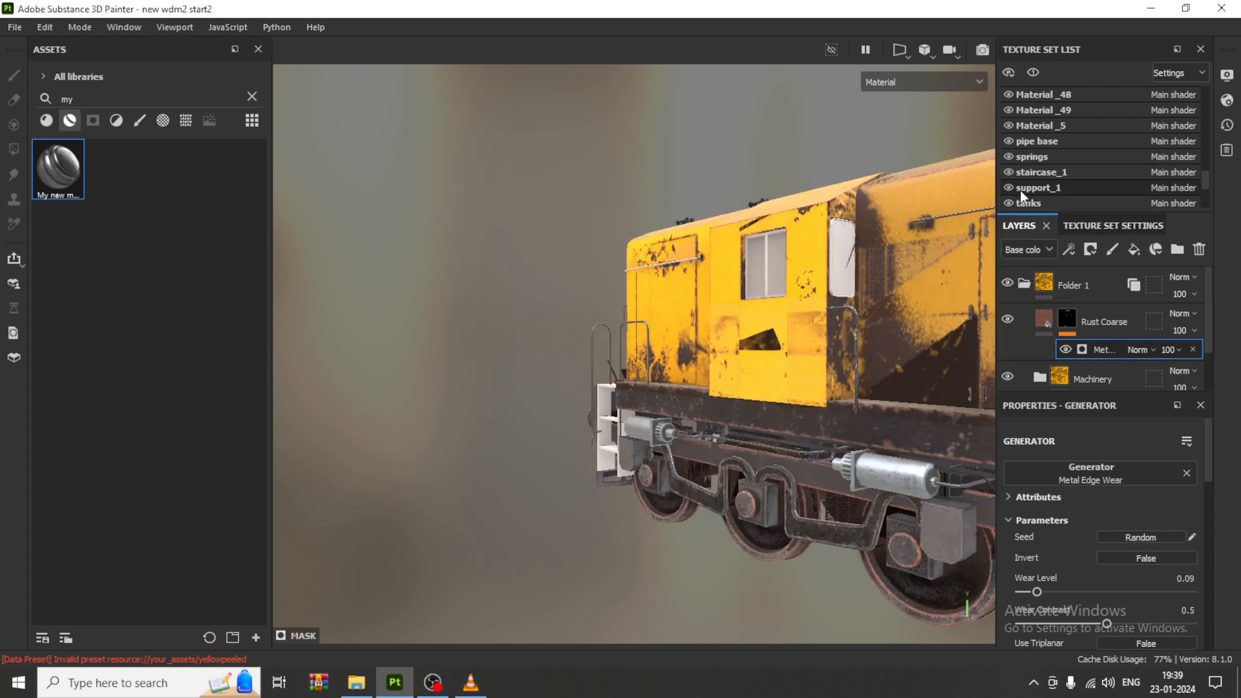
{"action": "left_click", "coordinate": [1007, 110]}
{"action": "left_click", "coordinate": [1008, 111]}
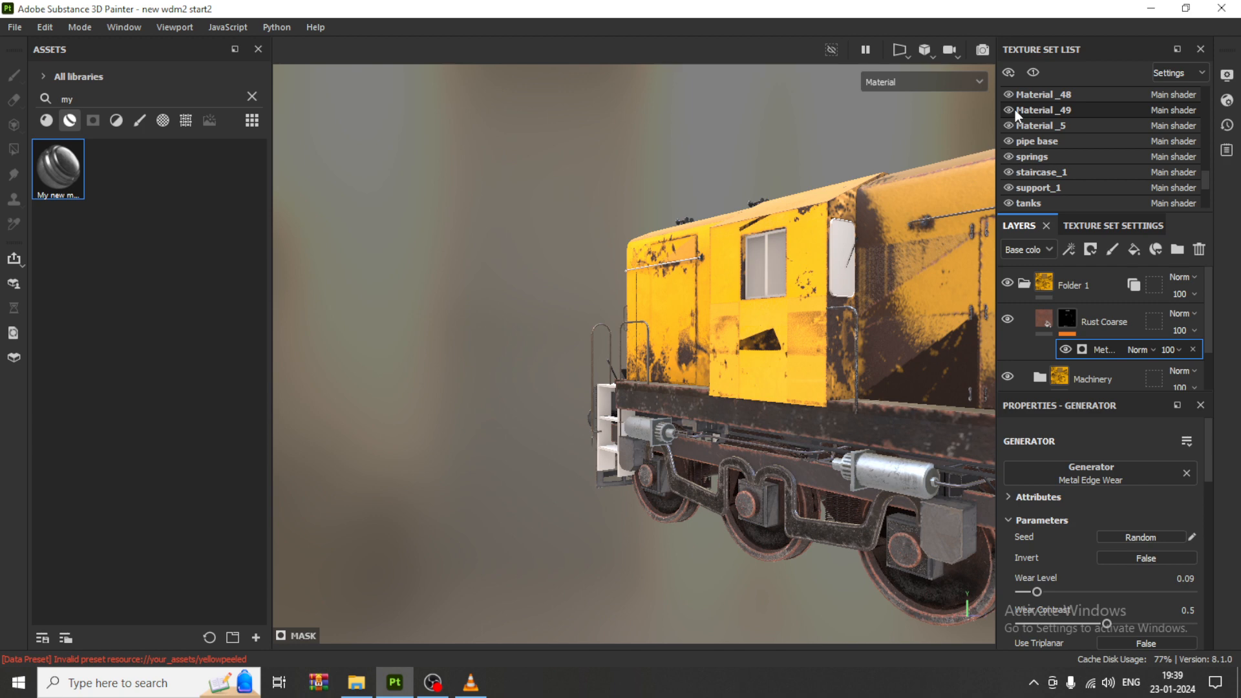
{"action": "middle_click_drag", "start_coordinate": [561, 379], "coordinate": [265, 272], "text": "alt"}
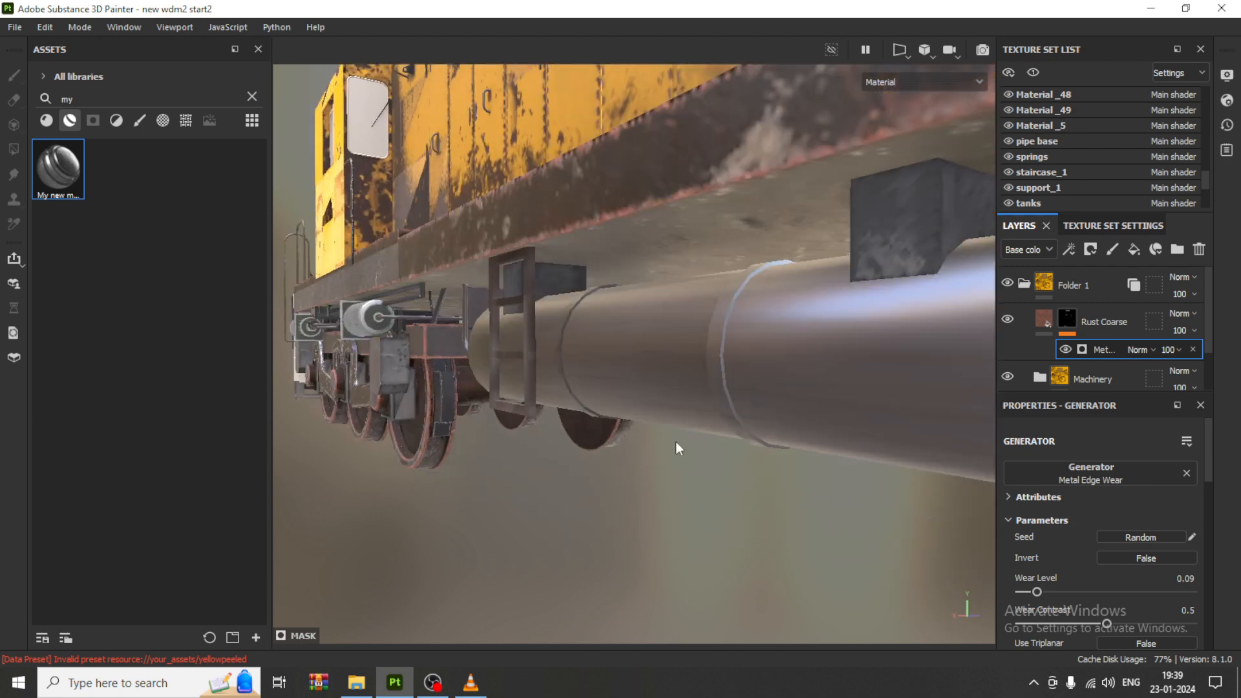
Examine the underframe tanks, pipes and wheel assemblies along the locomotive's side up to its numbered front end.
{"action": "scroll", "coordinate": [565, 448], "scroll_direction": "up", "scroll_amount": 6}
{"action": "scroll", "coordinate": [568, 449], "scroll_direction": "down", "scroll_amount": 8}
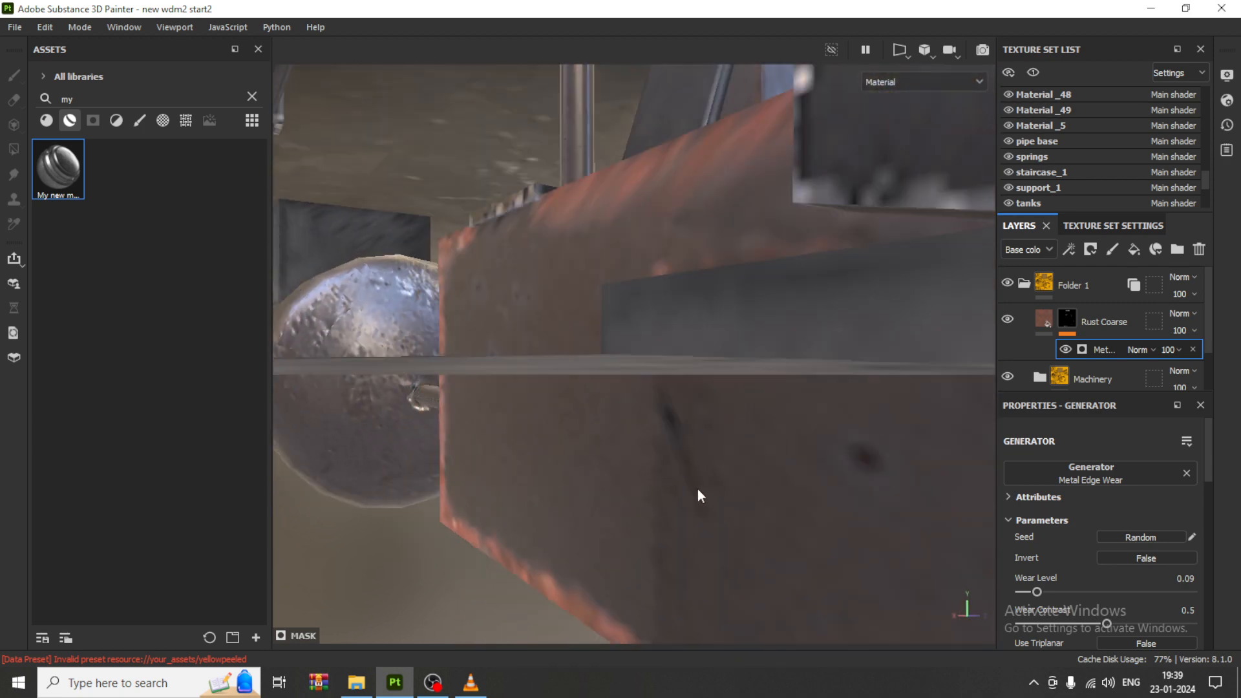
{"action": "scroll", "coordinate": [705, 489], "scroll_direction": "down", "scroll_amount": 10}
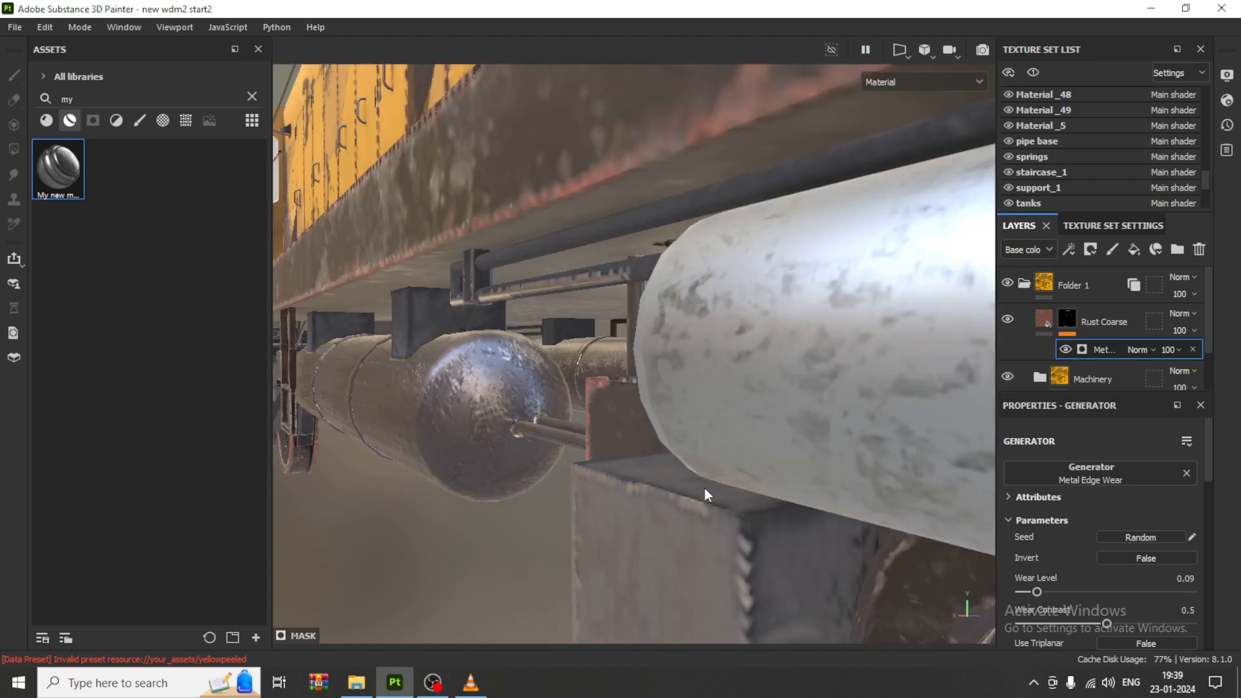
{"action": "scroll", "coordinate": [702, 477], "scroll_direction": "down", "scroll_amount": 4}
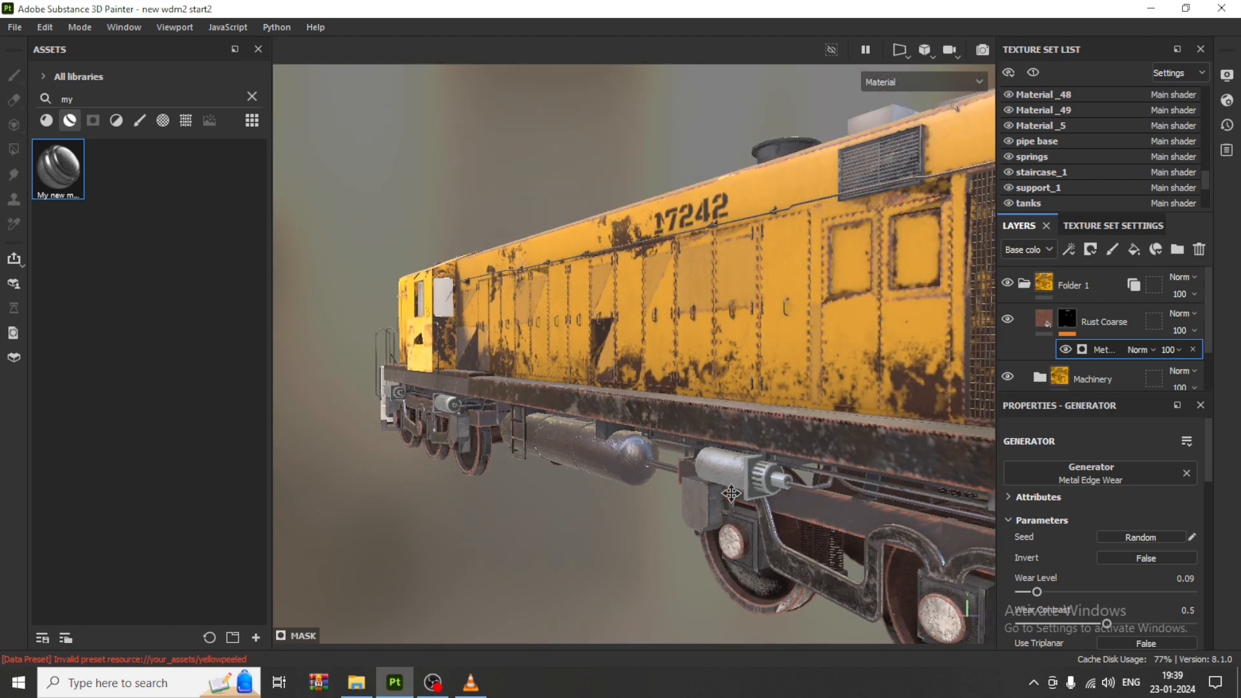
{"action": "middle_click_drag", "start_coordinate": [702, 477], "coordinate": [574, 427], "text": "alt"}
{"action": "scroll", "coordinate": [669, 471], "scroll_direction": "down", "scroll_amount": 4}
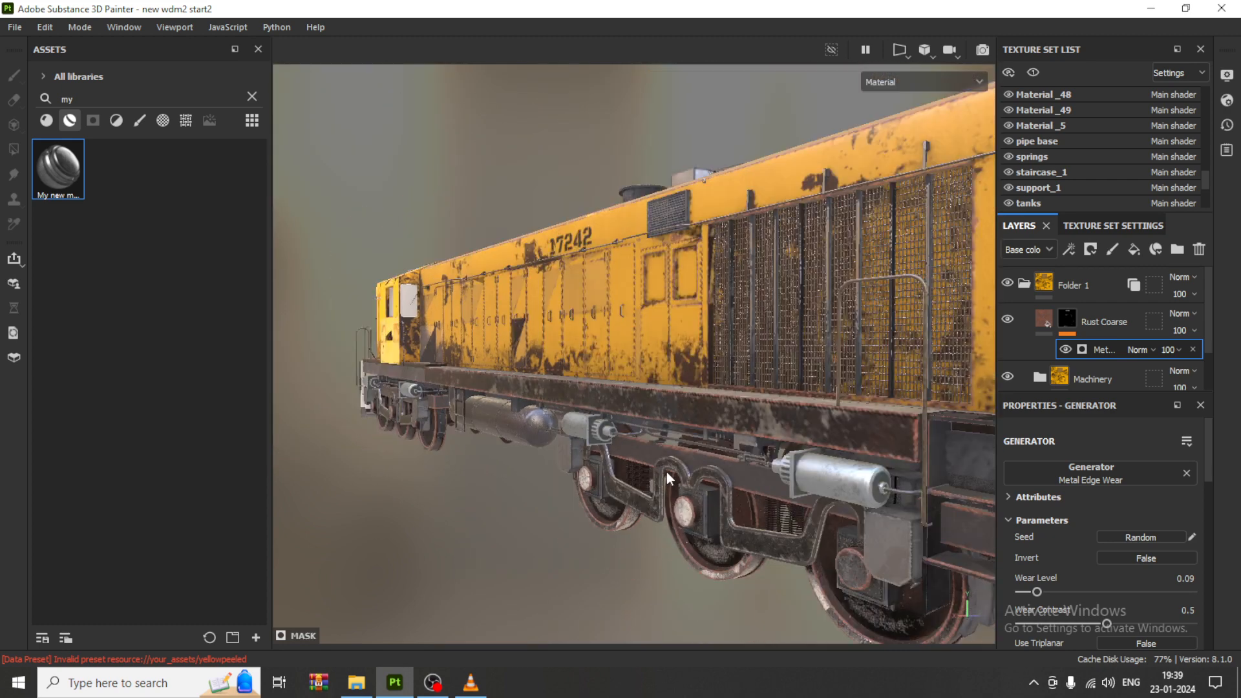
{"action": "scroll", "coordinate": [738, 479], "scroll_direction": "down", "scroll_amount": 1}
{"action": "middle_click_drag", "start_coordinate": [740, 483], "coordinate": [720, 475], "text": "alt"}
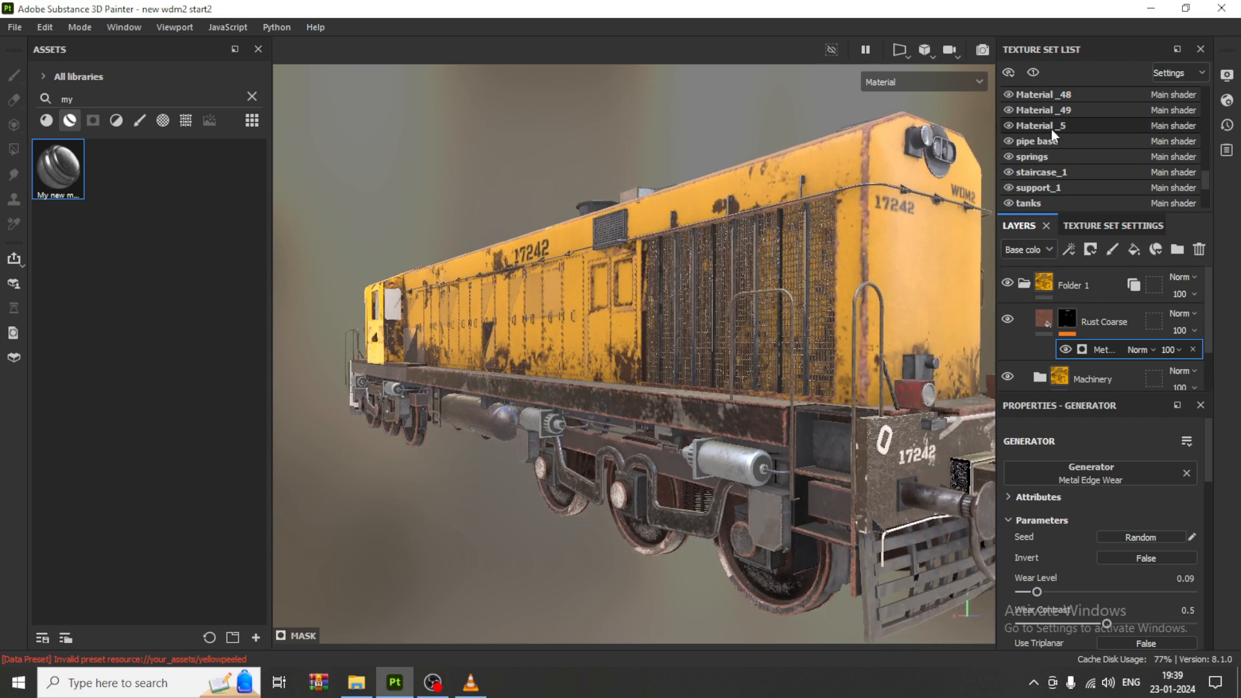
Group the Rust Coarse, Steel Gun Matte and Layer 1 layers of the staircase_1 texture set into one folder and collapse it.
{"action": "left_click", "coordinate": [1050, 172]}
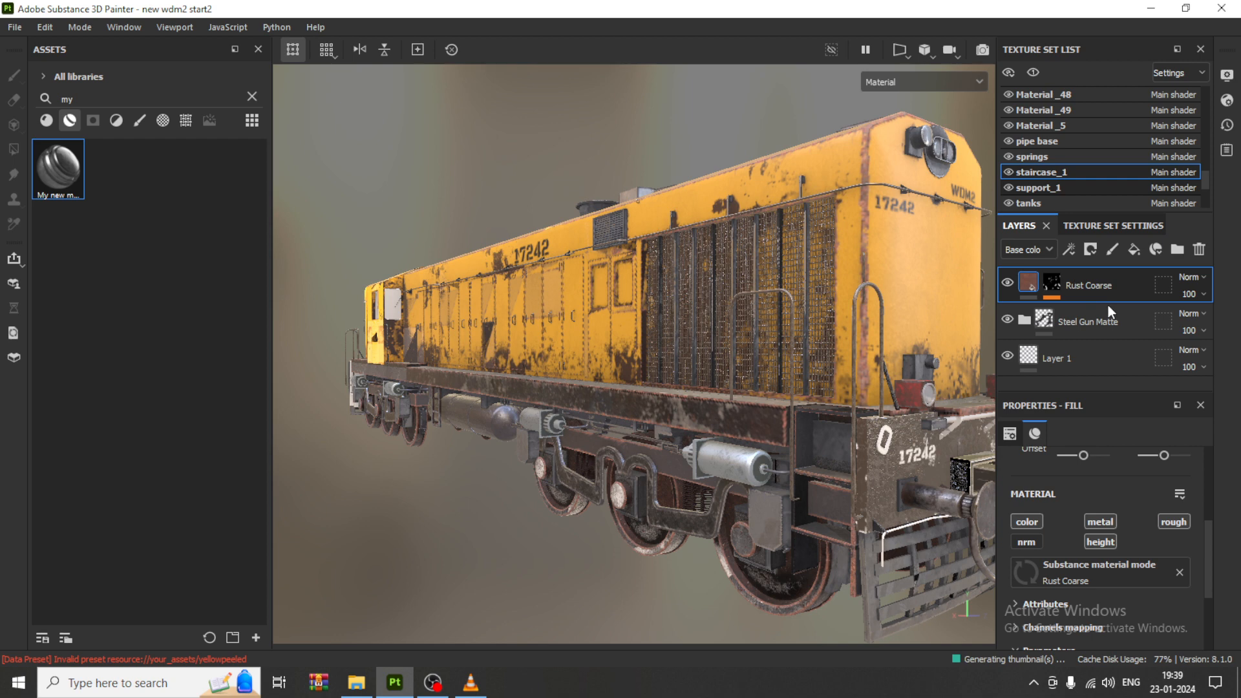
{"action": "left_click", "coordinate": [1024, 321]}
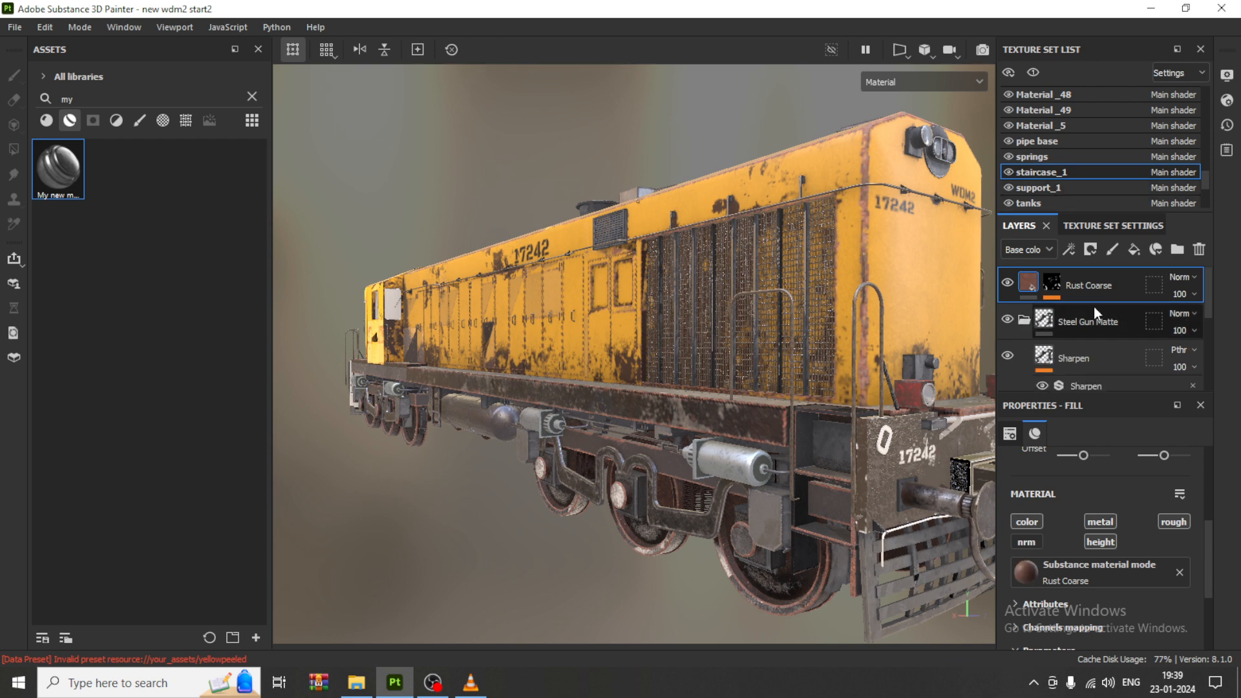
{"action": "left_click", "coordinate": [1024, 321]}
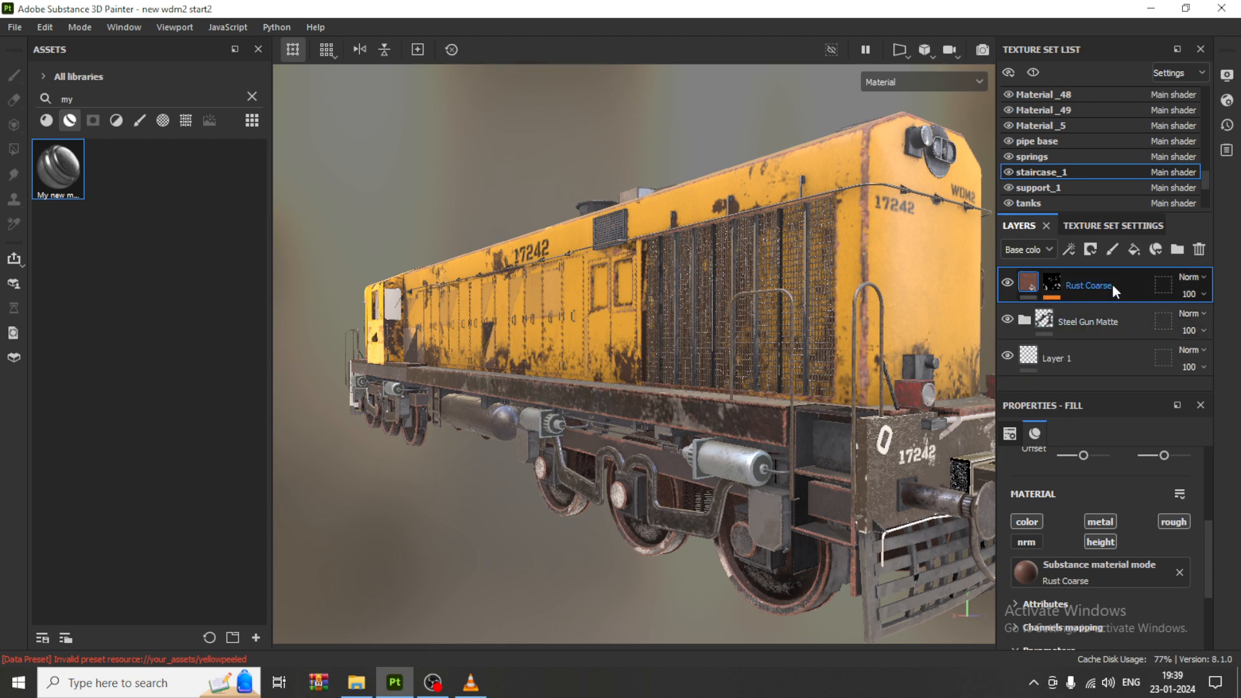
{"action": "left_click", "coordinate": [1119, 351], "text": "shift"}
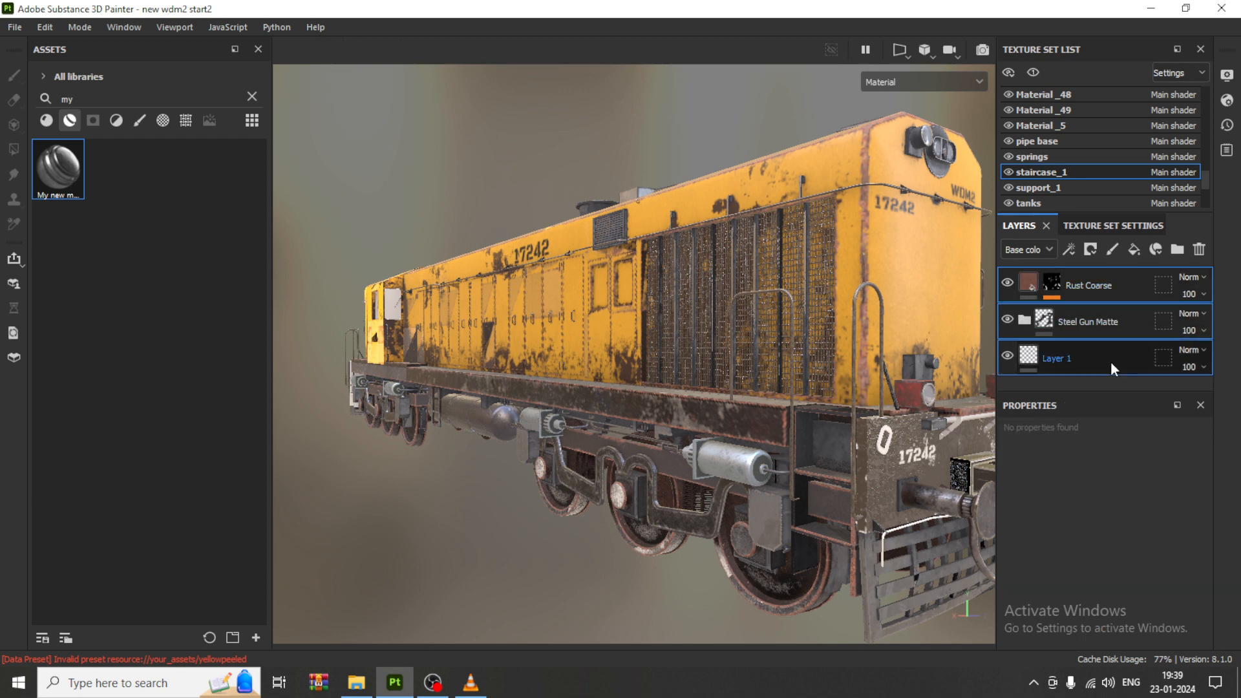
{"action": "right_click", "coordinate": [1110, 362]}
{"action": "left_click", "coordinate": [1111, 501]}
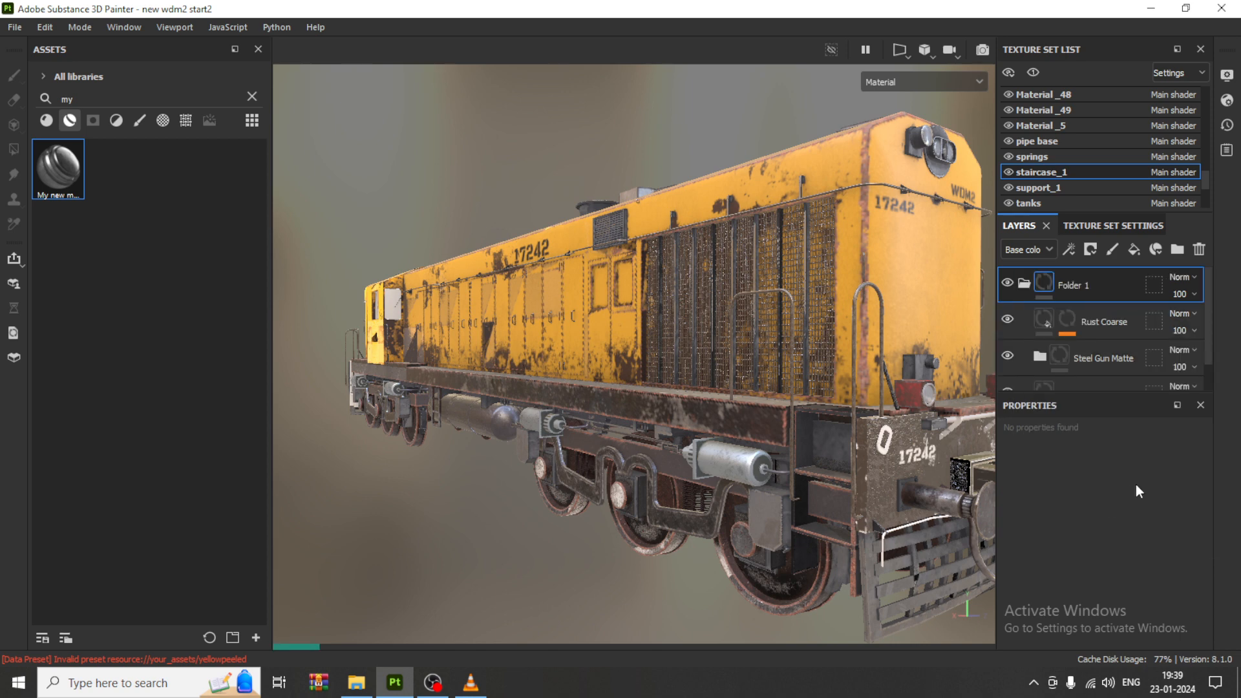
{"action": "left_click", "coordinate": [1023, 285]}
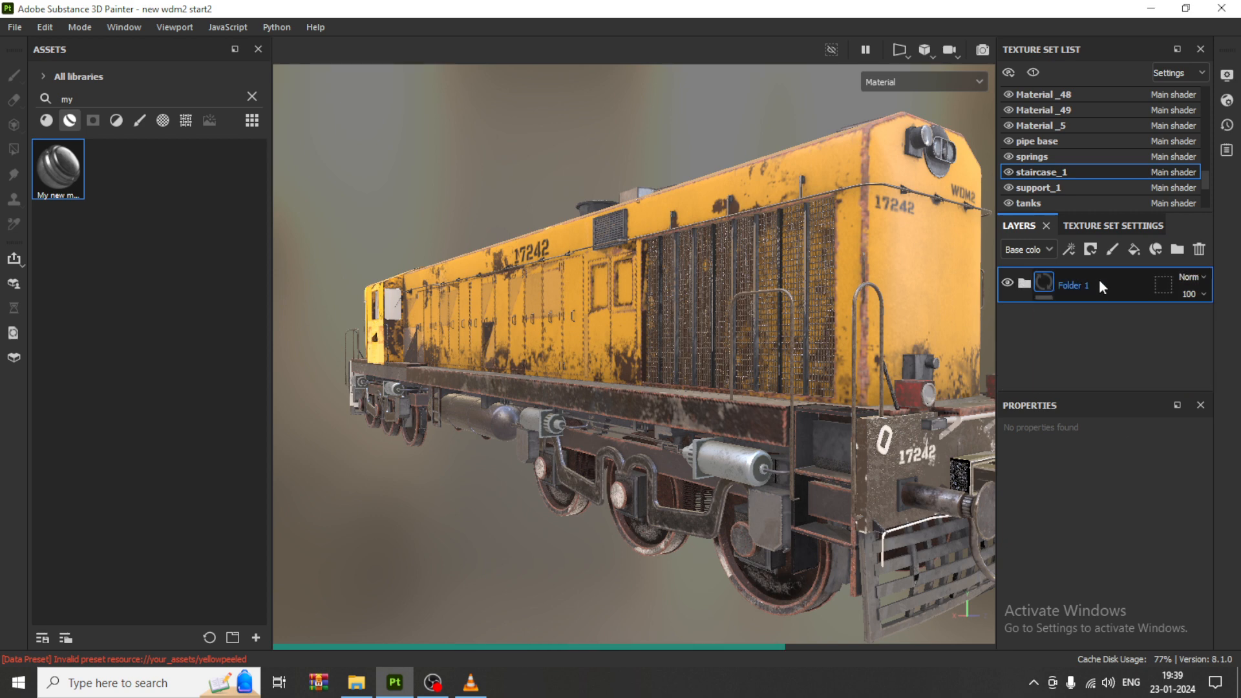
Instantiate the staircase_1 layer folder across texture sets with only Material _49 as the target.
{"action": "right_click", "coordinate": [1122, 285]}
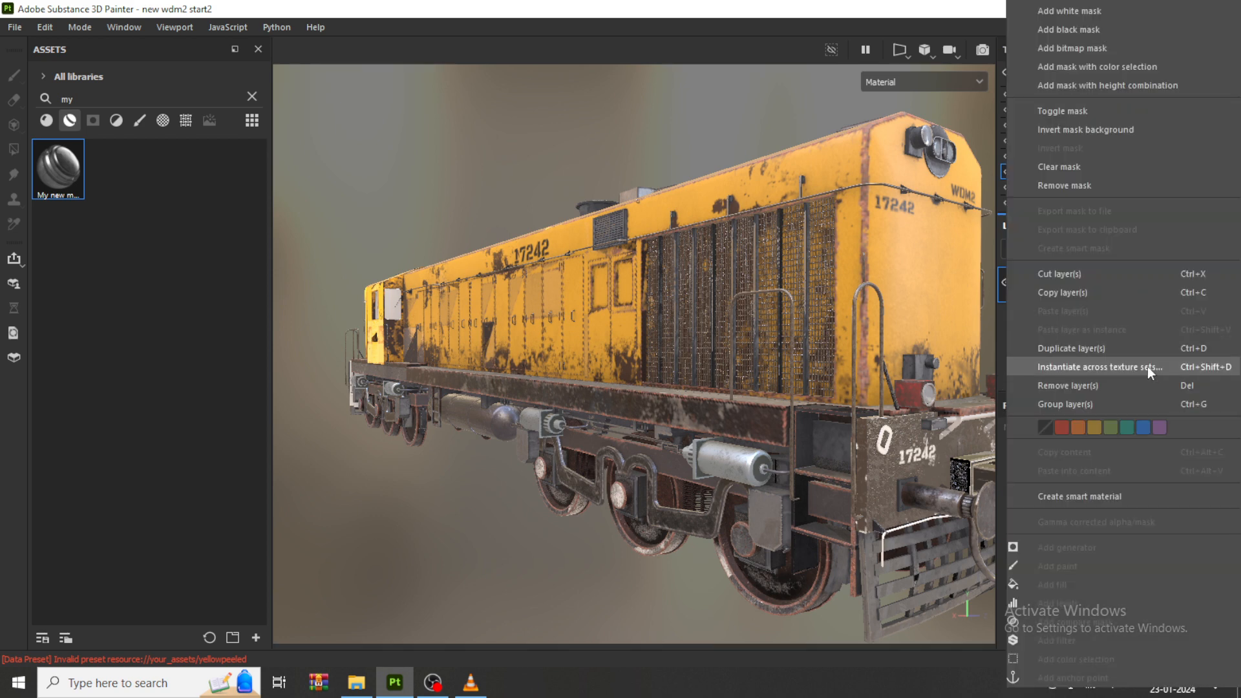
{"action": "left_click", "coordinate": [1146, 366]}
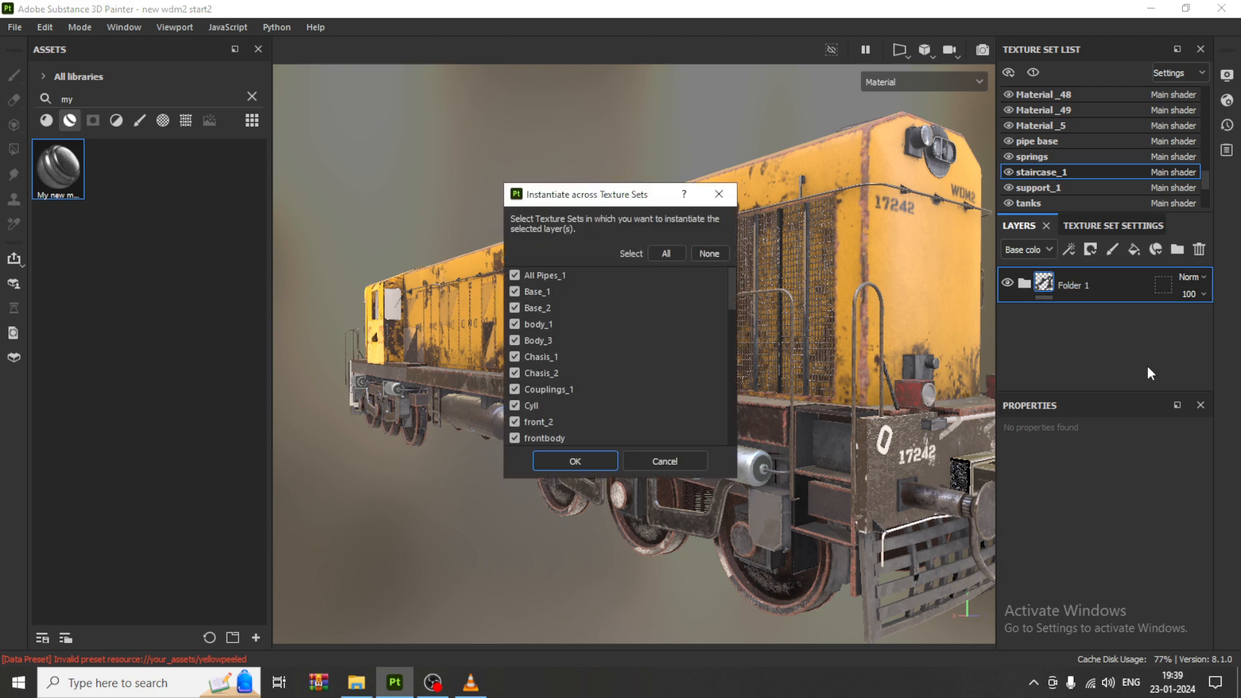
{"action": "left_click", "coordinate": [711, 253]}
{"action": "left_click_drag", "start_coordinate": [734, 292], "coordinate": [737, 389]}
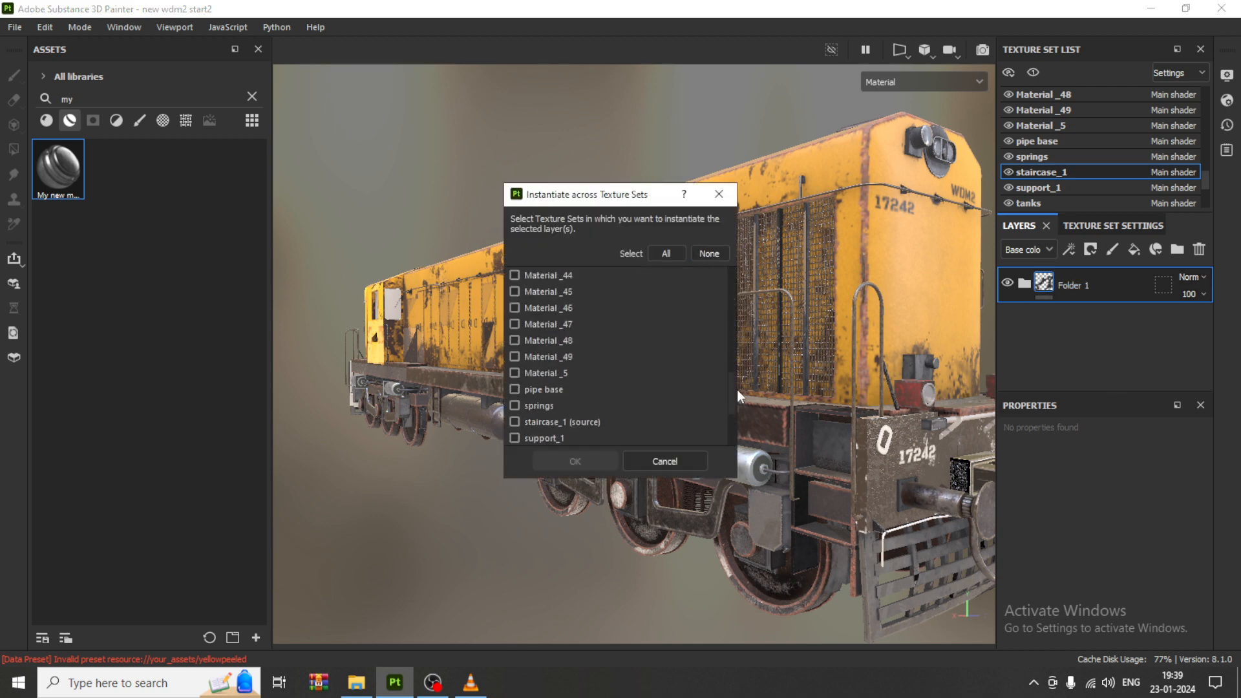
{"action": "left_click", "coordinate": [560, 356]}
{"action": "left_click", "coordinate": [569, 462]}
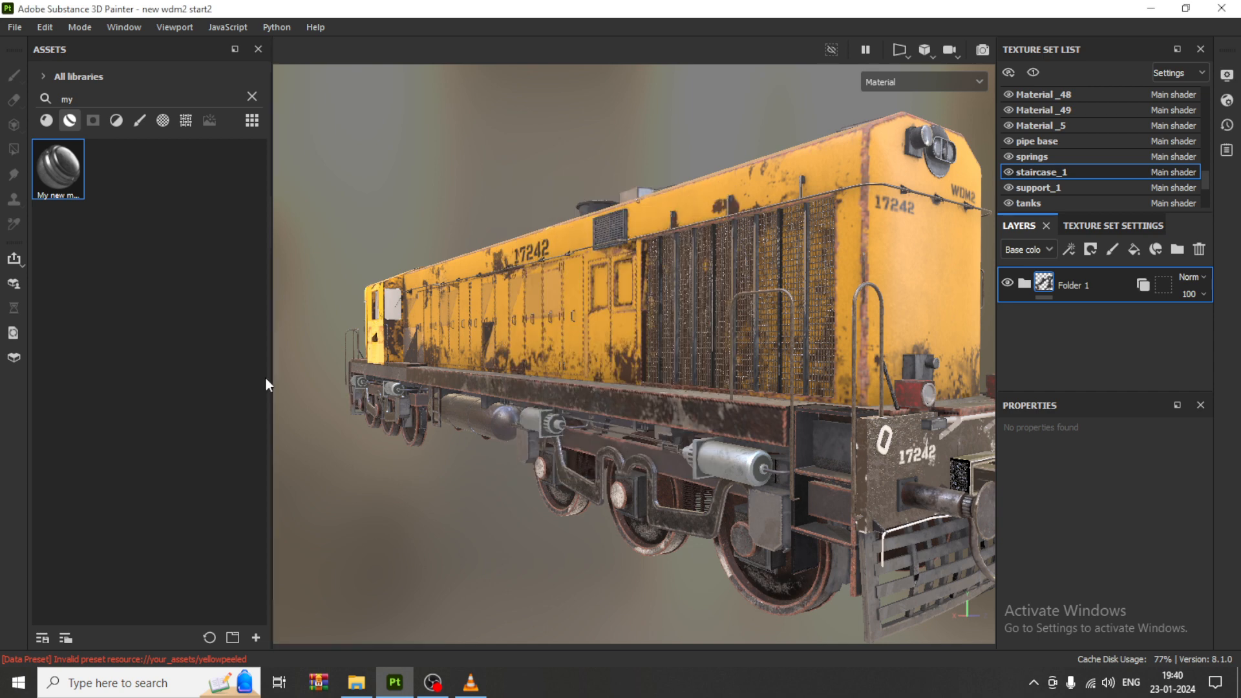
Examine the locomotive's cab end, including its front plate, buffers, steps and side cylinders.
{"action": "scroll", "coordinate": [767, 424], "scroll_direction": "down", "scroll_amount": 1}
{"action": "scroll", "coordinate": [767, 424], "scroll_direction": "down", "scroll_amount": 2}
{"action": "left_click_drag", "start_coordinate": [553, 397], "coordinate": [685, 412], "text": "alt"}
{"action": "left_click_drag", "start_coordinate": [510, 426], "coordinate": [629, 428], "text": "alt"}
{"action": "left_click_drag", "start_coordinate": [545, 401], "coordinate": [687, 440], "text": "alt"}
{"action": "scroll", "coordinate": [647, 417], "scroll_direction": "up", "scroll_amount": 4}
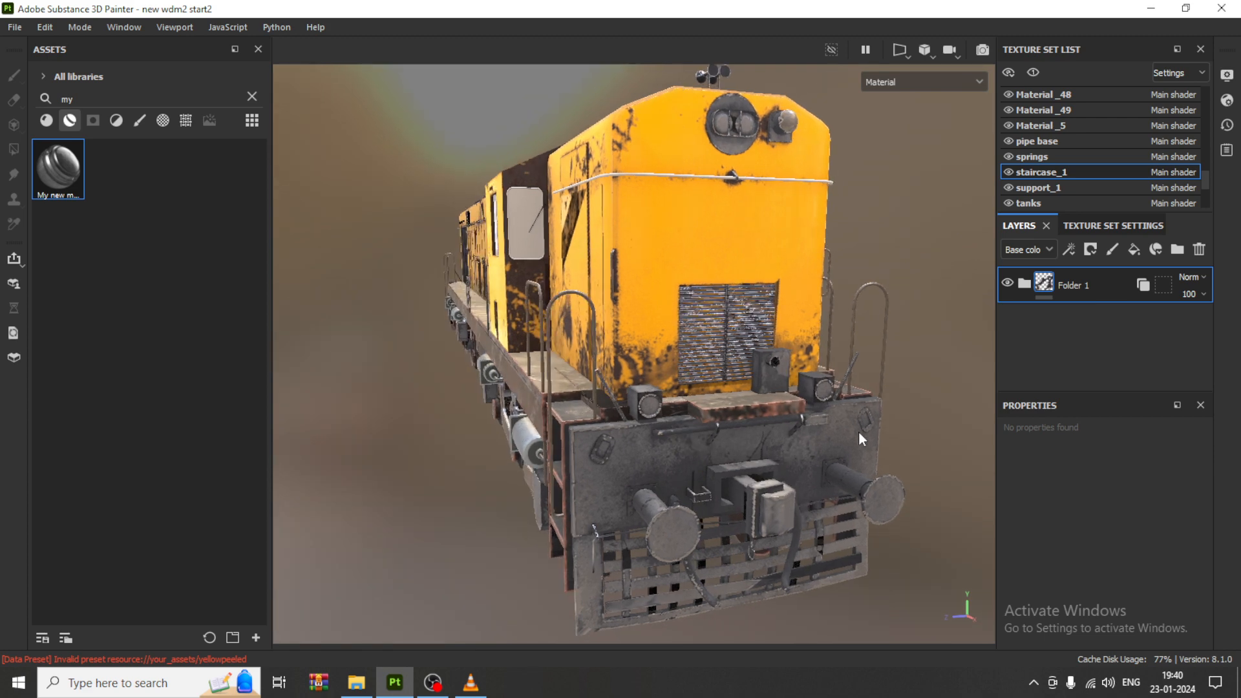
{"action": "middle_click_drag", "start_coordinate": [596, 370], "coordinate": [594, 368], "text": "alt"}
{"action": "left_click_drag", "start_coordinate": [593, 368], "coordinate": [563, 336], "text": "alt"}
{"action": "scroll", "coordinate": [595, 336], "scroll_direction": "up", "scroll_amount": 2}
{"action": "scroll", "coordinate": [1046, 168], "scroll_direction": "up", "scroll_amount": 1}
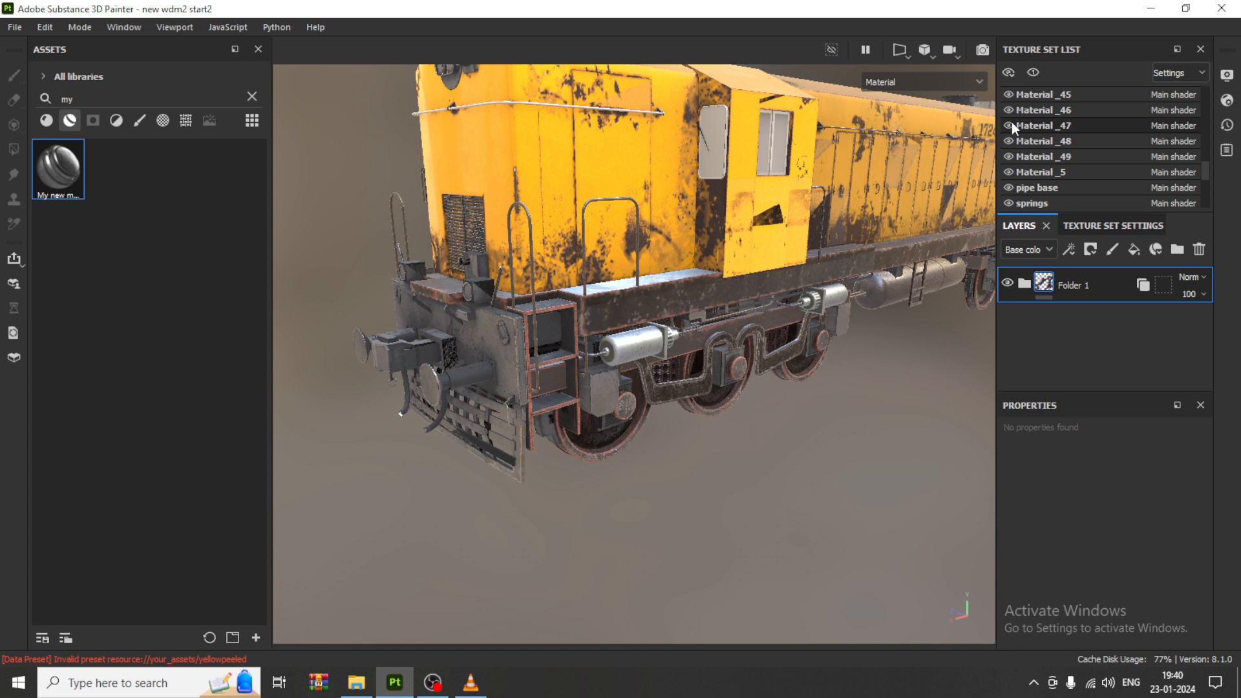
Look through the texture sets from All Pipes_1 onwards, toggling the visibility of Main Body and Material _41 to identify their parts.
{"action": "scroll", "coordinate": [1016, 125], "scroll_direction": "up", "scroll_amount": 10}
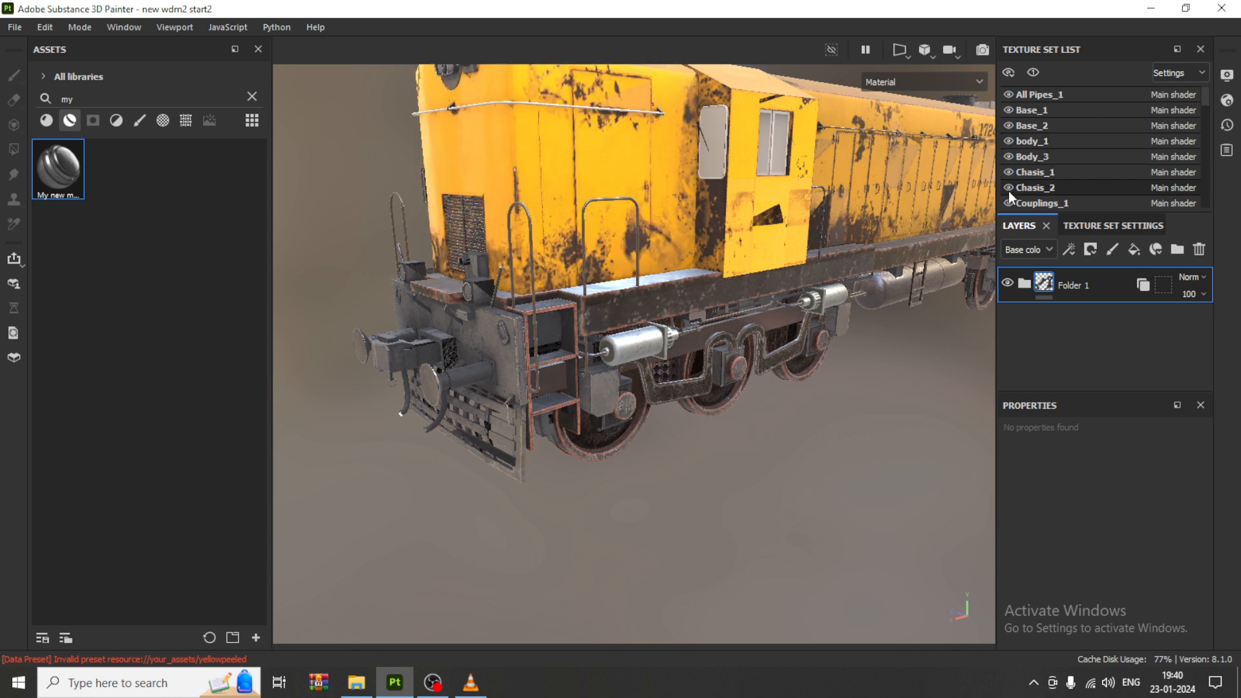
{"action": "scroll", "coordinate": [1008, 192], "scroll_direction": "down", "scroll_amount": 1}
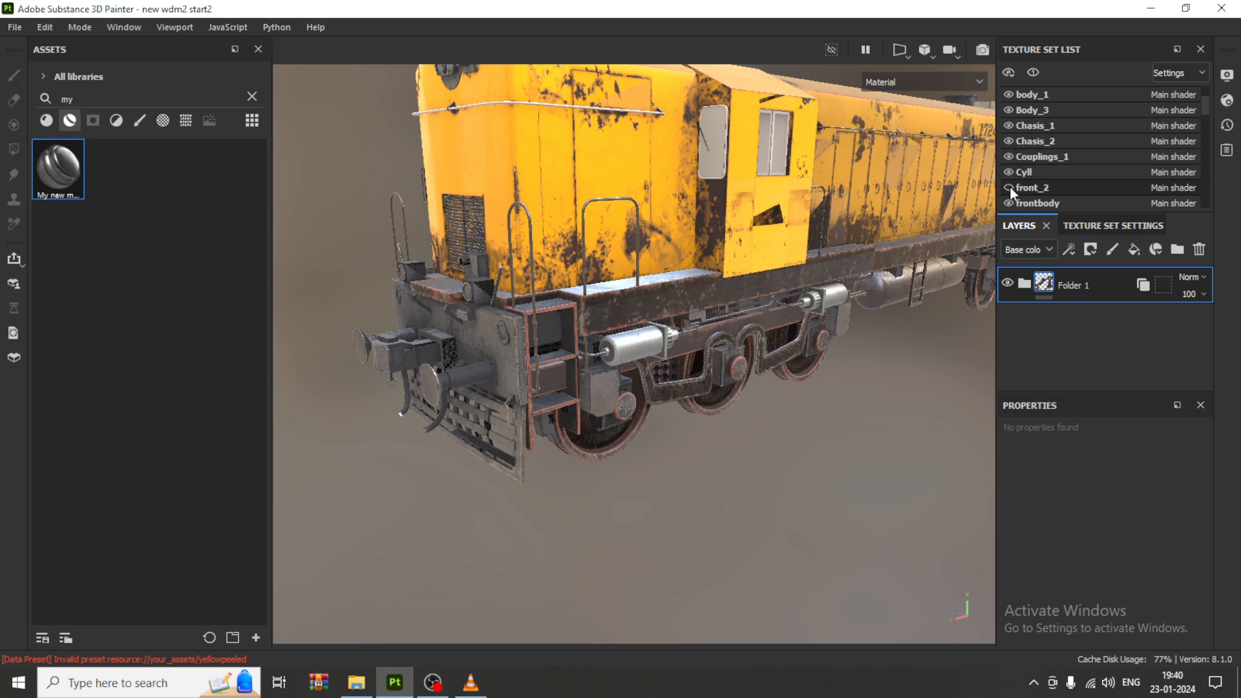
{"action": "scroll", "coordinate": [1041, 187], "scroll_direction": "down", "scroll_amount": 1}
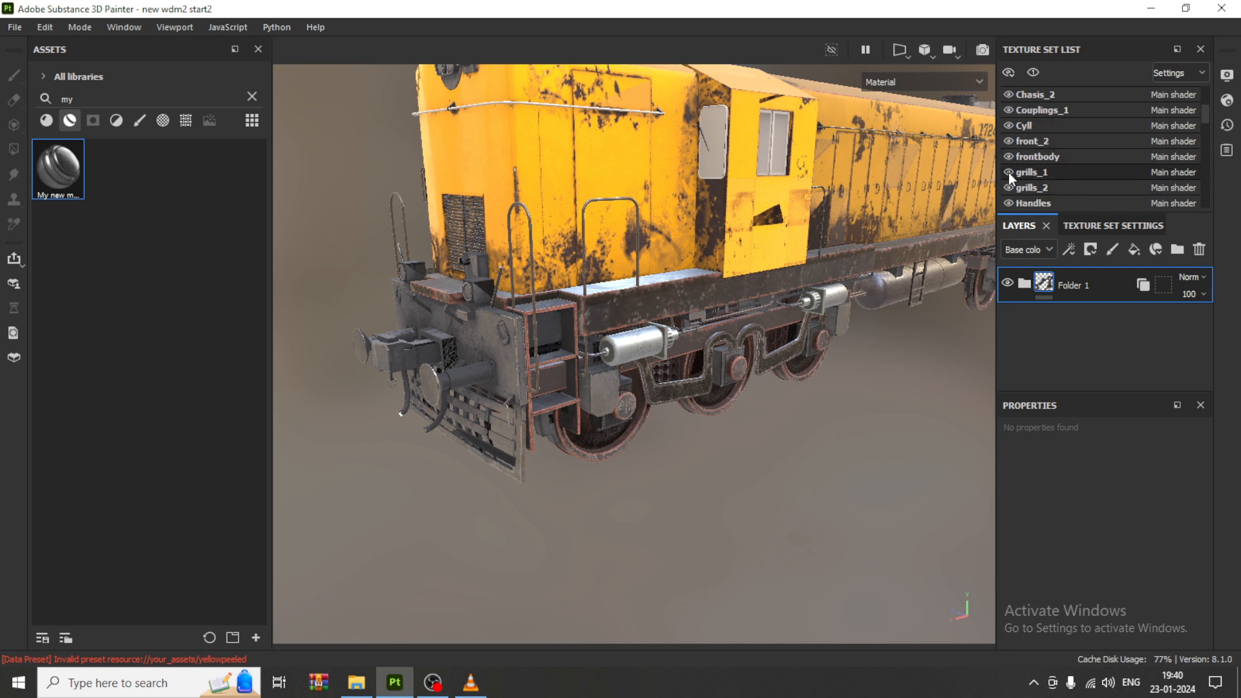
{"action": "scroll", "coordinate": [1014, 184], "scroll_direction": "down", "scroll_amount": 1}
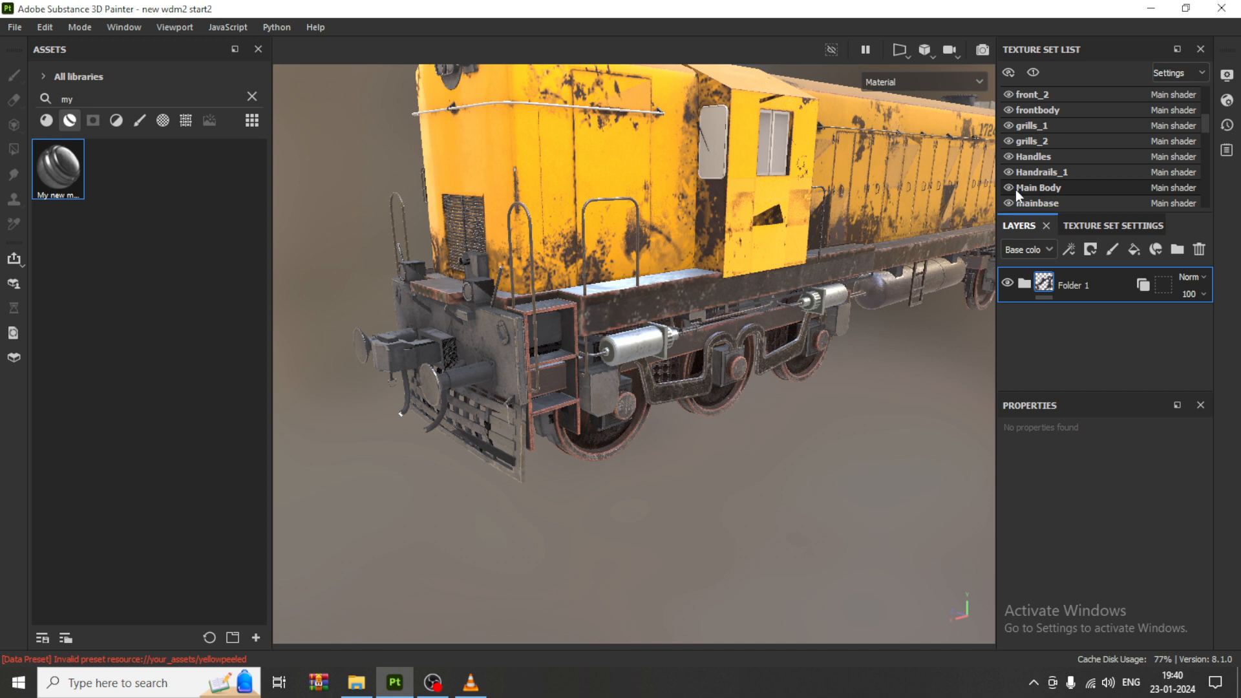
{"action": "left_click", "coordinate": [1010, 185]}
{"action": "left_click", "coordinate": [1008, 187]}
{"action": "scroll", "coordinate": [1010, 194], "scroll_direction": "down", "scroll_amount": 1}
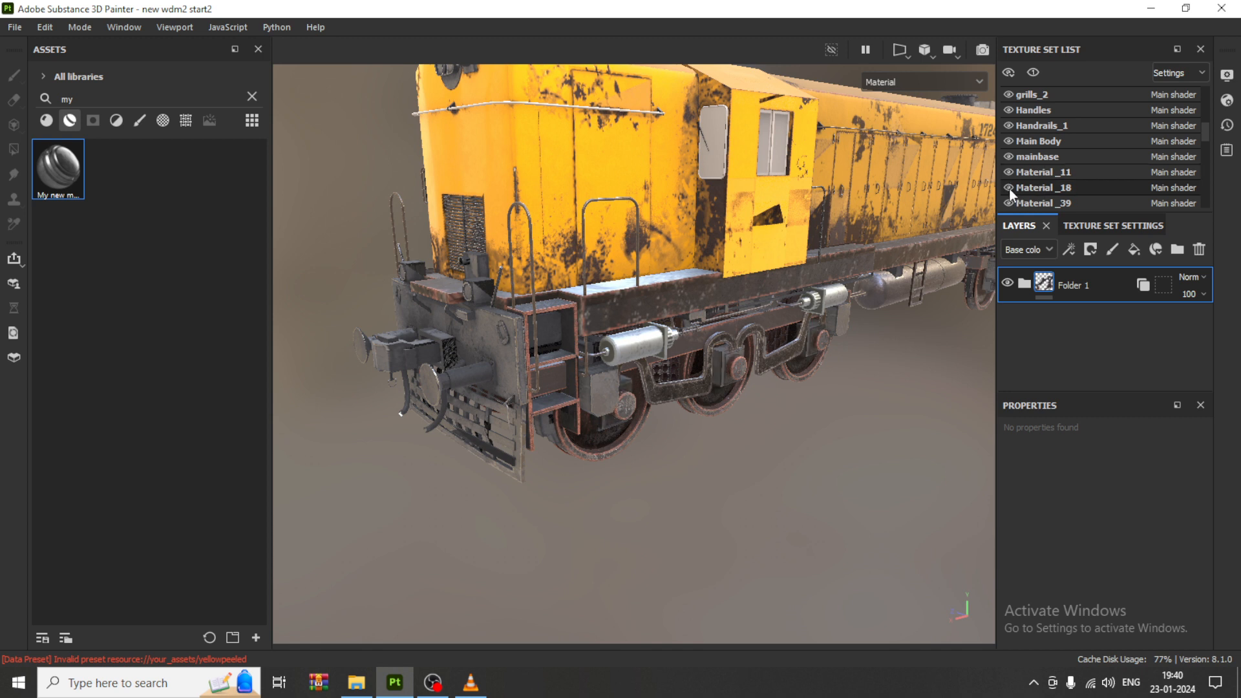
{"action": "scroll", "coordinate": [1035, 182], "scroll_direction": "down", "scroll_amount": 1}
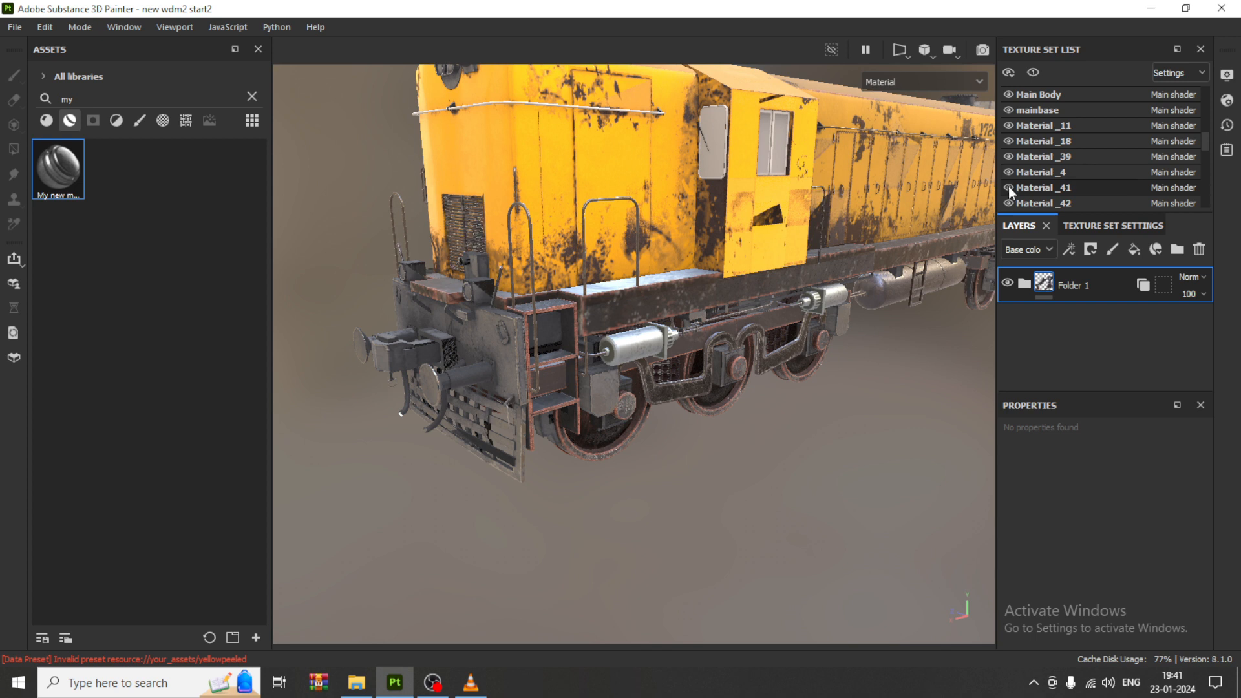
{"action": "left_click", "coordinate": [1009, 188]}
{"action": "left_click", "coordinate": [1009, 187]}
Rename the Material _41 texture set as pipe2.
{"action": "double_click", "coordinate": [1063, 187]}
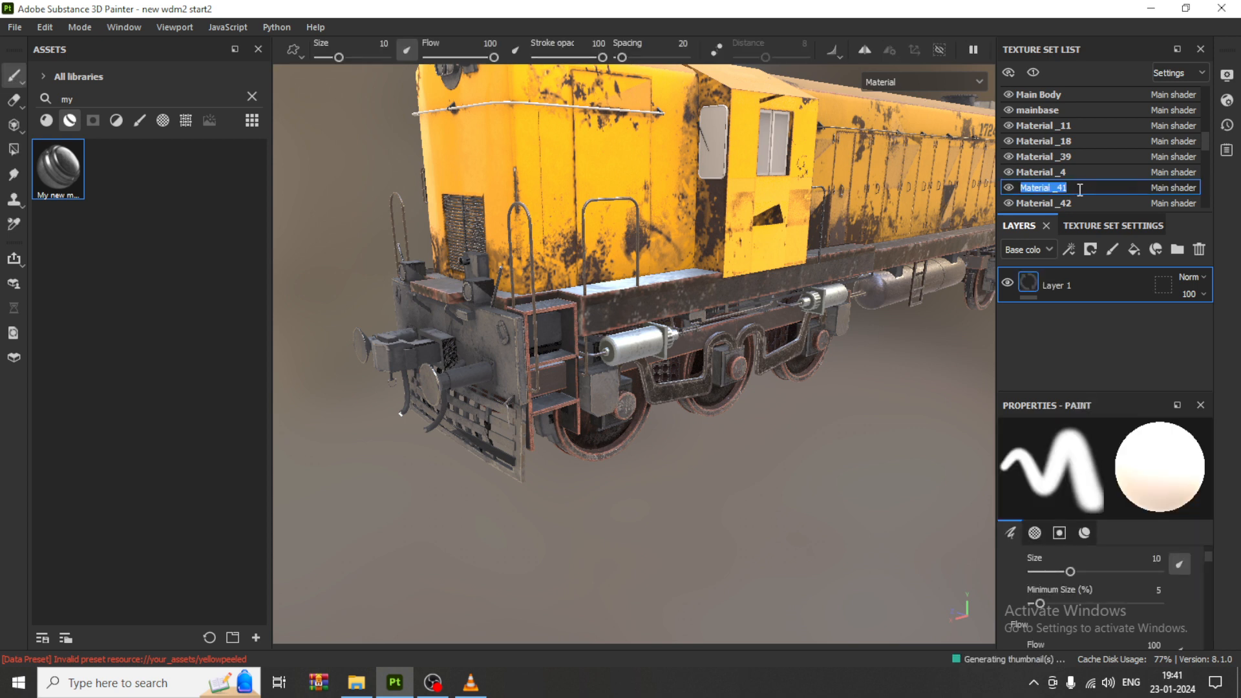
{"action": "type", "text": "nm"}
{"action": "key", "text": "BackSpace"}
{"action": "key", "text": "BackSpace"}
{"action": "type", "text": "pipe2"}
{"action": "key", "text": "Return"}
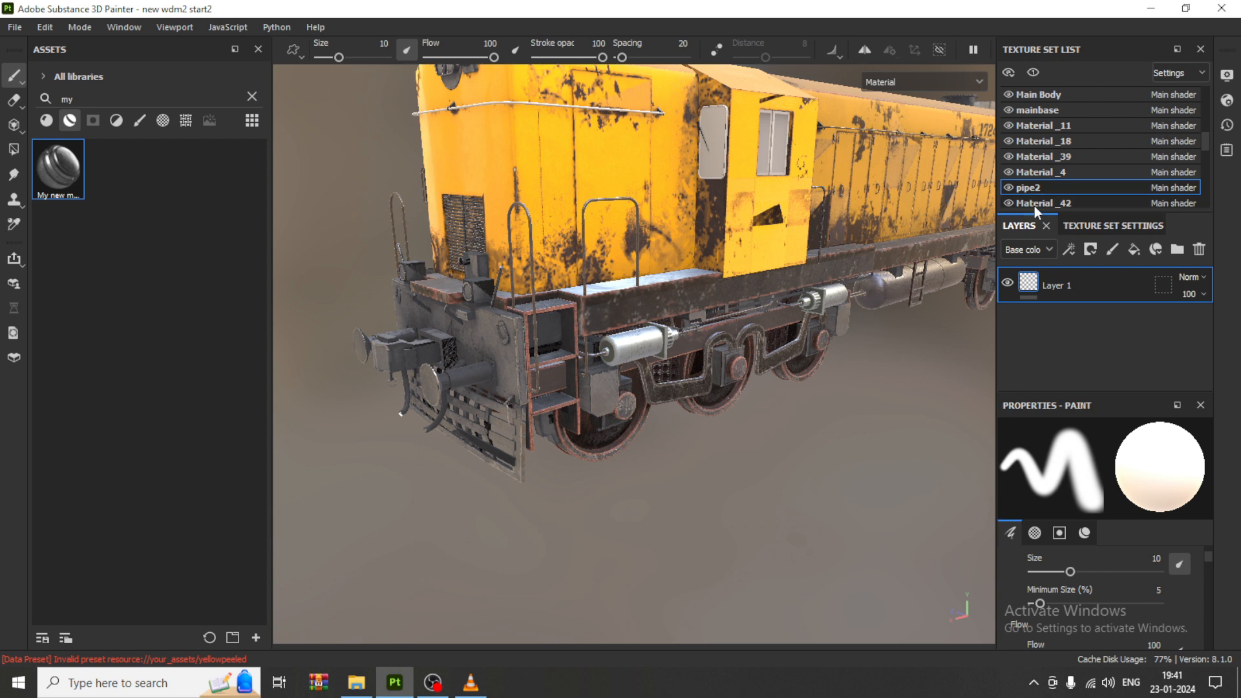
Check which parts use the texture sets from Material _42 to Material _5 by toggling their visibility, and view the front steps.
{"action": "left_click", "coordinate": [1009, 204]}
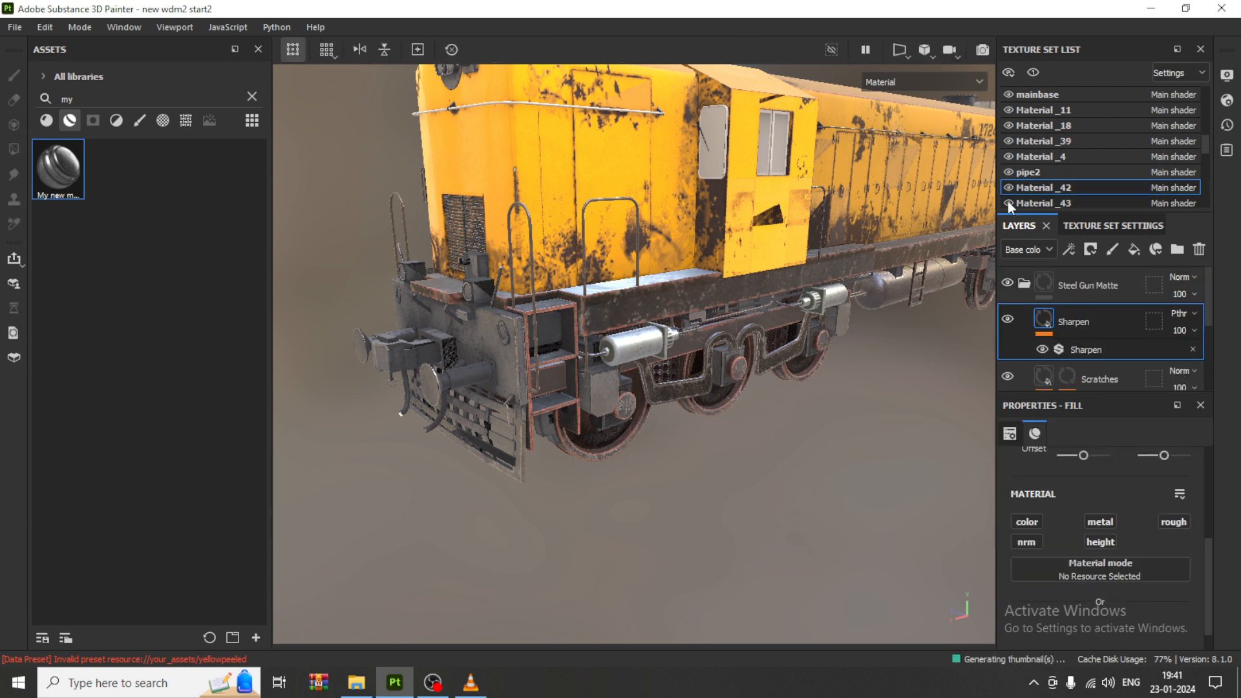
{"action": "scroll", "coordinate": [1095, 161], "scroll_direction": "down", "scroll_amount": 3}
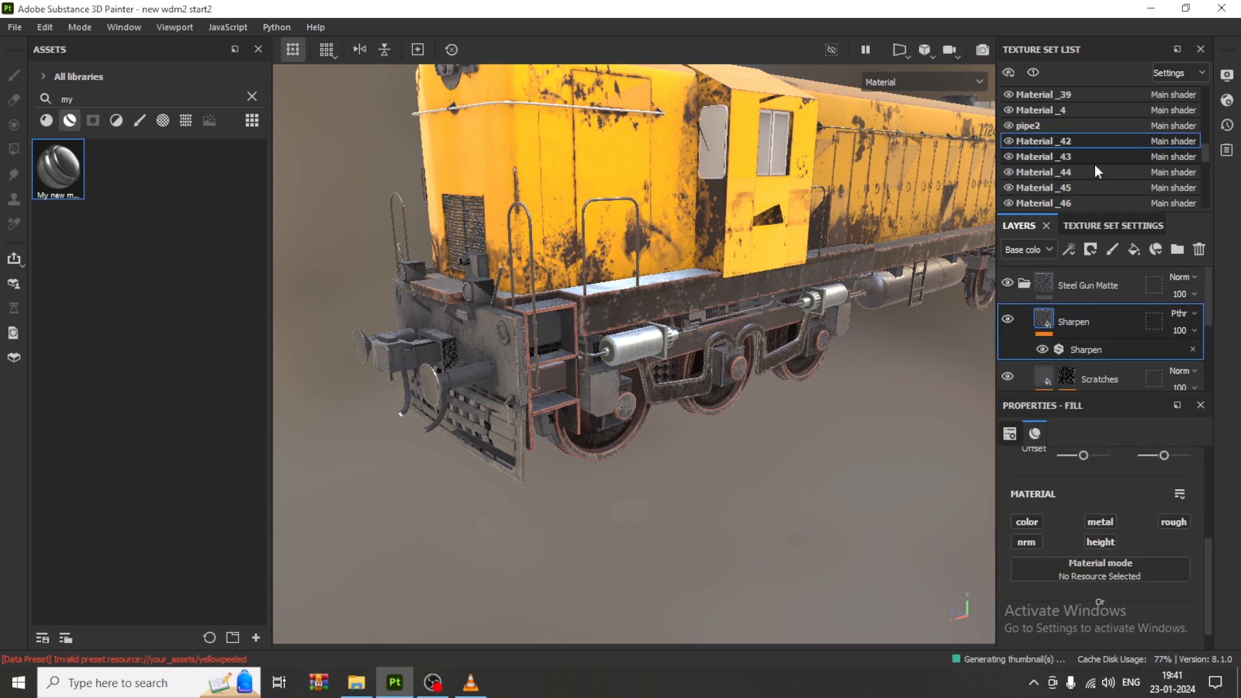
{"action": "left_click", "coordinate": [1009, 156]}
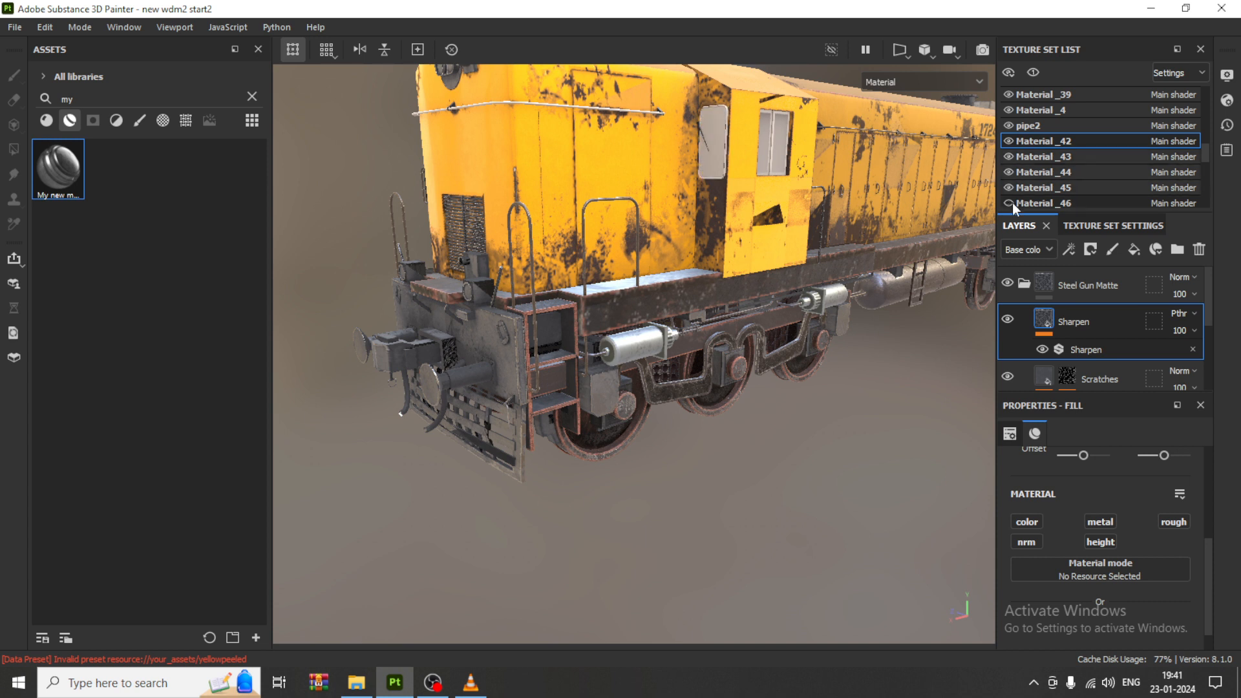
{"action": "scroll", "coordinate": [1086, 172], "scroll_direction": "down", "scroll_amount": 1}
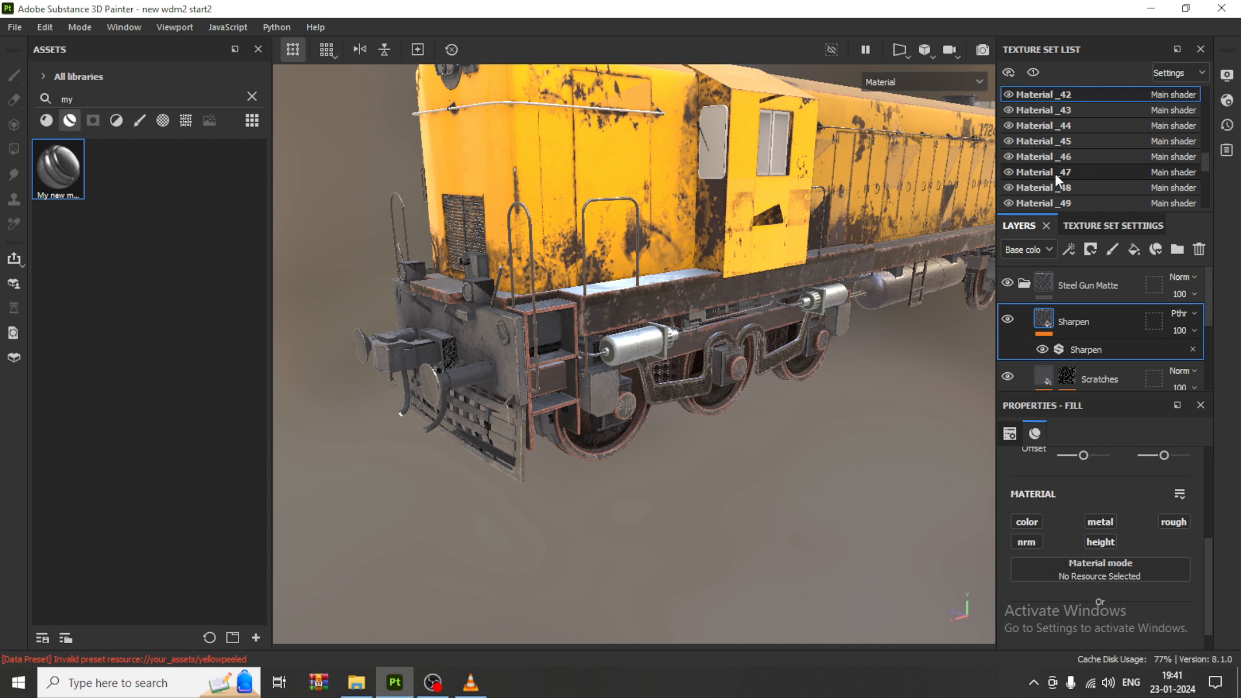
{"action": "left_click", "coordinate": [1009, 172]}
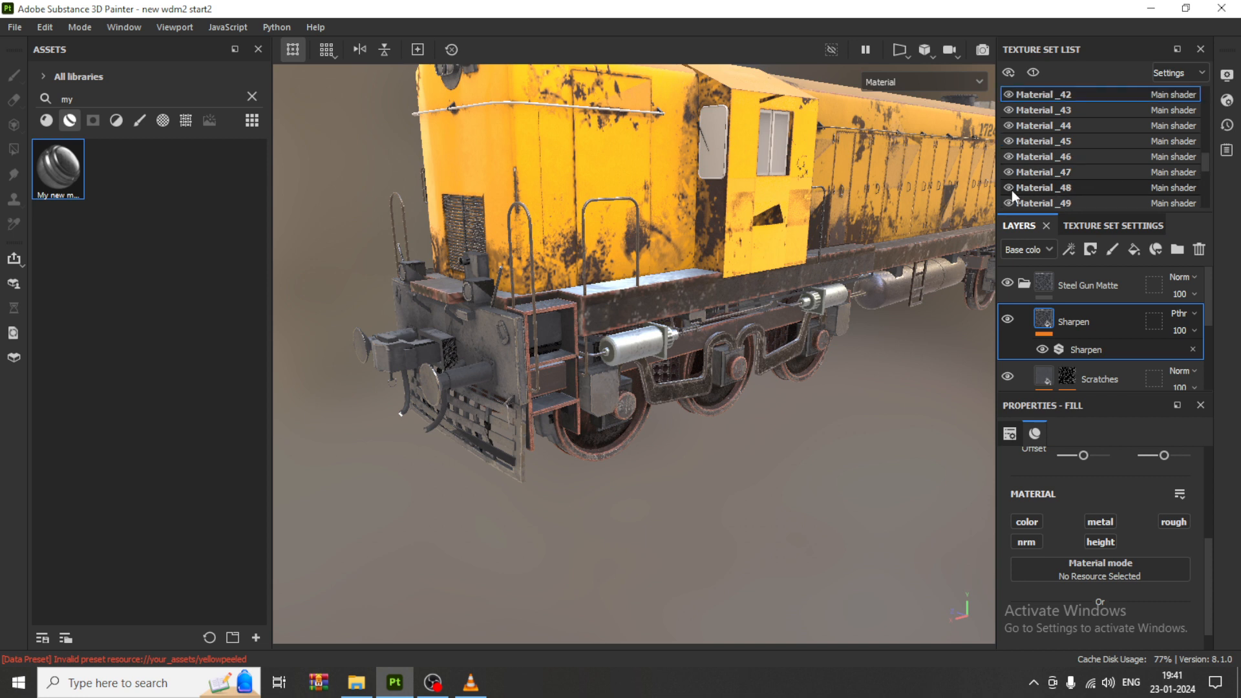
{"action": "left_click", "coordinate": [1009, 188]}
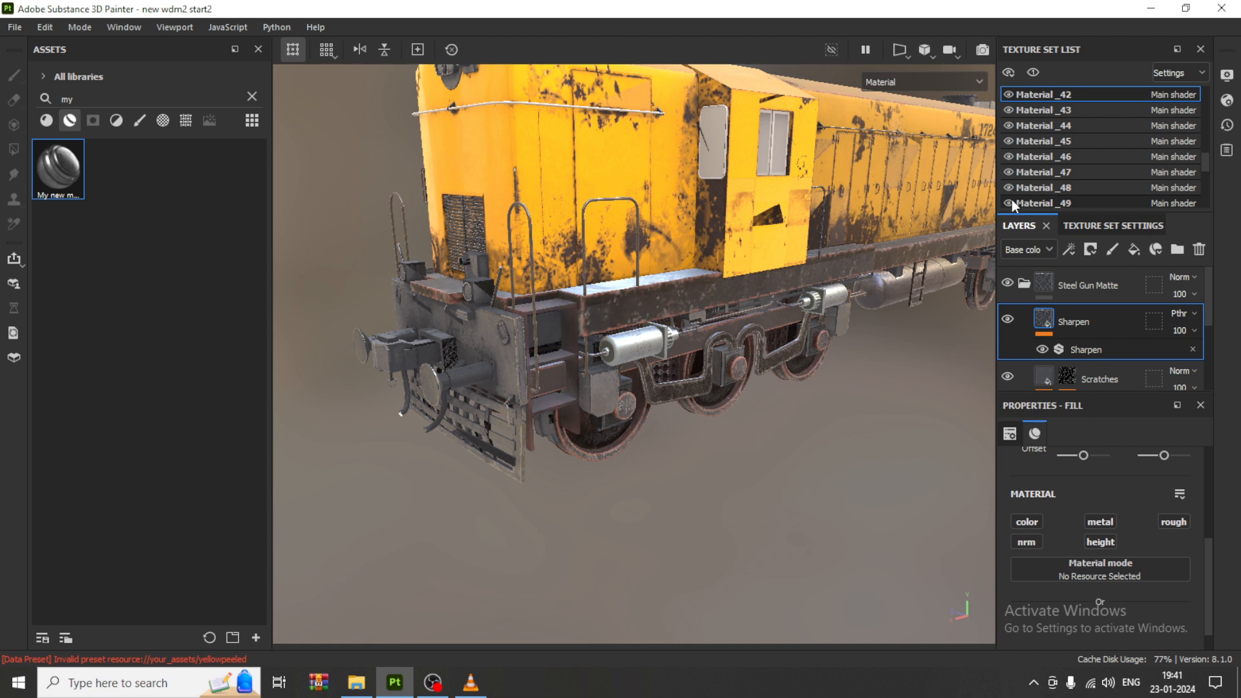
{"action": "left_click", "coordinate": [1009, 203]}
{"action": "scroll", "coordinate": [1082, 161], "scroll_direction": "down", "scroll_amount": 1}
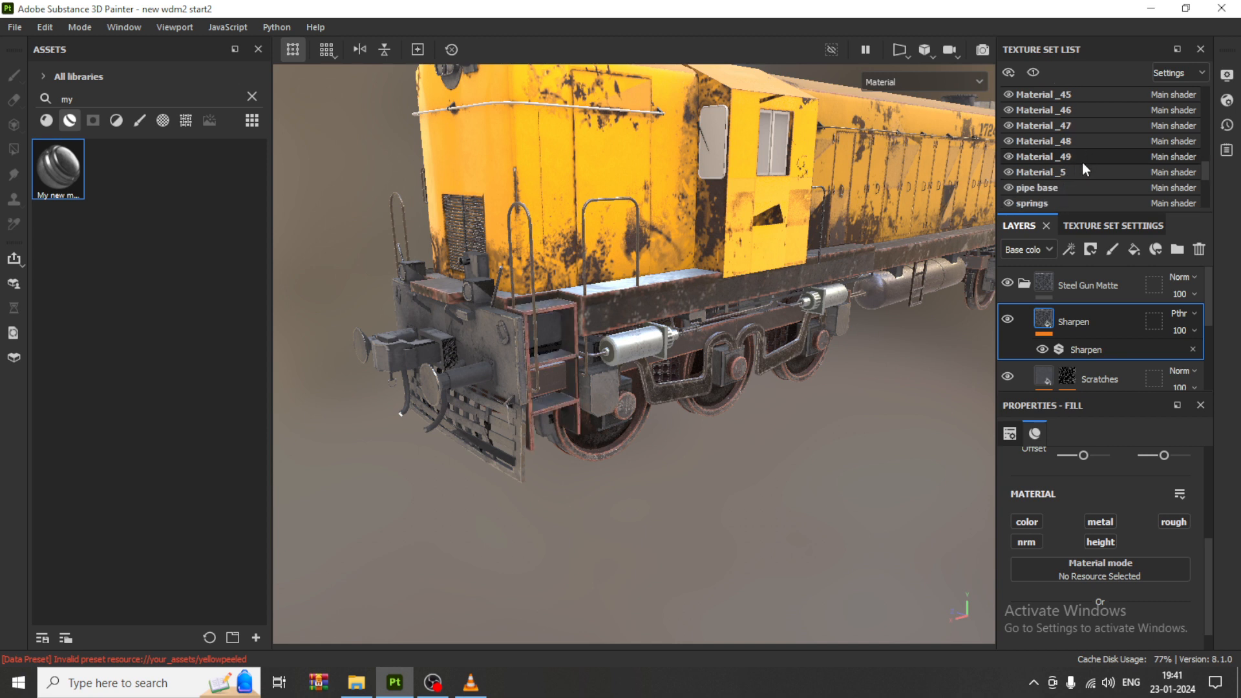
{"action": "left_click", "coordinate": [1008, 172]}
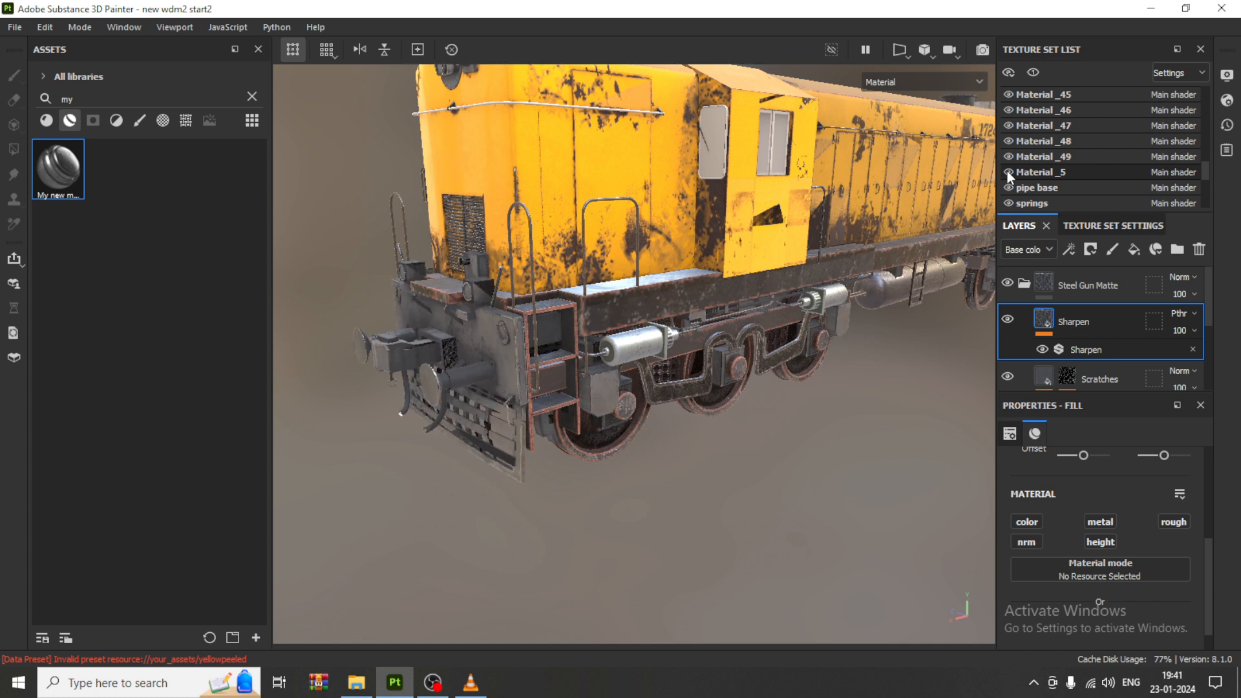
{"action": "left_click", "coordinate": [1008, 173]}
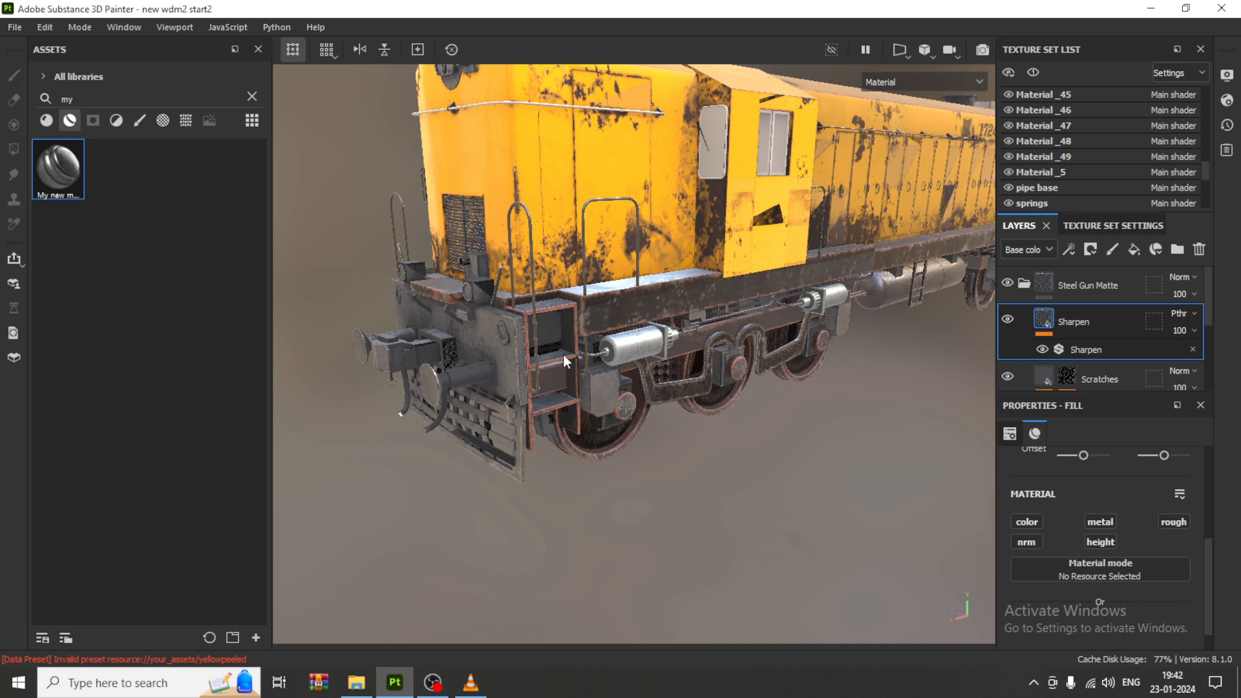
{"action": "scroll", "coordinate": [501, 371], "scroll_direction": "up", "scroll_amount": 5}
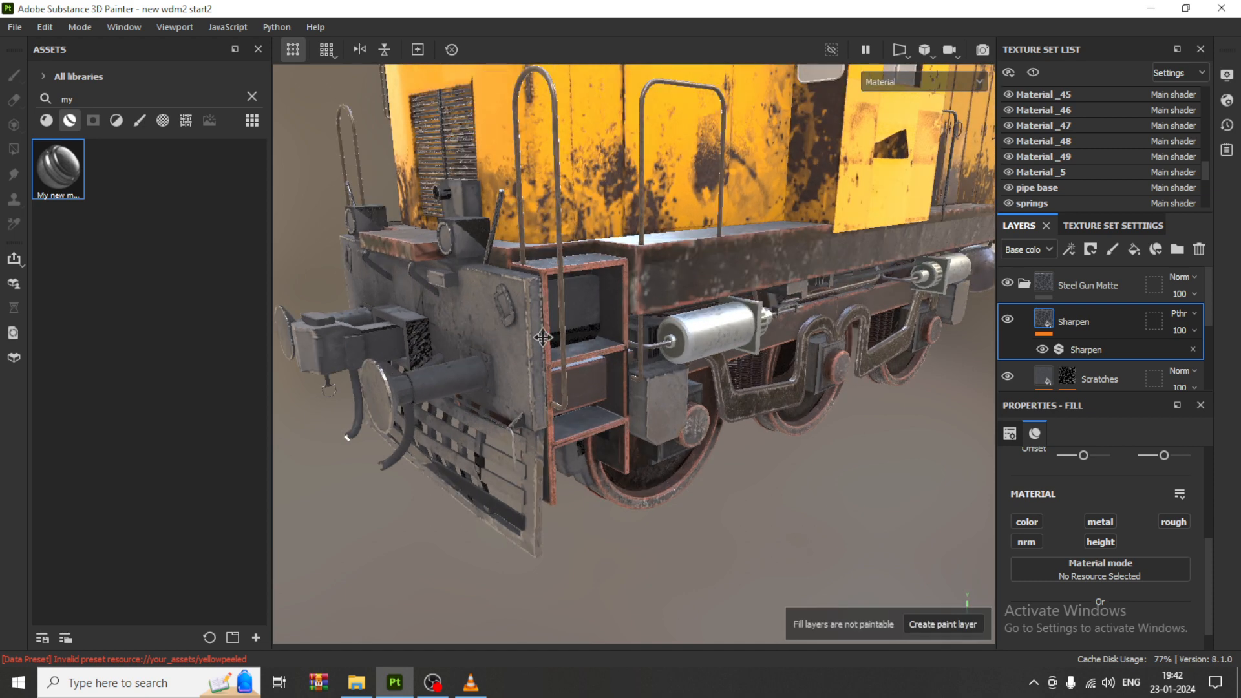
Examine the locomotive's underframe, wheels, side tank and yellow body along its full length for parts still lacking texture.
{"action": "left_click_drag", "start_coordinate": [543, 337], "coordinate": [342, 250], "text": "alt"}
{"action": "left_click_drag", "start_coordinate": [970, 413], "coordinate": [646, 326], "text": "ctrl+alt"}
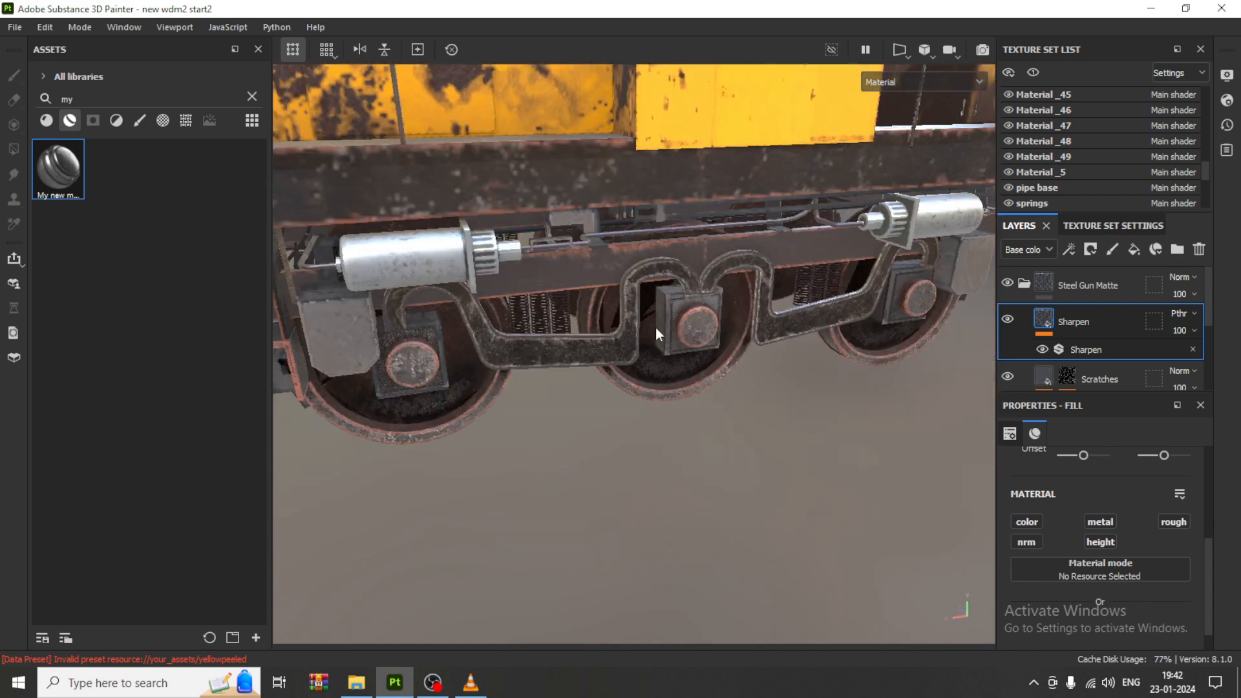
{"action": "left_click_drag", "start_coordinate": [806, 346], "coordinate": [540, 334], "text": "ctrl+alt"}
{"action": "scroll", "coordinate": [720, 328], "scroll_direction": "down", "scroll_amount": 2}
{"action": "left_click_drag", "start_coordinate": [857, 351], "coordinate": [716, 328], "text": "ctrl+alt"}
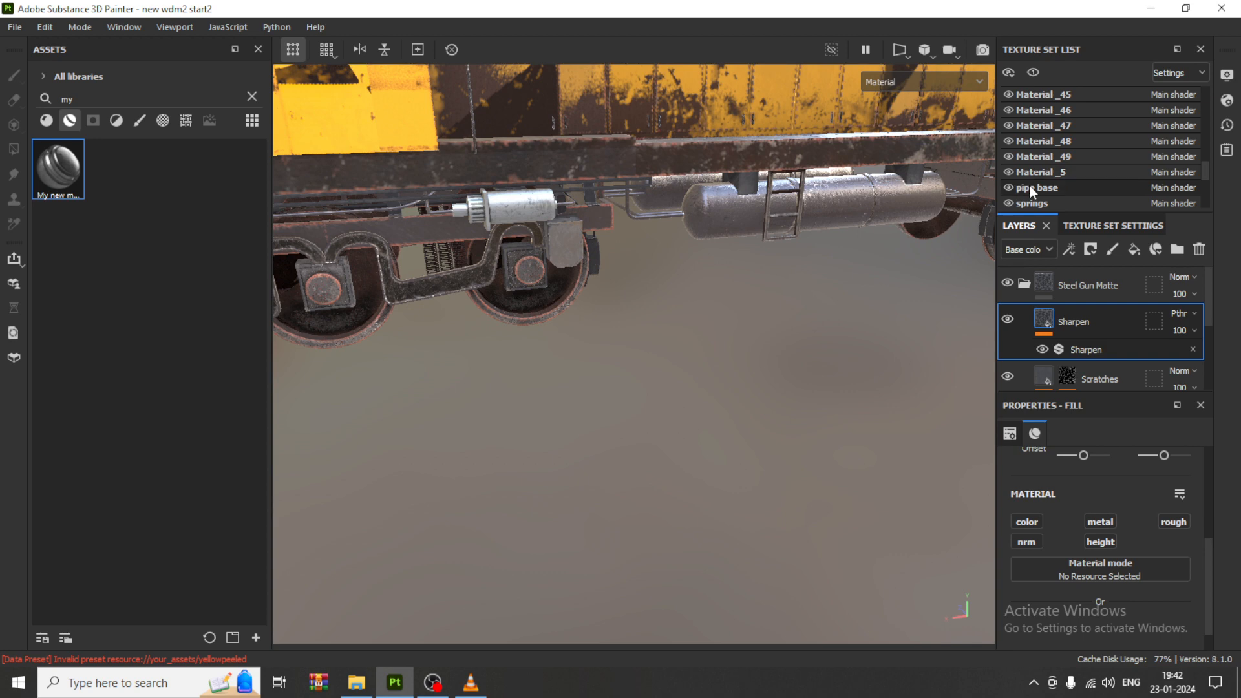
{"action": "left_click_drag", "start_coordinate": [666, 296], "coordinate": [737, 275], "text": "alt"}
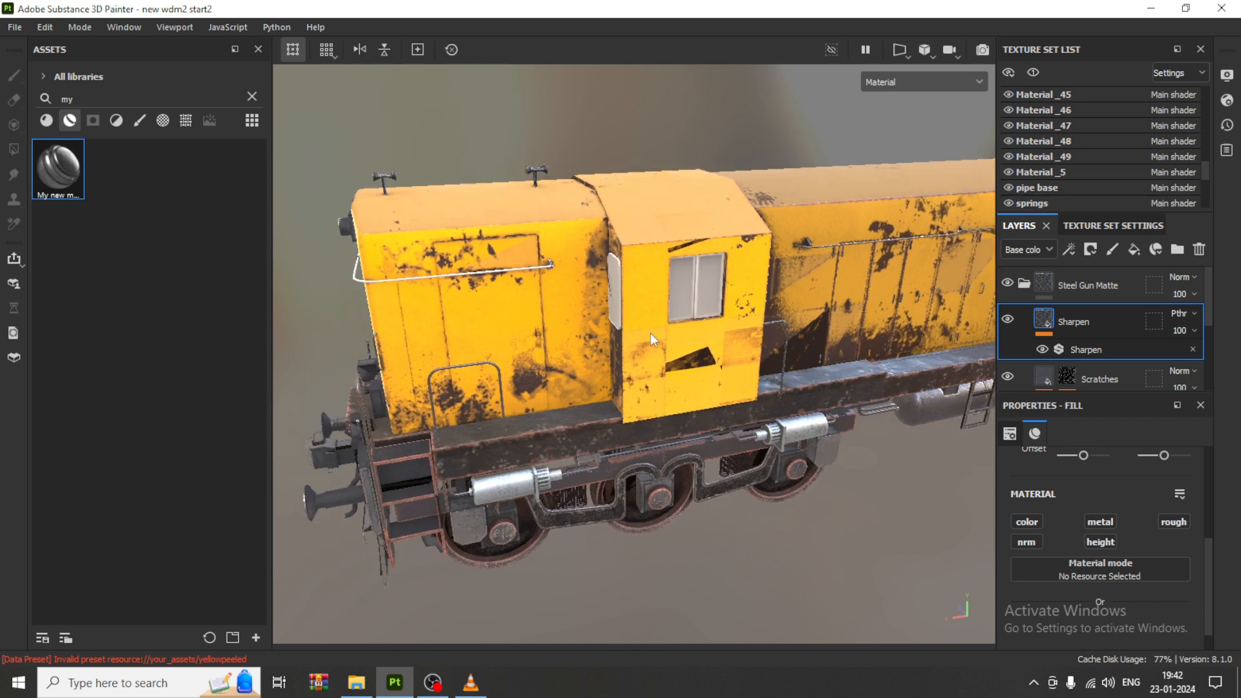
{"action": "left_click_drag", "start_coordinate": [493, 324], "coordinate": [686, 380], "text": "alt"}
{"action": "middle_click_drag", "start_coordinate": [686, 380], "coordinate": [689, 380], "text": "alt"}
{"action": "middle_click_drag", "start_coordinate": [949, 377], "coordinate": [841, 362], "text": "alt"}
{"action": "scroll", "coordinate": [1072, 184], "scroll_direction": "up", "scroll_amount": 4}
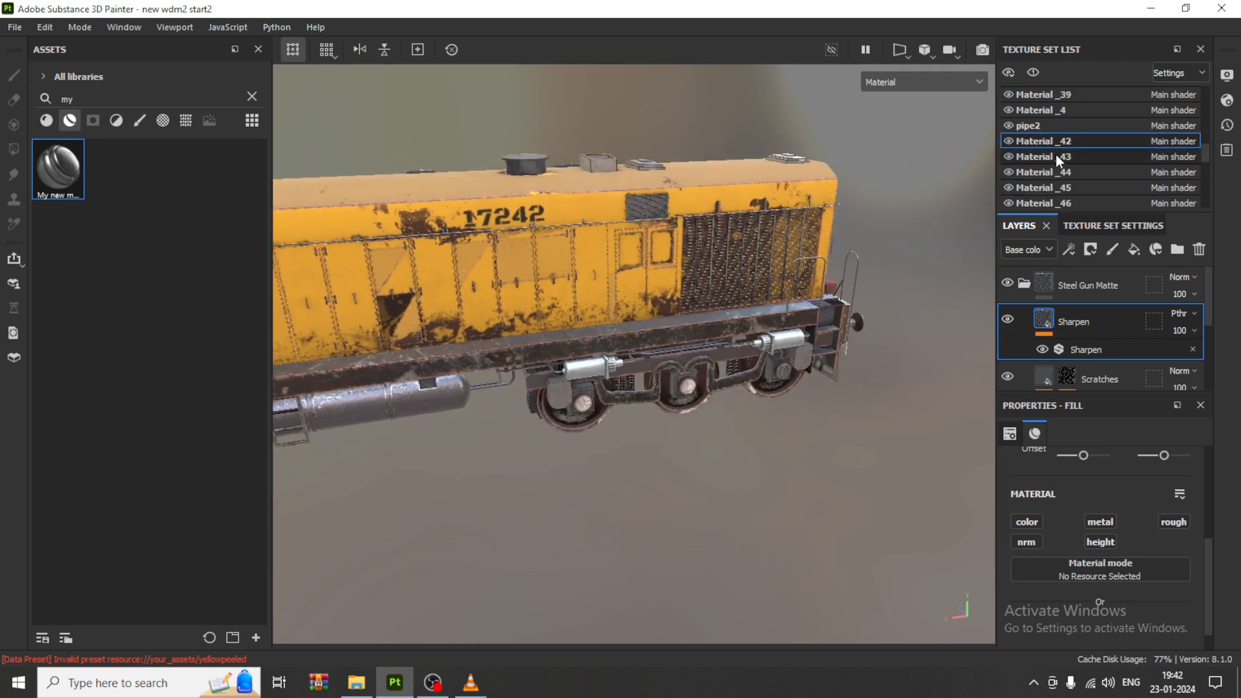
{"action": "middle_click_drag", "start_coordinate": [624, 252], "coordinate": [953, 269], "text": "alt"}
In the top_pipes texture set, group the Metal Railing layer and Layer 1 into a folder.
{"action": "scroll", "coordinate": [1065, 160], "scroll_direction": "up", "scroll_amount": 8}
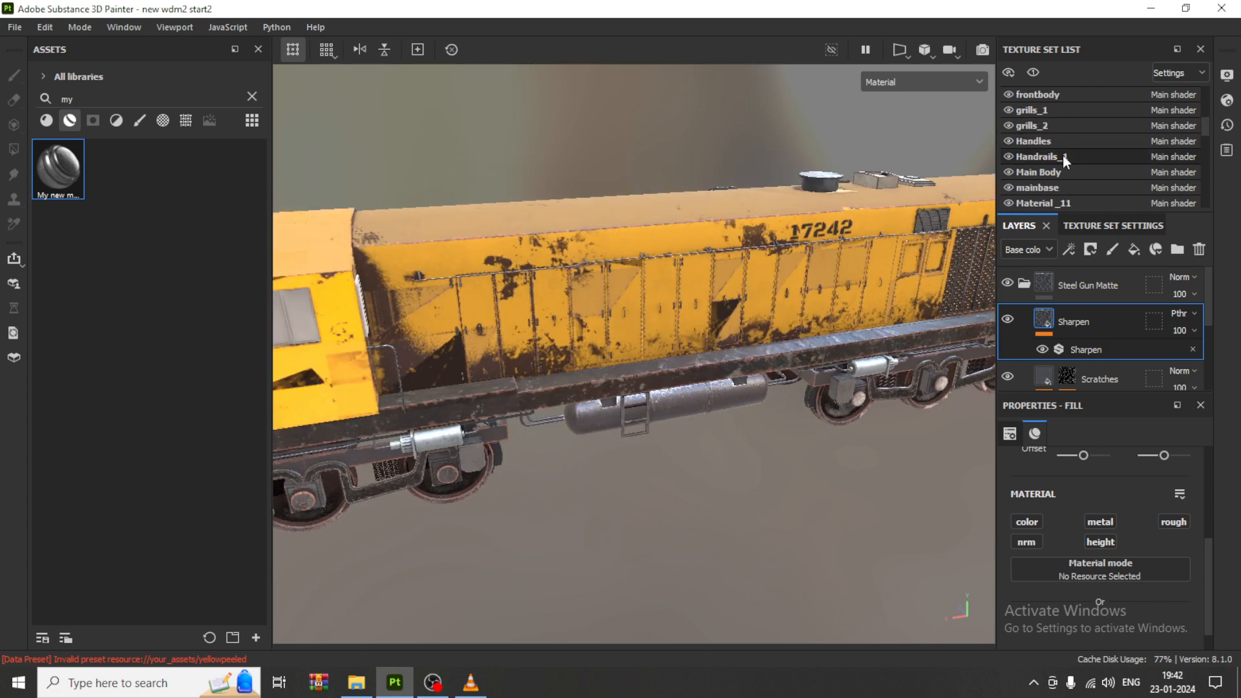
{"action": "scroll", "coordinate": [1065, 160], "scroll_direction": "up", "scroll_amount": 4}
{"action": "scroll", "coordinate": [1057, 155], "scroll_direction": "down", "scroll_amount": 1}
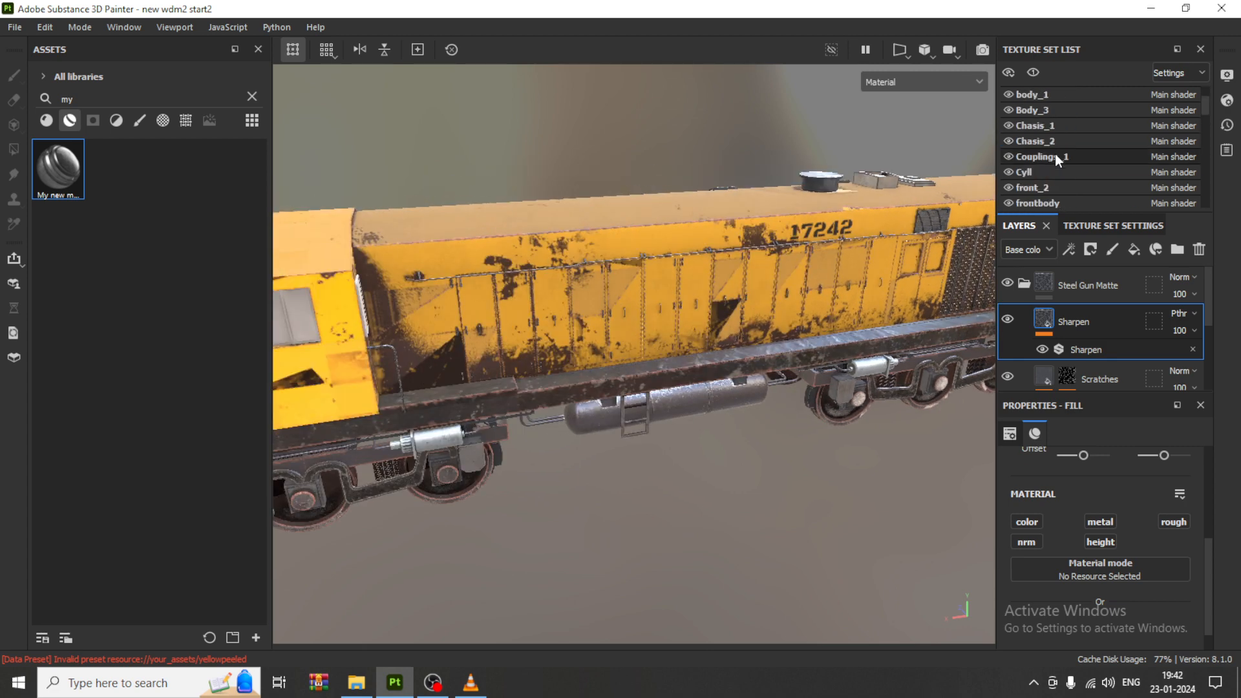
{"action": "scroll", "coordinate": [1056, 155], "scroll_direction": "down", "scroll_amount": 3}
{"action": "scroll", "coordinate": [1056, 156], "scroll_direction": "down", "scroll_amount": 10}
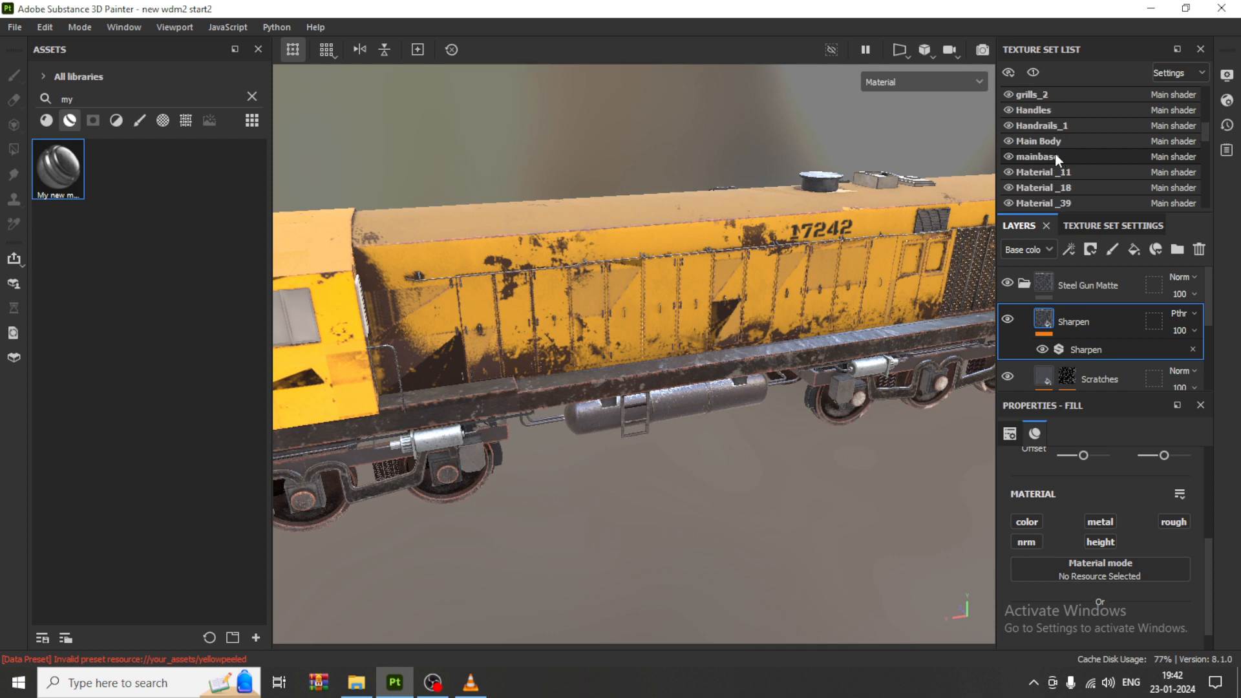
{"action": "scroll", "coordinate": [1056, 158], "scroll_direction": "down", "scroll_amount": 5}
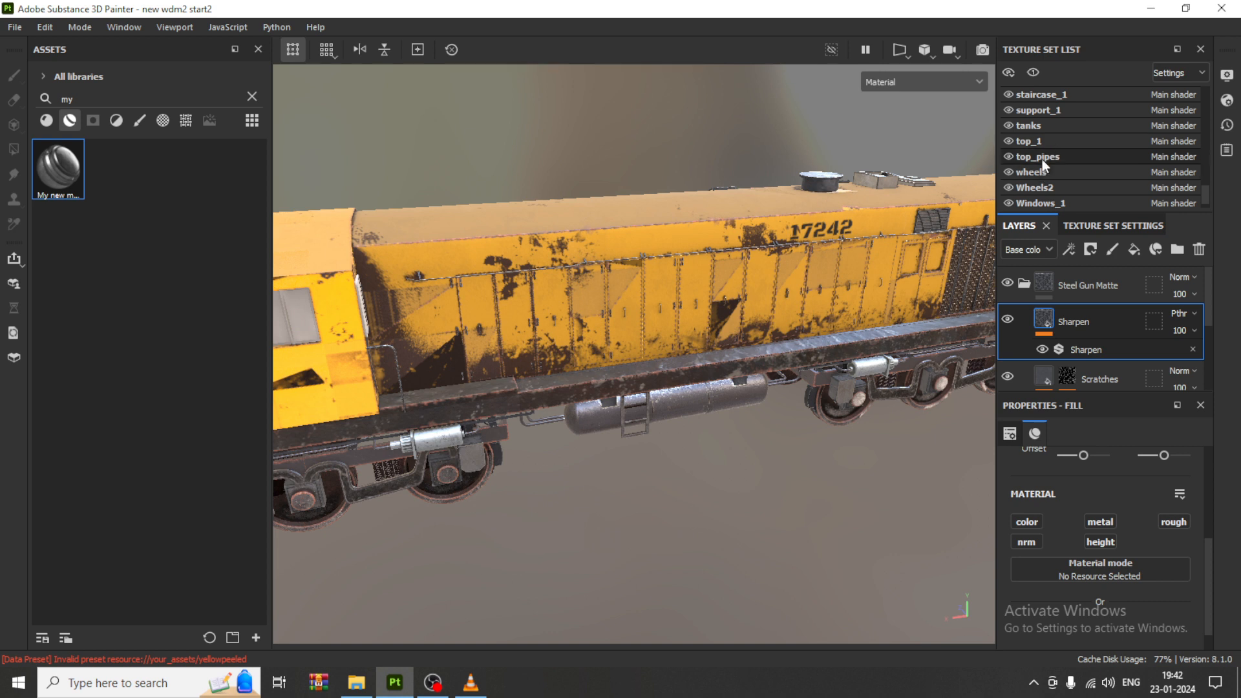
{"action": "scroll", "coordinate": [1042, 161], "scroll_direction": "down", "scroll_amount": 1}
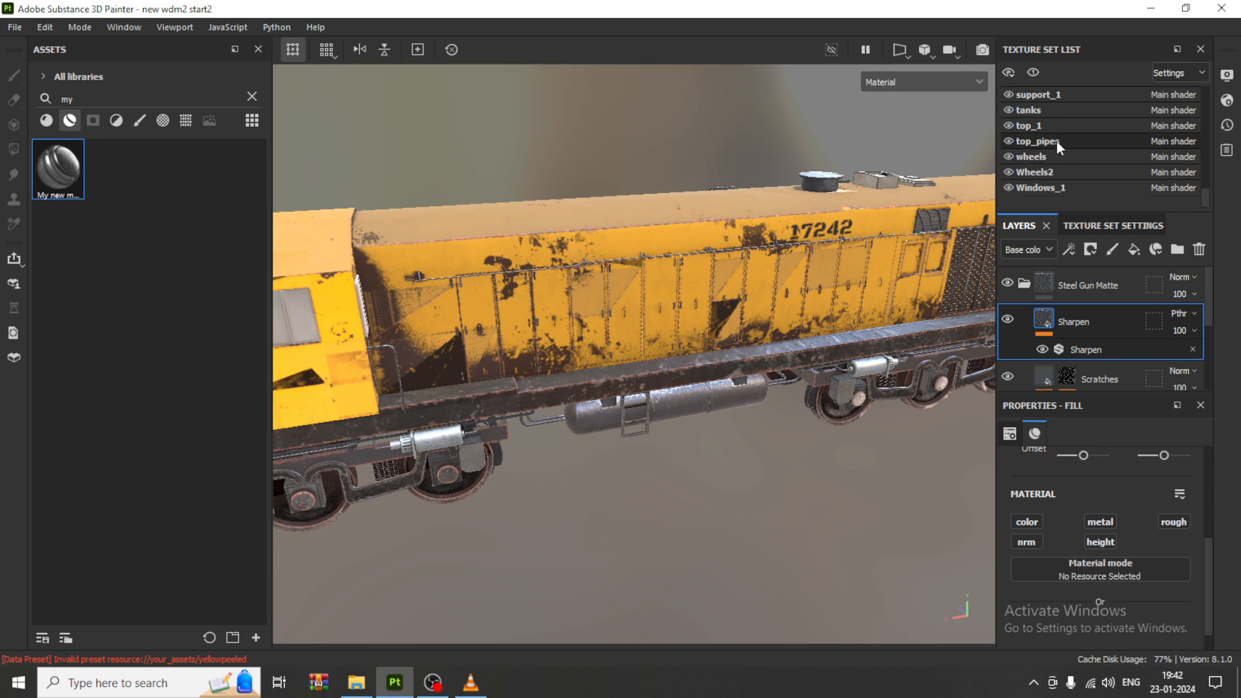
{"action": "left_click", "coordinate": [1028, 143]}
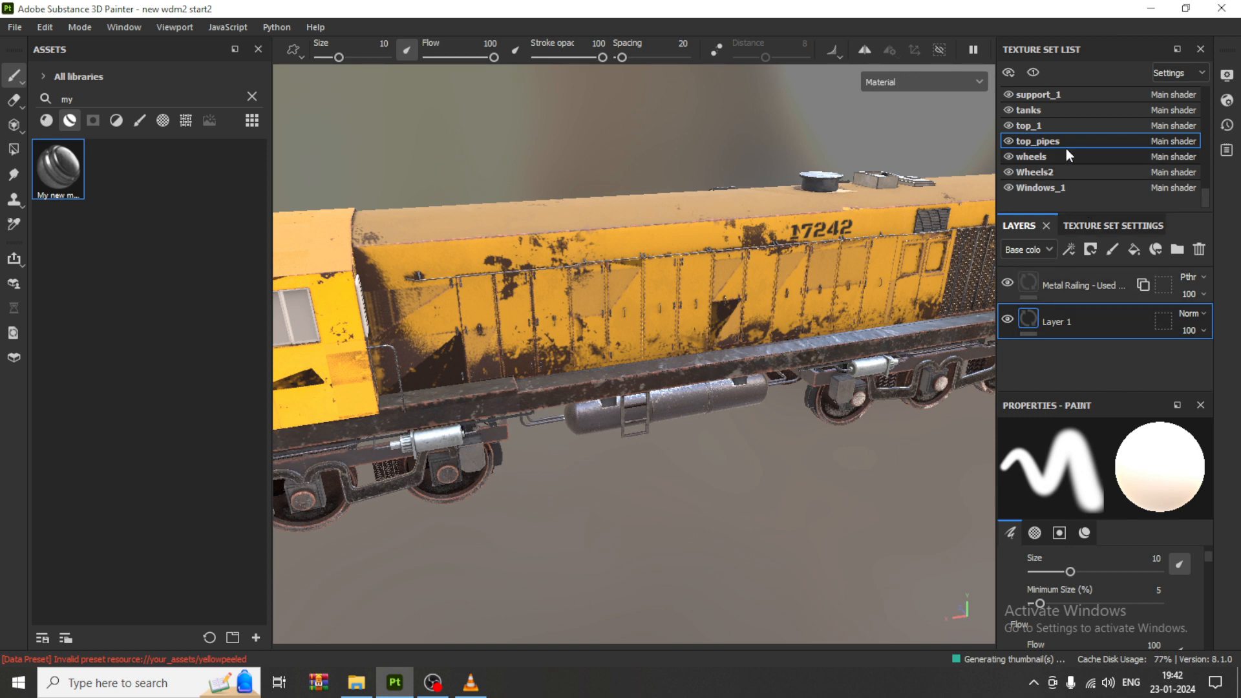
{"action": "left_click", "coordinate": [1094, 283], "text": "ctrl"}
{"action": "right_click", "coordinate": [1102, 326]}
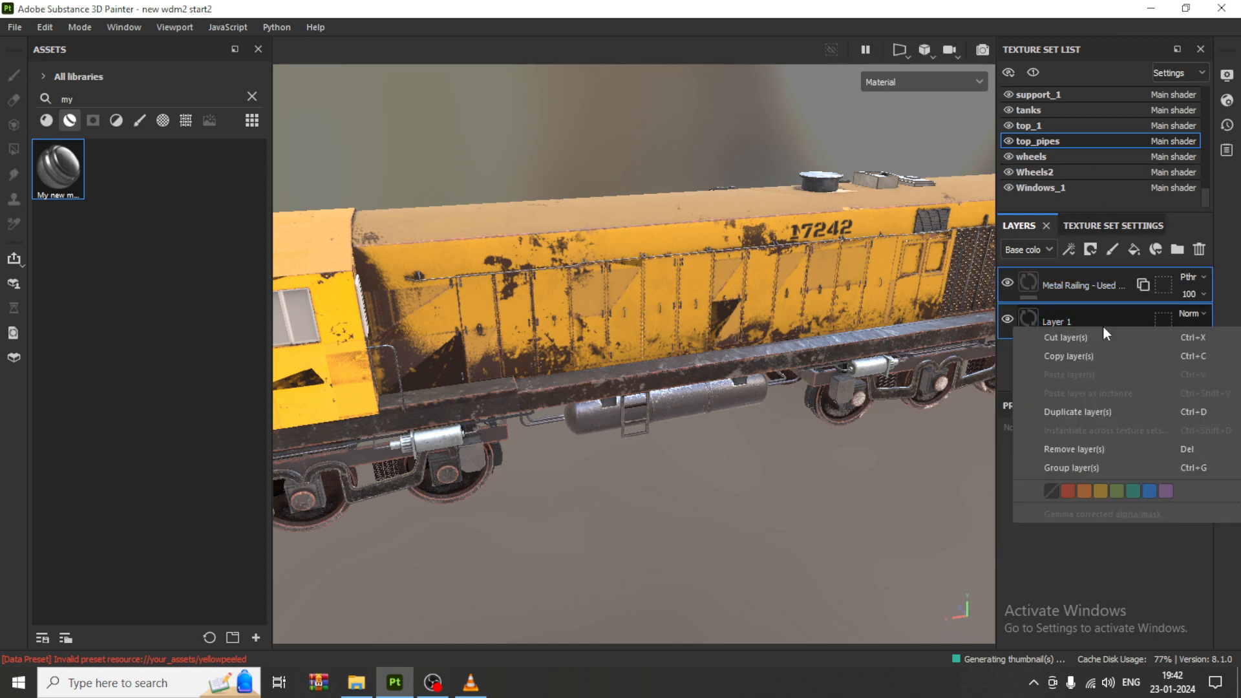
{"action": "right_click", "coordinate": [1082, 273]}
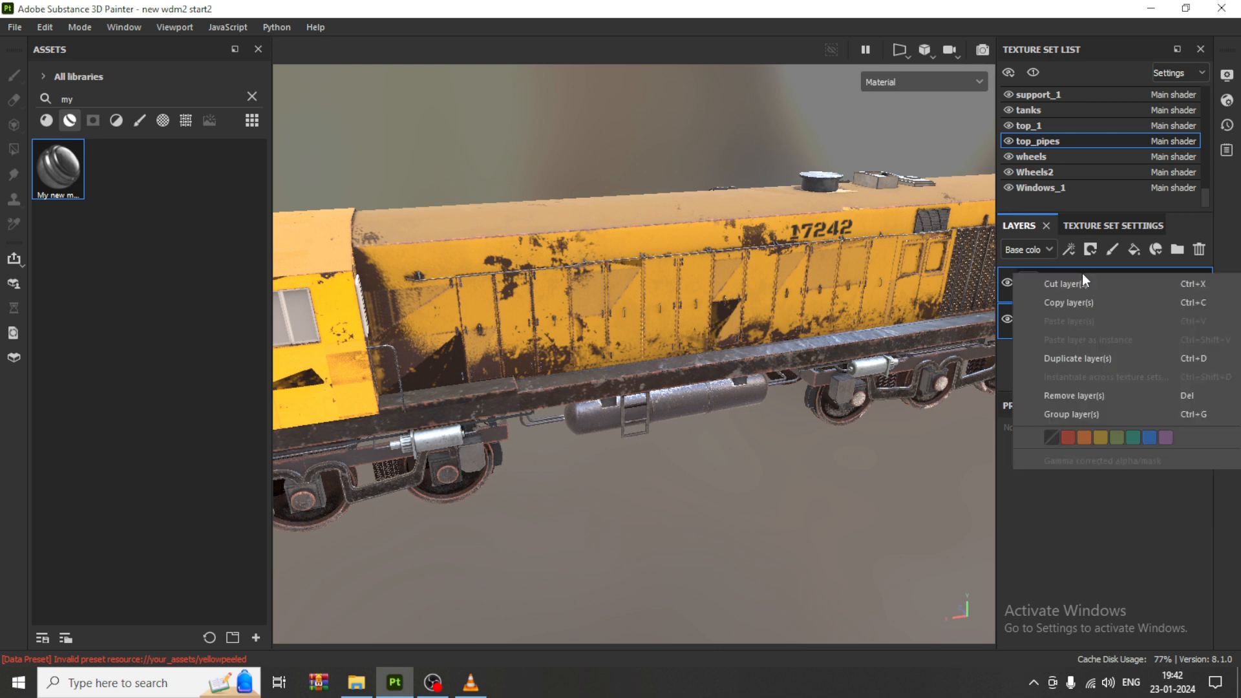
{"action": "left_click", "coordinate": [1114, 416]}
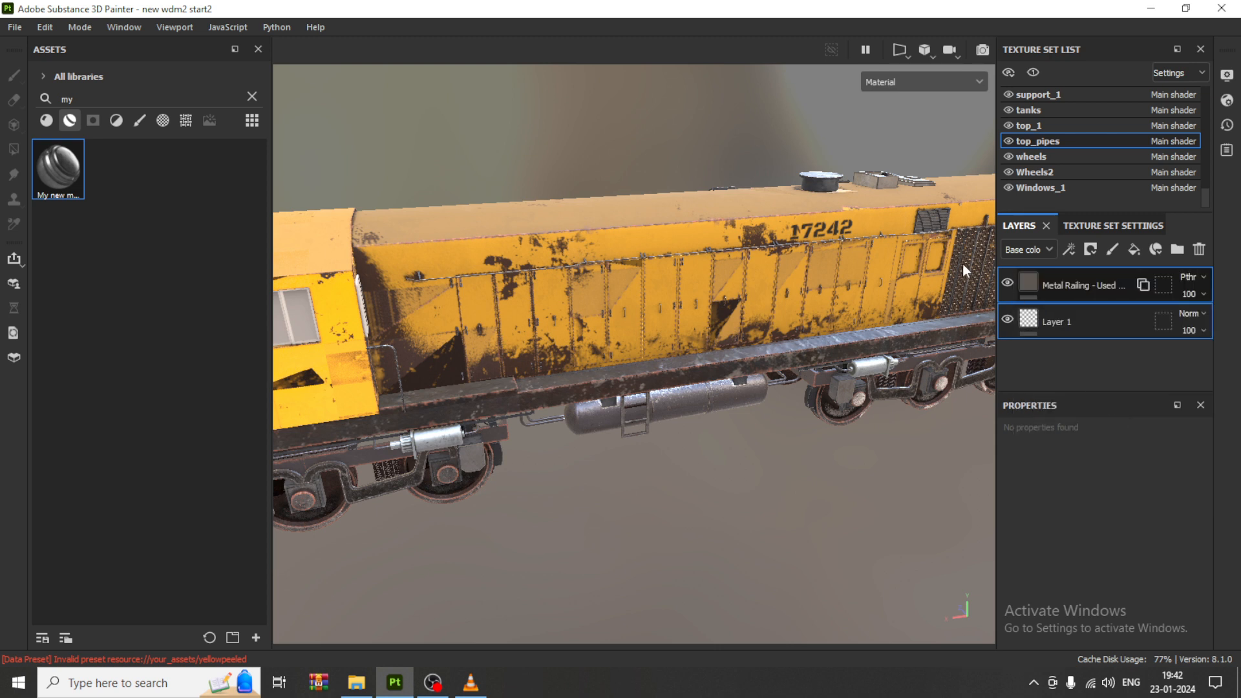
{"action": "left_click", "coordinate": [1025, 286]}
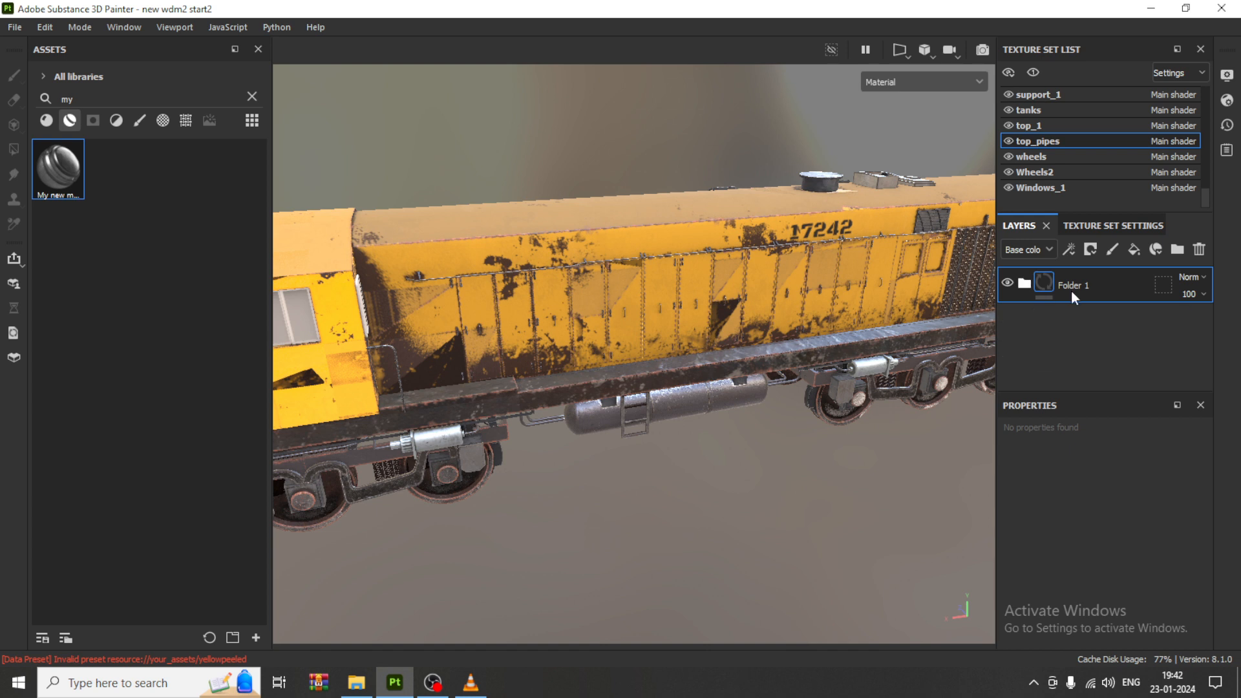
Instantiate the top_pipes layer folder across texture sets to pipe2 only.
{"action": "right_click", "coordinate": [1108, 285]}
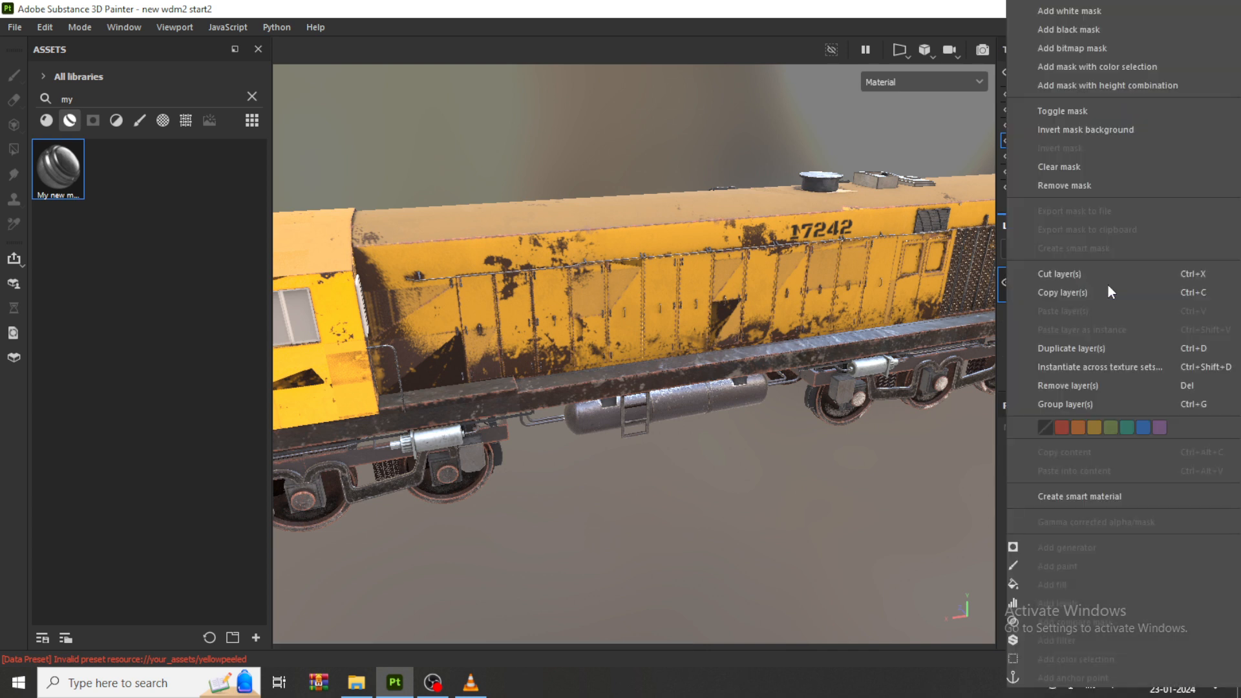
{"action": "left_click", "coordinate": [1107, 365]}
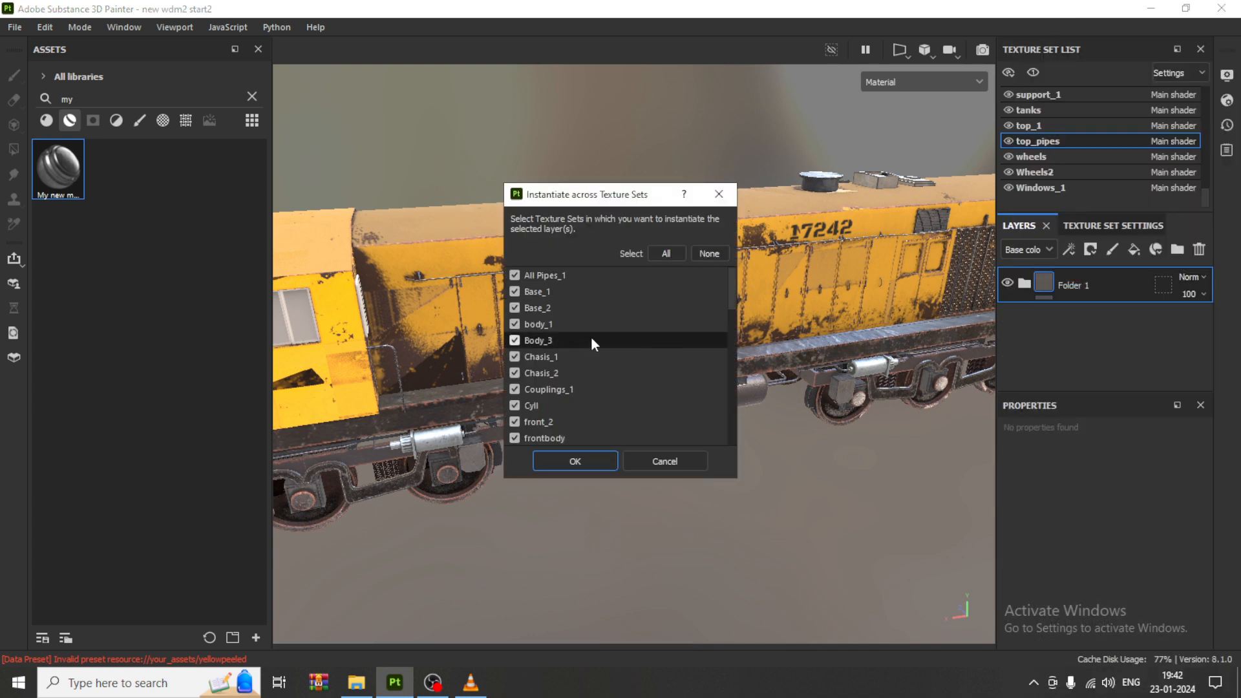
{"action": "left_click", "coordinate": [704, 255]}
{"action": "scroll", "coordinate": [618, 379], "scroll_direction": "down", "scroll_amount": 8}
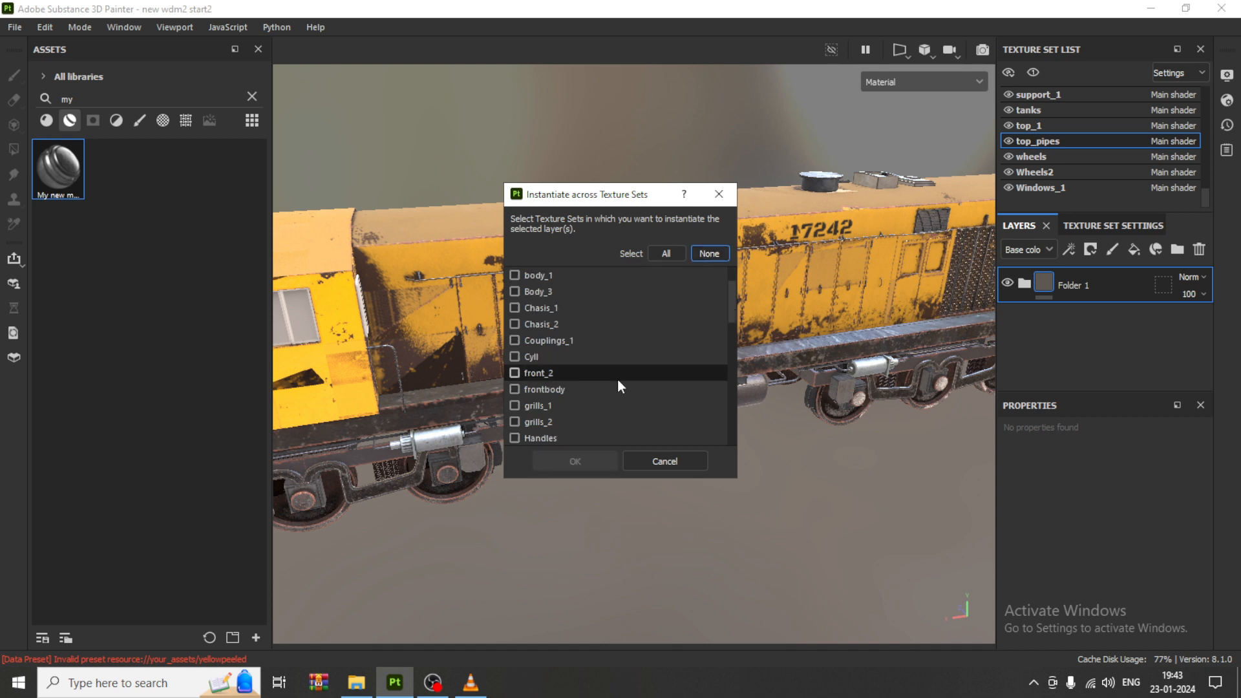
{"action": "scroll", "coordinate": [614, 374], "scroll_direction": "down", "scroll_amount": 2}
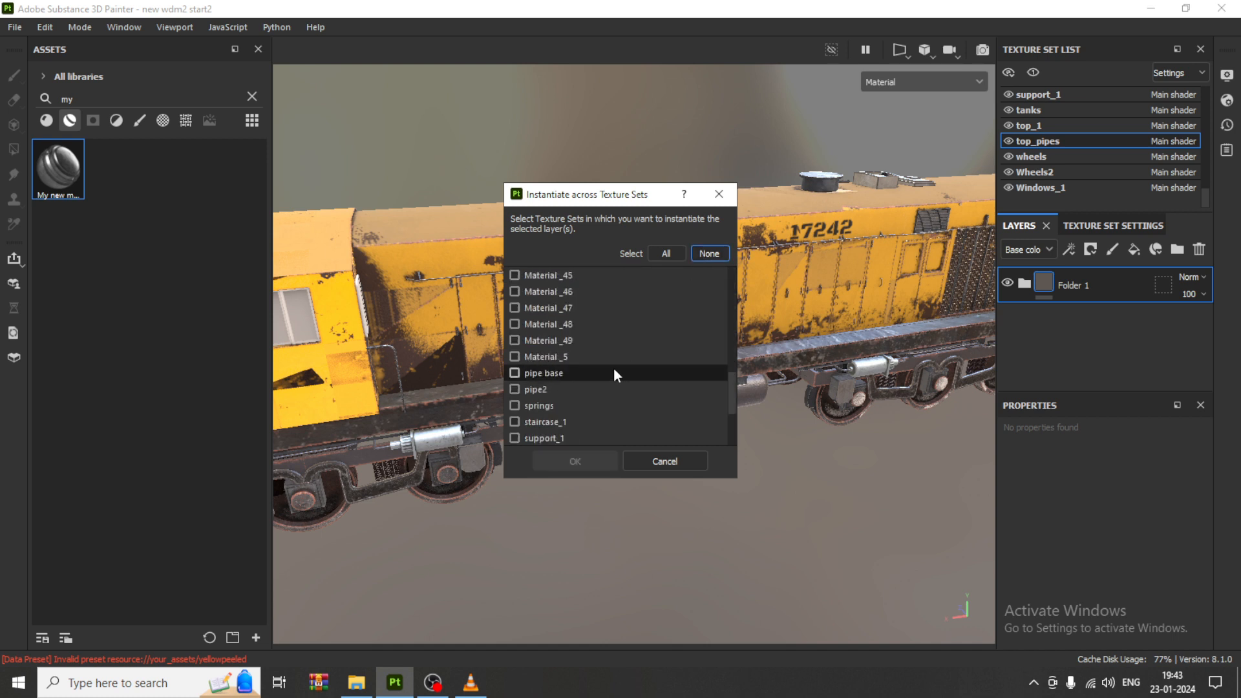
{"action": "left_click", "coordinate": [534, 388]}
{"action": "left_click", "coordinate": [595, 467]}
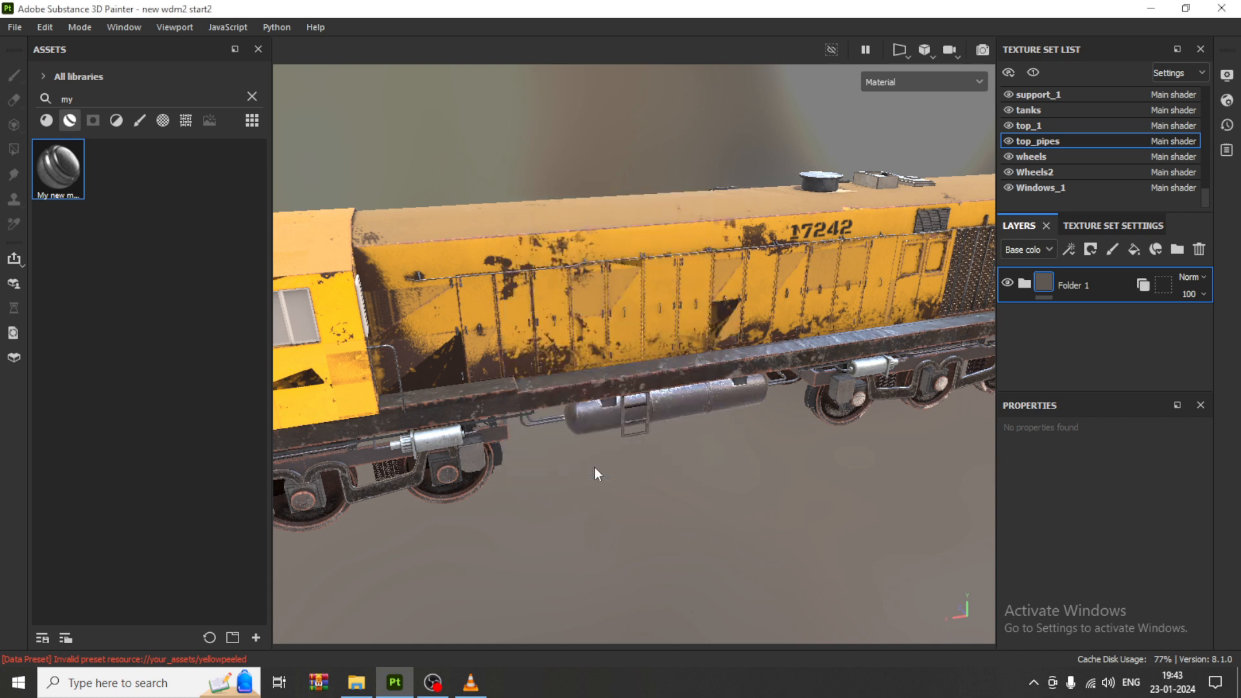
Replace the asset search with "glass" and preview the Glass Film Dirty Mirror smart material.
{"action": "left_click_drag", "start_coordinate": [553, 306], "coordinate": [776, 312], "text": "alt"}
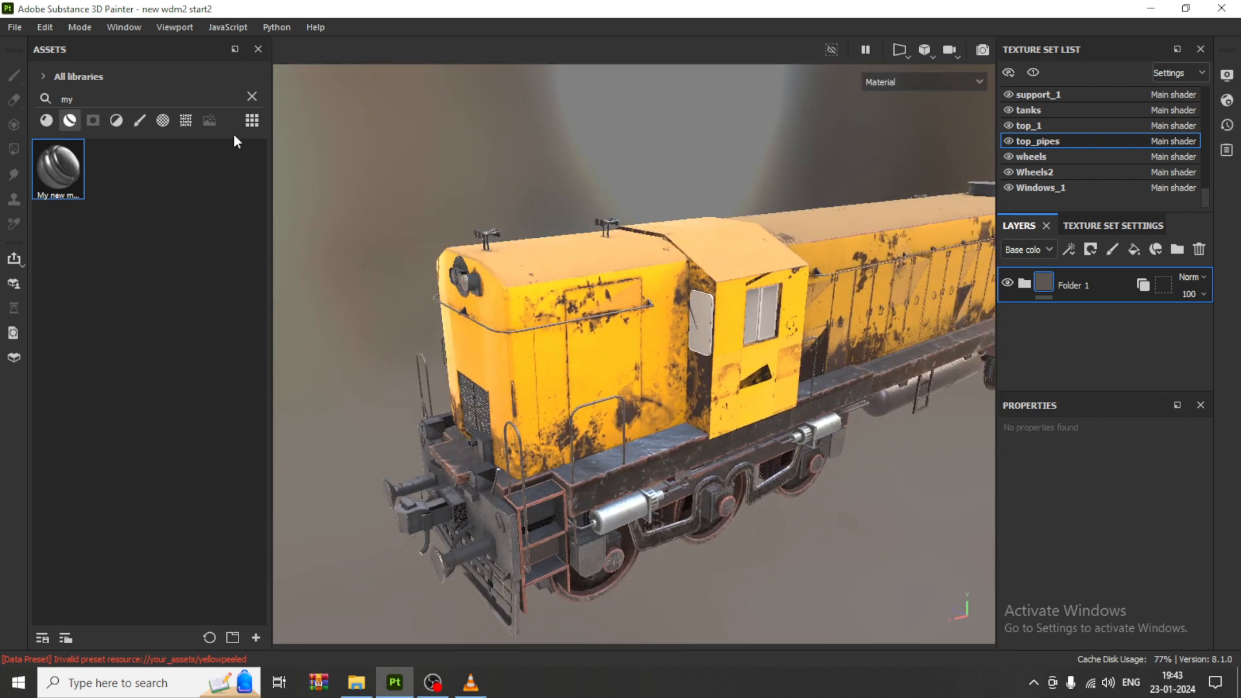
{"action": "left_click", "coordinate": [261, 96]}
{"action": "left_click", "coordinate": [251, 97]}
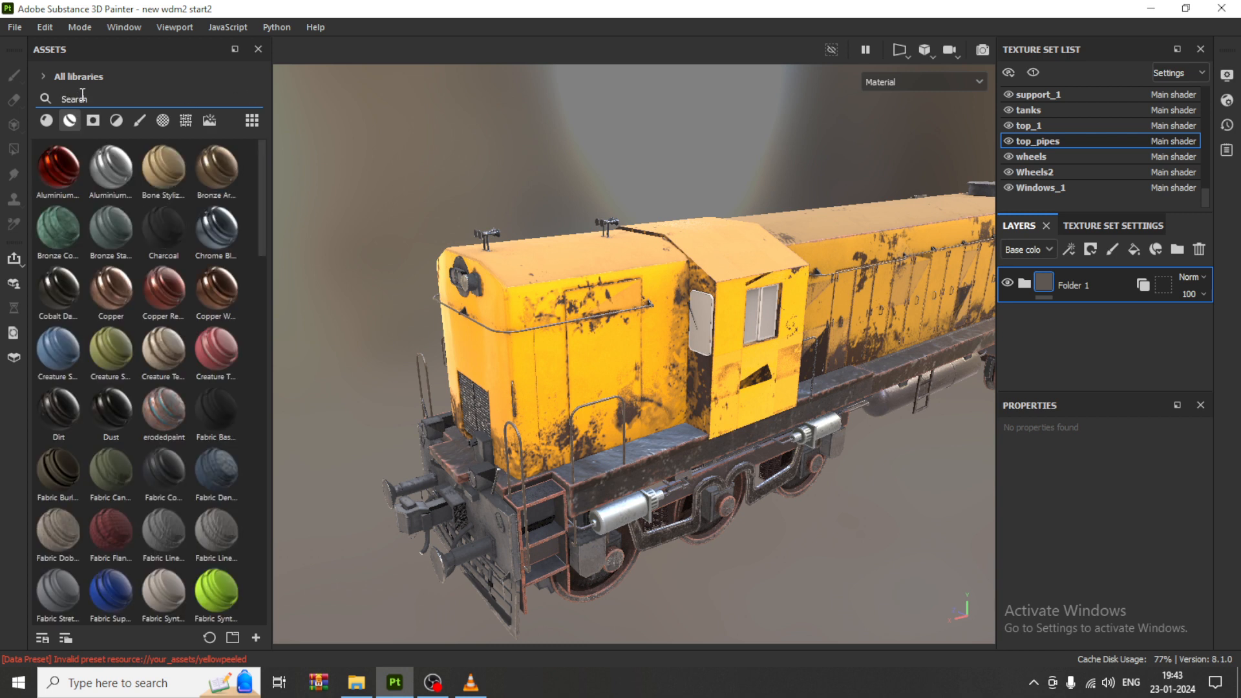
{"action": "type", "text": "glass"}
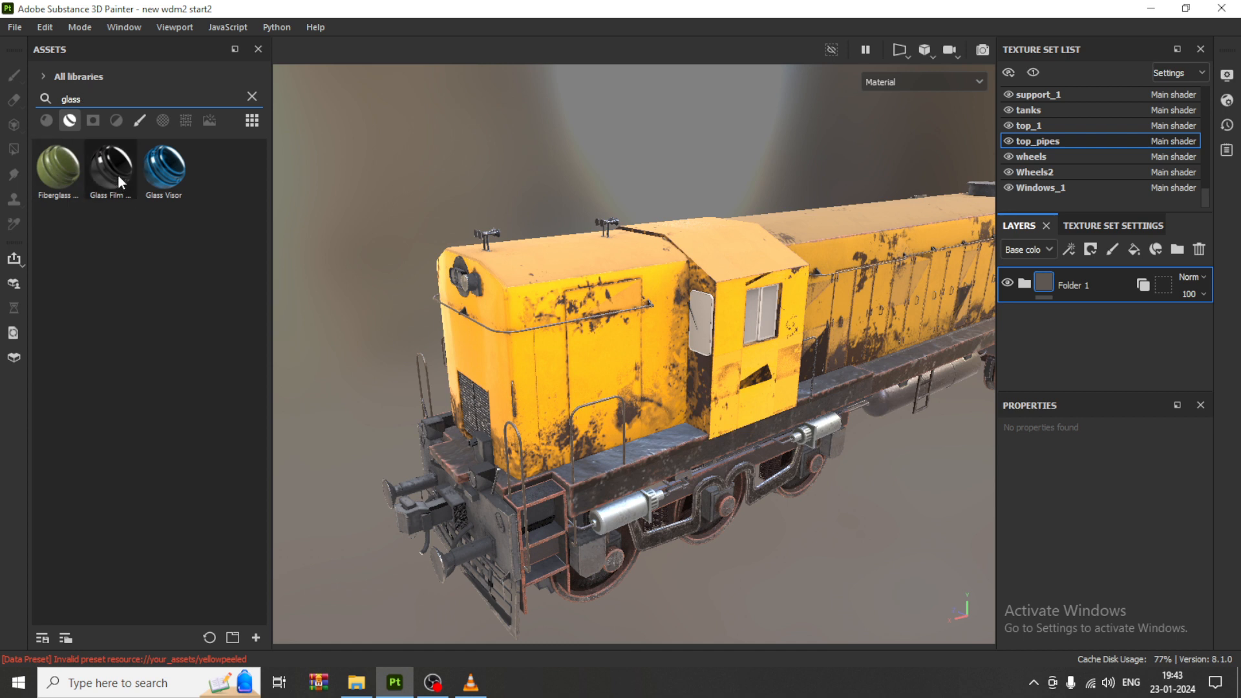
{"action": "mouse_move", "coordinate": [117, 174]}
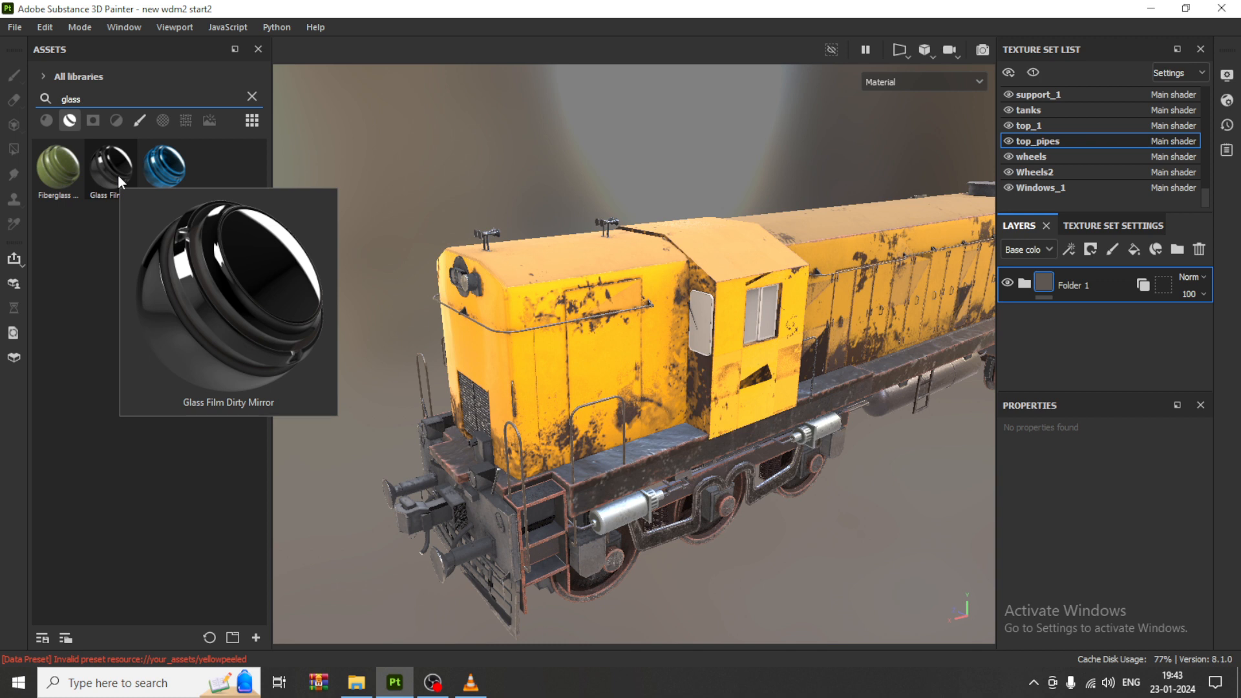
Apply the Glass Film Dirty Mirror smart material to the cab's side window in the Windows_1 texture set.
{"action": "middle_click_drag", "start_coordinate": [818, 297], "coordinate": [742, 303], "text": "alt"}
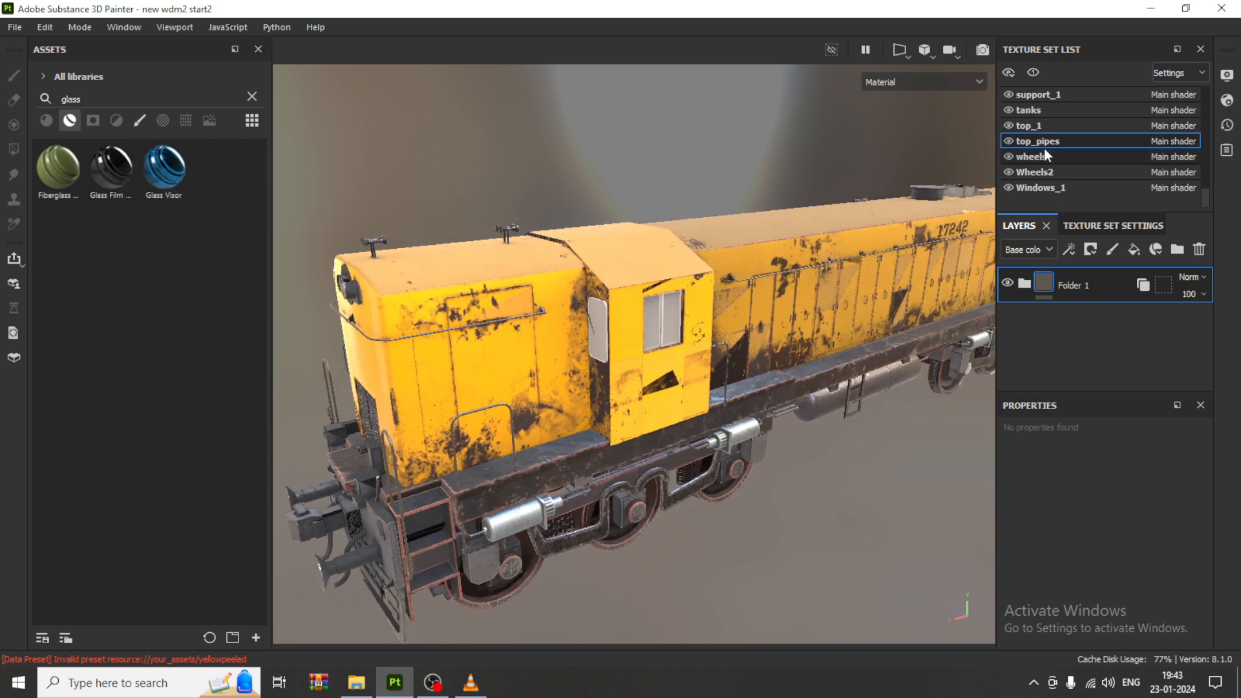
{"action": "left_click", "coordinate": [1016, 188]}
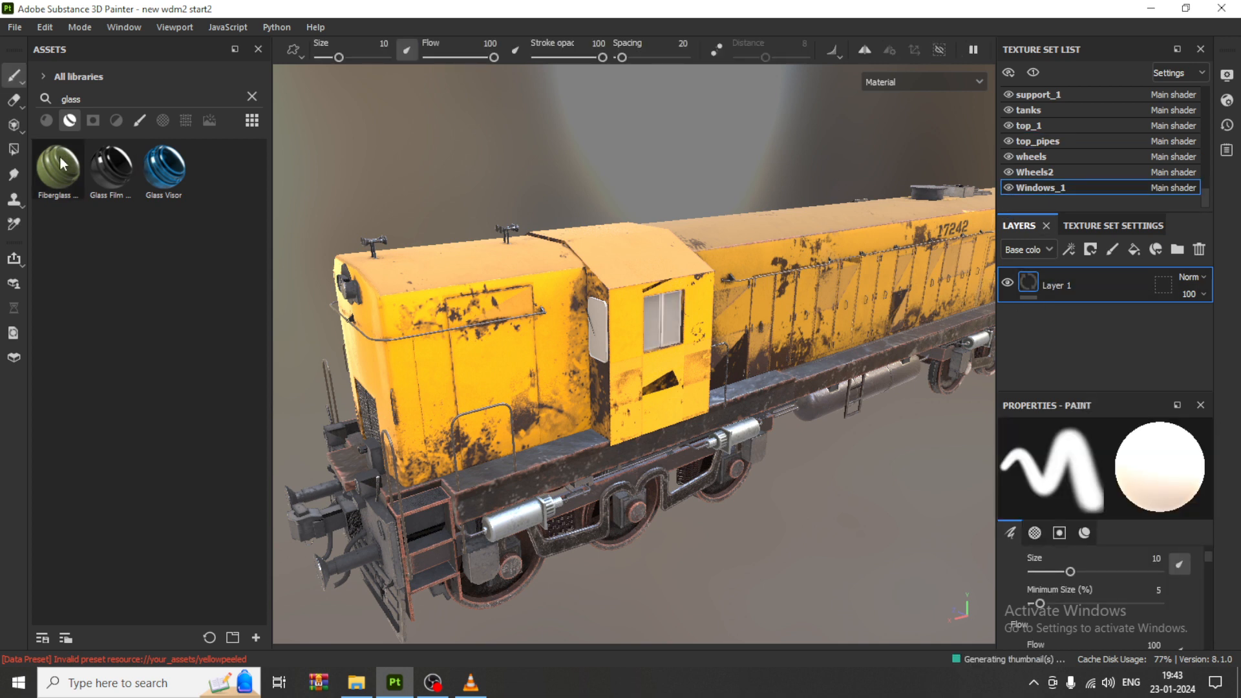
{"action": "left_click", "coordinate": [112, 177]}
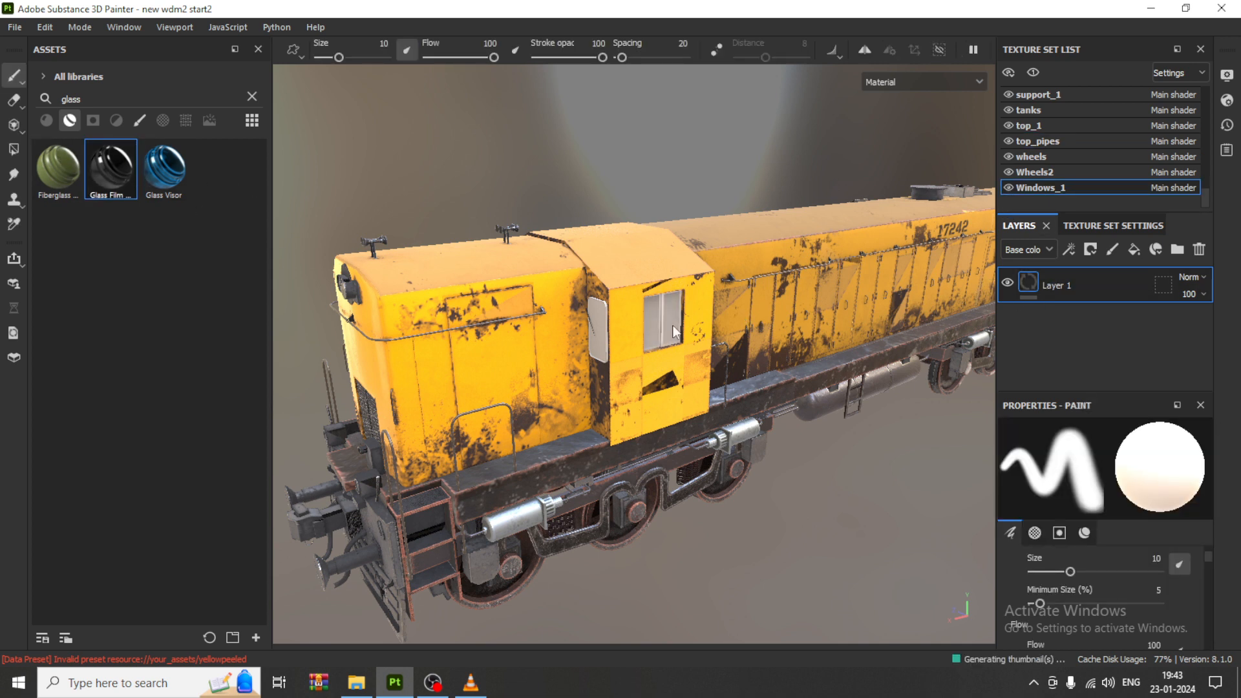
{"action": "left_click_drag", "start_coordinate": [673, 330], "coordinate": [673, 327]}
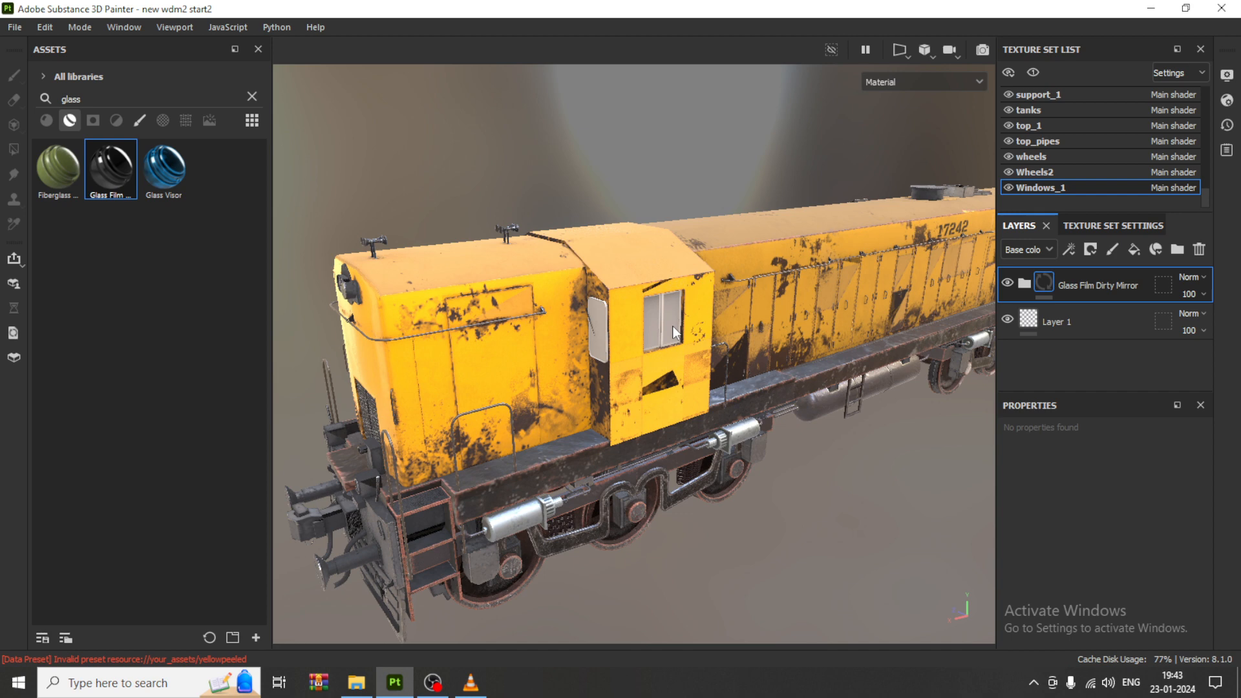
{"action": "right_click_drag", "start_coordinate": [622, 293], "coordinate": [739, 346], "text": "alt"}
{"action": "scroll", "coordinate": [742, 353], "scroll_direction": "up", "scroll_amount": 3}
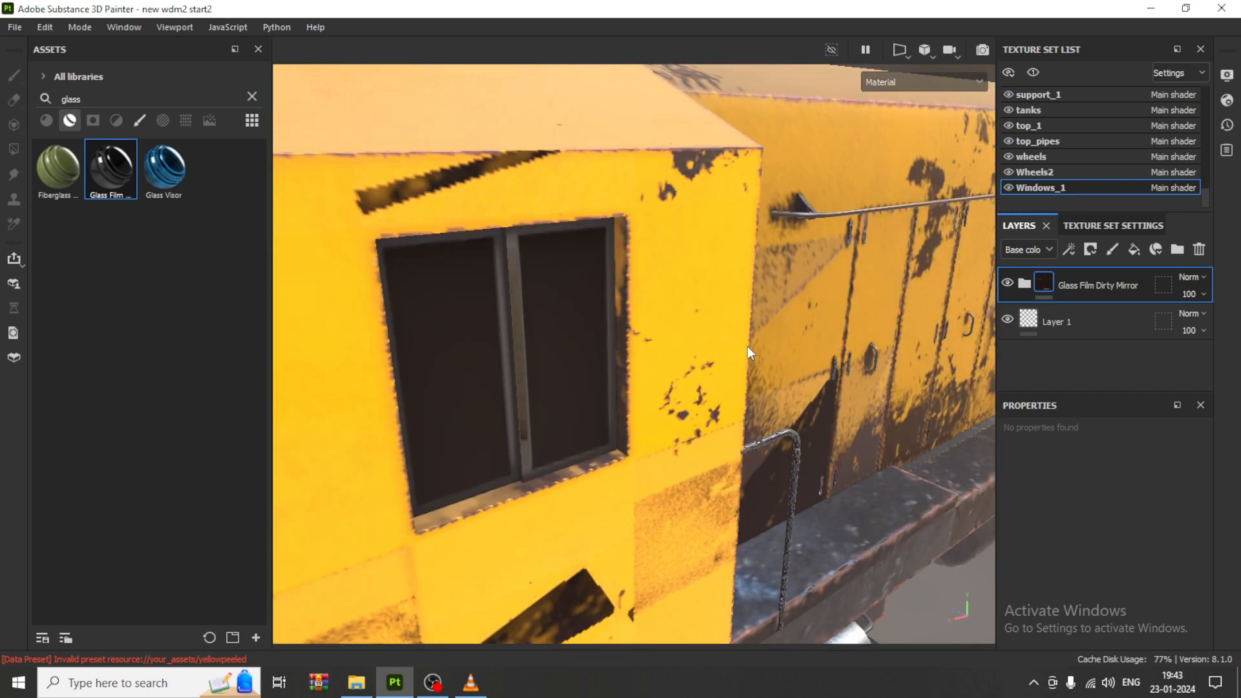
Identify the texture set of the cab's white window pane and apply the Glass Film Dirty Mirror smart material to Material _43.
{"action": "scroll", "coordinate": [685, 322], "scroll_direction": "down", "scroll_amount": 3}
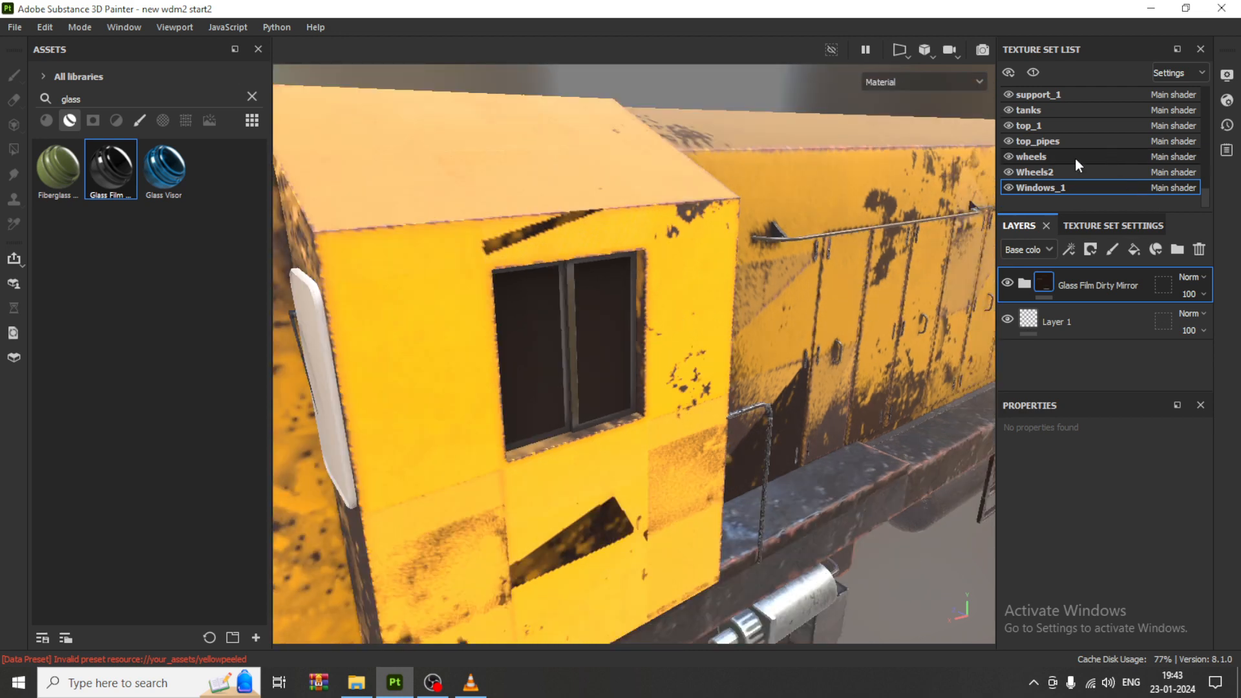
{"action": "scroll", "coordinate": [1074, 153], "scroll_direction": "up", "scroll_amount": 10}
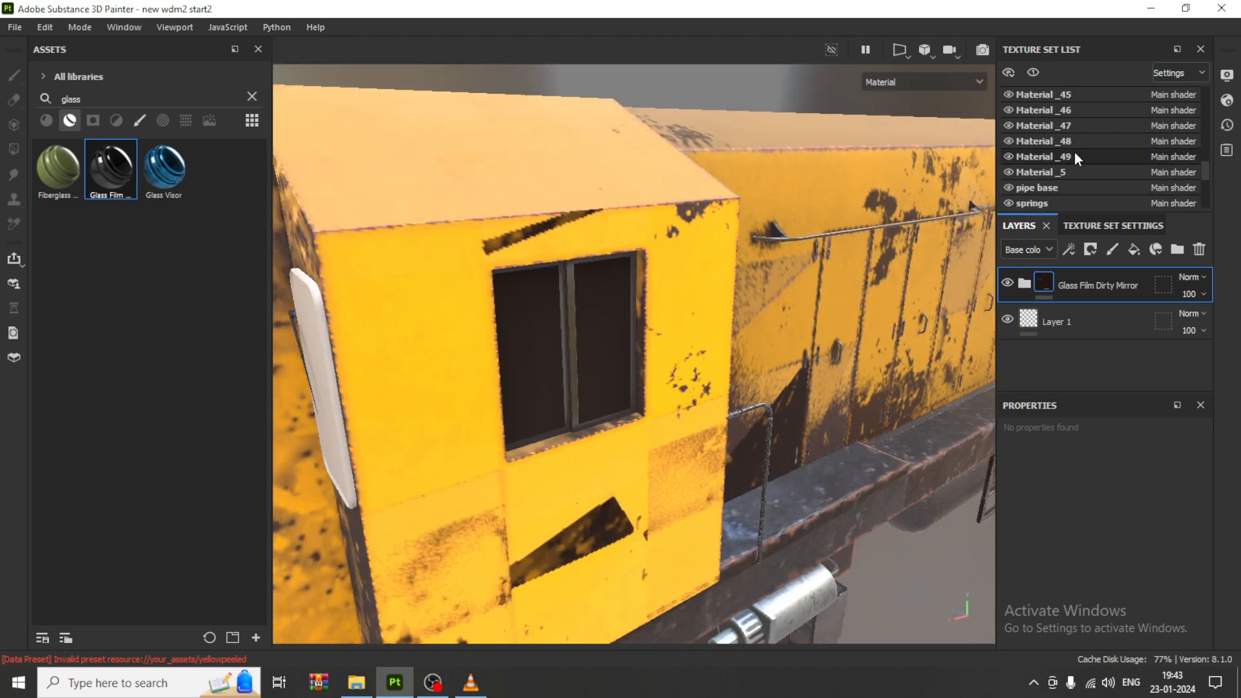
{"action": "scroll", "coordinate": [1061, 125], "scroll_direction": "down", "scroll_amount": 8}
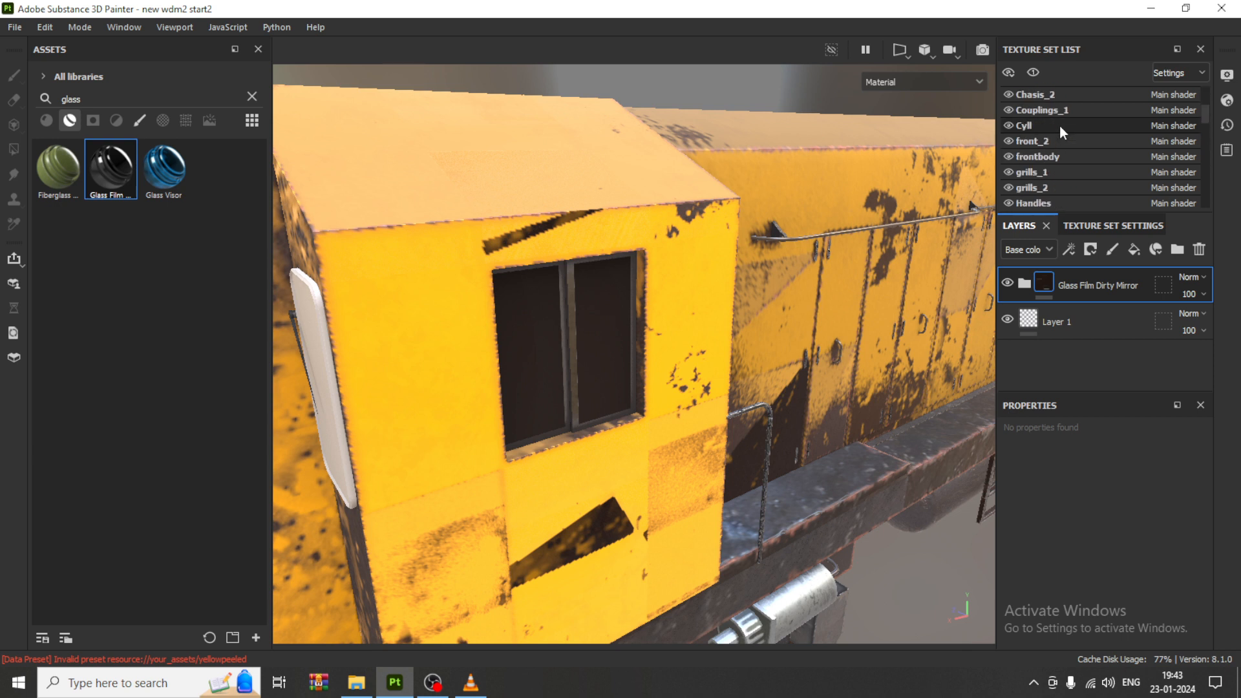
{"action": "scroll", "coordinate": [1060, 125], "scroll_direction": "down", "scroll_amount": 5}
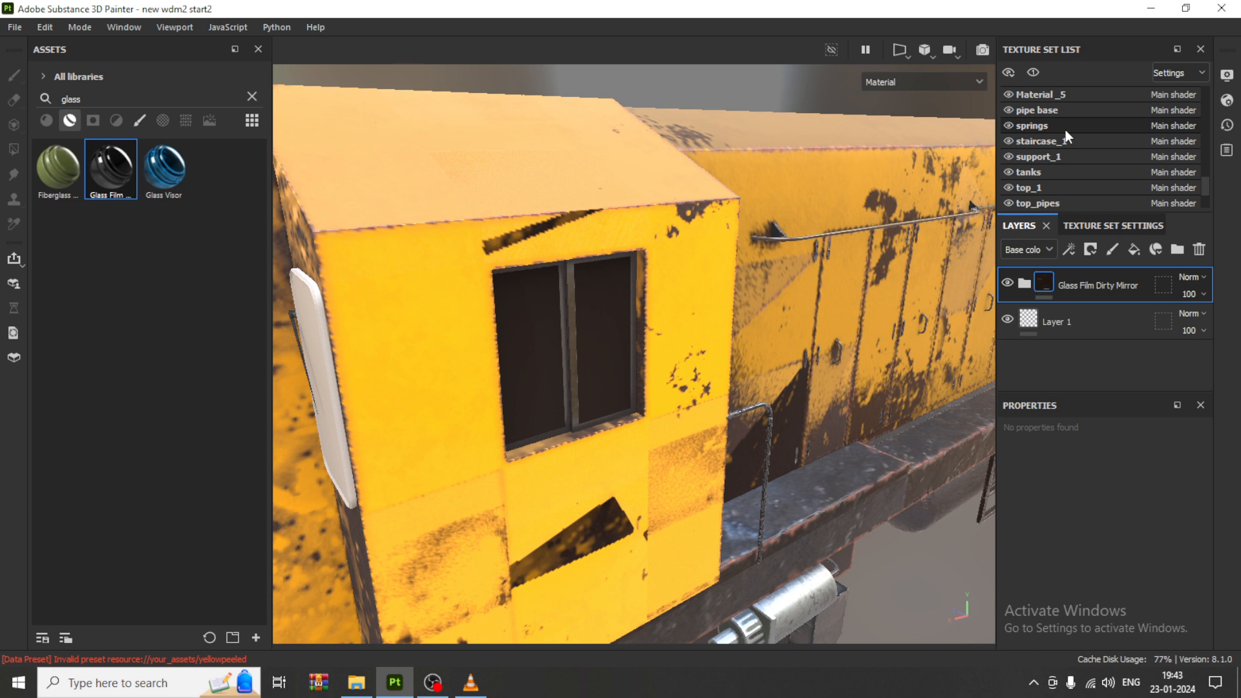
{"action": "scroll", "coordinate": [1064, 134], "scroll_direction": "down", "scroll_amount": 2}
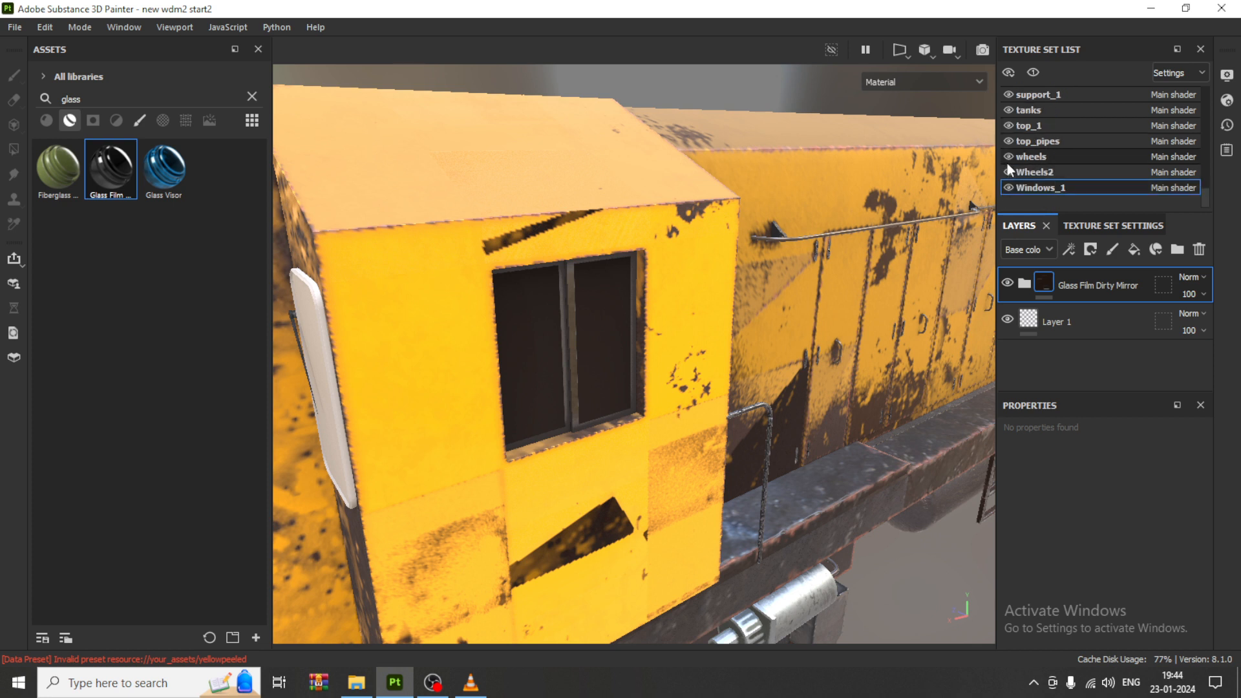
{"action": "scroll", "coordinate": [1053, 142], "scroll_direction": "up", "scroll_amount": 1}
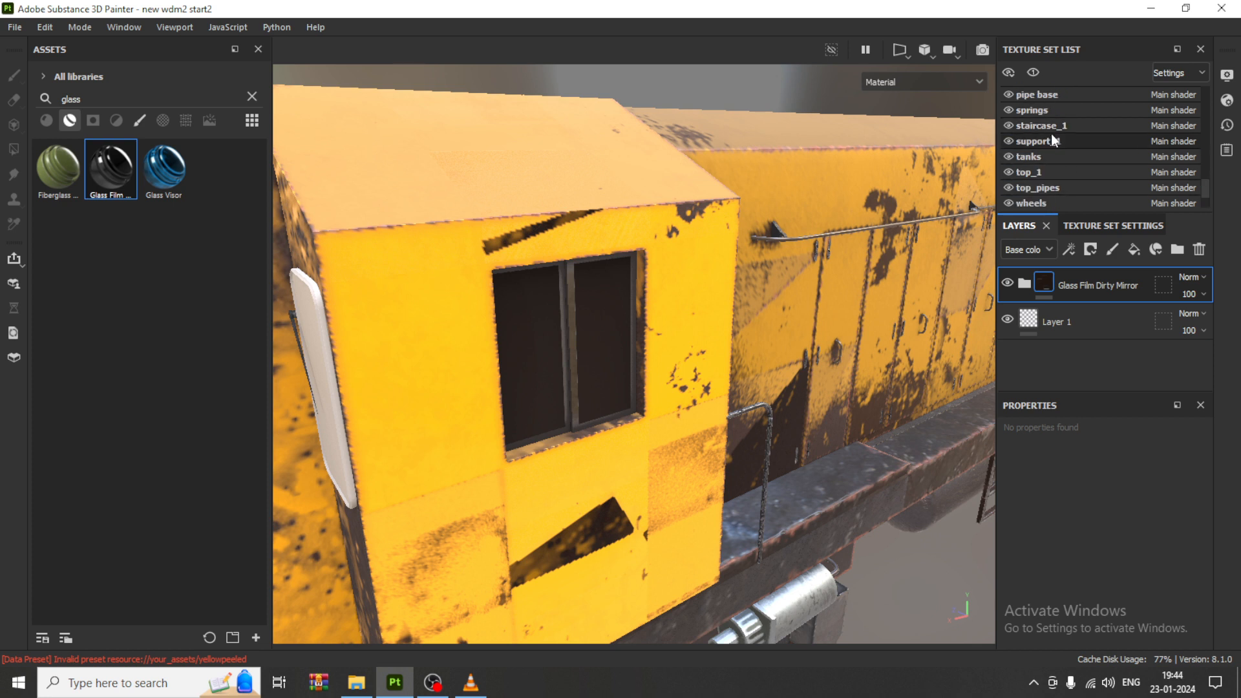
{"action": "scroll", "coordinate": [1050, 136], "scroll_direction": "up", "scroll_amount": 2}
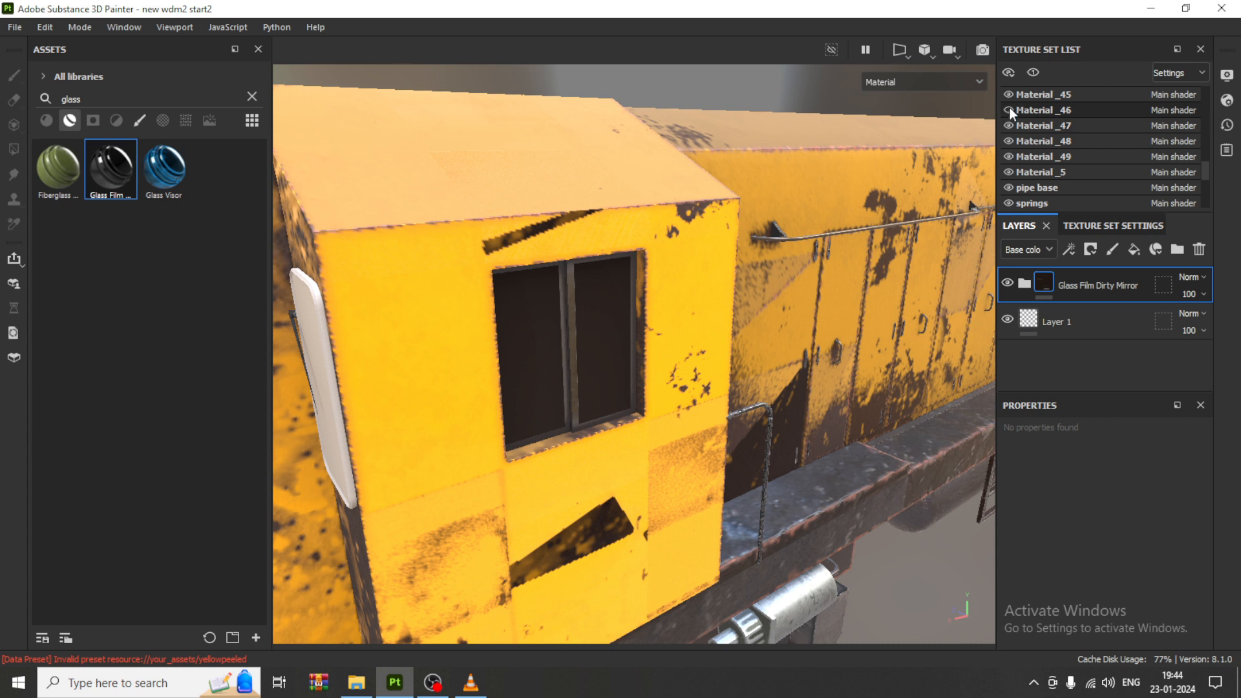
{"action": "scroll", "coordinate": [1042, 108], "scroll_direction": "up", "scroll_amount": 3}
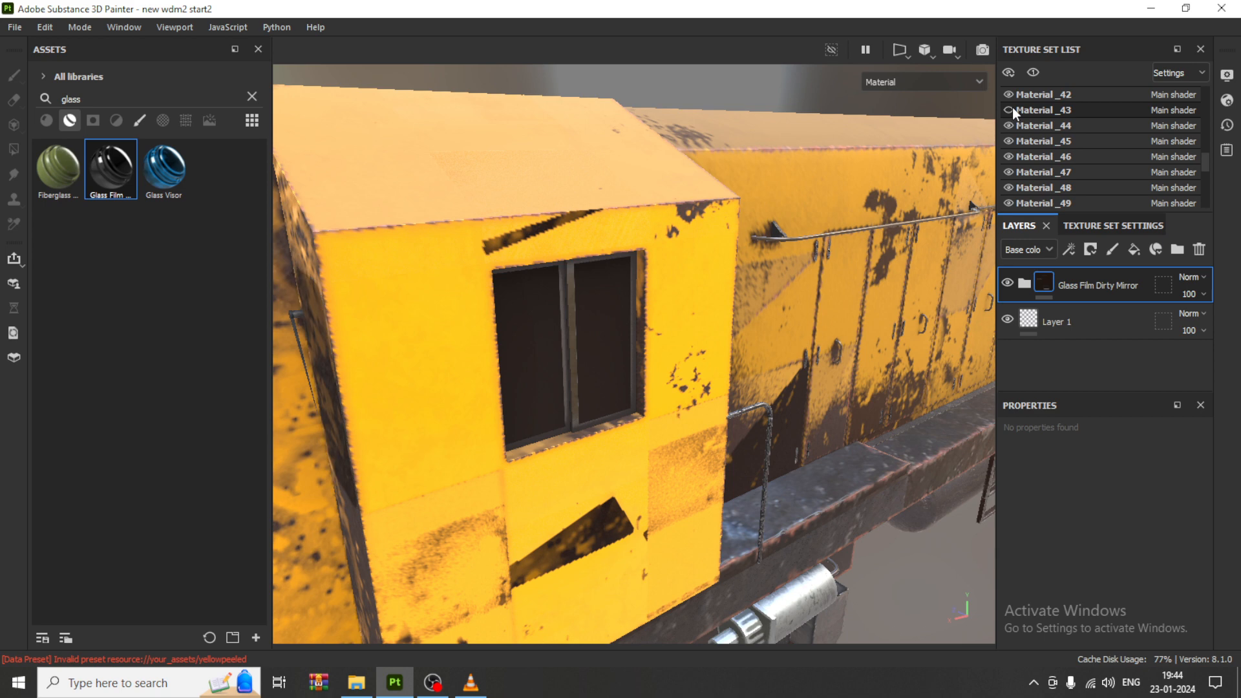
{"action": "middle_click_drag", "start_coordinate": [896, 208], "coordinate": [913, 199], "text": "alt"}
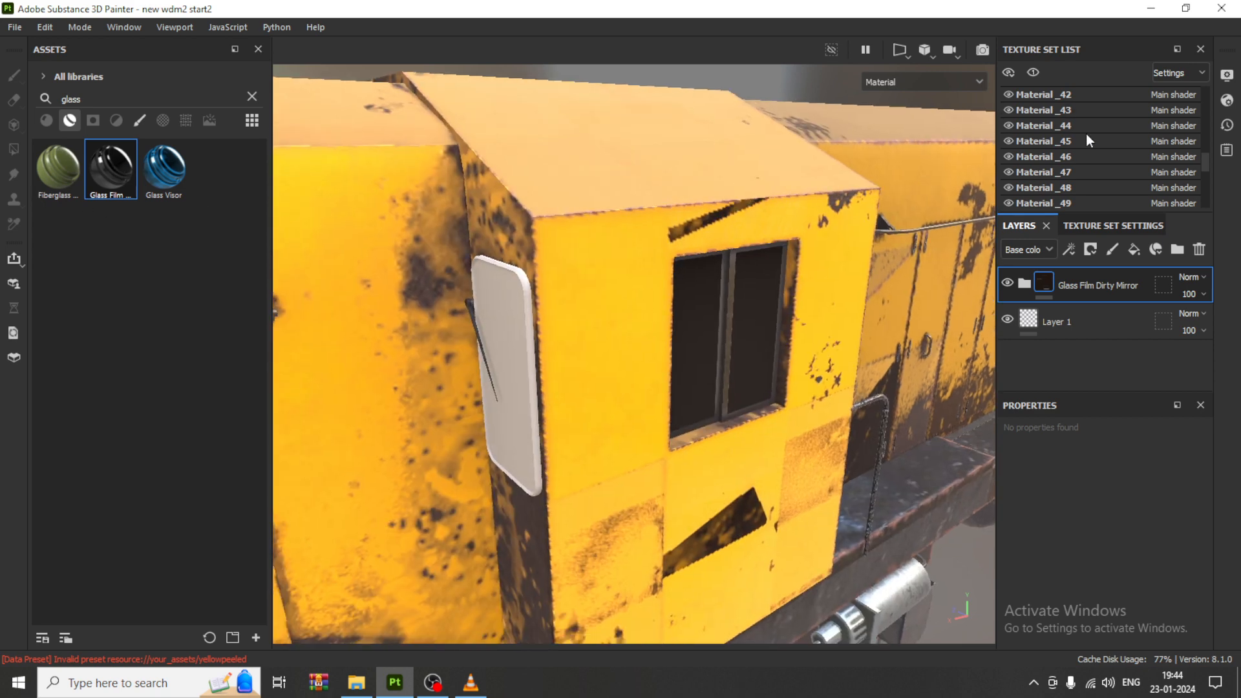
{"action": "left_click", "coordinate": [1046, 110]}
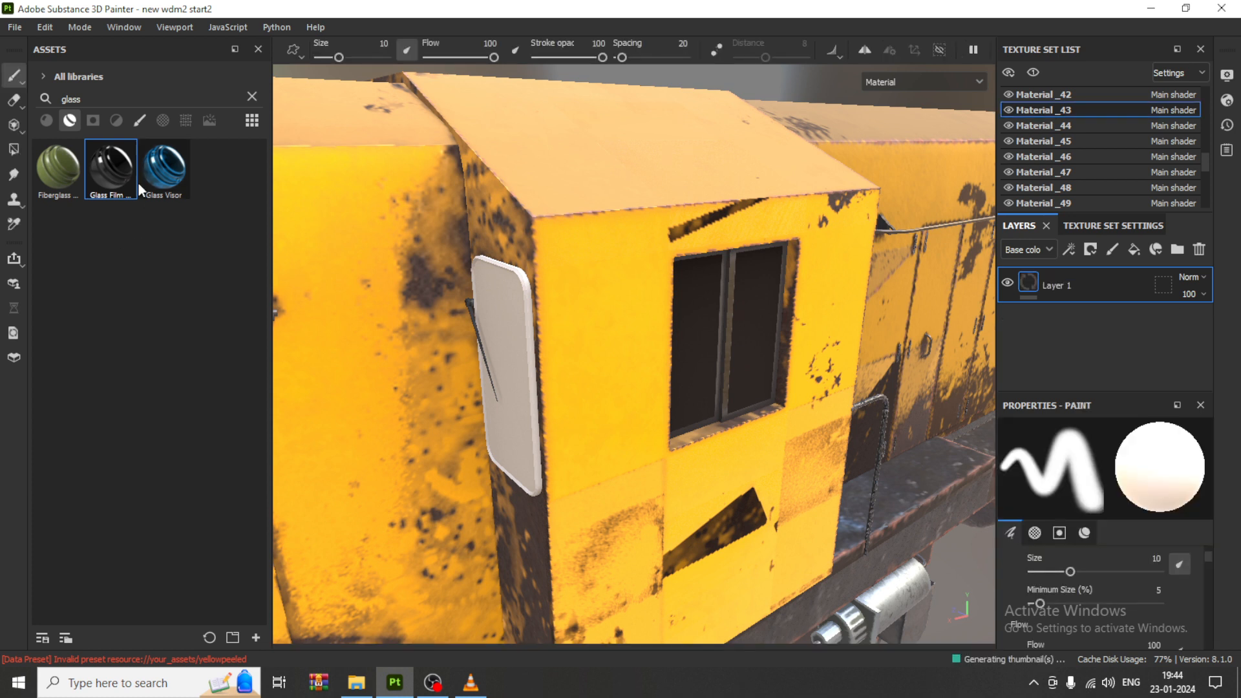
{"action": "left_click_drag", "start_coordinate": [121, 174], "coordinate": [528, 333]}
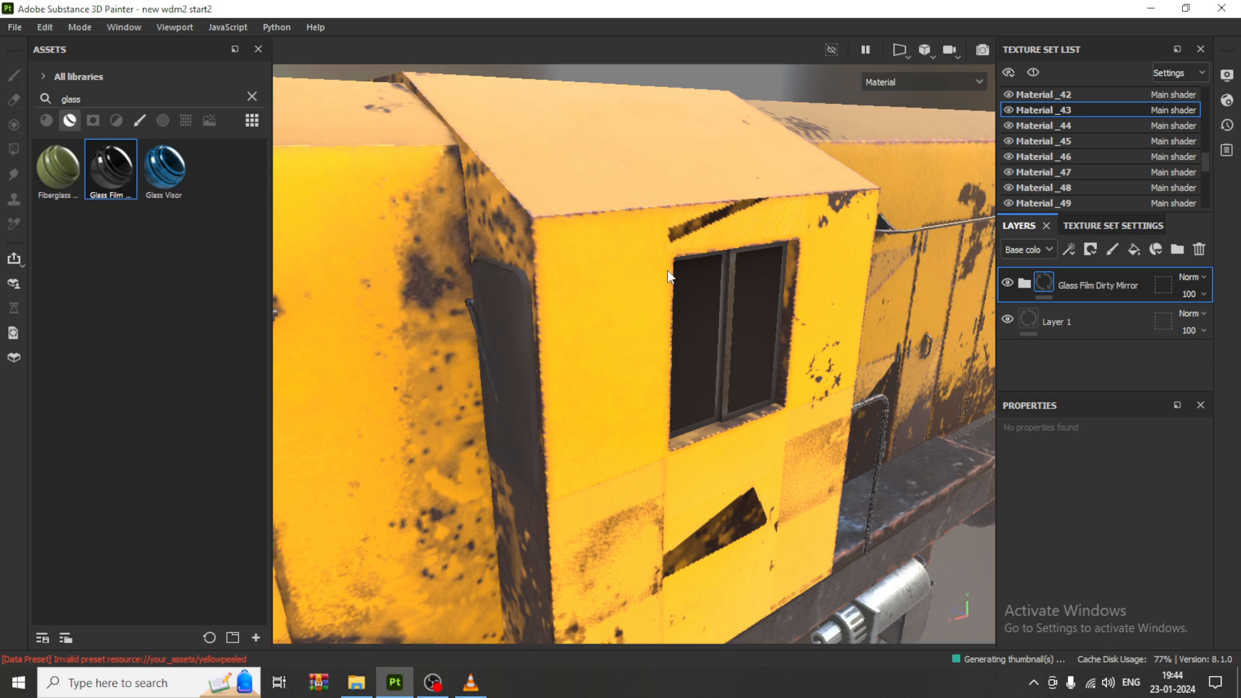
Inspect the textured locomotive from the cab along its side to the coupler end, and save the project.
{"action": "scroll", "coordinate": [731, 348], "scroll_direction": "down", "scroll_amount": 10}
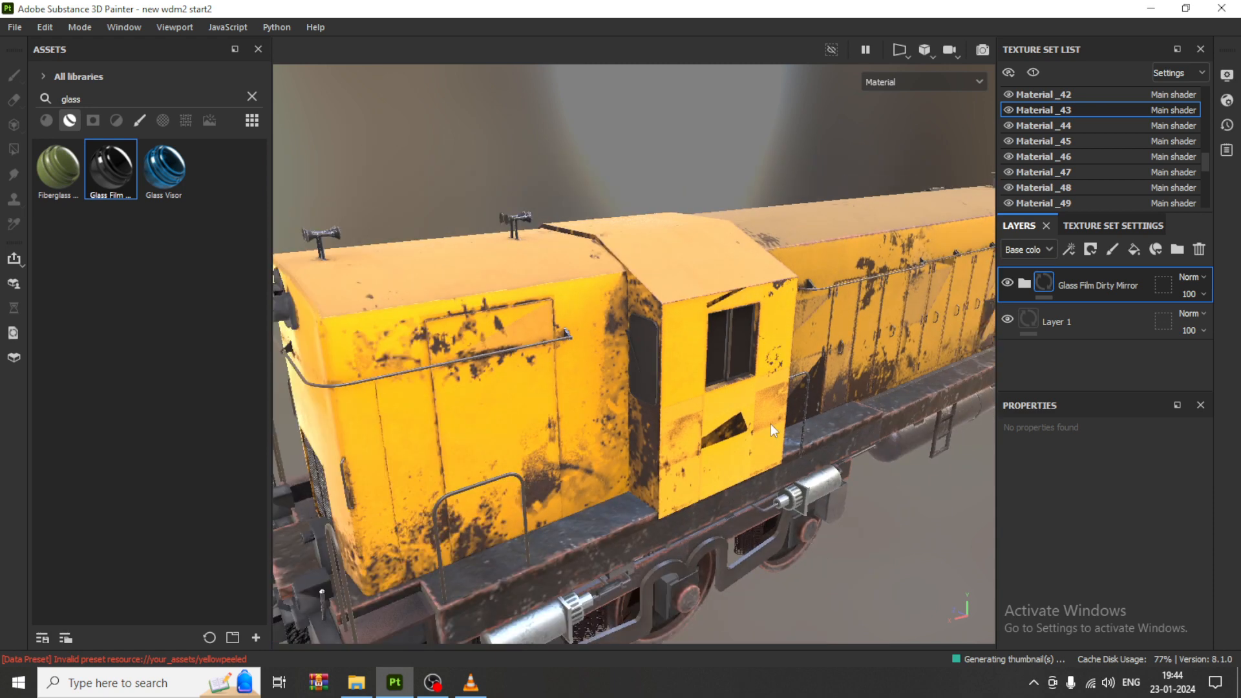
{"action": "left_click_drag", "start_coordinate": [647, 424], "coordinate": [529, 408], "text": "alt"}
{"action": "middle_click_drag", "start_coordinate": [528, 408], "coordinate": [361, 377], "text": "alt"}
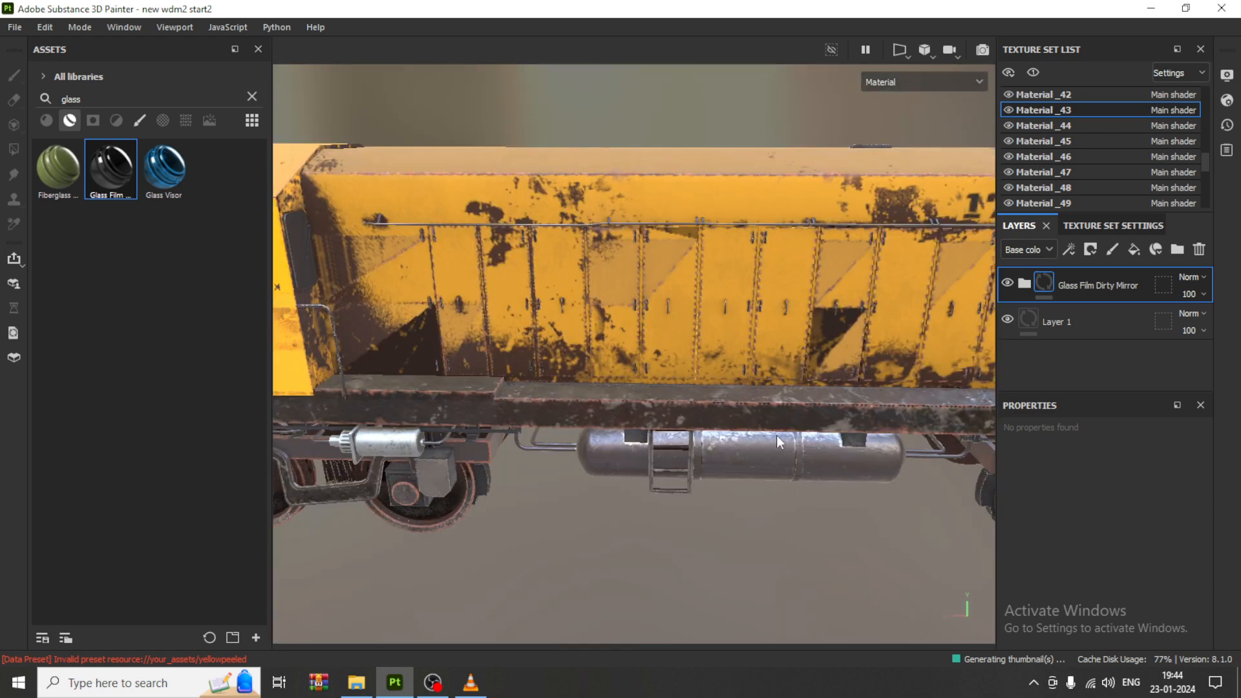
{"action": "left_click_drag", "start_coordinate": [677, 417], "coordinate": [569, 414], "text": "alt"}
{"action": "scroll", "coordinate": [766, 433], "scroll_direction": "down", "scroll_amount": 5}
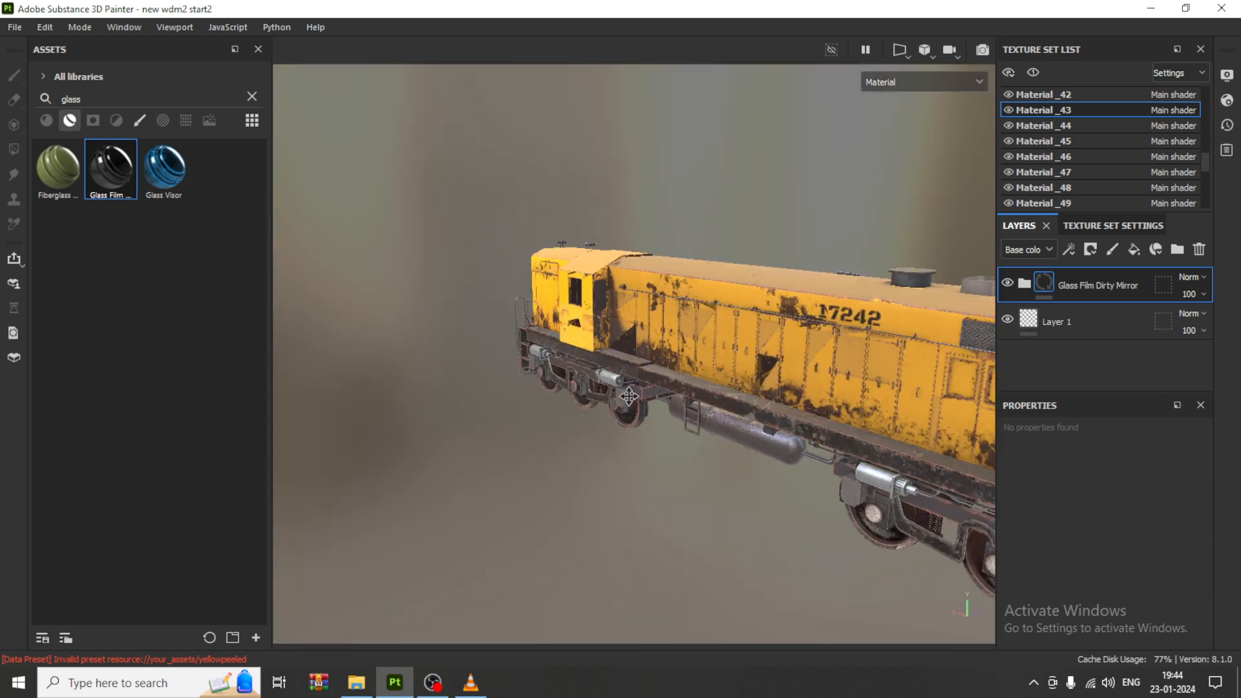
{"action": "middle_click_drag", "start_coordinate": [770, 433], "coordinate": [488, 351], "text": "alt"}
{"action": "left_click_drag", "start_coordinate": [824, 417], "coordinate": [762, 411], "text": "alt"}
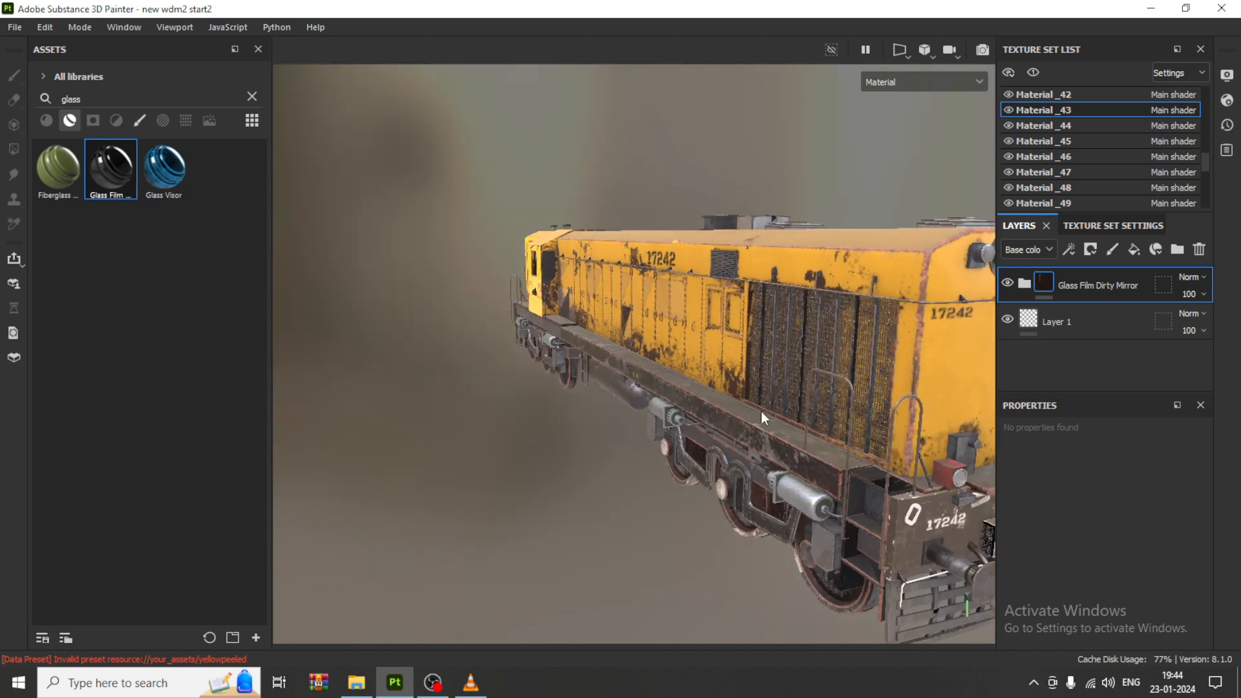
{"action": "middle_click_drag", "start_coordinate": [704, 402], "coordinate": [646, 397], "text": "alt"}
{"action": "middle_click_drag", "start_coordinate": [633, 398], "coordinate": [624, 396], "text": "alt"}
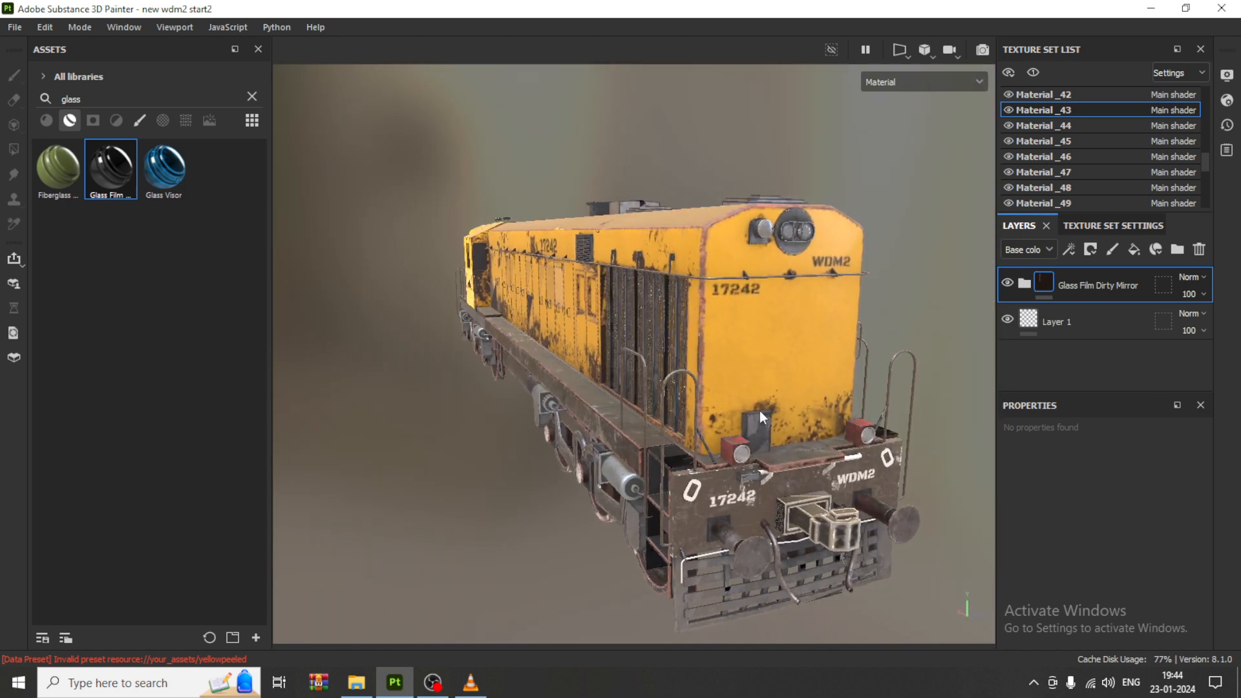
{"action": "scroll", "coordinate": [759, 410], "scroll_direction": "up", "scroll_amount": 2}
{"action": "left_click_drag", "start_coordinate": [743, 410], "coordinate": [753, 381], "text": "alt"}
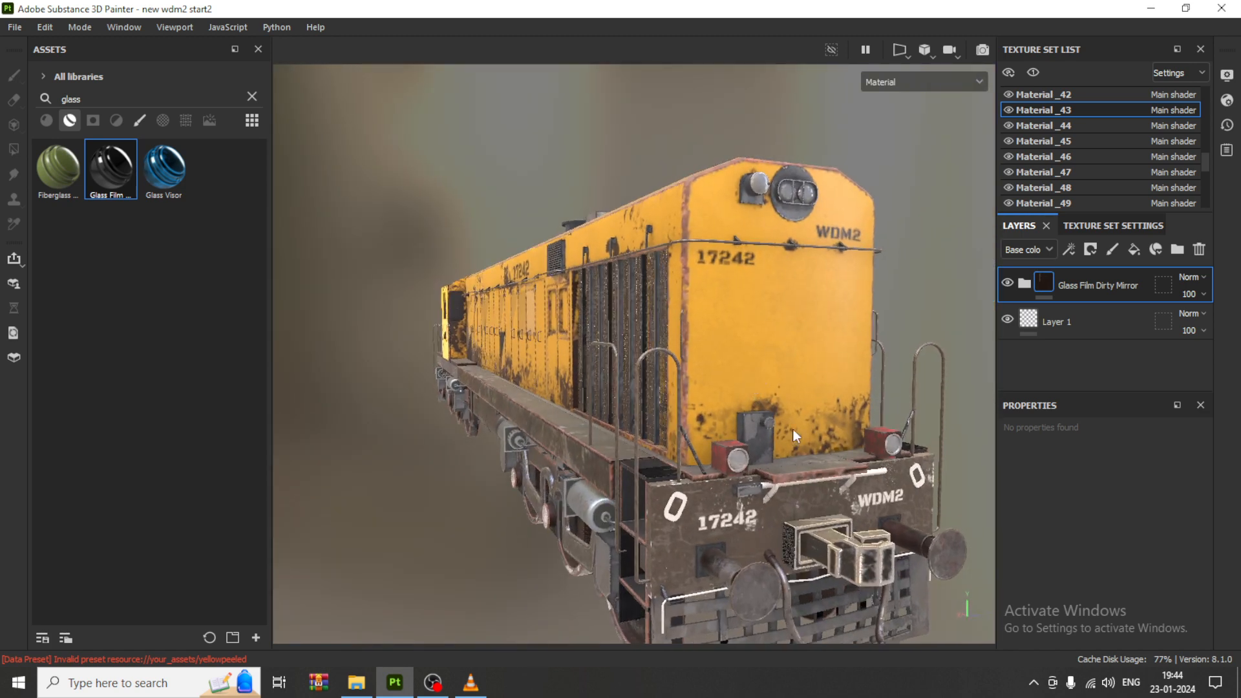
{"action": "middle_click_drag", "start_coordinate": [789, 420], "coordinate": [760, 385], "text": "alt"}
{"action": "left_click_drag", "start_coordinate": [800, 454], "coordinate": [772, 420], "text": "alt"}
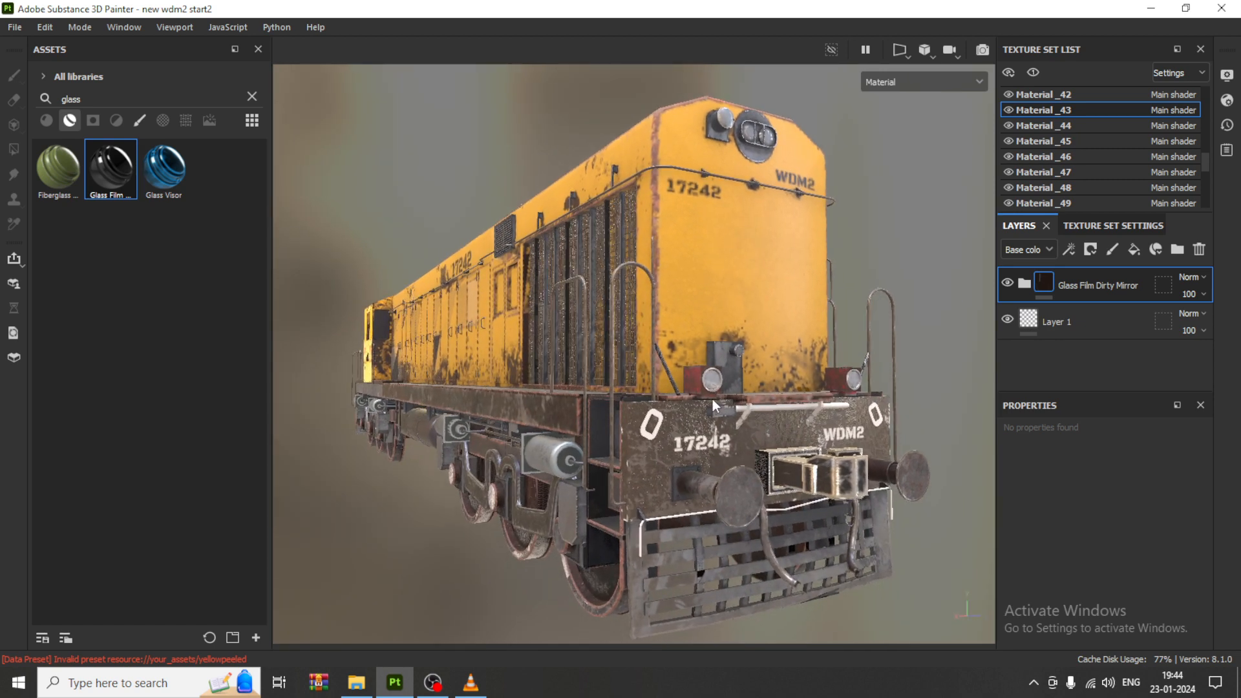
{"action": "key", "text": "ctrl+s"}
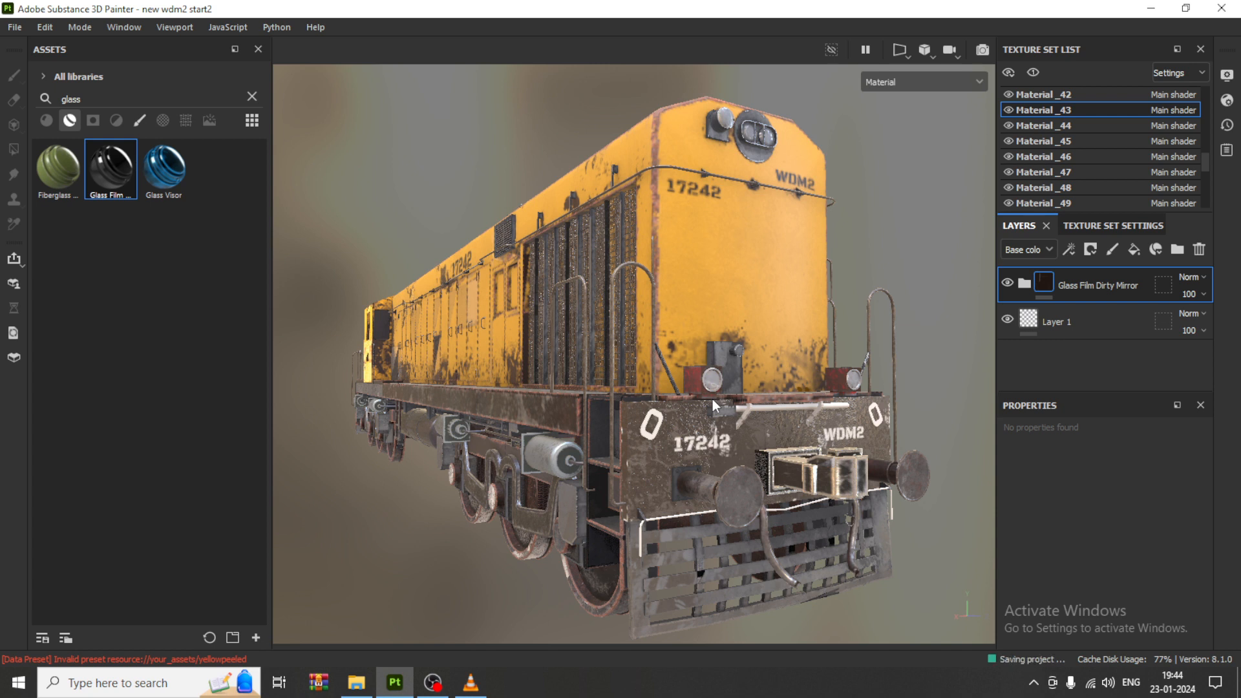